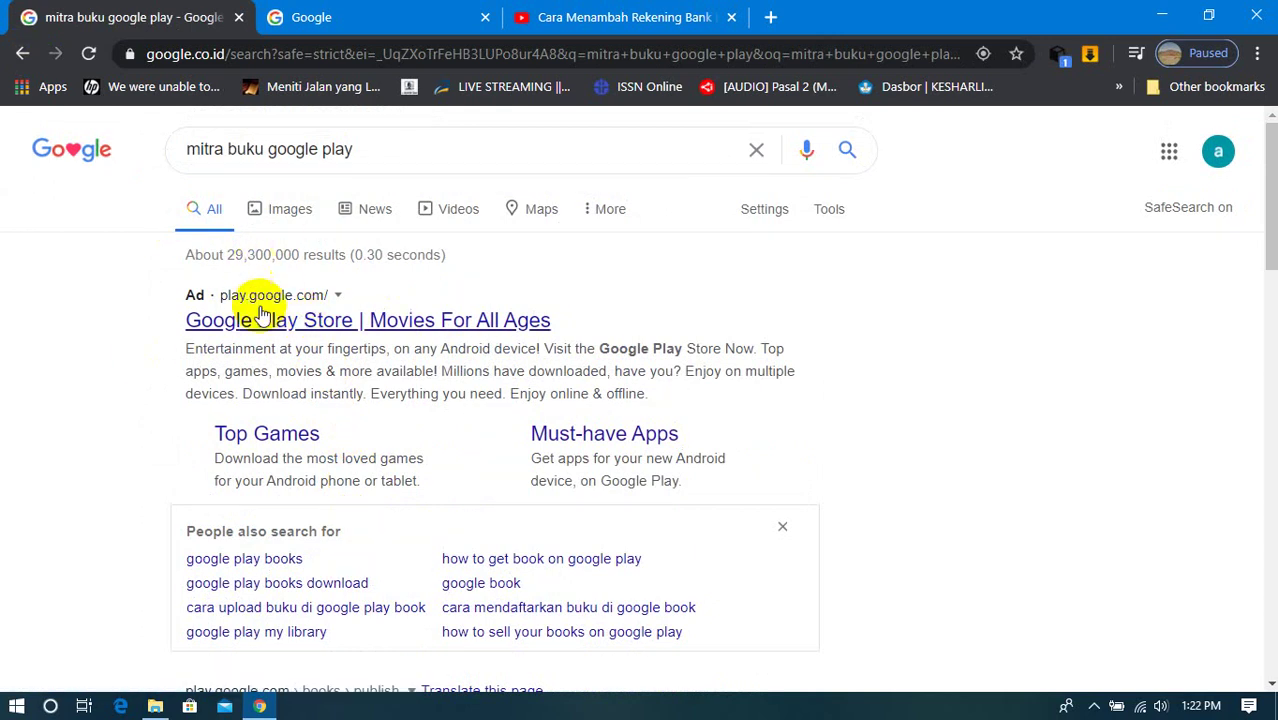
# Step: Open the 'Pusat Mitra Google Play Buku' result from the search for mitra buku google play
pyautogui.scroll(-4, 260, 318)
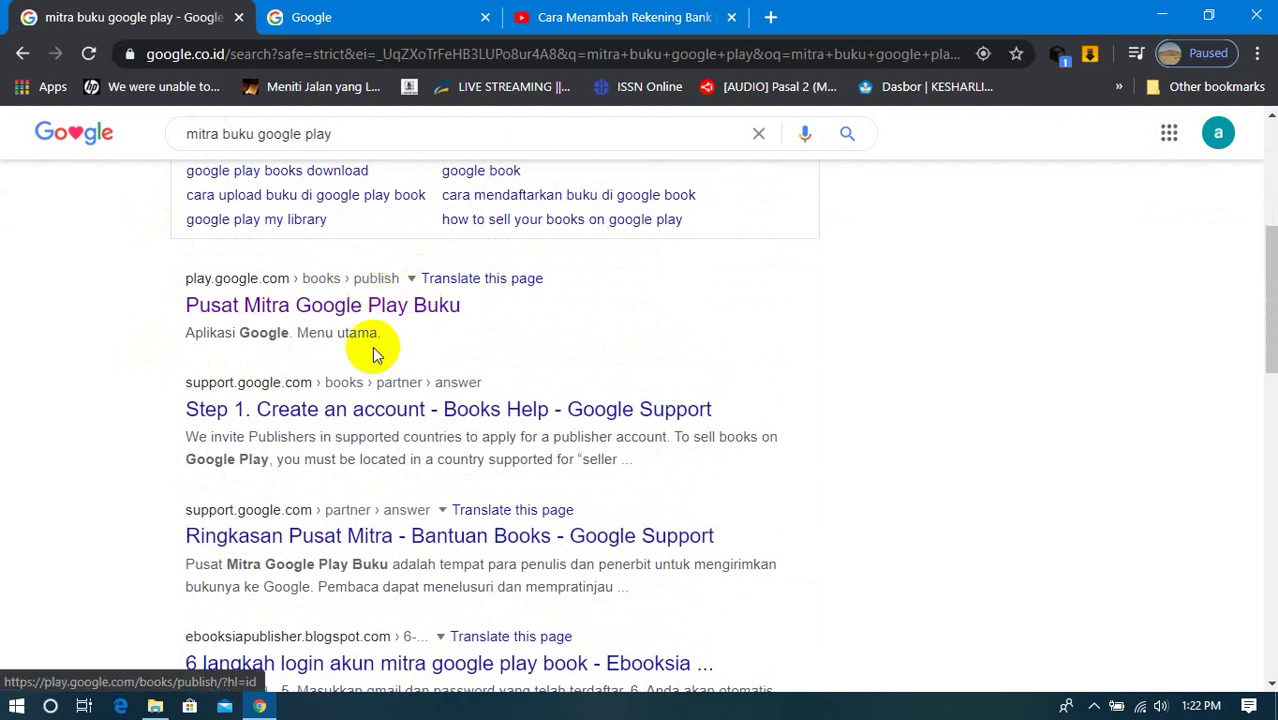
pyautogui.scroll(5, 374, 352)
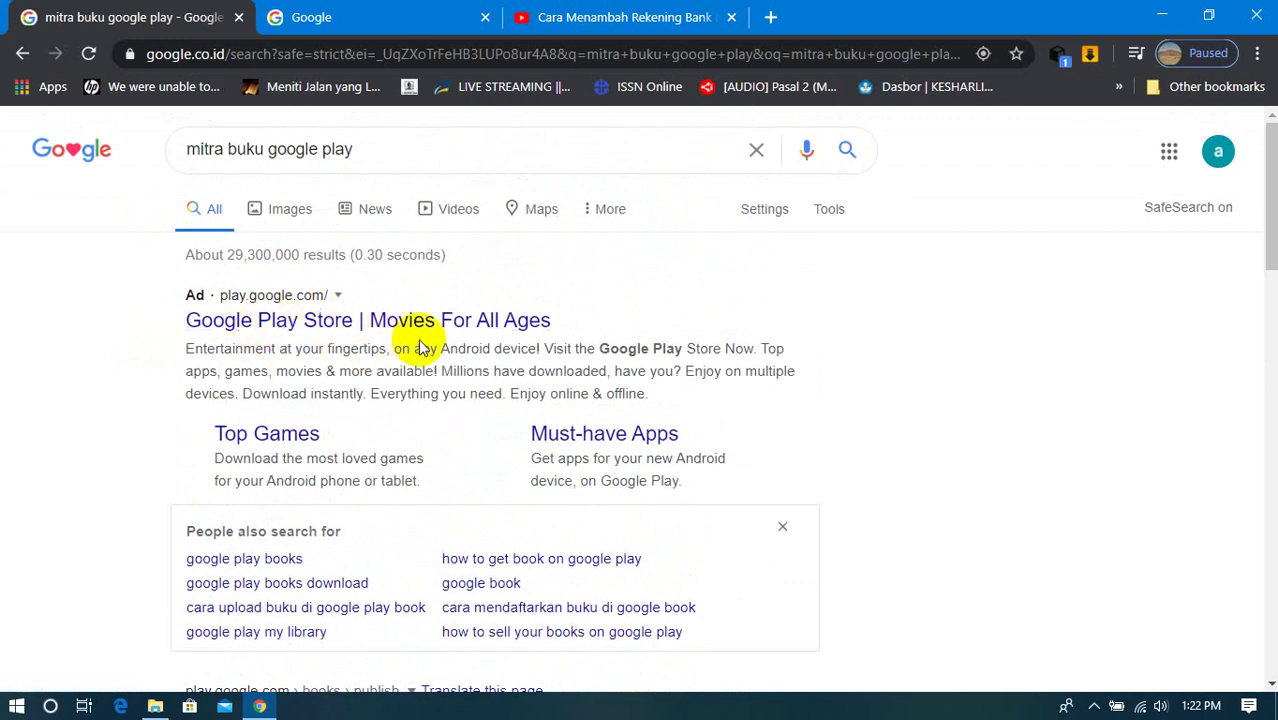
pyautogui.scroll(-5, 420, 347)
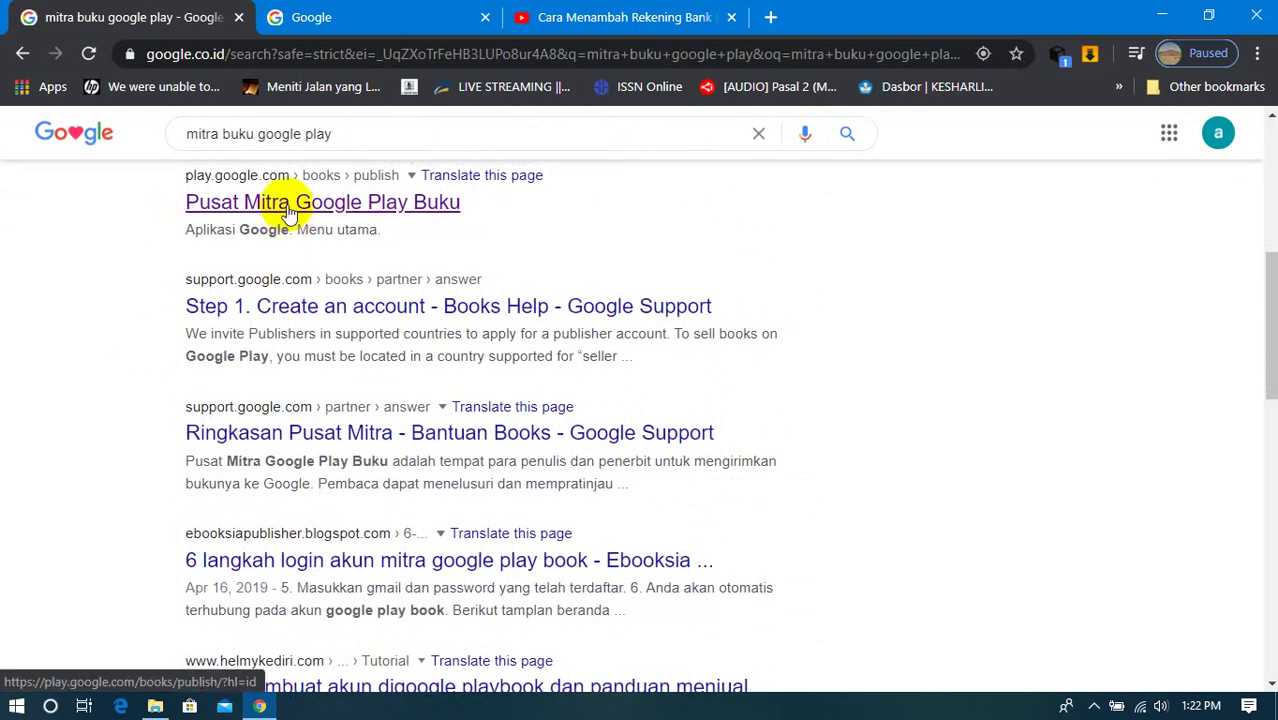
pyautogui.scroll(5, 295, 240)
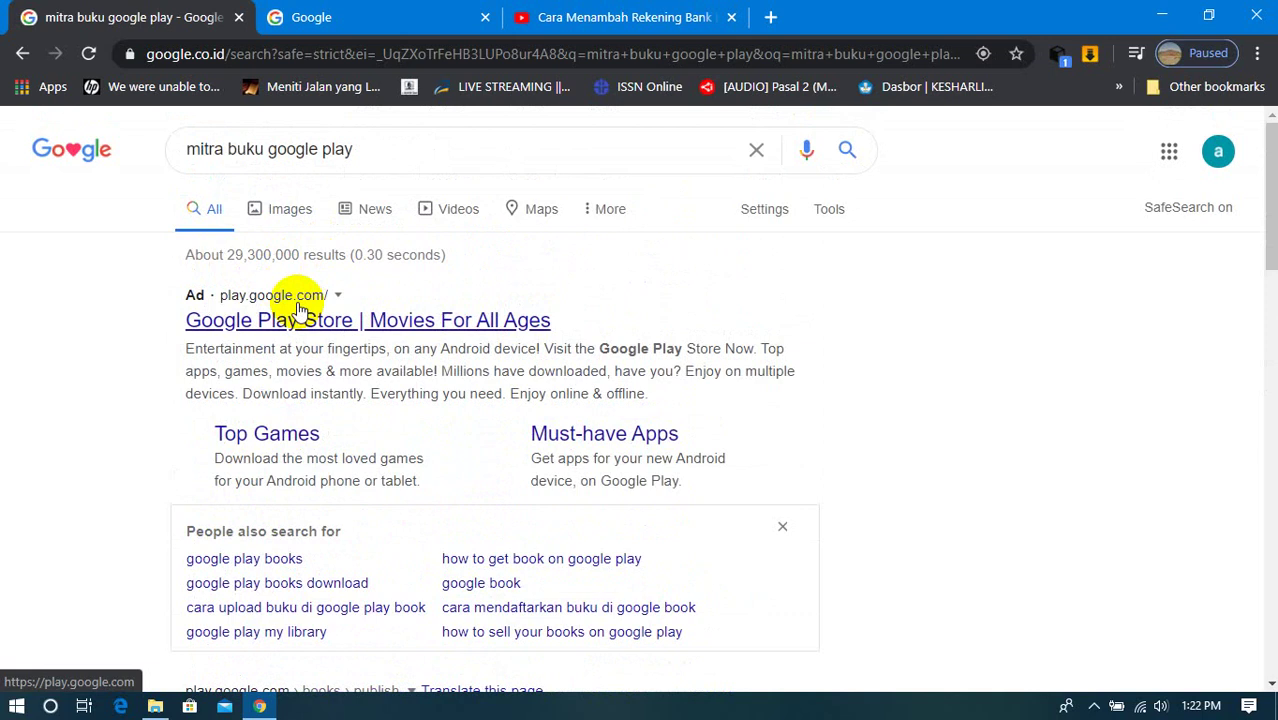
pyautogui.scroll(-5, 297, 305)
pyautogui.scroll(2, 322, 303)
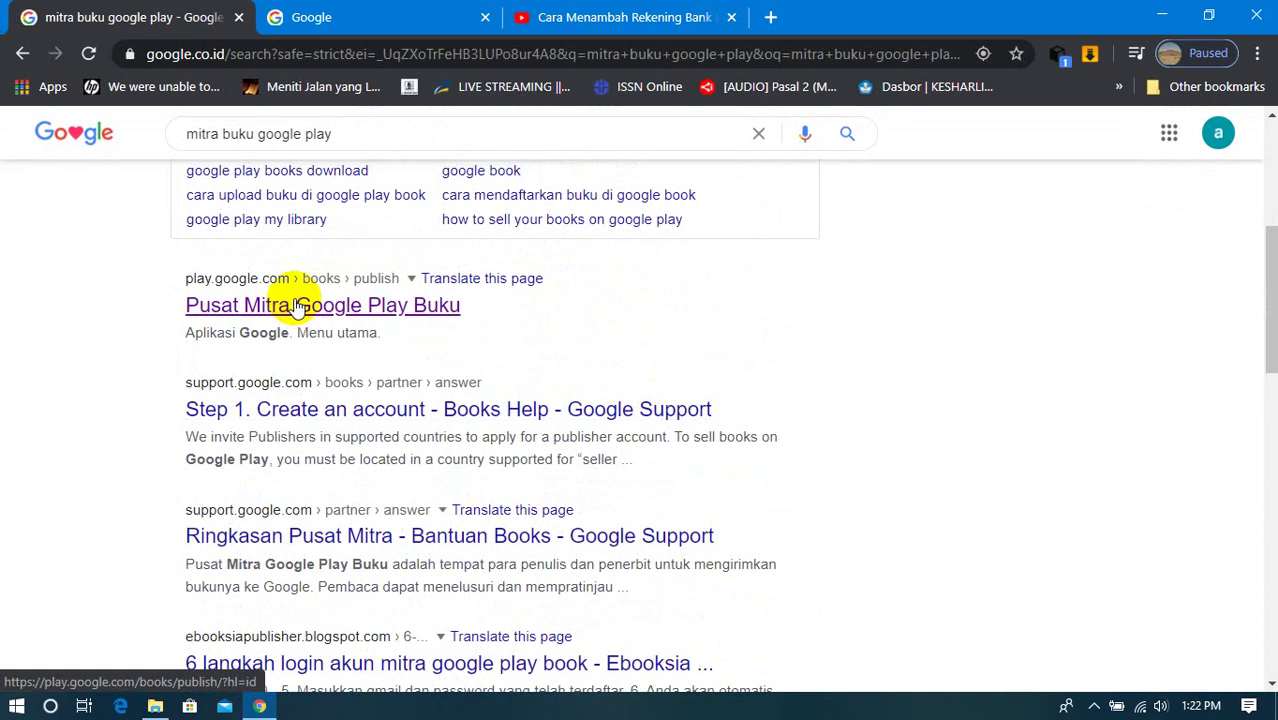
pyautogui.click(297, 306)
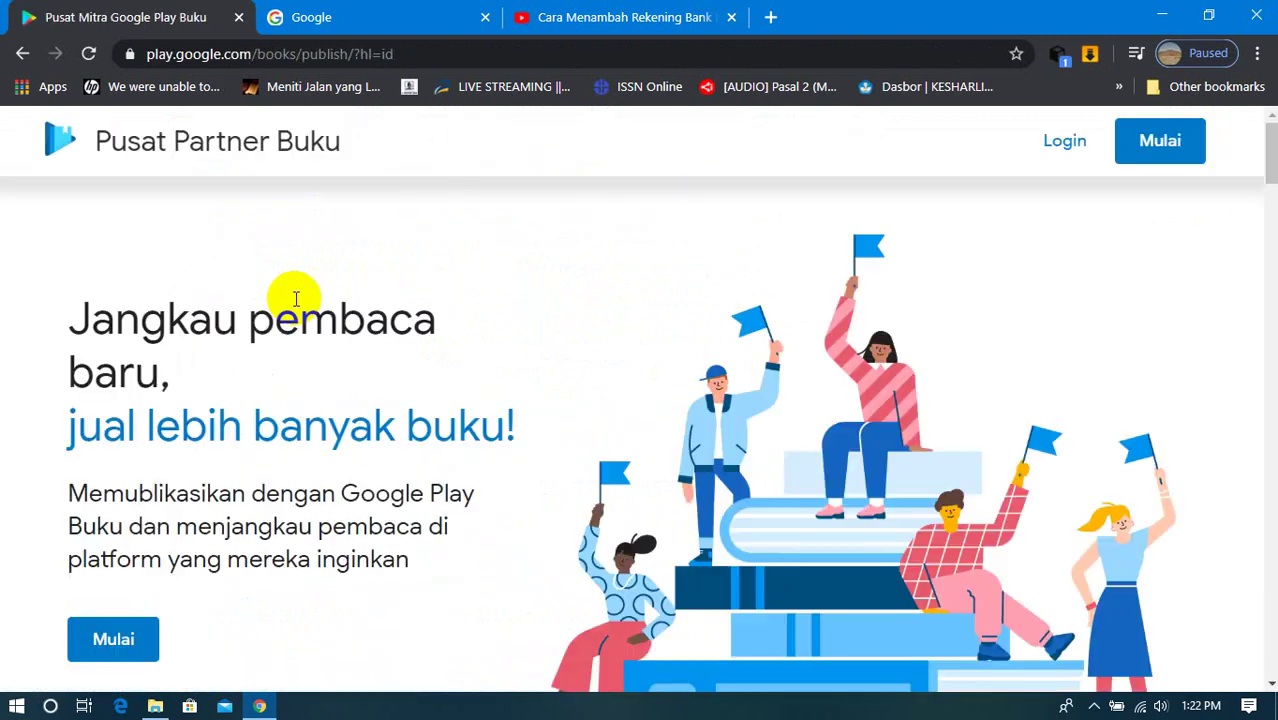
# Step: Log in to Partner Center and dismiss the Google Translate prompt on the home page
pyautogui.click(1055, 145)
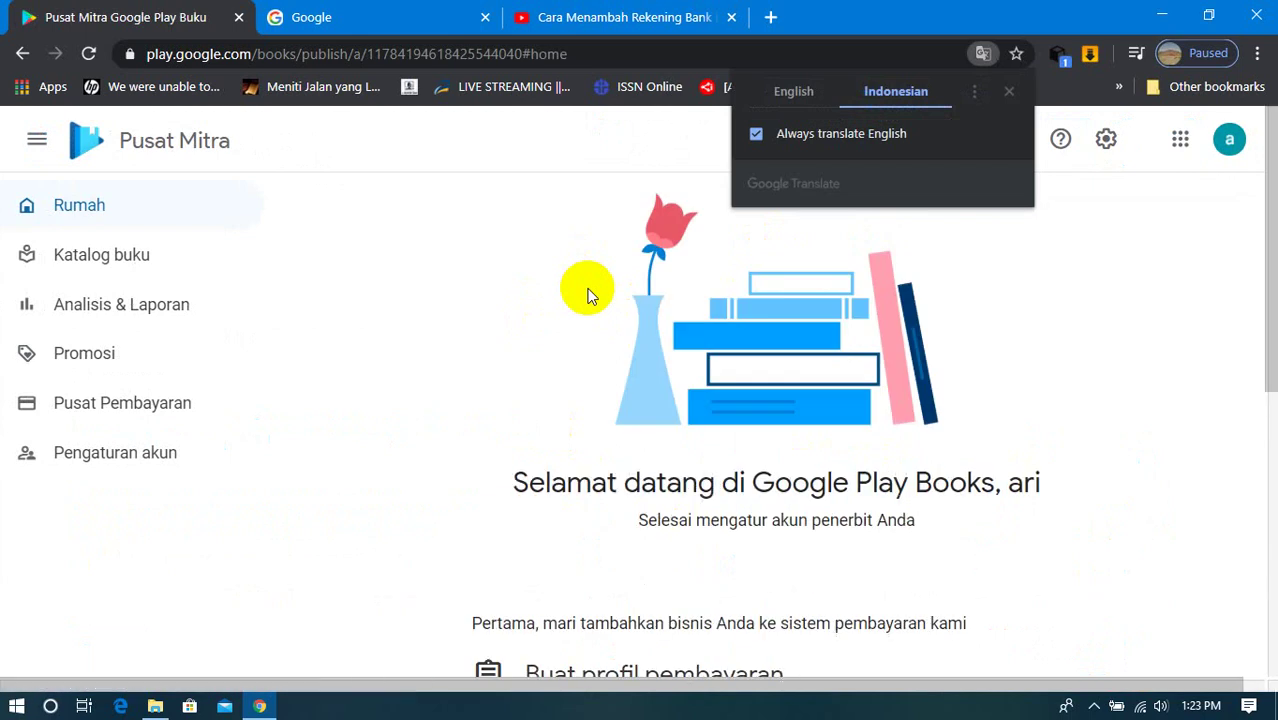
pyautogui.click(906, 137)
pyautogui.click(1011, 93)
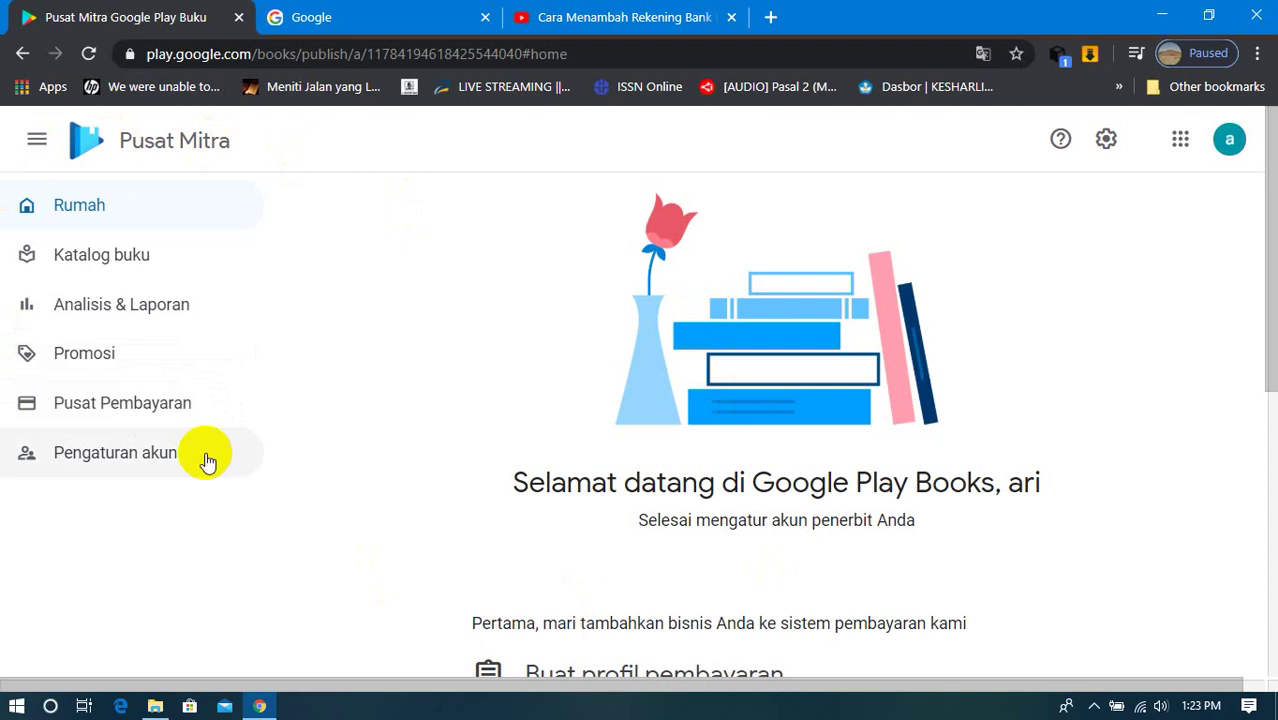
pyautogui.click(1184, 141)
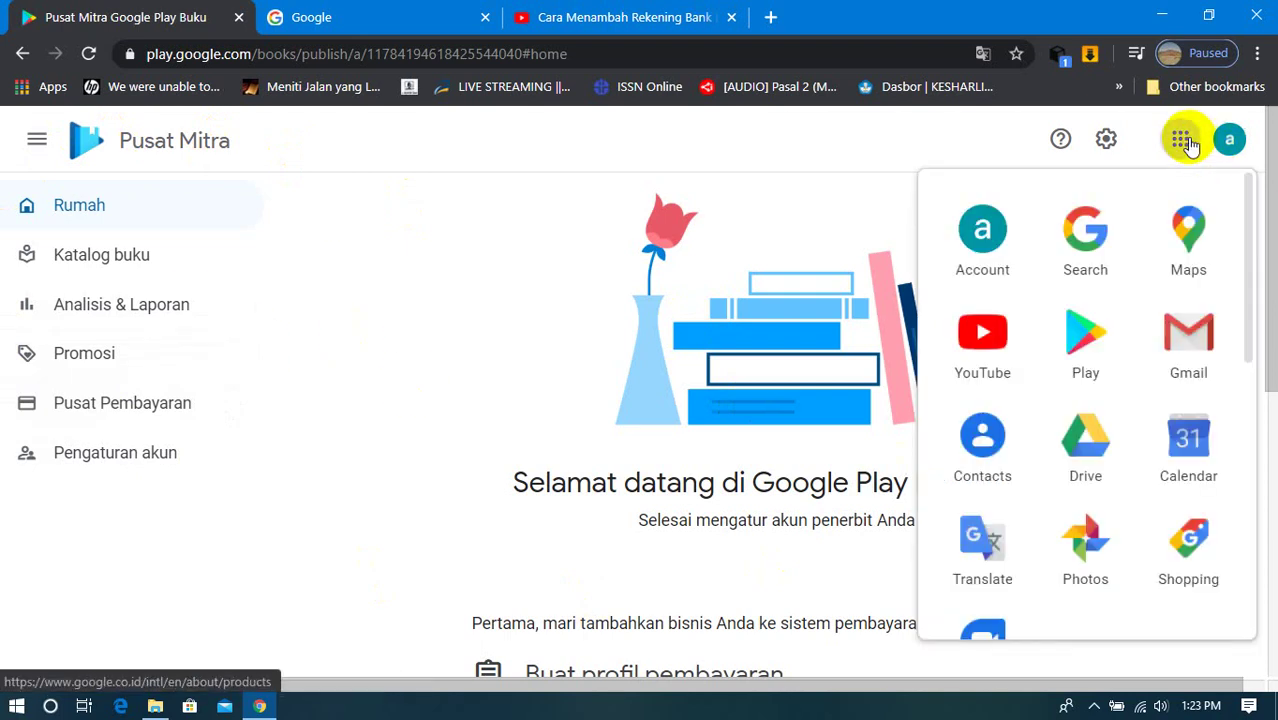
pyautogui.click(1184, 141)
pyautogui.click(1182, 141)
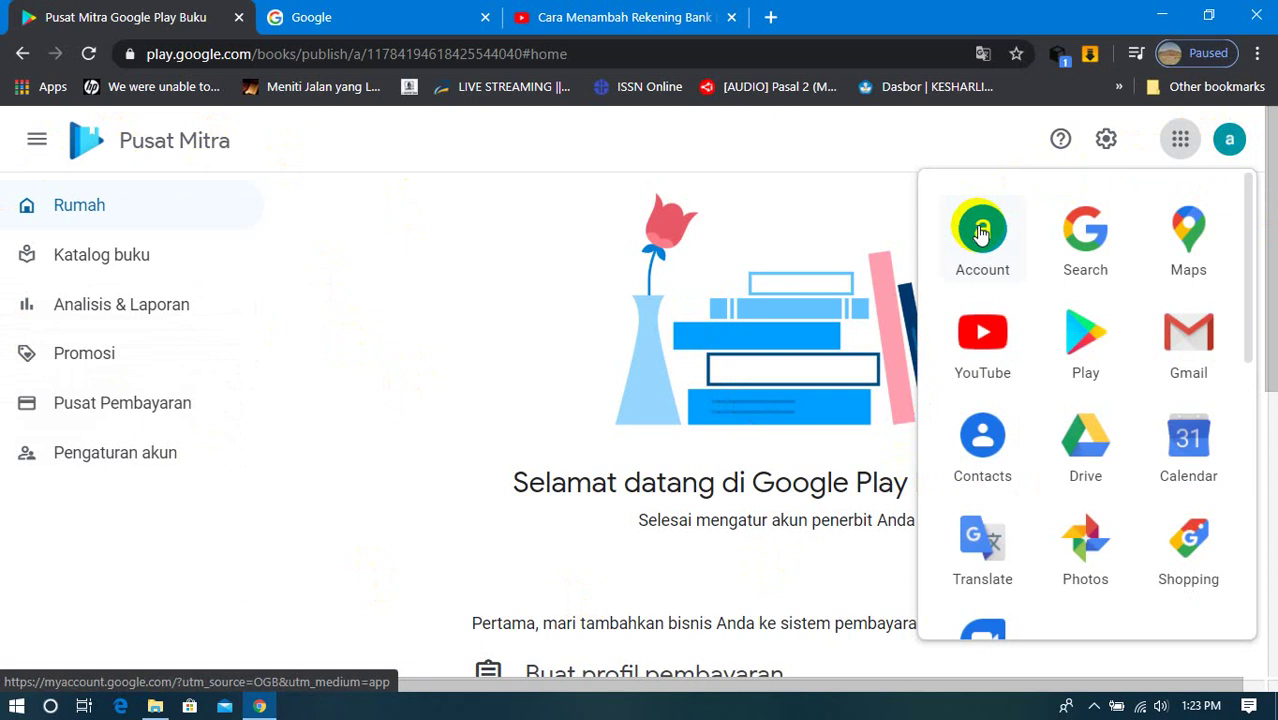
pyautogui.click(880, 157)
pyautogui.click(1104, 141)
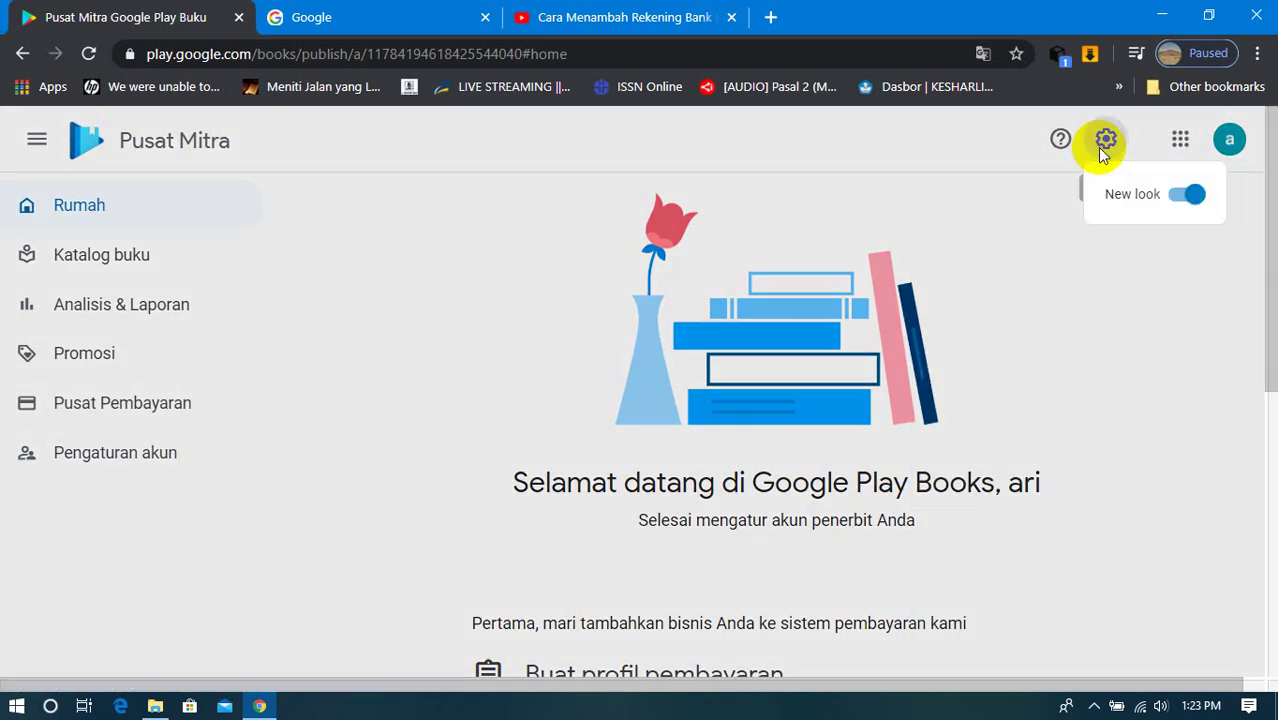
pyautogui.click(1104, 143)
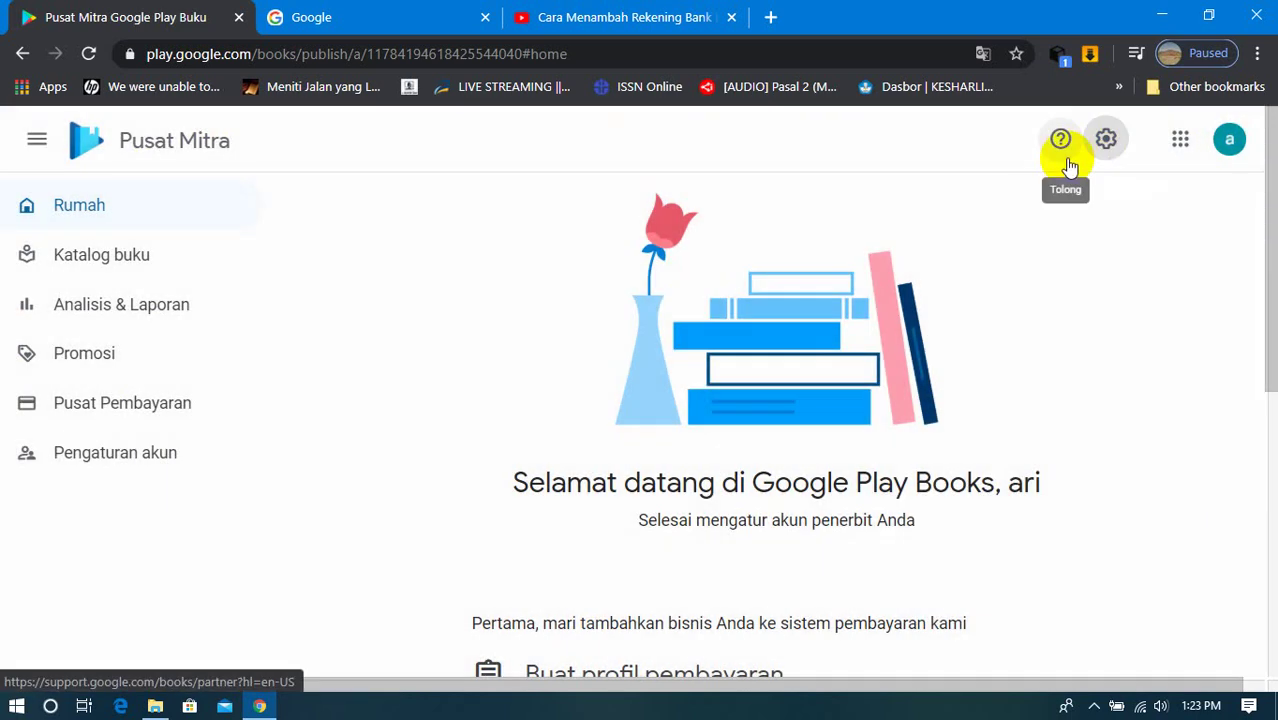
pyautogui.click(1065, 157)
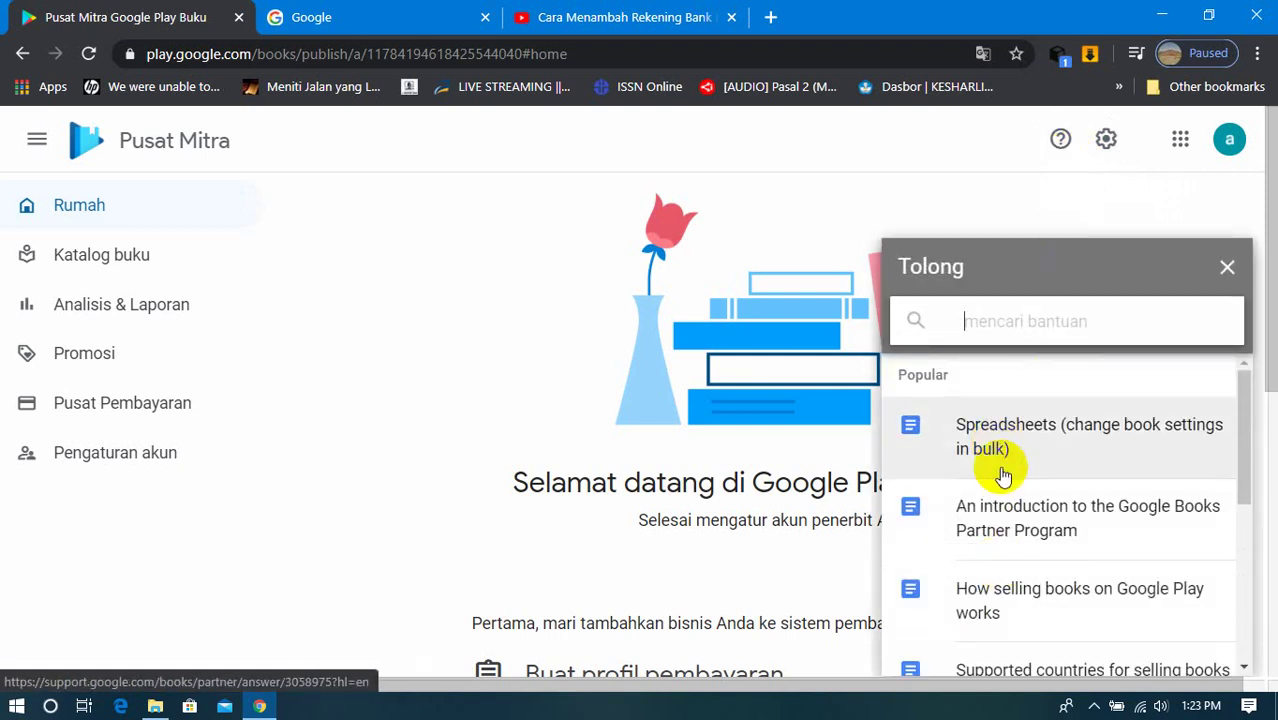
pyautogui.rightClick(1078, 258)
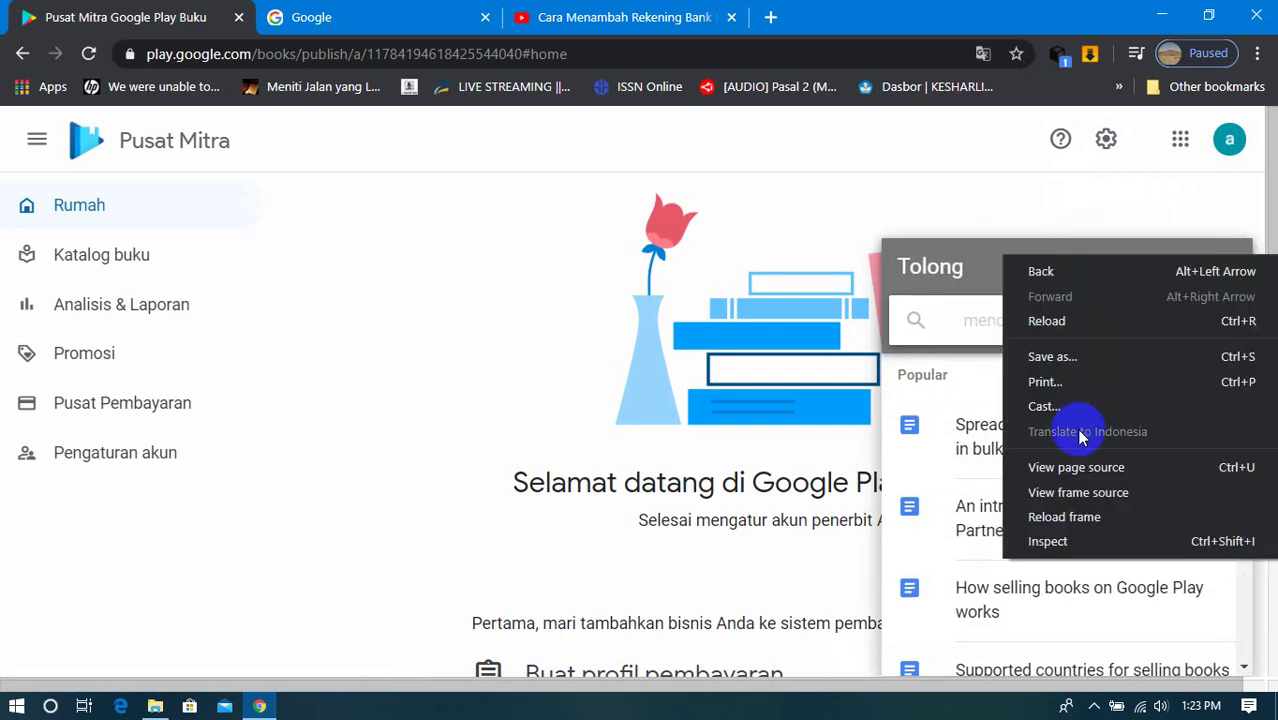
pyautogui.click(958, 275)
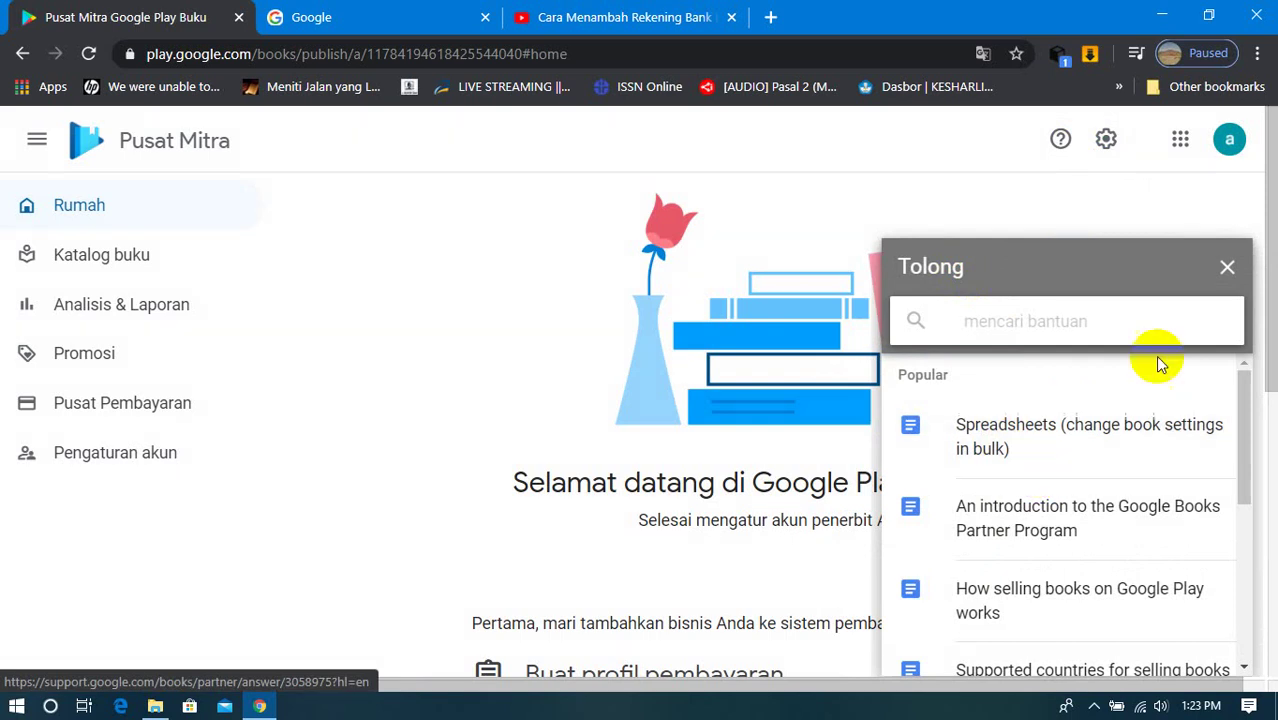
pyautogui.click(1227, 267)
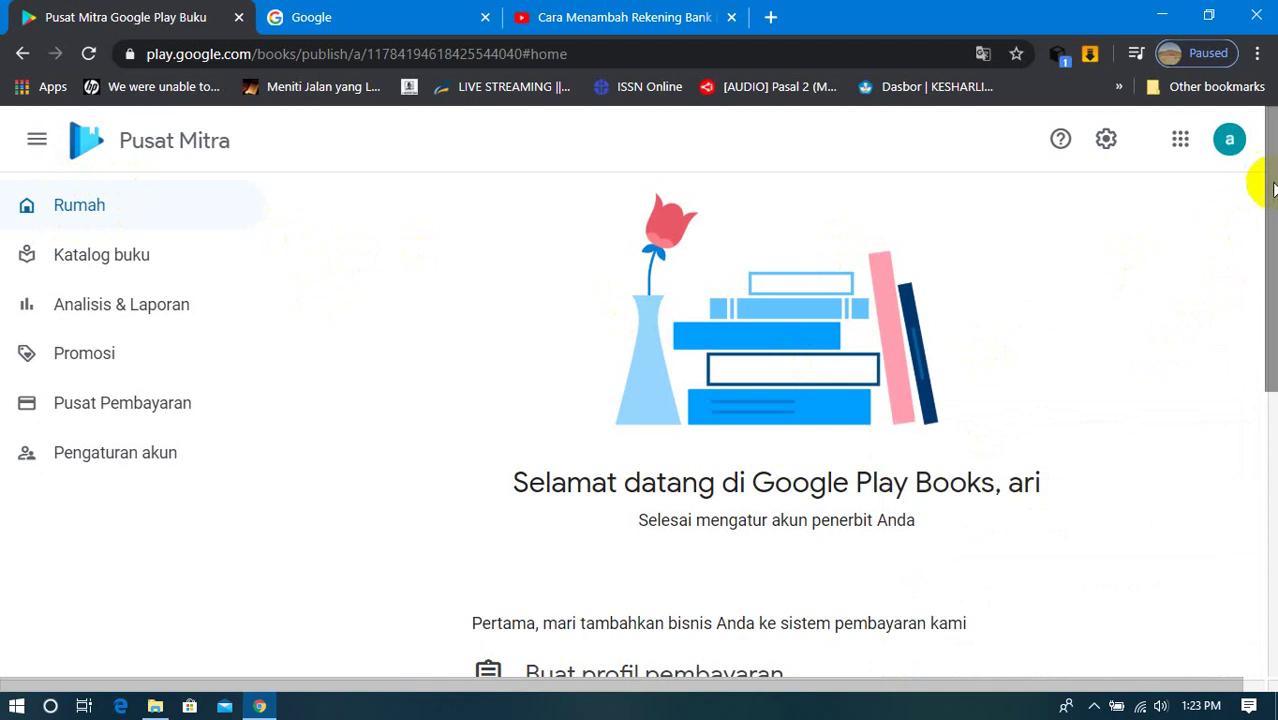
pyautogui.scroll(-3, 1262, 180)
# Step: Scroll through the partner home page, then open Katalog buku
pyautogui.scroll(-3, 1262, 250)
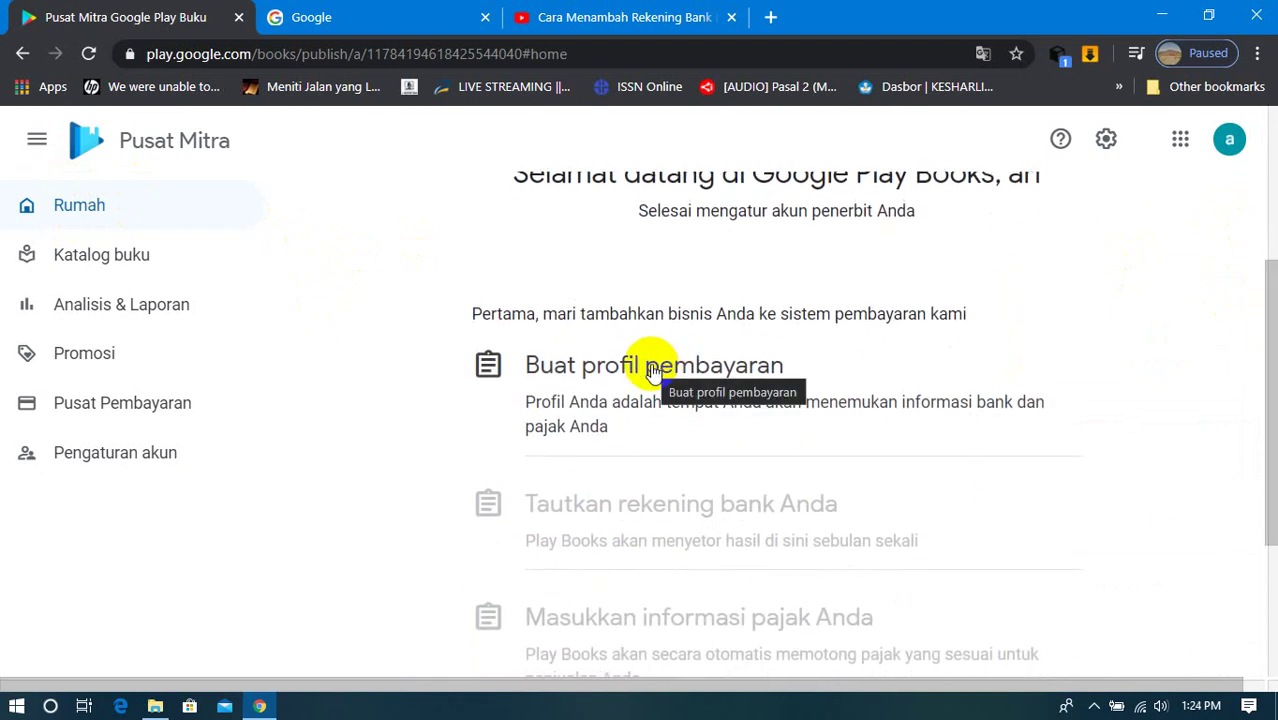
pyautogui.scroll(-2, 658, 420)
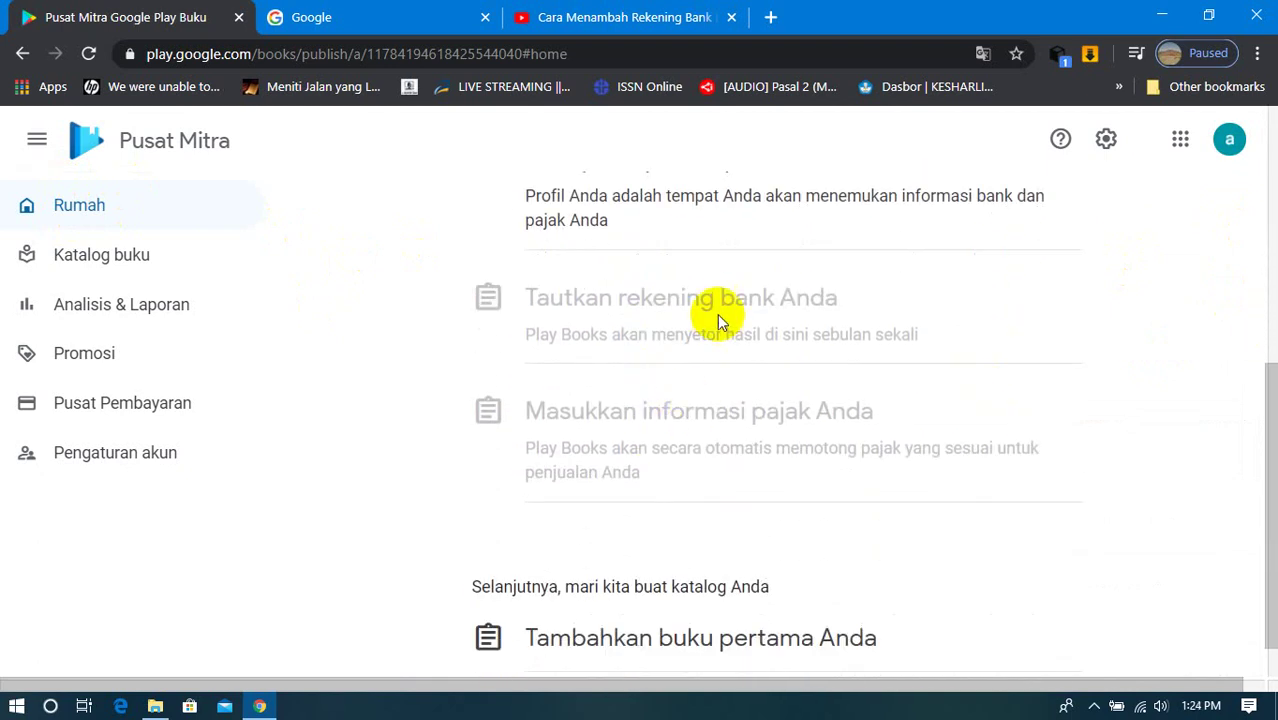
pyautogui.scroll(-1, 700, 432)
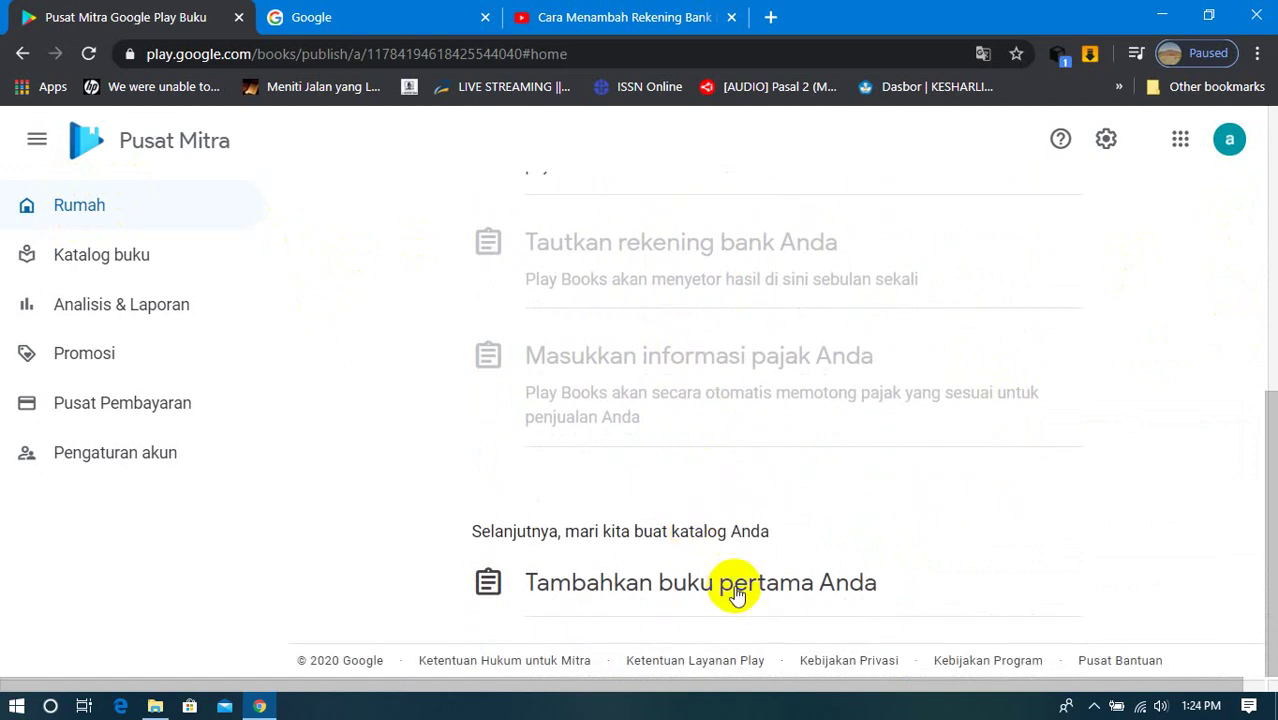
pyautogui.scroll(2, 780, 568)
pyautogui.scroll(-2, 750, 600)
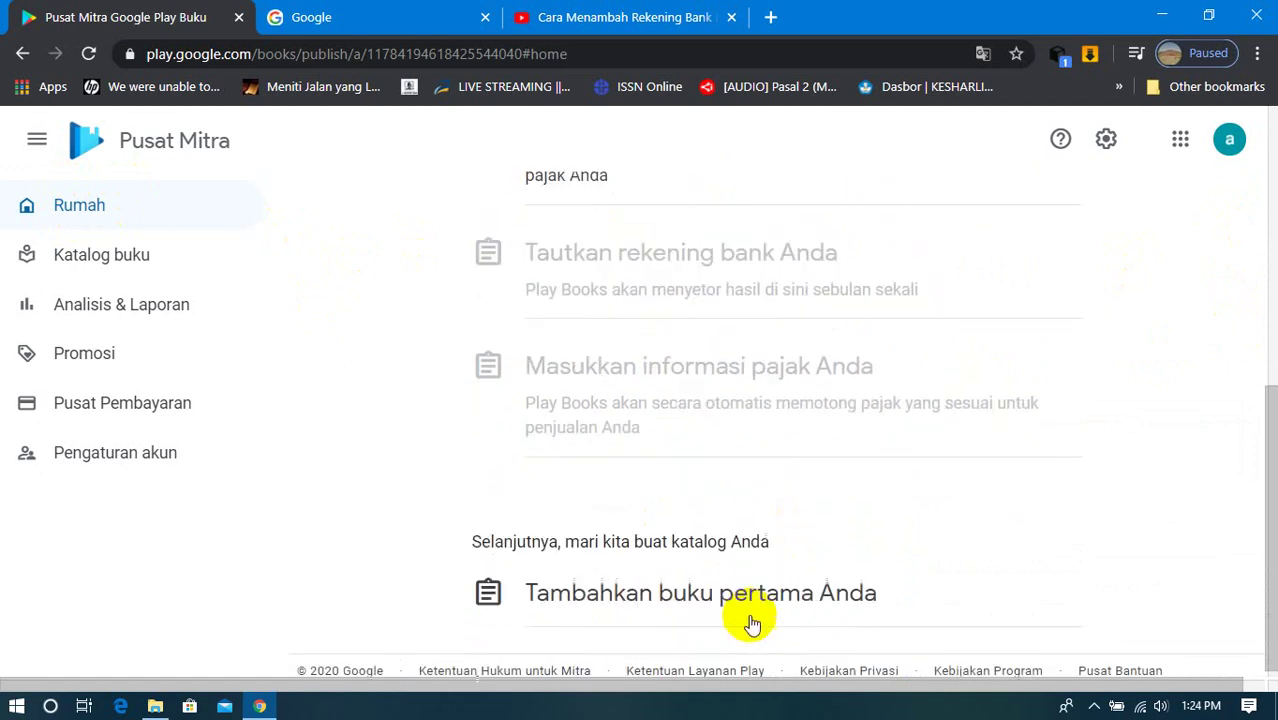
pyautogui.scroll(3, 685, 570)
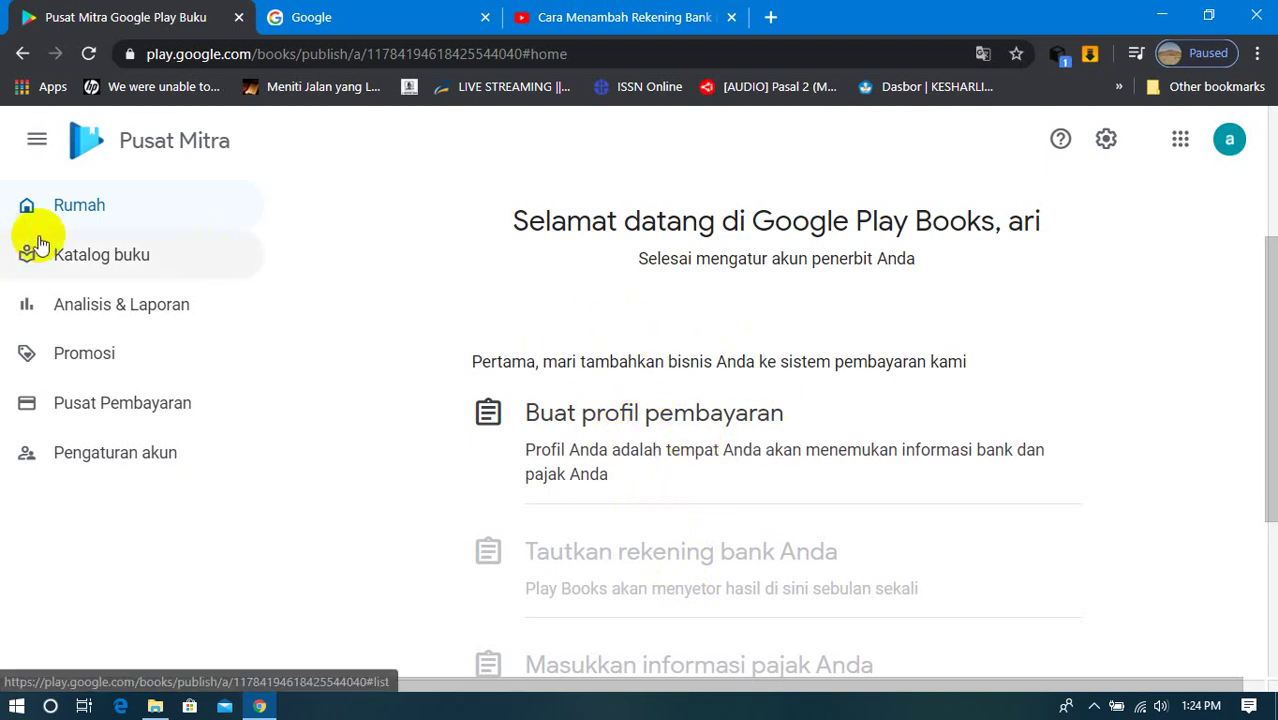
pyautogui.click(93, 254)
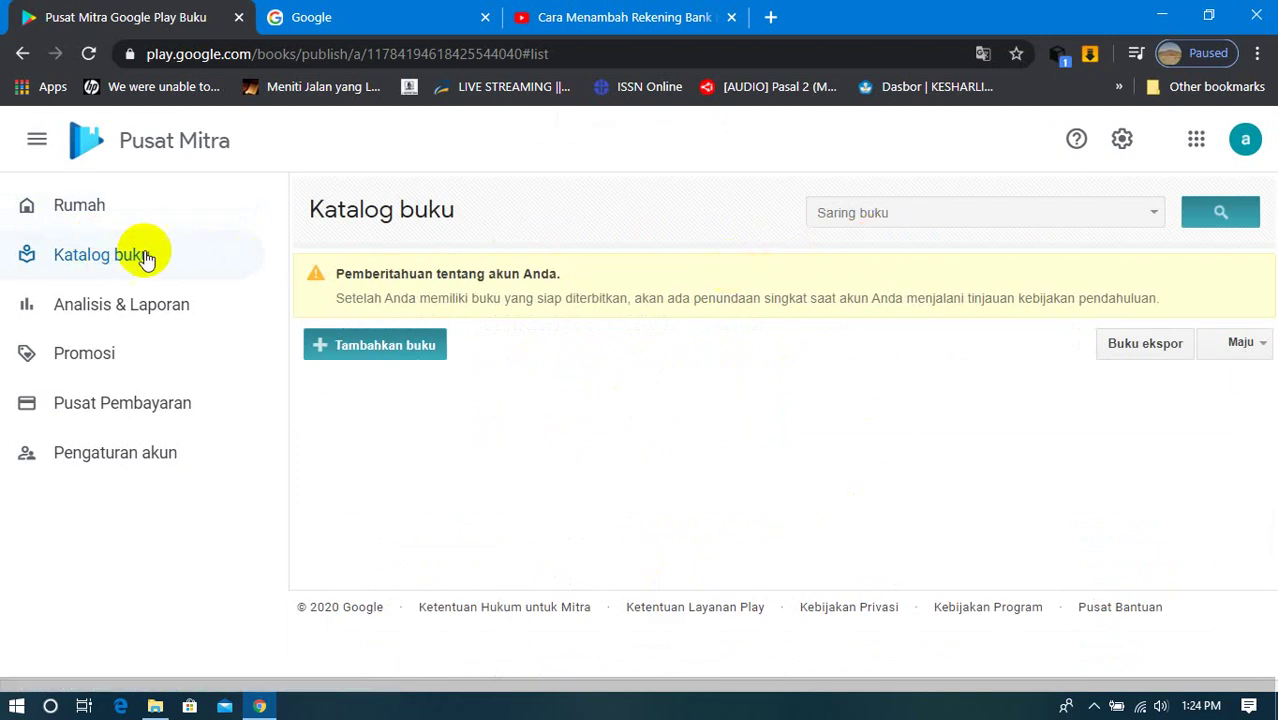
# Step: Visit Analisis & Laporan, Promosi and Pusat Pembayaran, ending on Pengaturan akun
pyautogui.click(62, 318)
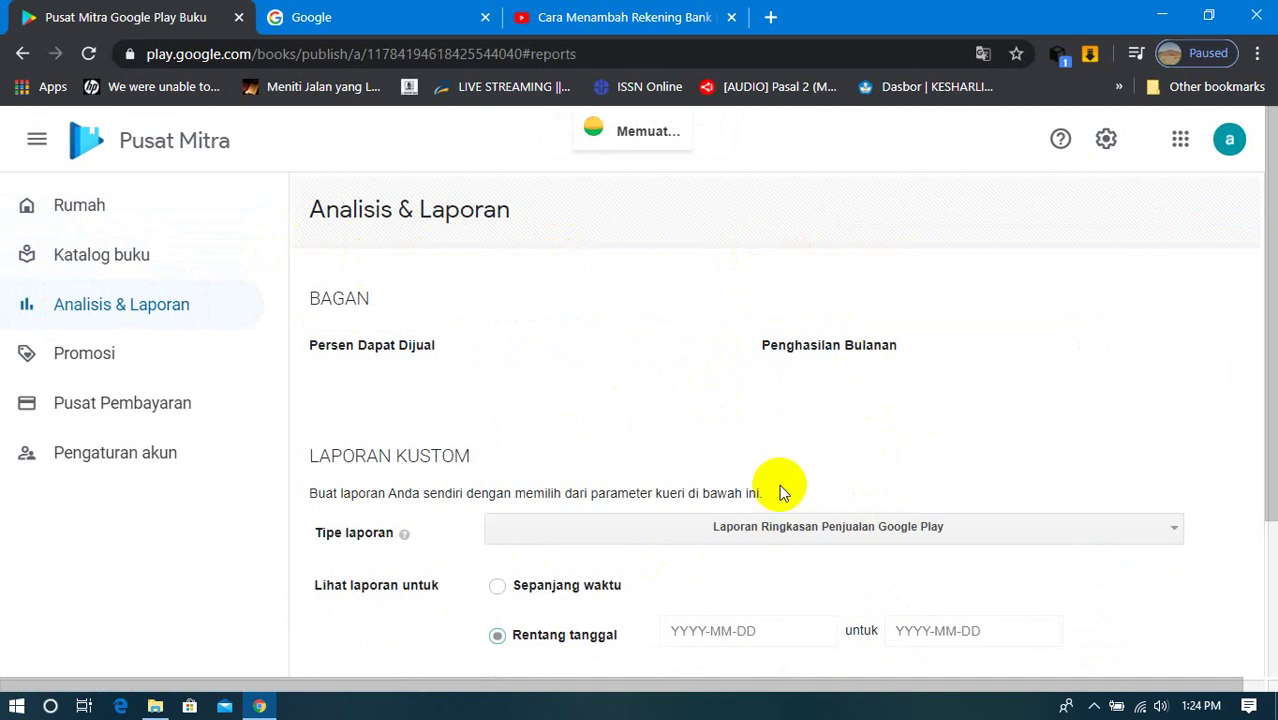
pyautogui.scroll(-3, 623, 412)
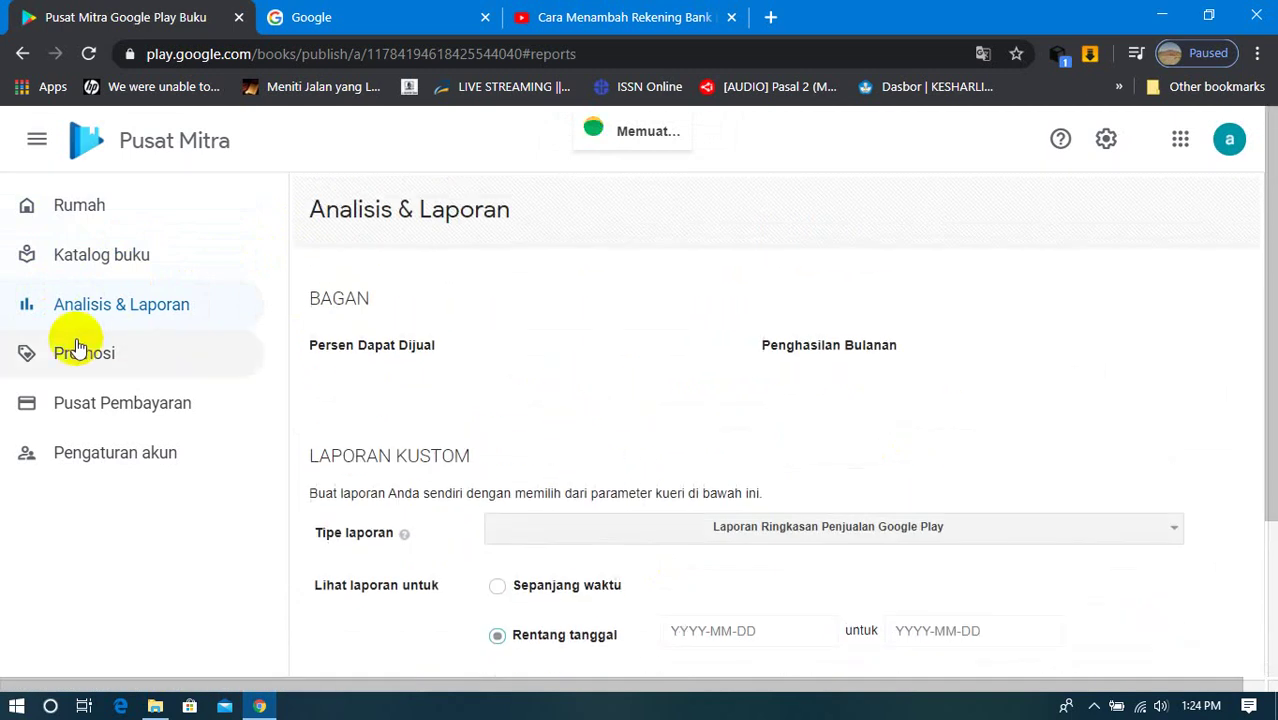
pyautogui.click(52, 356)
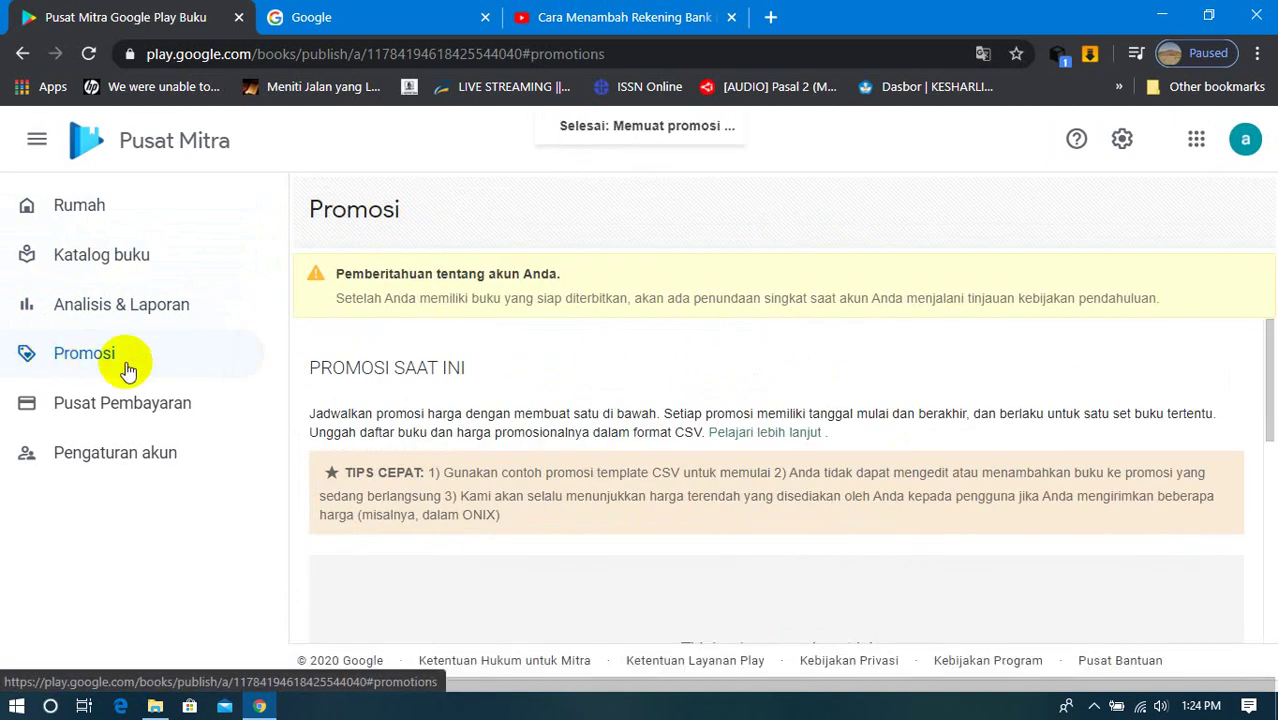
pyautogui.click(145, 400)
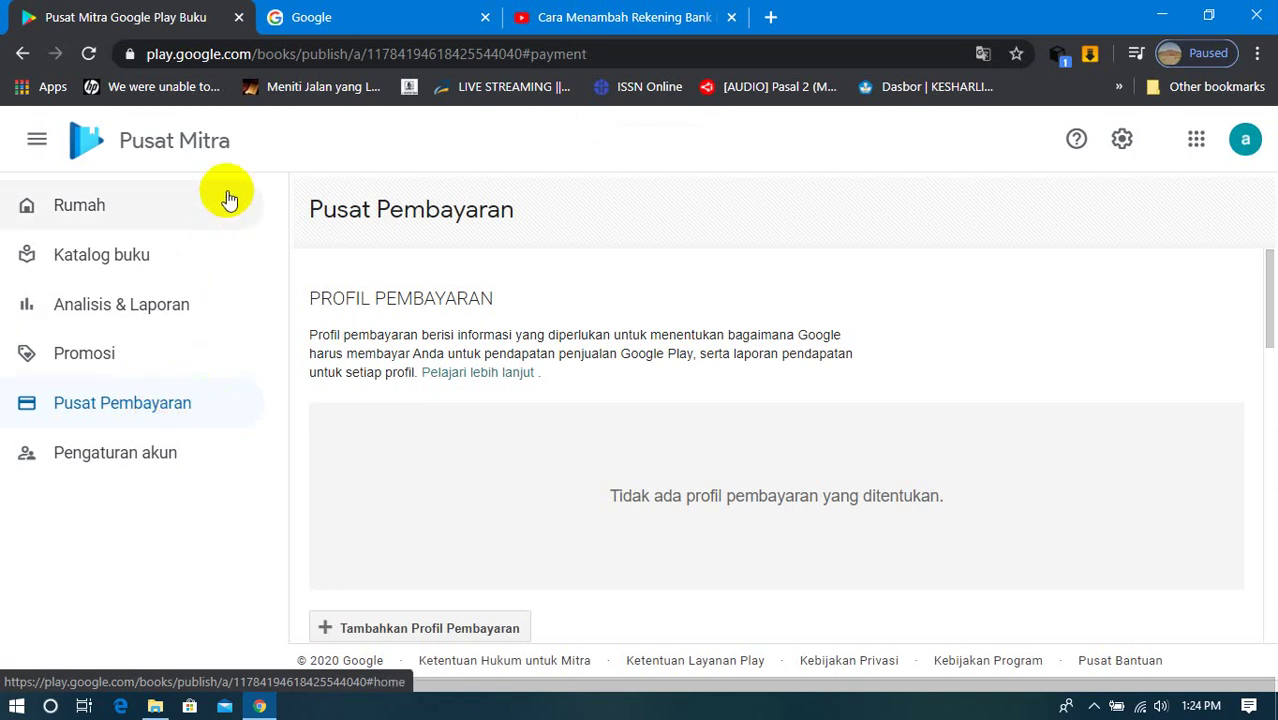
pyautogui.click(110, 455)
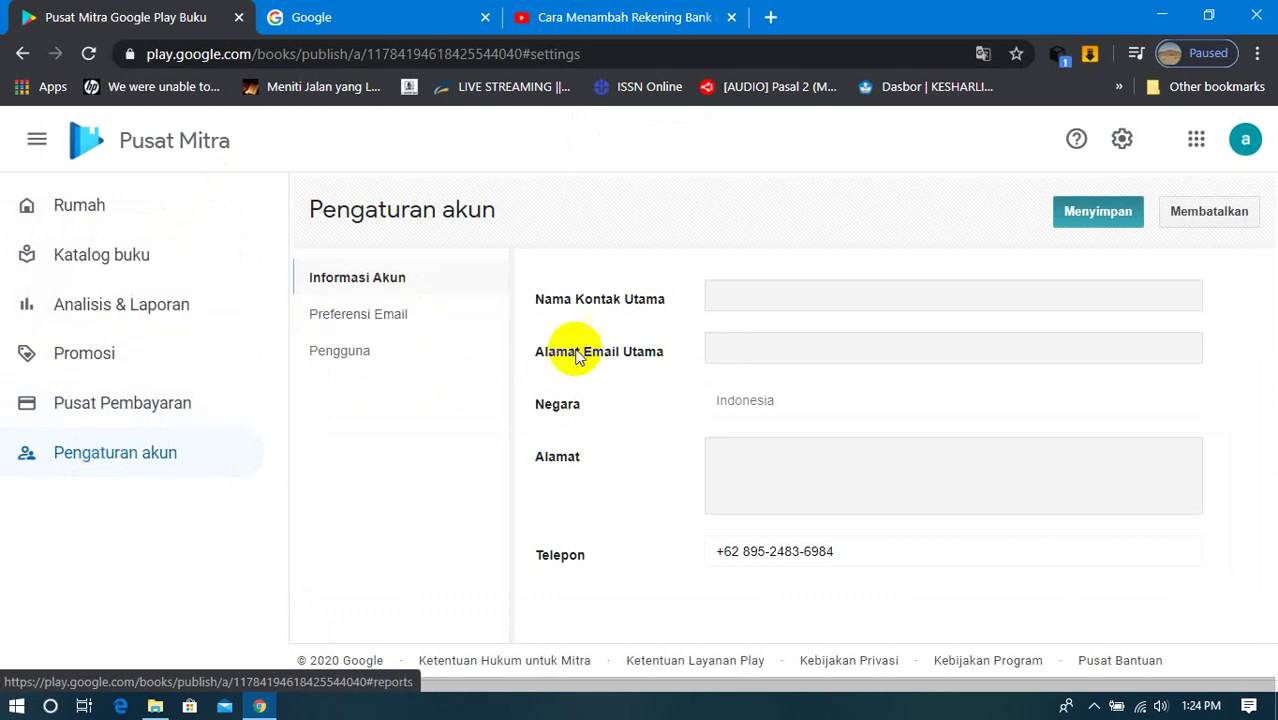
# Step: Enter the primary contact's full name, correcting a mistyped letter
pyautogui.click(716, 298)
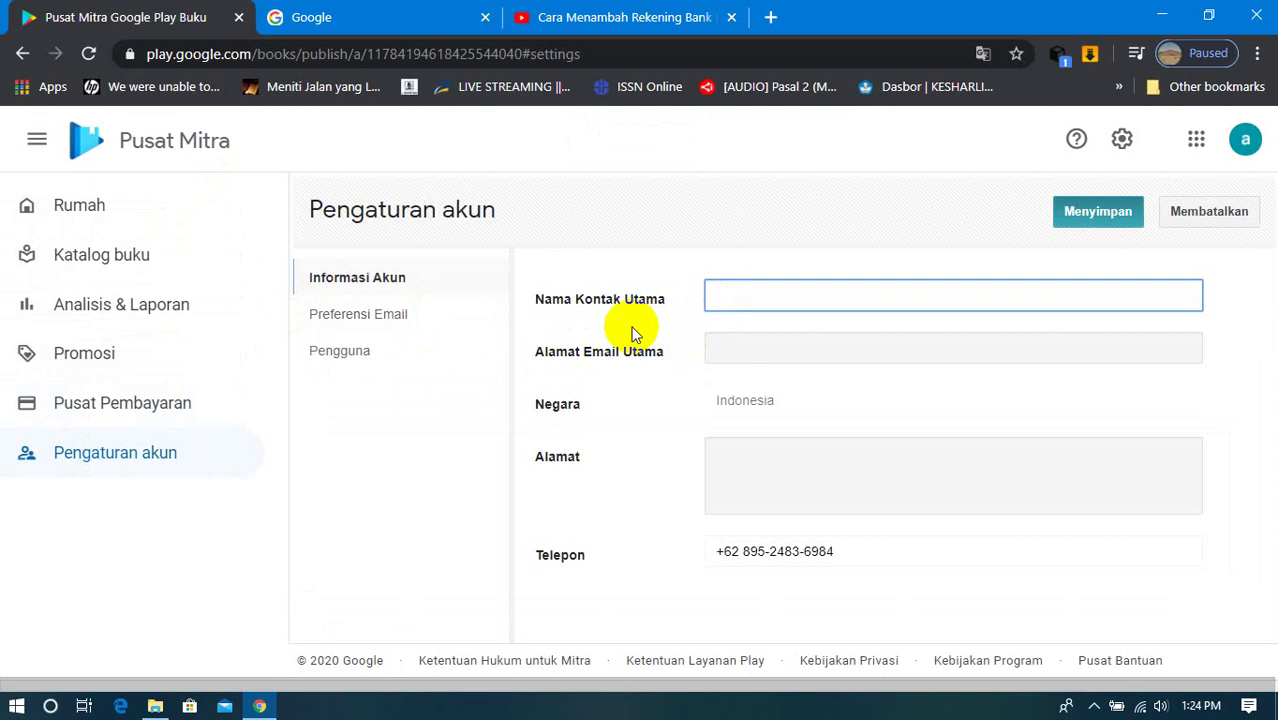
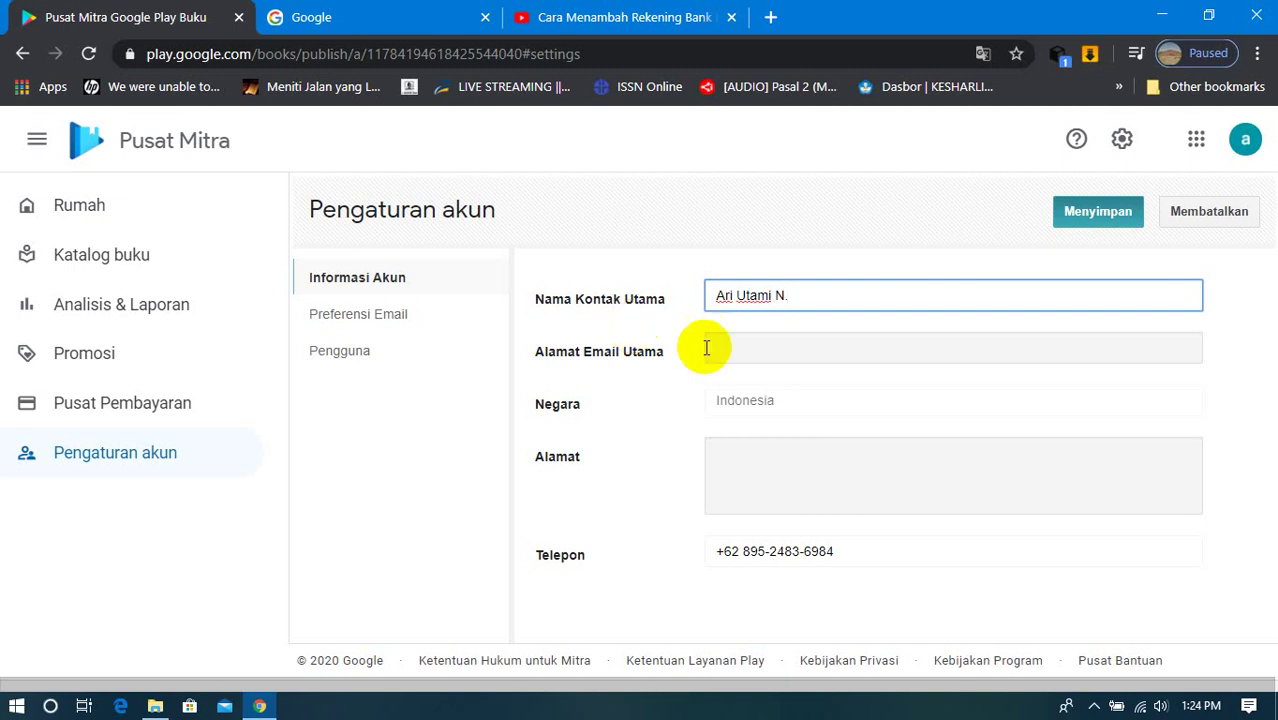
# Step: Replace the street address mistakenly typed in the primary email field with the account's e-mail address
pyautogui.click(762, 347)
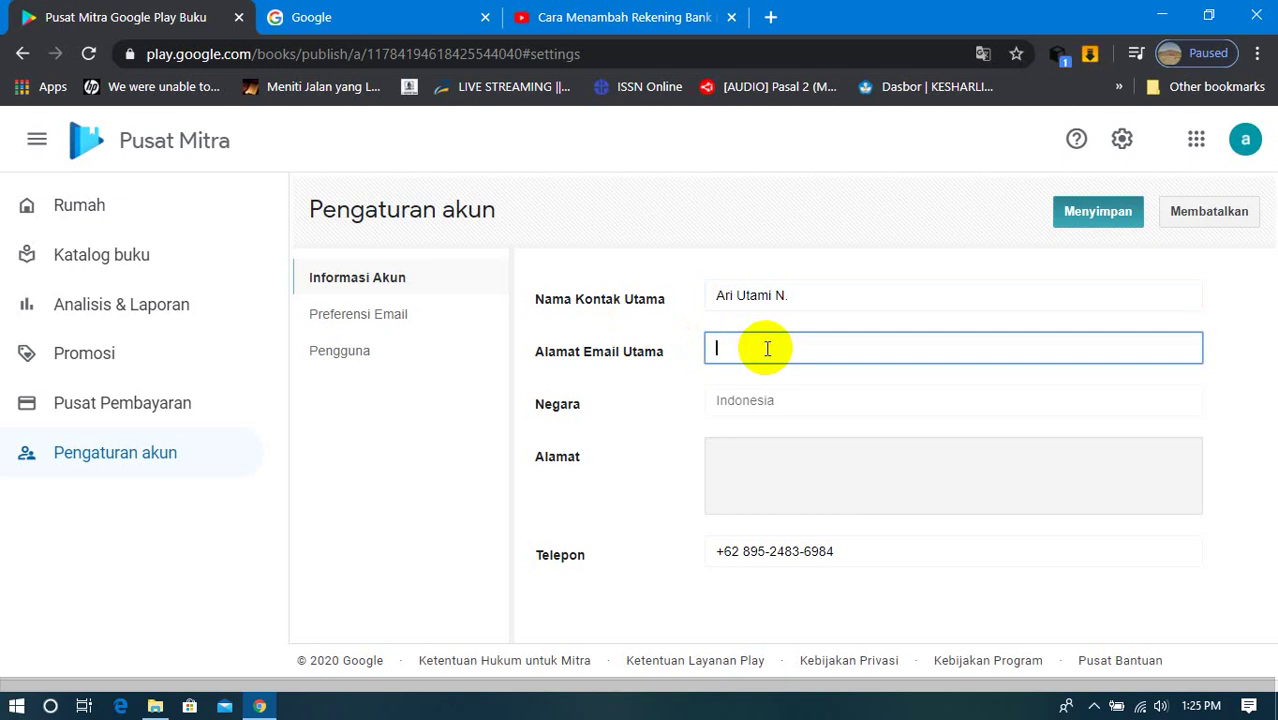
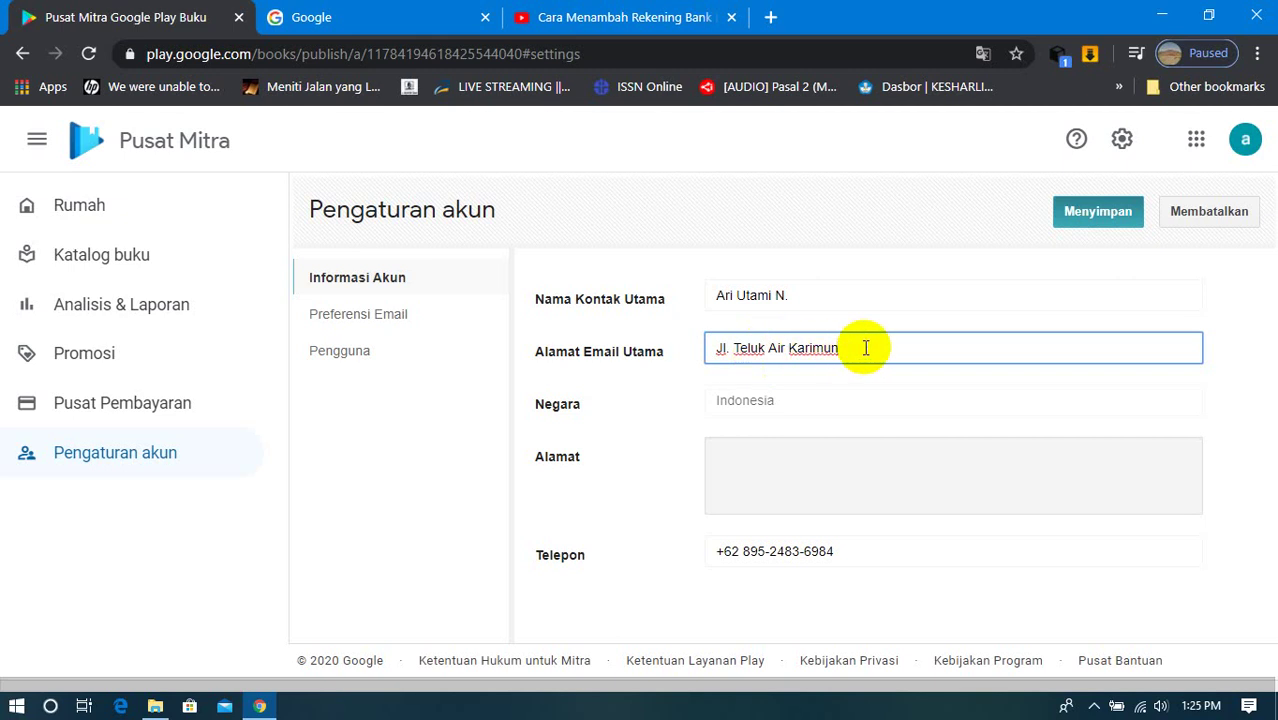
pyautogui.moveTo(866, 347); pyautogui.dragTo(718, 350)
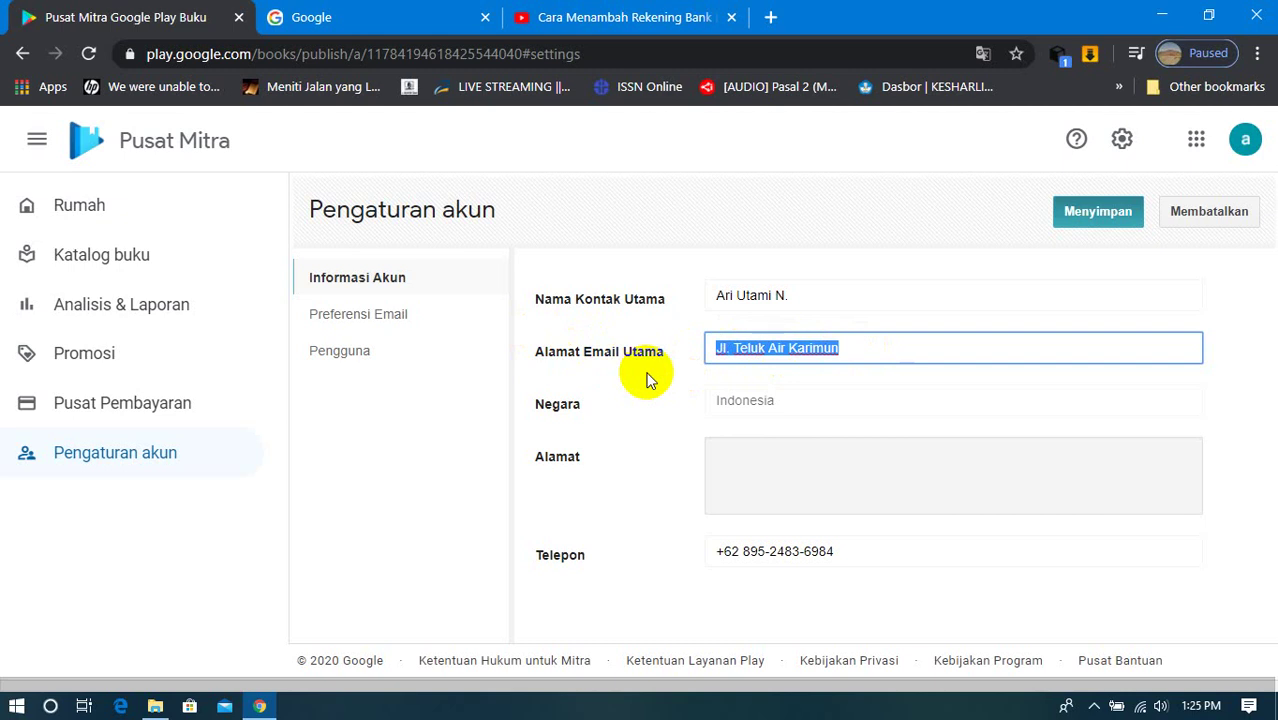
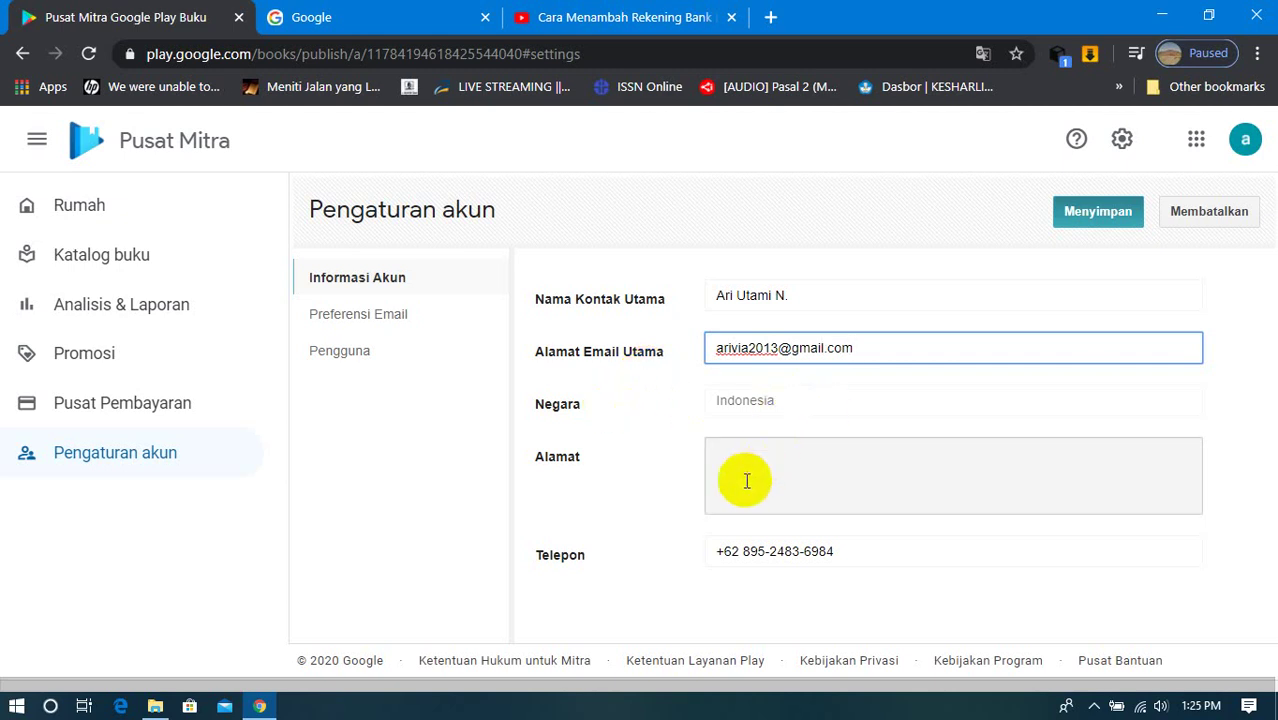
# Step: Enter the contact's street address in the Alamat field and save with Menyimpan
pyautogui.click(760, 450)
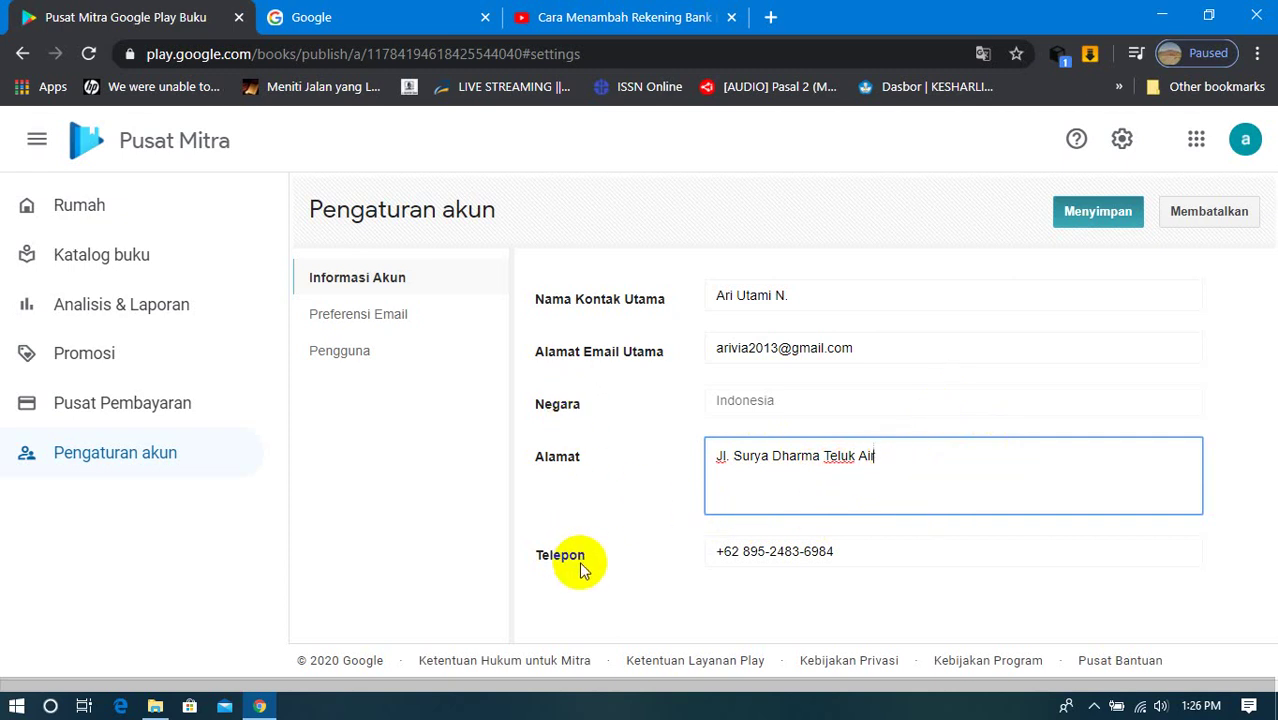
pyautogui.click(1097, 213)
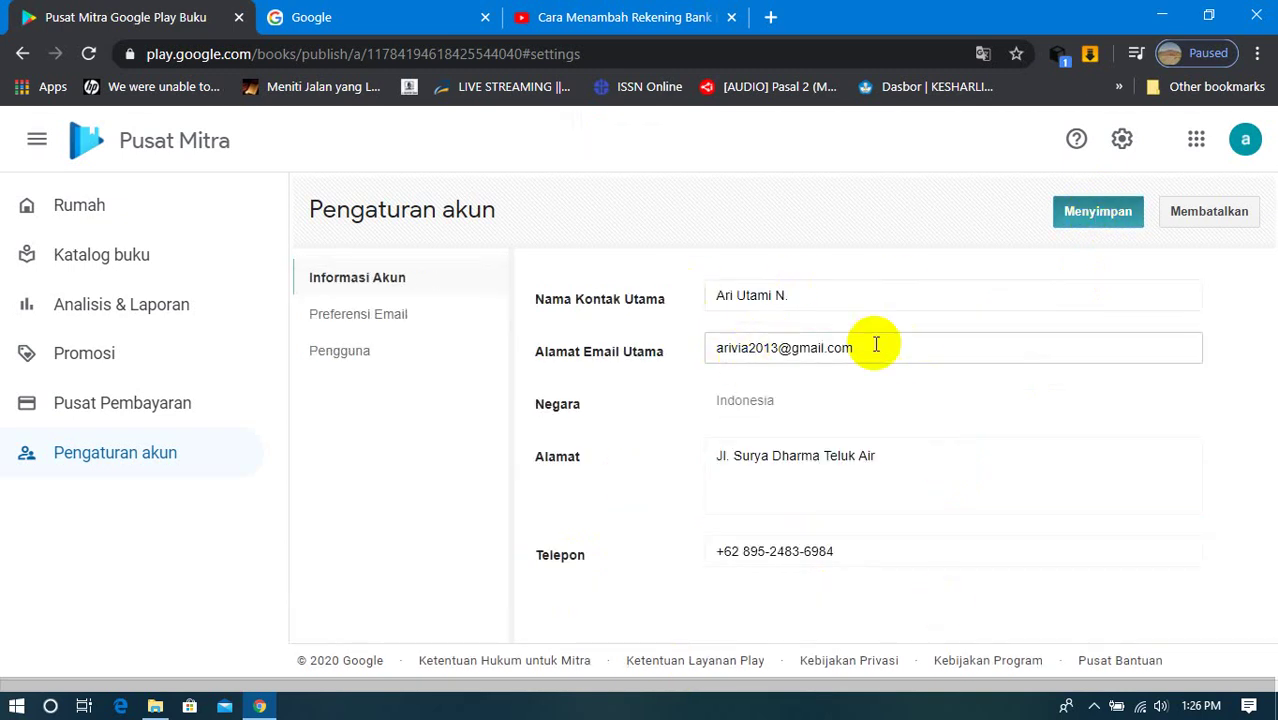
# Step: Review Preferensi Email and Pengguna, cancelling Tambahkan pengguna and leaving the user's access type unchanged
pyautogui.click(376, 329)
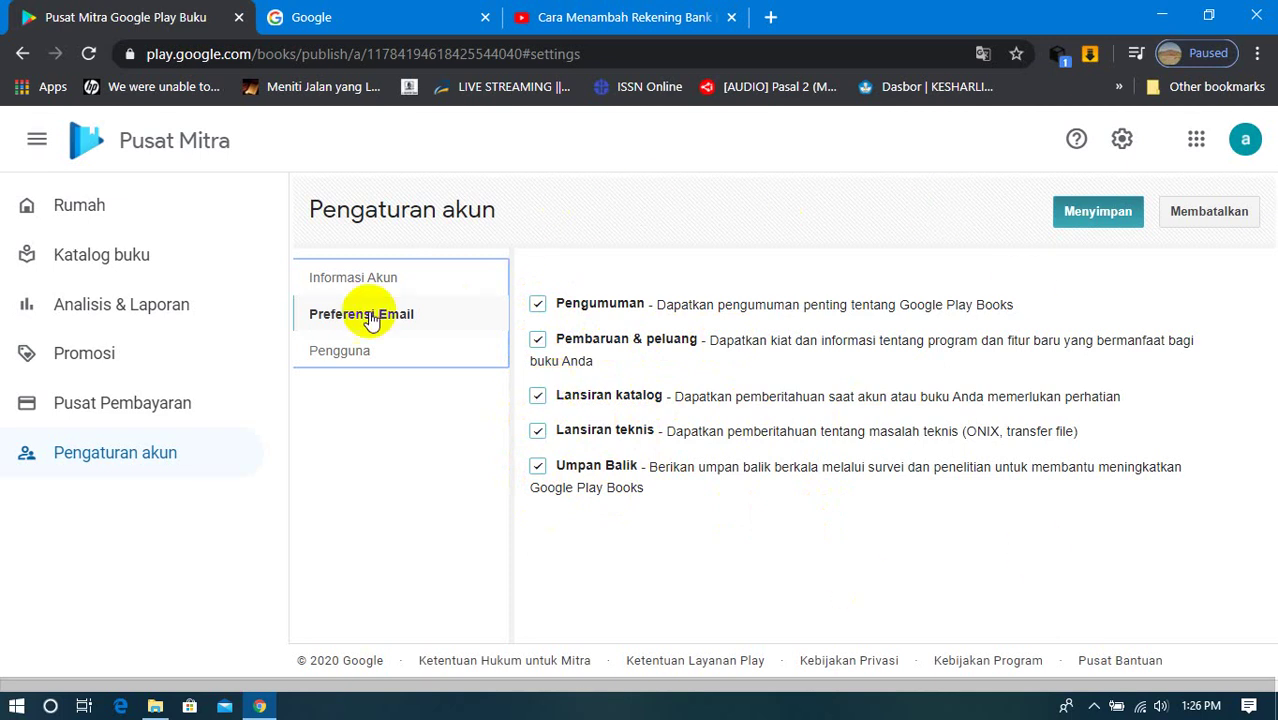
pyautogui.click(334, 358)
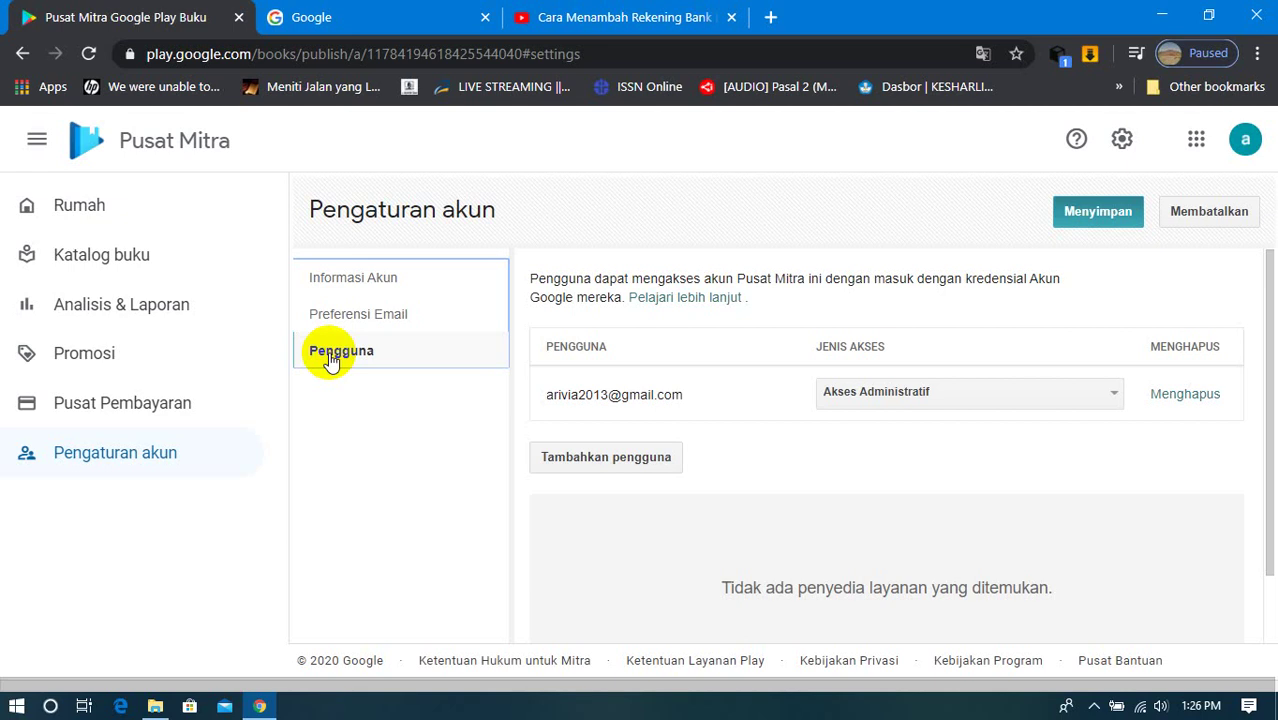
pyautogui.click(632, 468)
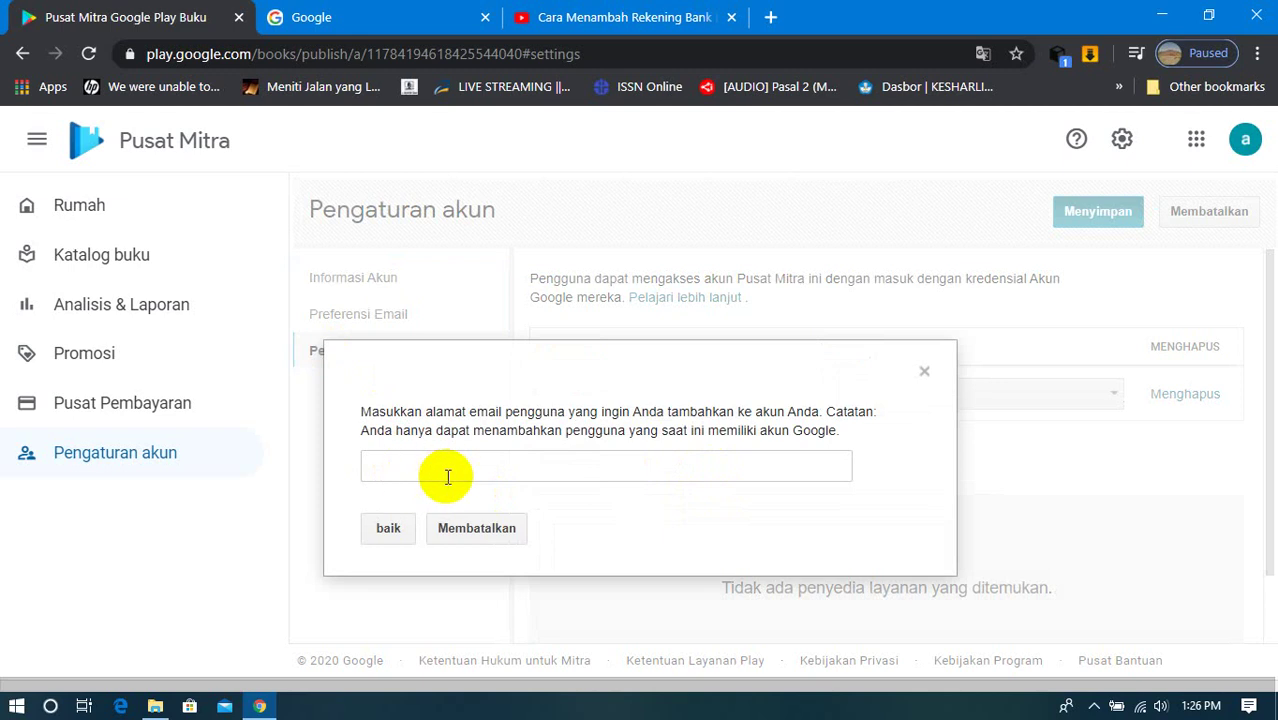
pyautogui.click(485, 536)
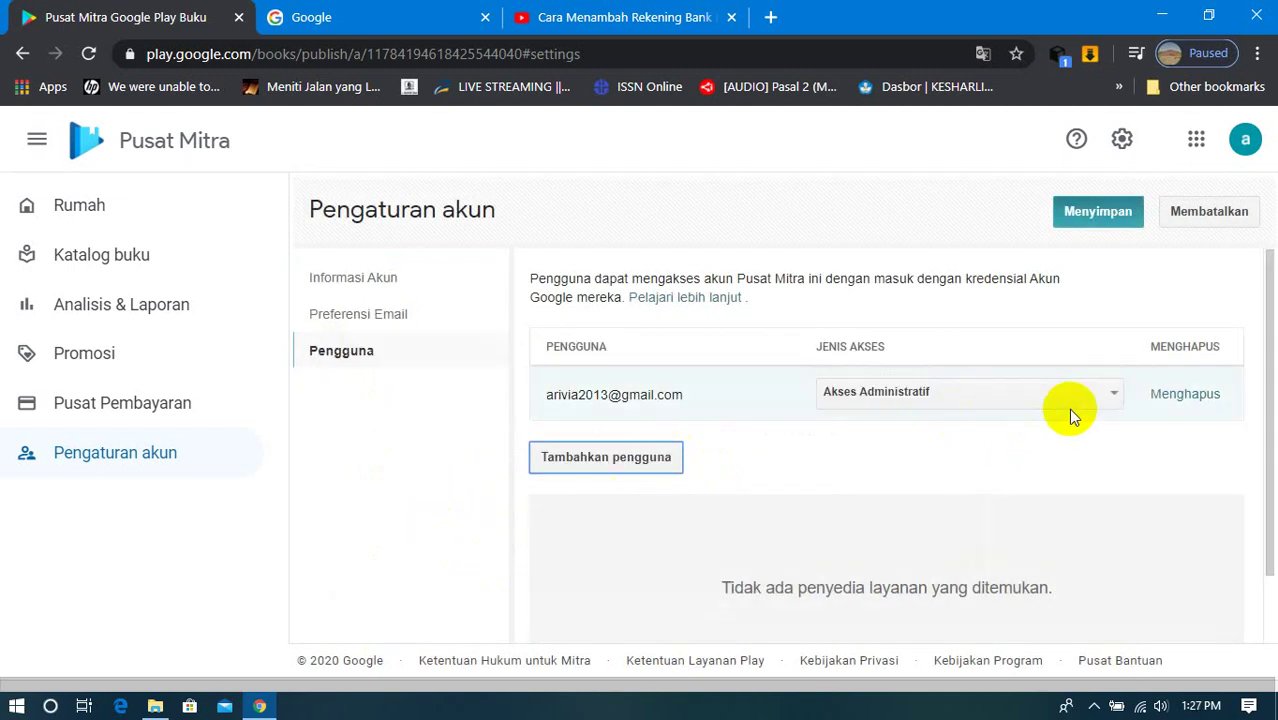
pyautogui.click(1110, 396)
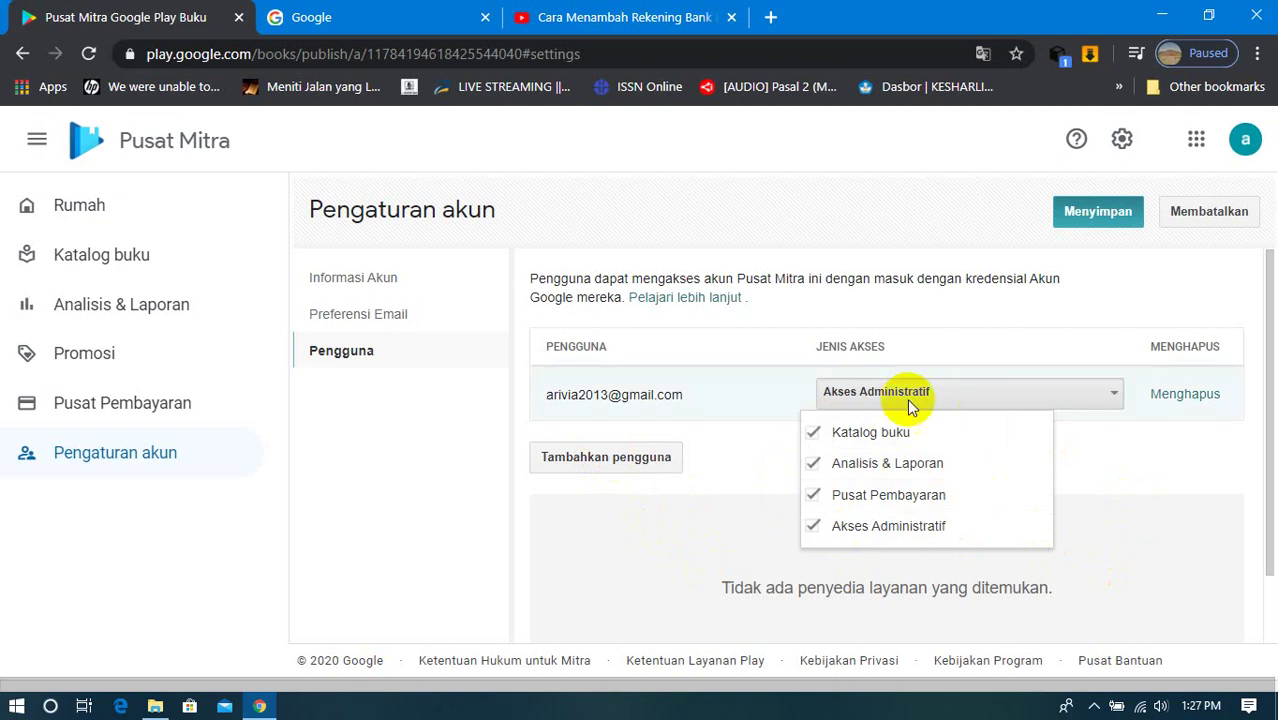
pyautogui.click(1113, 399)
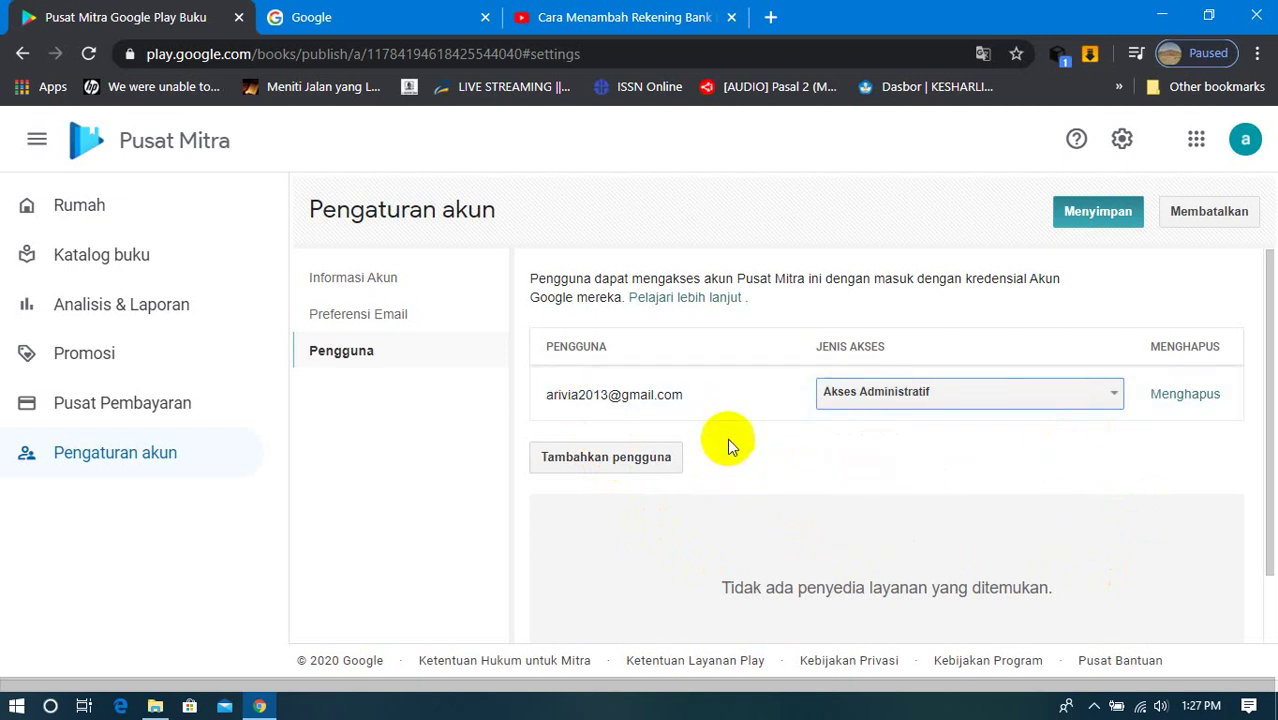
# Step: Return to Informasi Akun, save the settings with Menyimpan, and go to Pusat Pembayaran
pyautogui.scroll(-1, 729, 441)
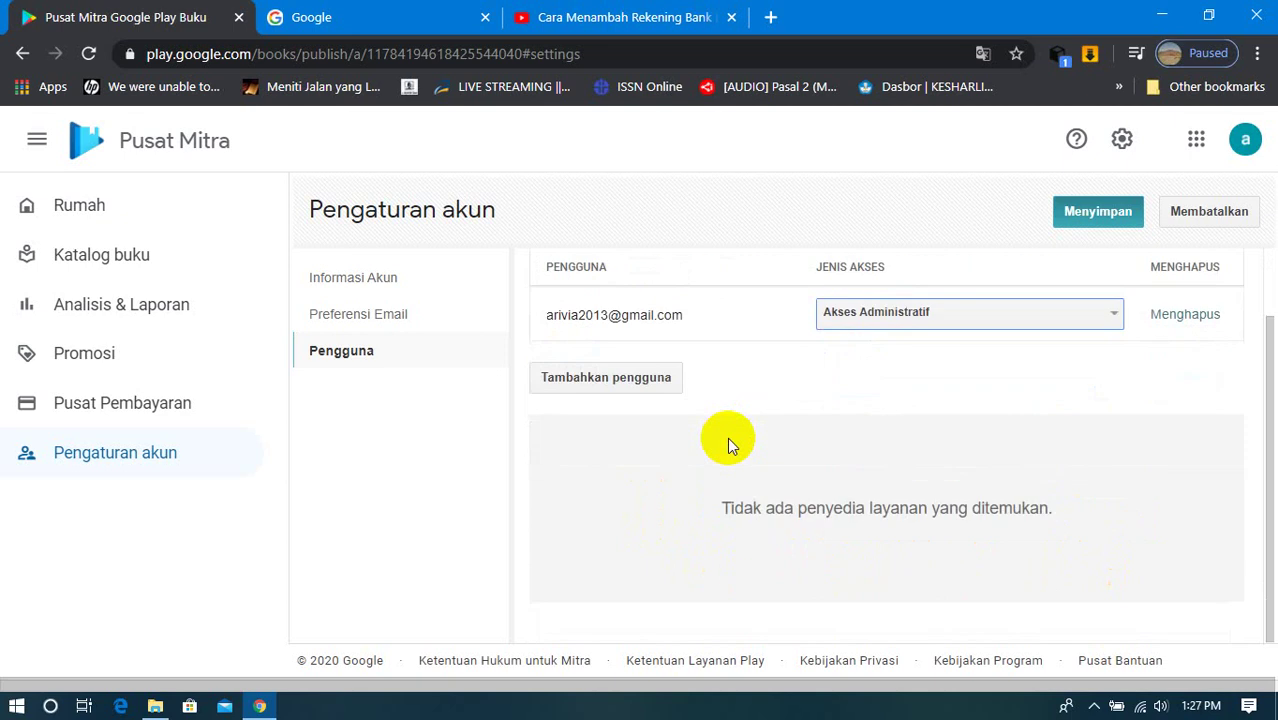
pyautogui.scroll(1, 727, 440)
pyautogui.click(330, 315)
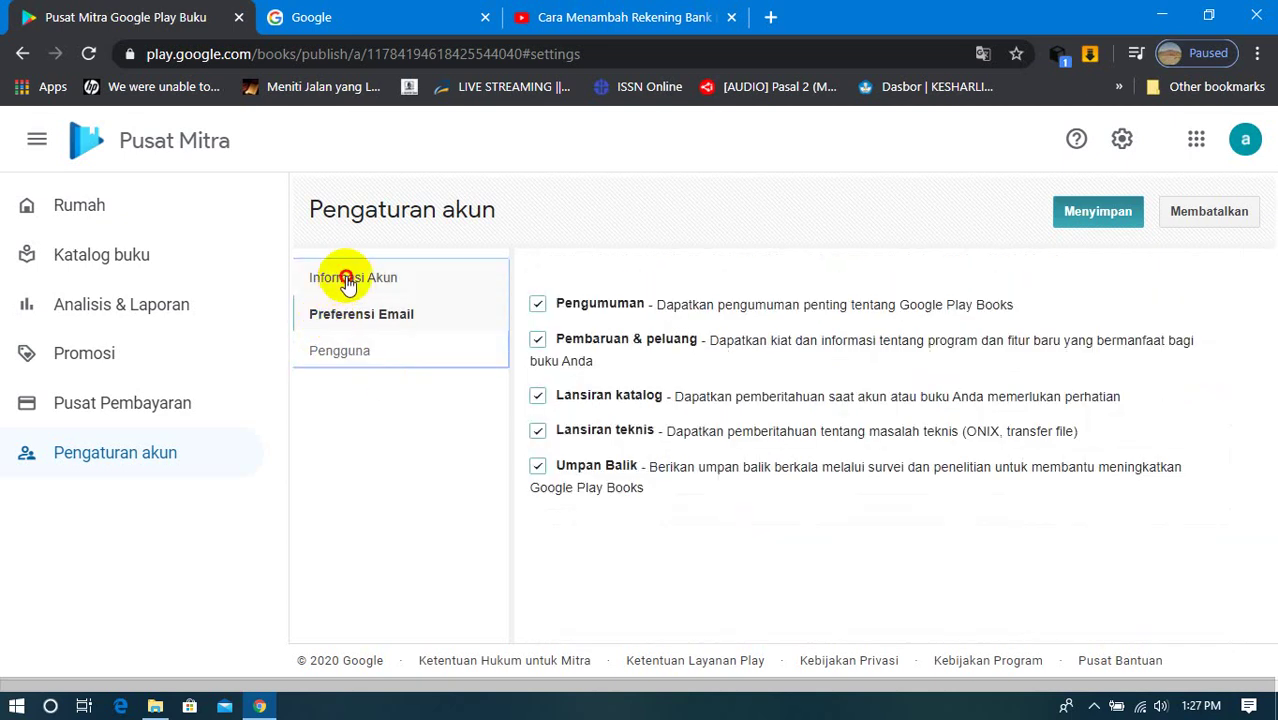
pyautogui.click(347, 283)
pyautogui.click(341, 350)
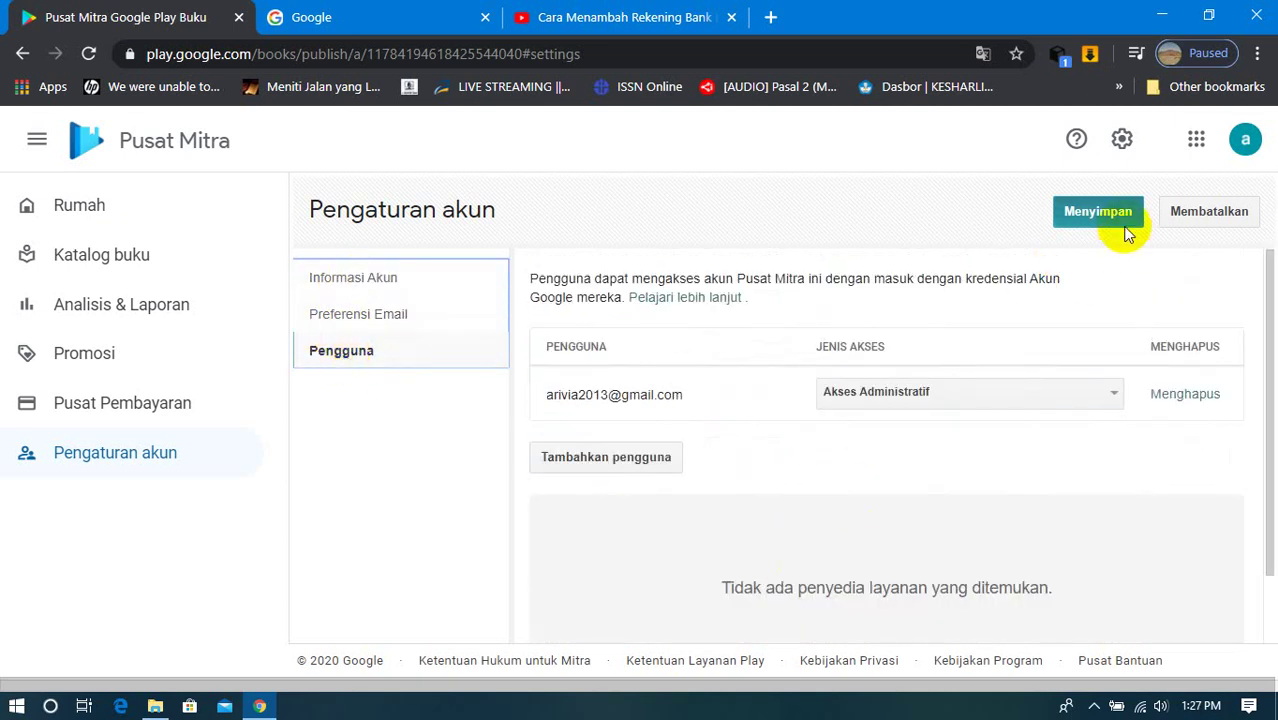
pyautogui.click(375, 285)
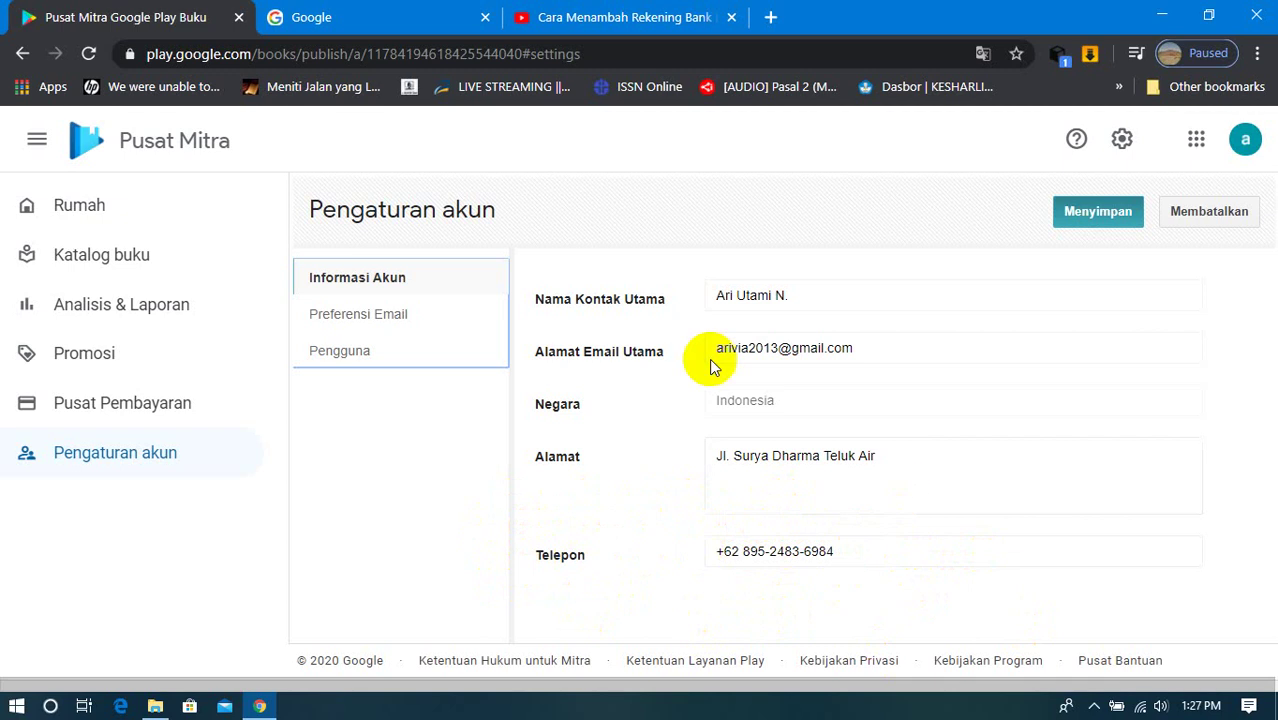
pyautogui.click(1098, 213)
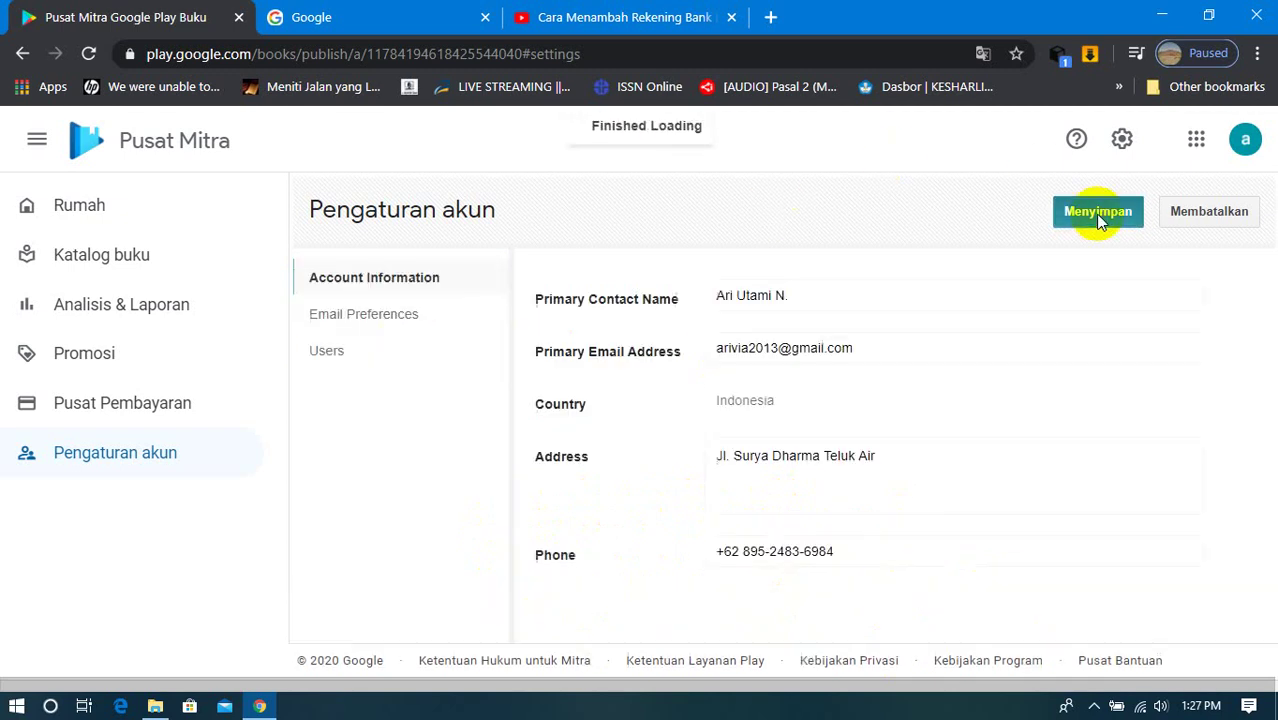
pyautogui.click(148, 420)
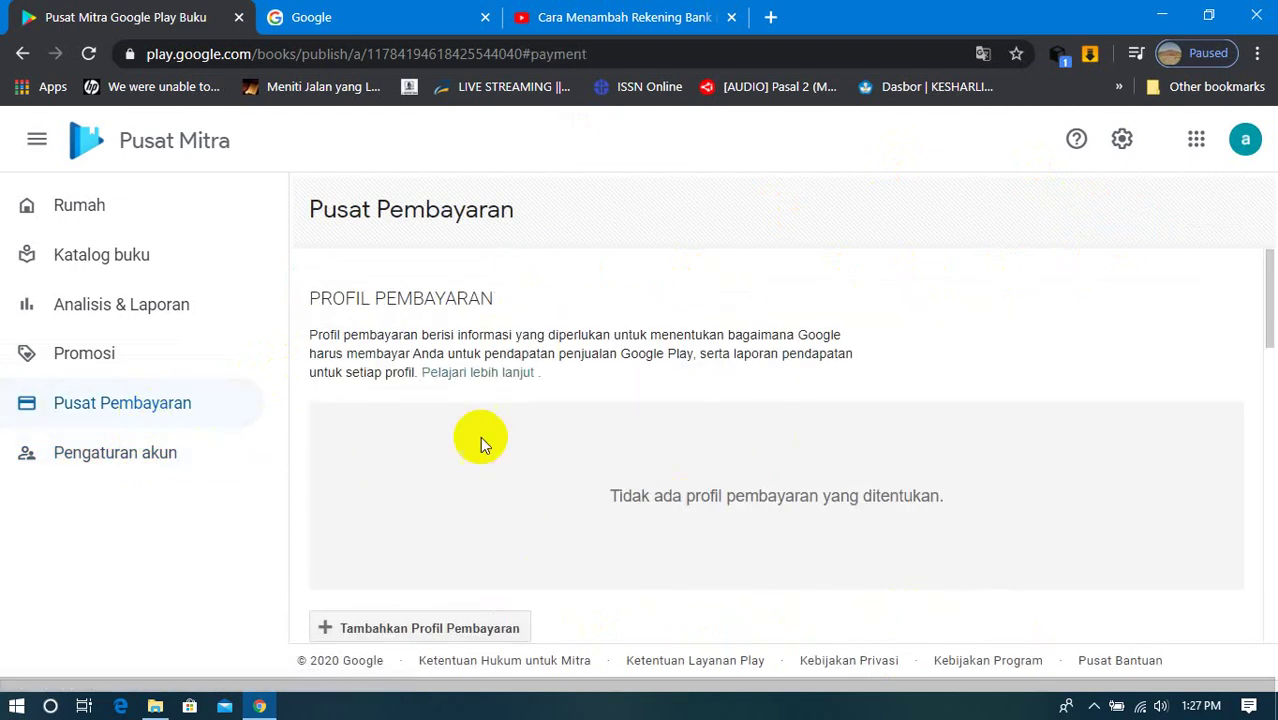
# Step: Go back to the partner home page and scroll through its welcome content
pyautogui.click(75, 205)
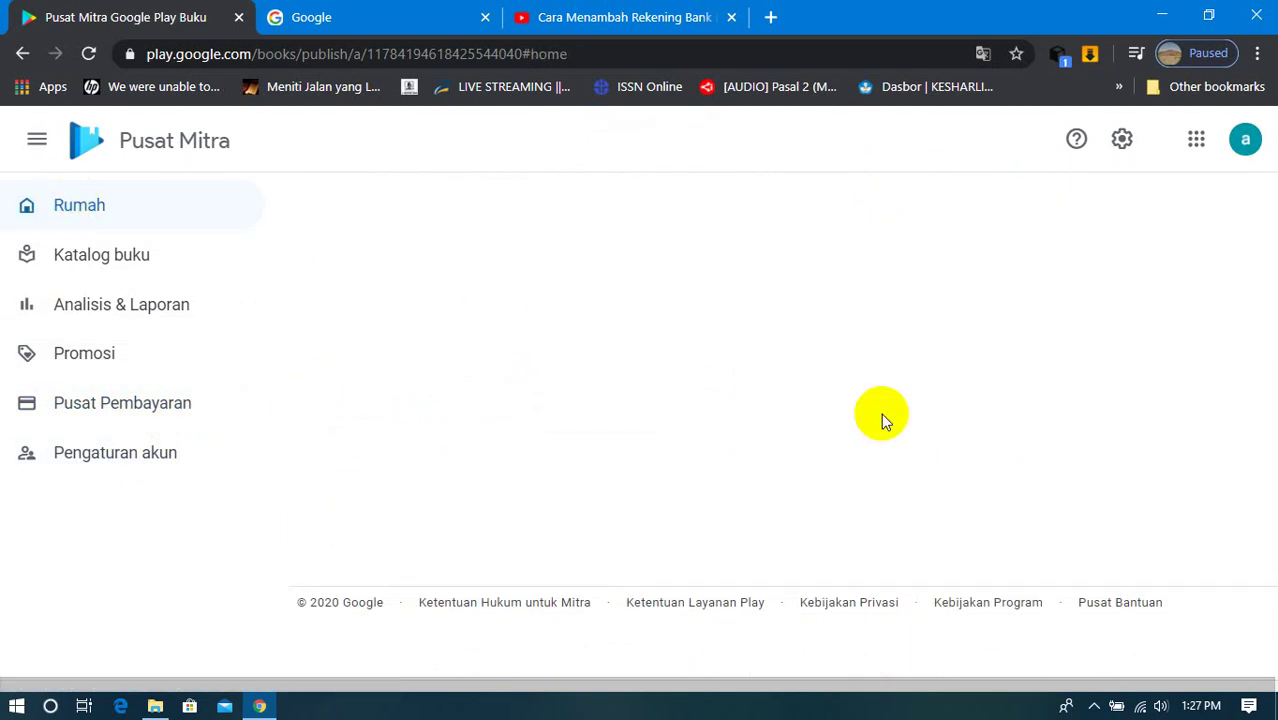
pyautogui.click(57, 205)
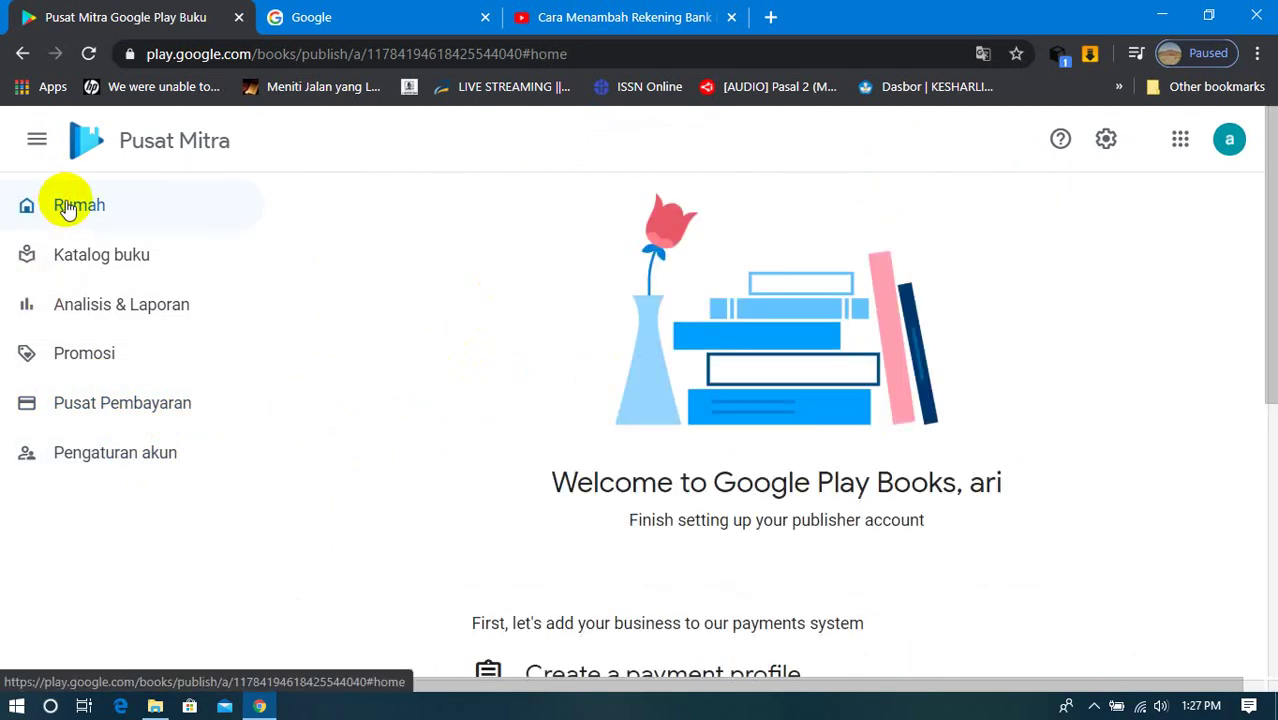
pyautogui.scroll(-3, 484, 378)
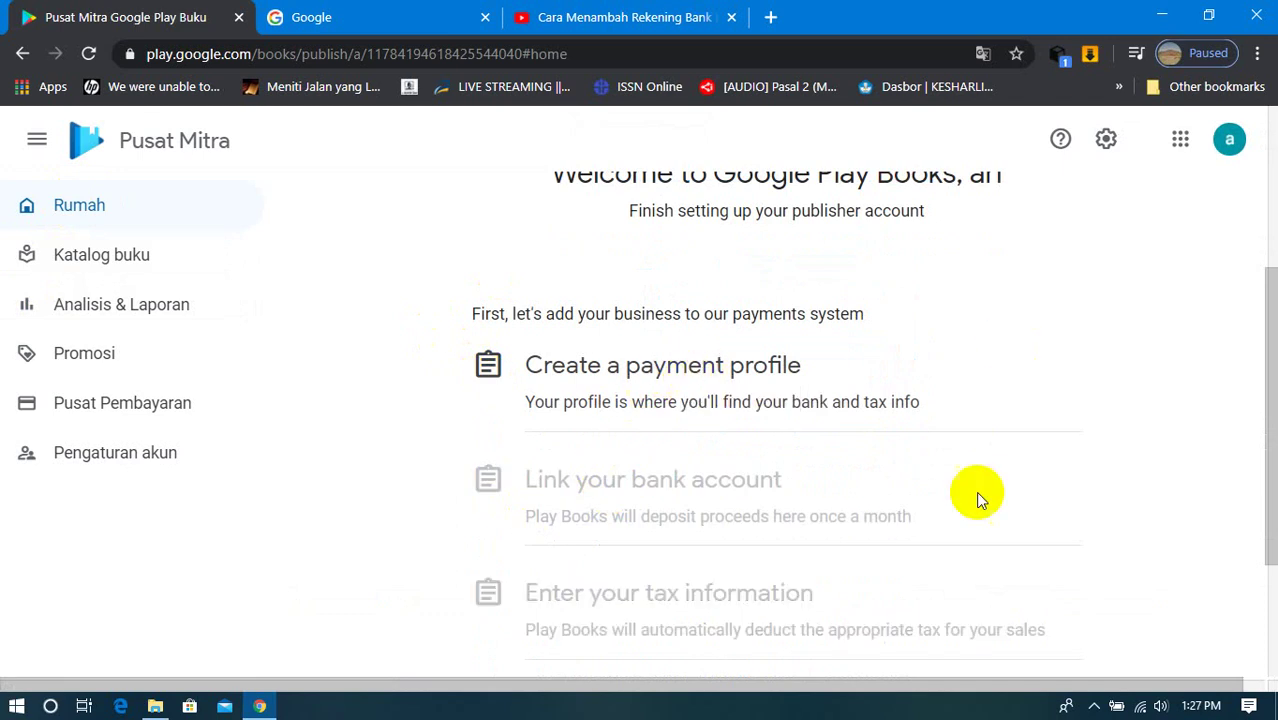
pyautogui.rightClick(1004, 284)
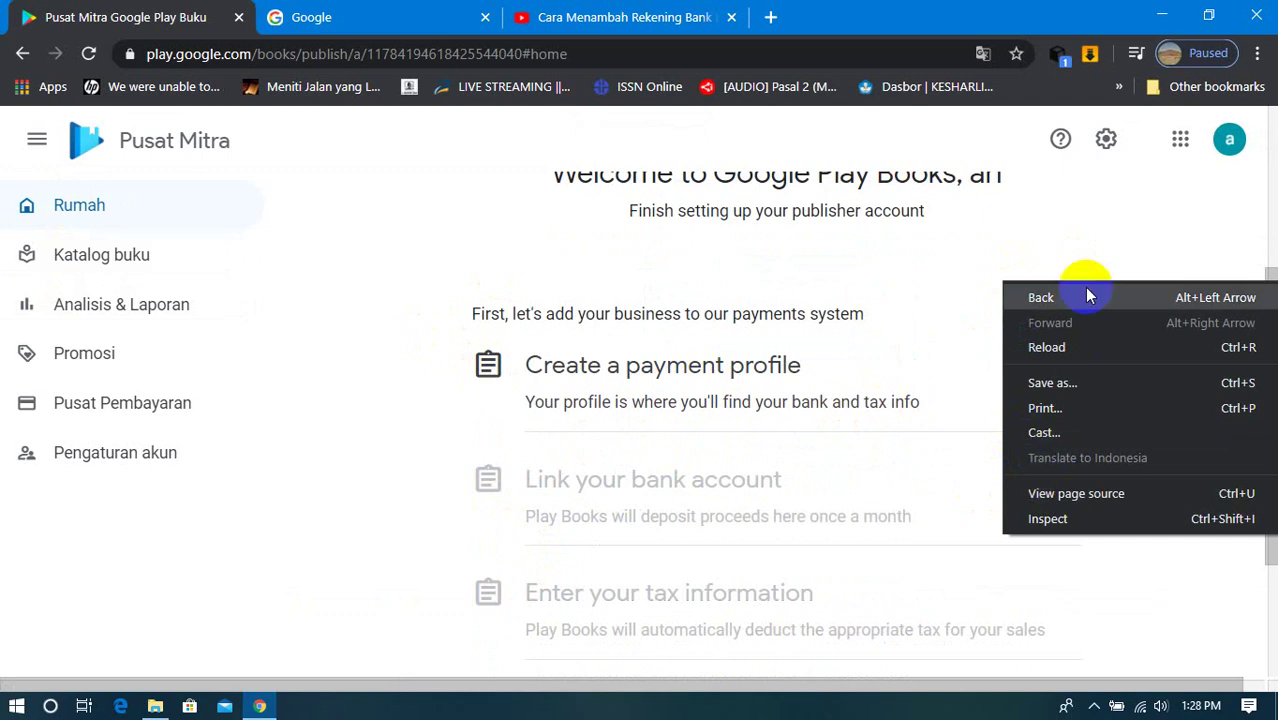
pyautogui.click(1148, 222)
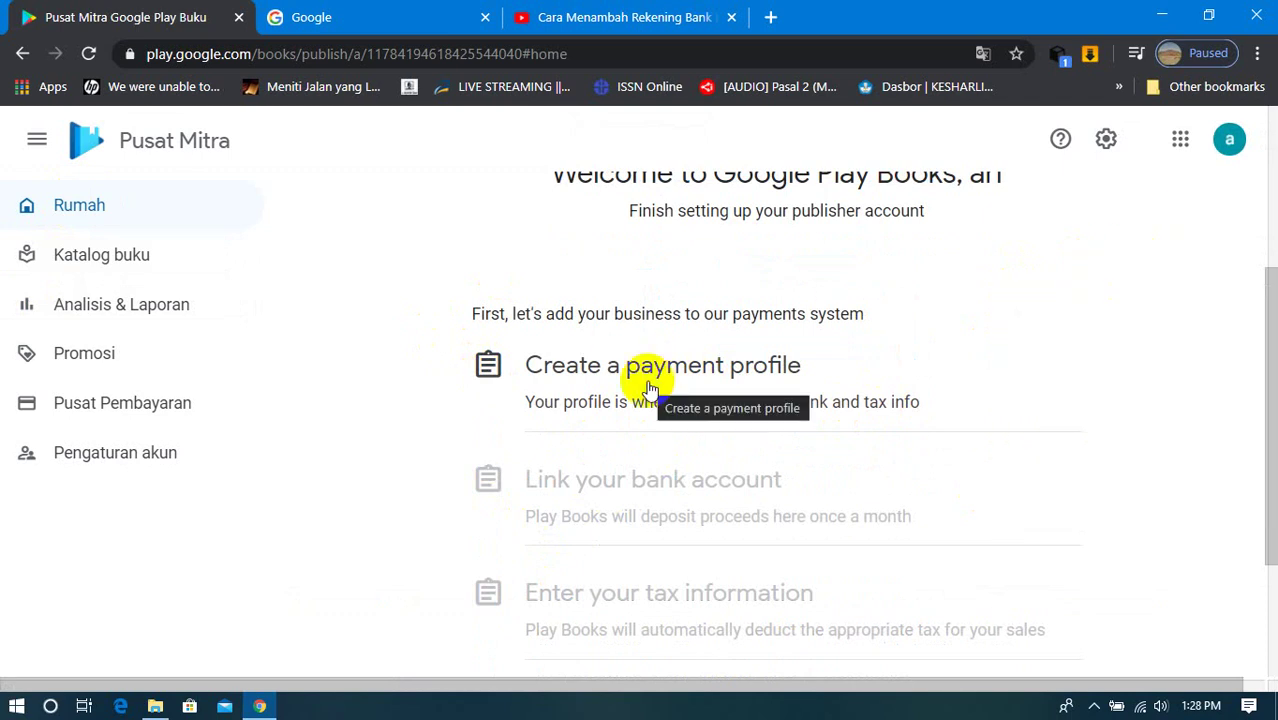
pyautogui.scroll(-3, 658, 545)
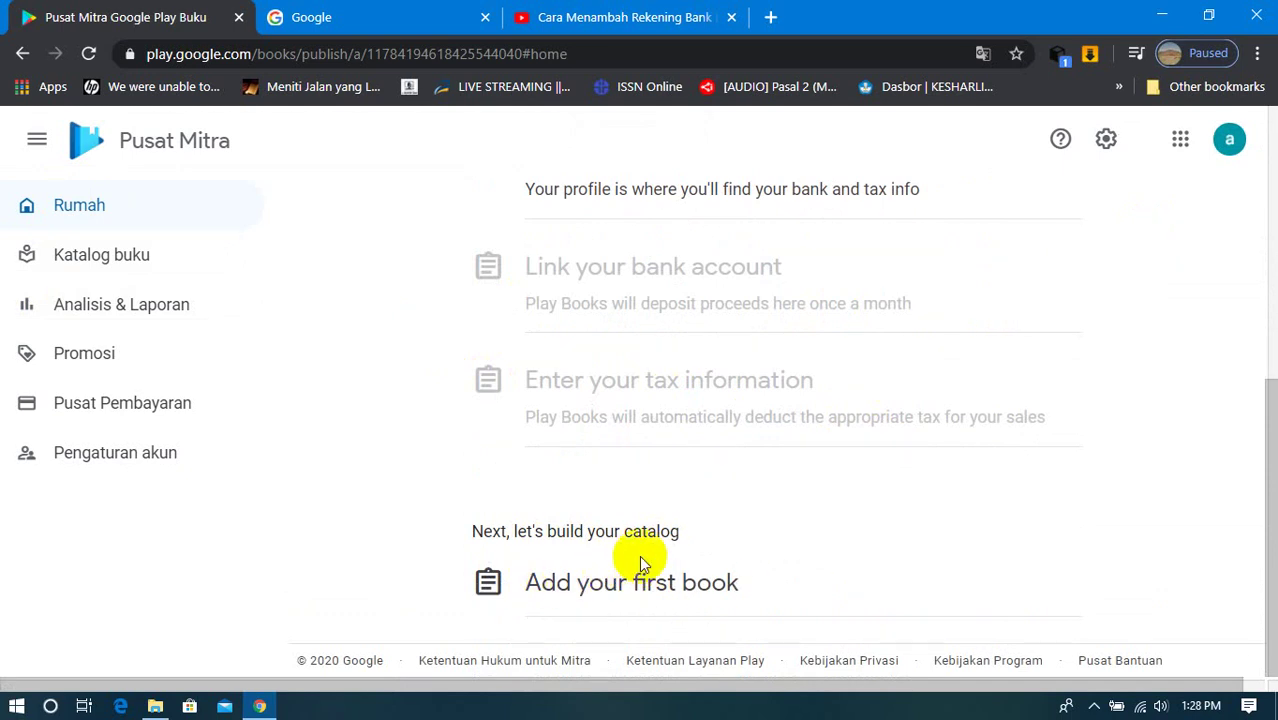
pyautogui.scroll(5, 648, 598)
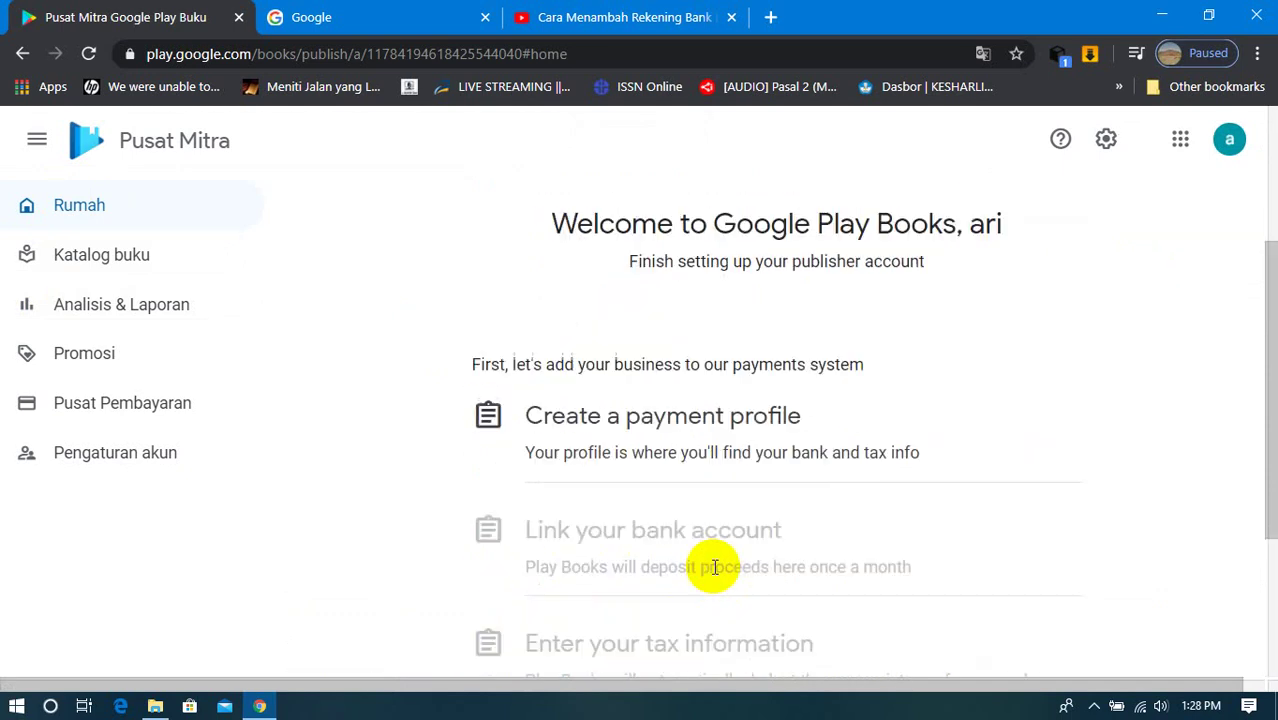
pyautogui.scroll(-1, 713, 565)
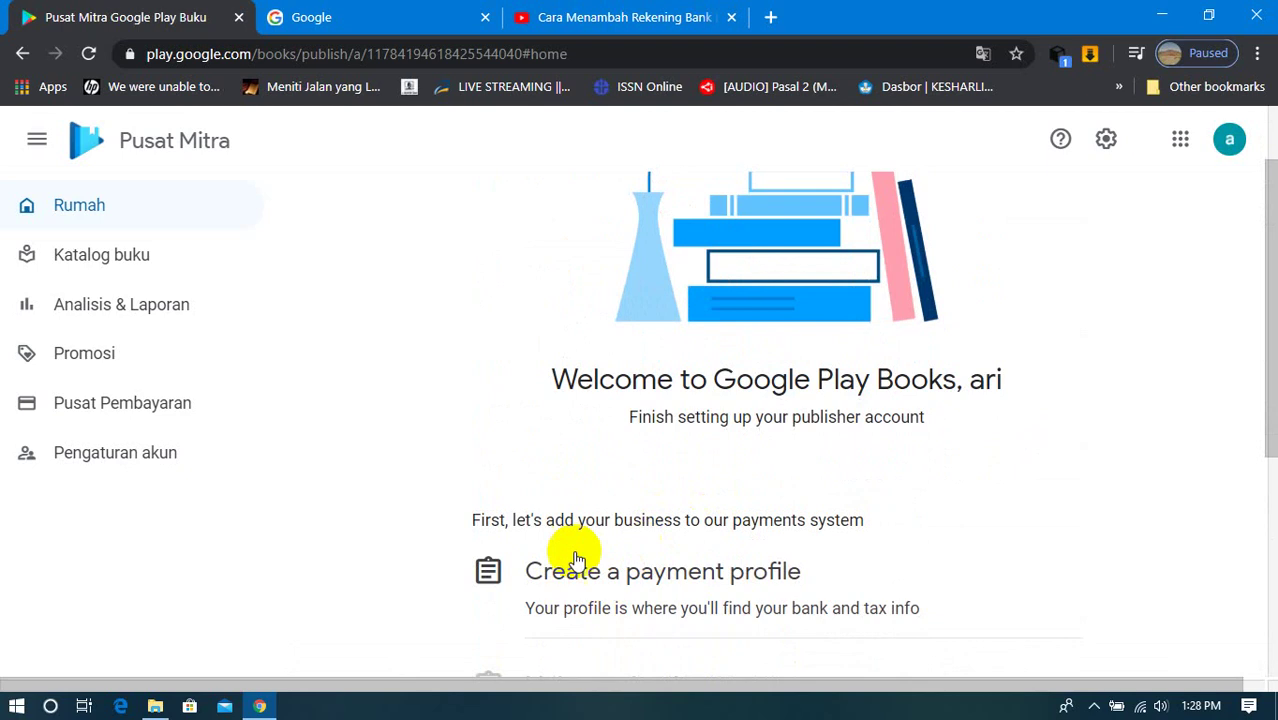
pyautogui.scroll(-2, 600, 540)
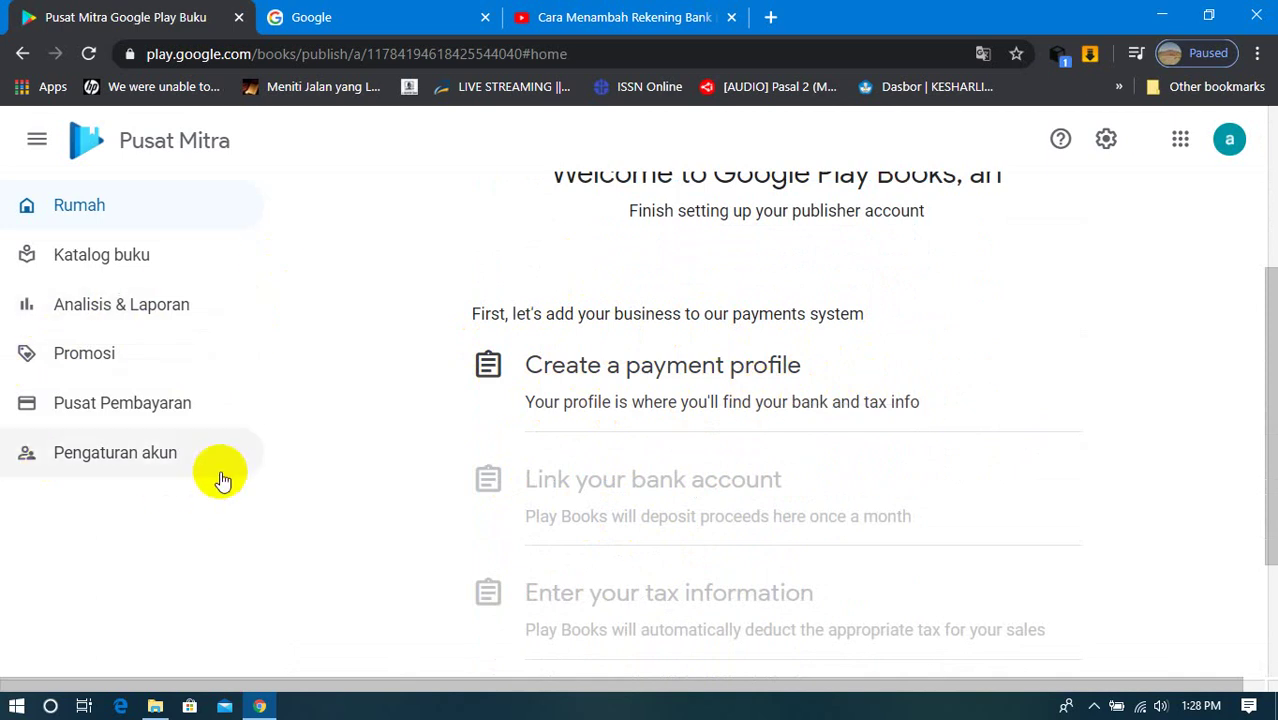
# Step: In Pusat Pembayaran, choose Tambahkan Profil Pembayaran to start a new payment profile
pyautogui.click(141, 412)
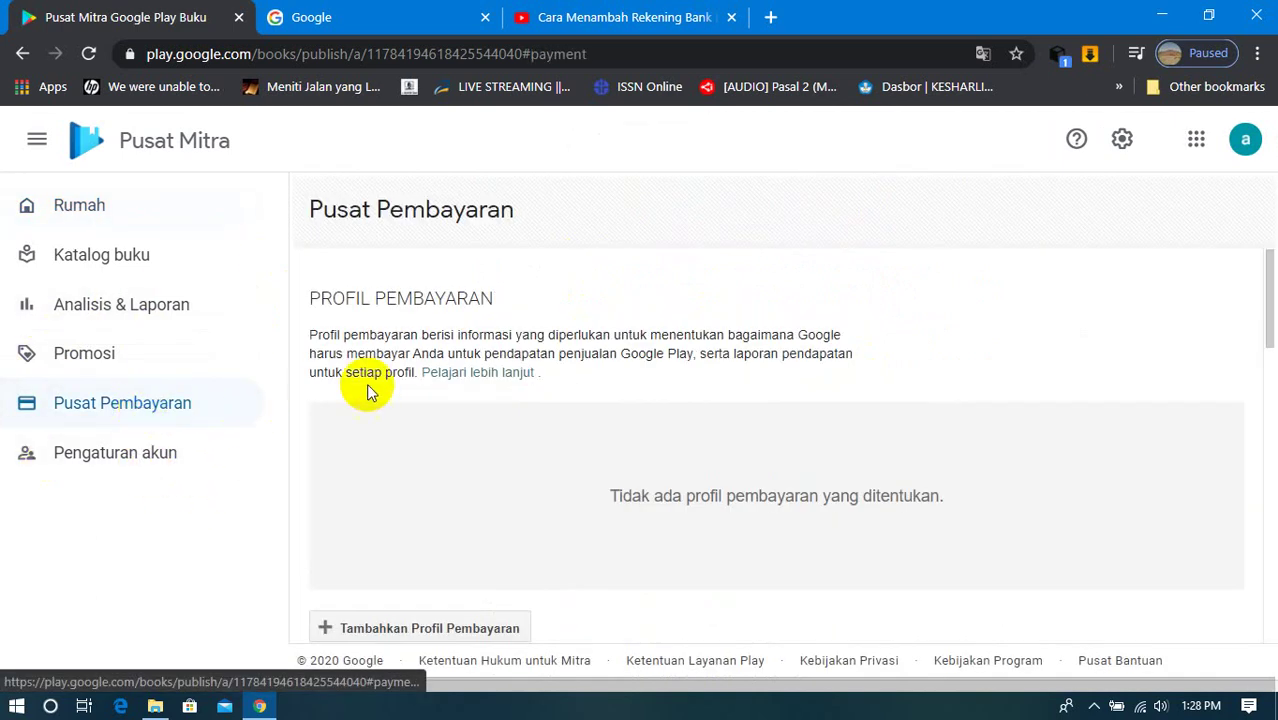
pyautogui.scroll(-5, 365, 388)
pyautogui.scroll(-5, 430, 400)
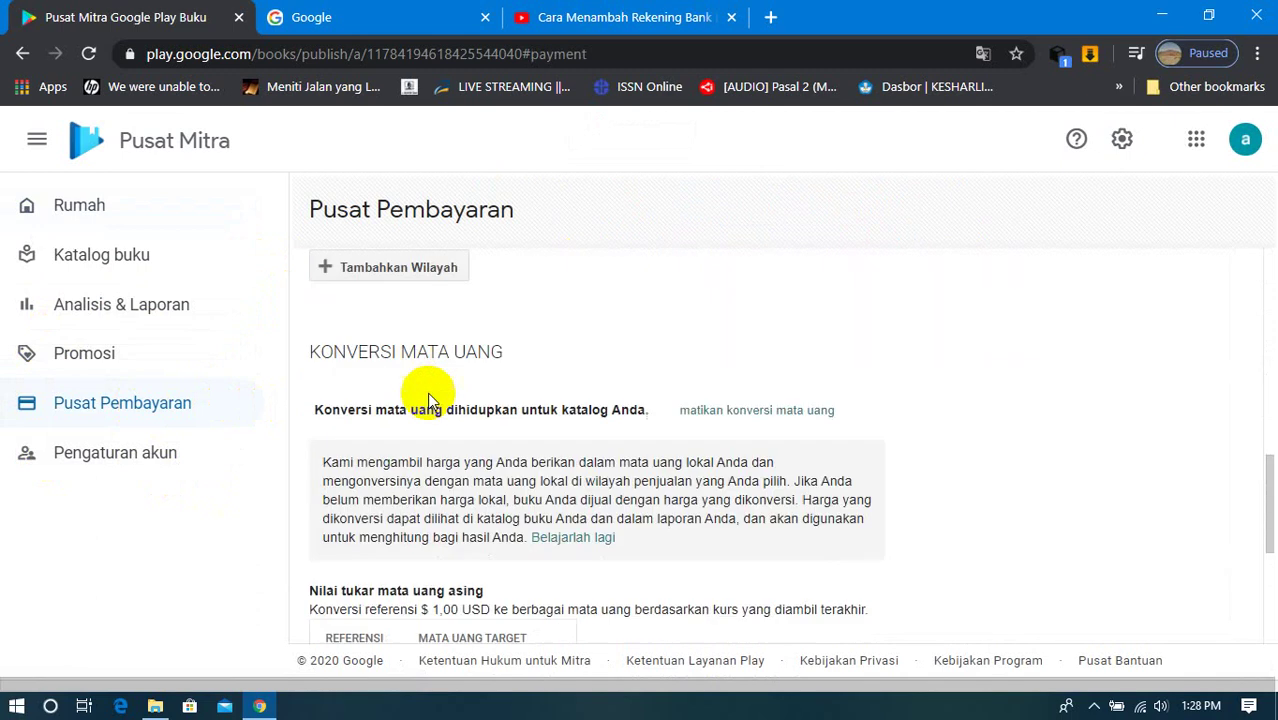
pyautogui.scroll(8, 428, 399)
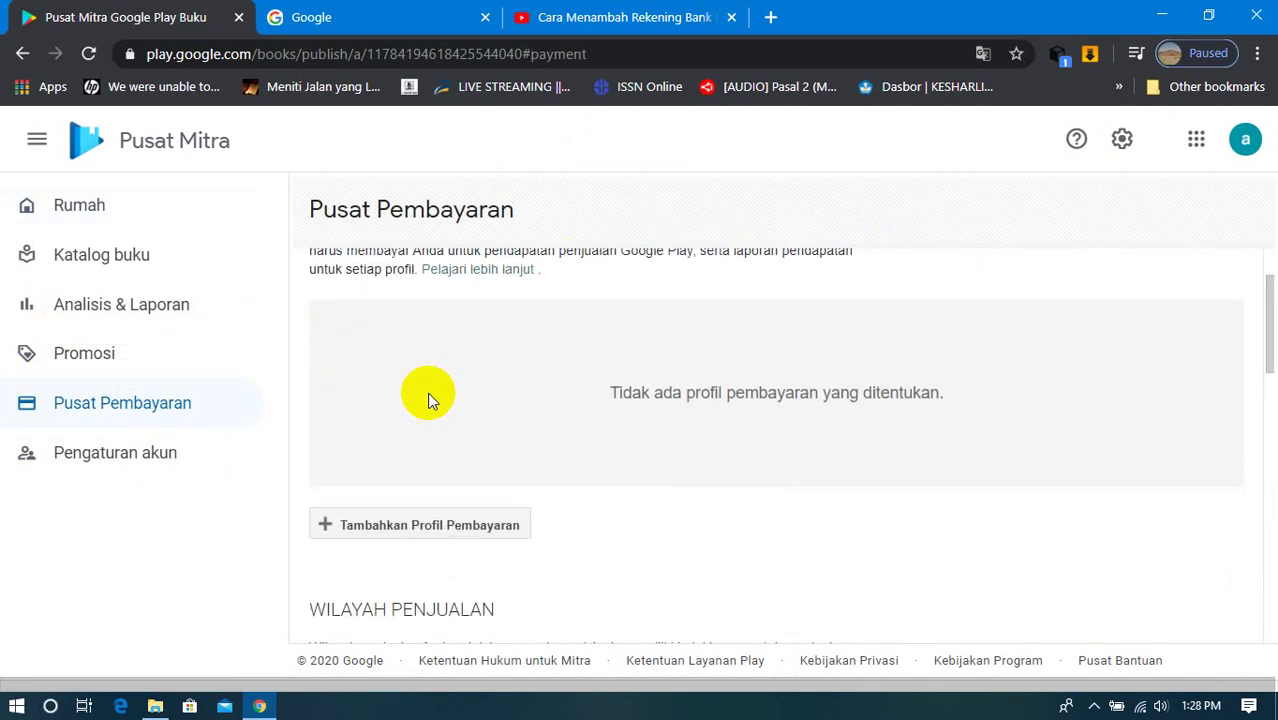
pyautogui.click(444, 531)
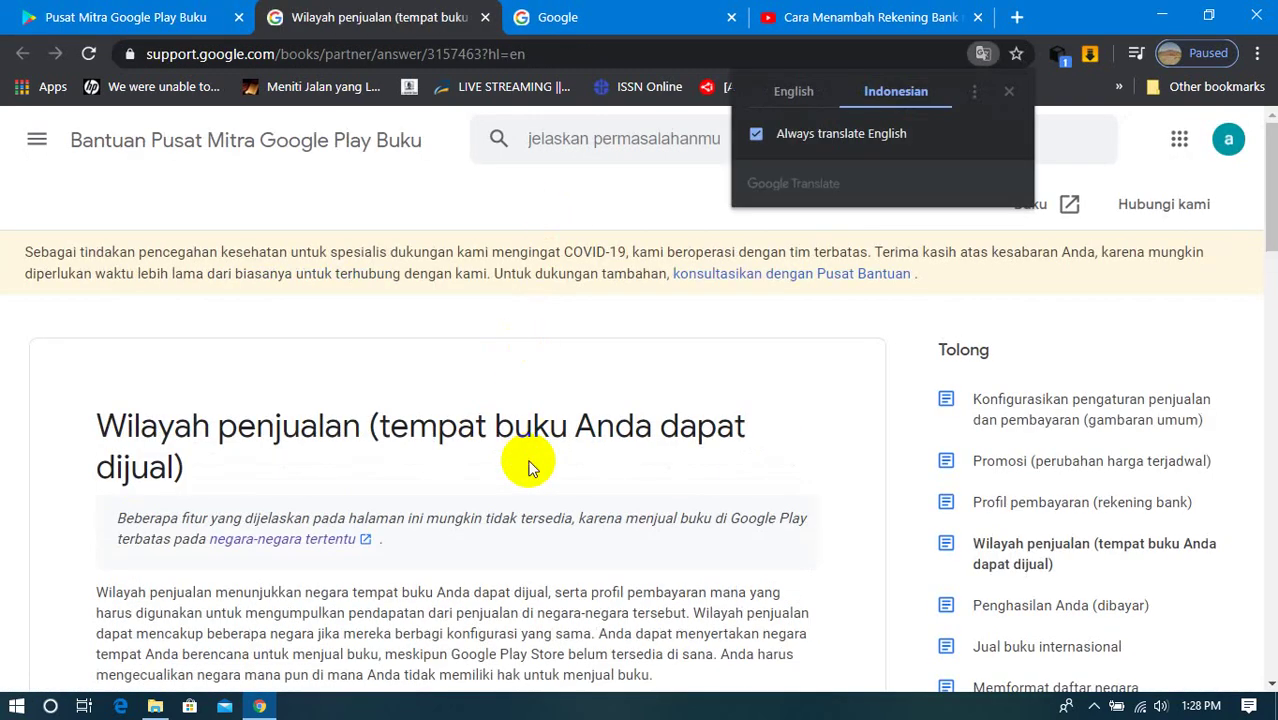
# Step: Scroll through the Indonesian Wilayah penjualan help article on sales territories
pyautogui.scroll(-3, 528, 458)
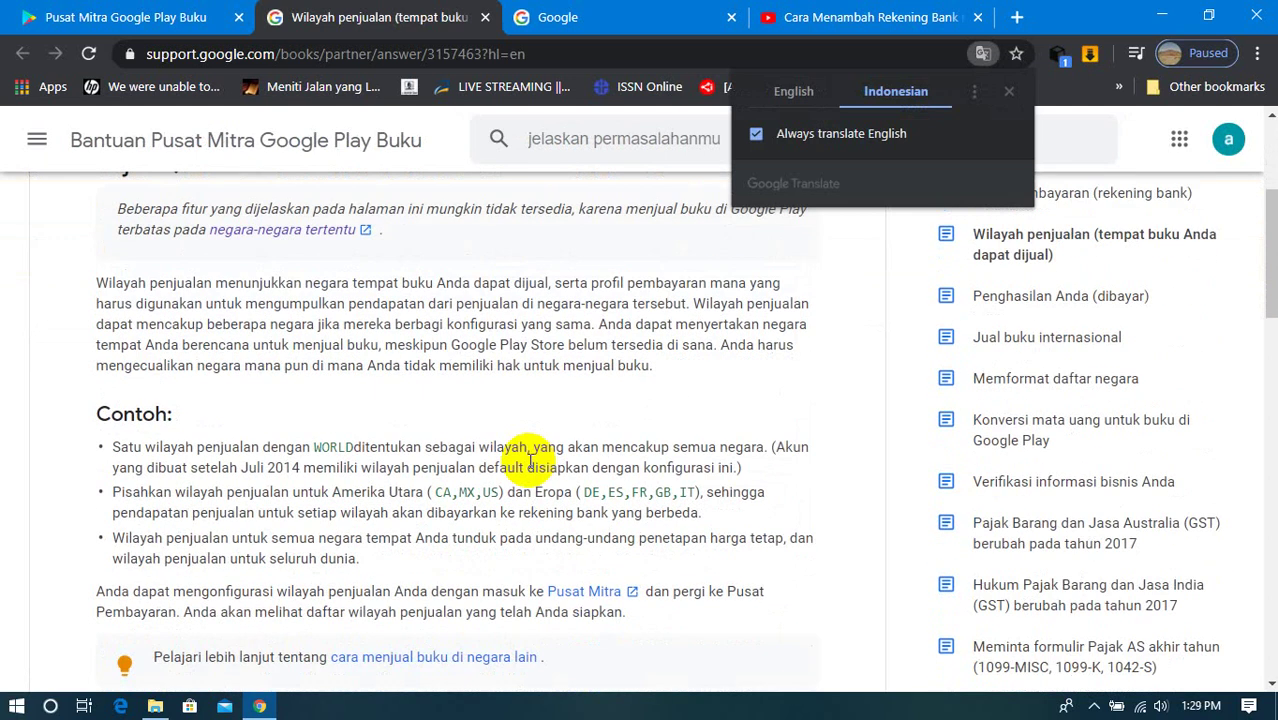
pyautogui.scroll(2, 530, 457)
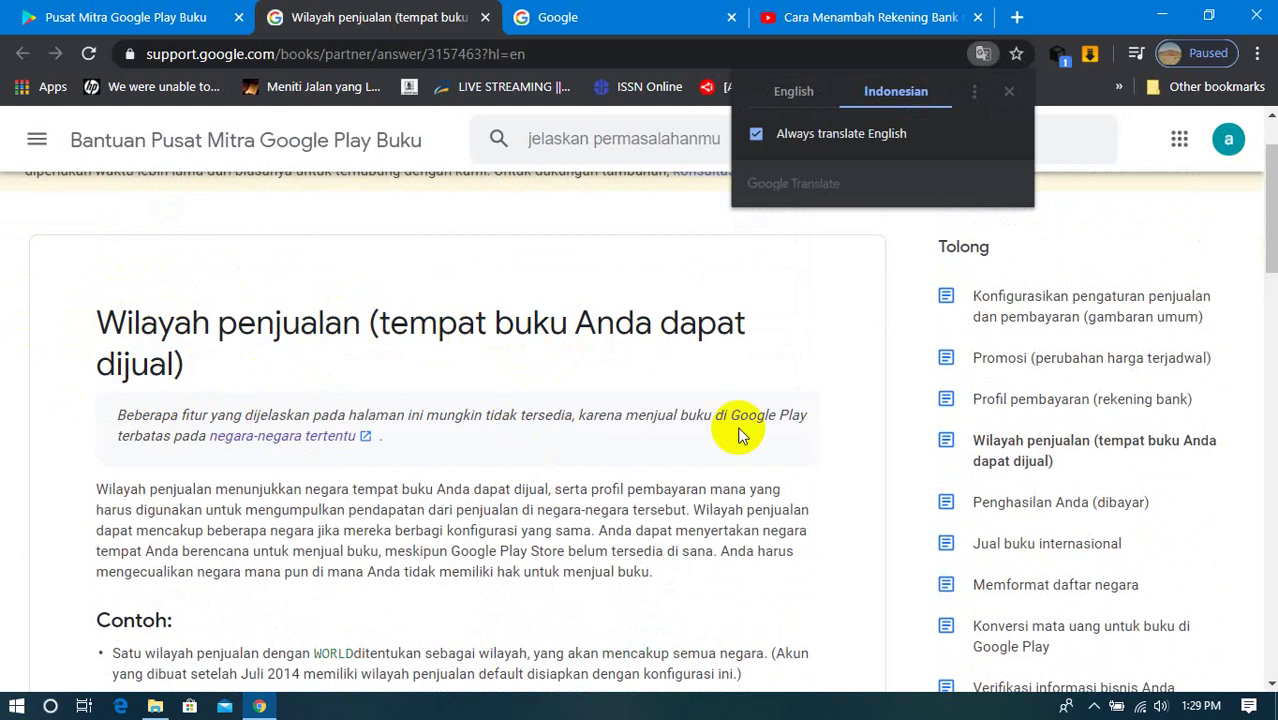
pyautogui.scroll(1, 392, 271)
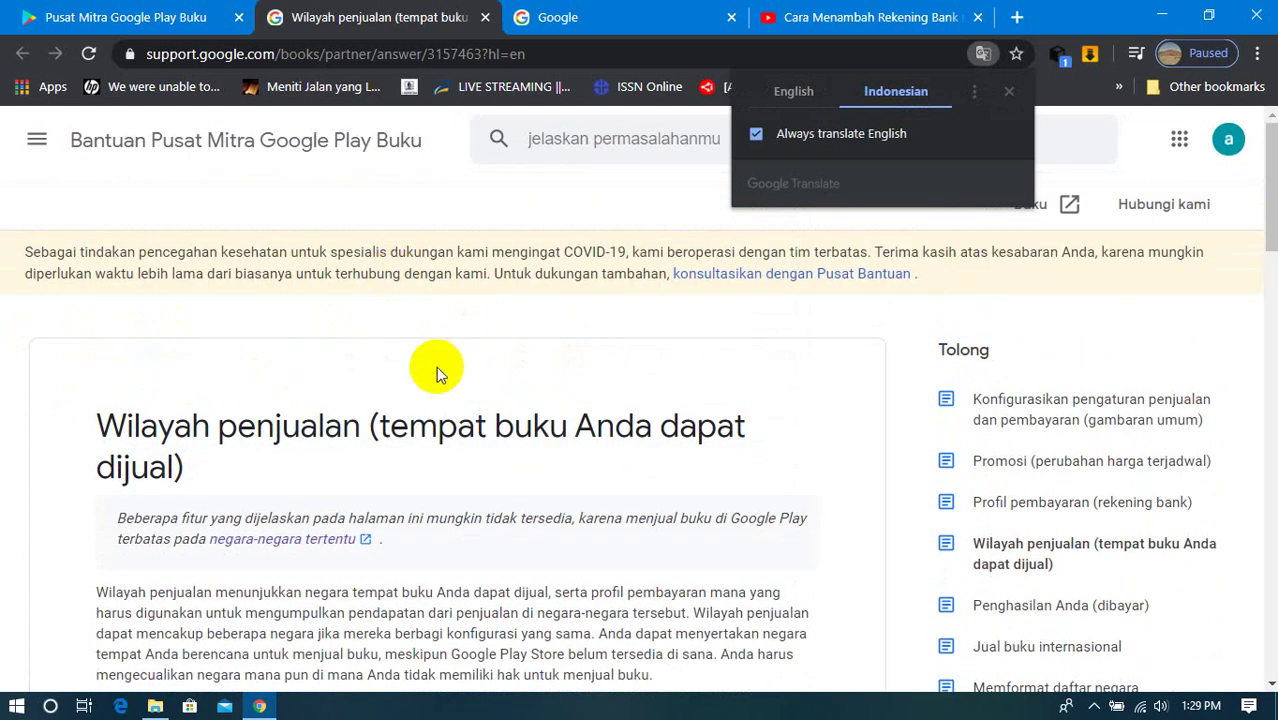
pyautogui.scroll(-2, 381, 368)
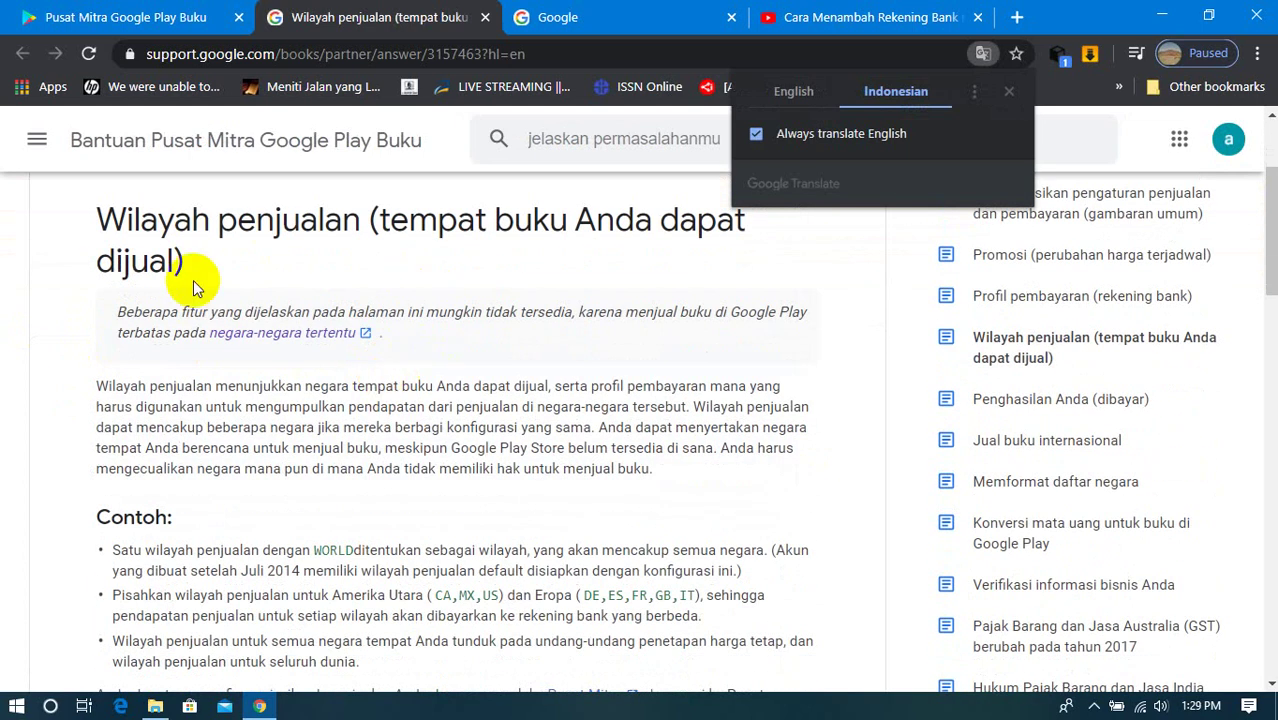
pyautogui.scroll(-2, 214, 590)
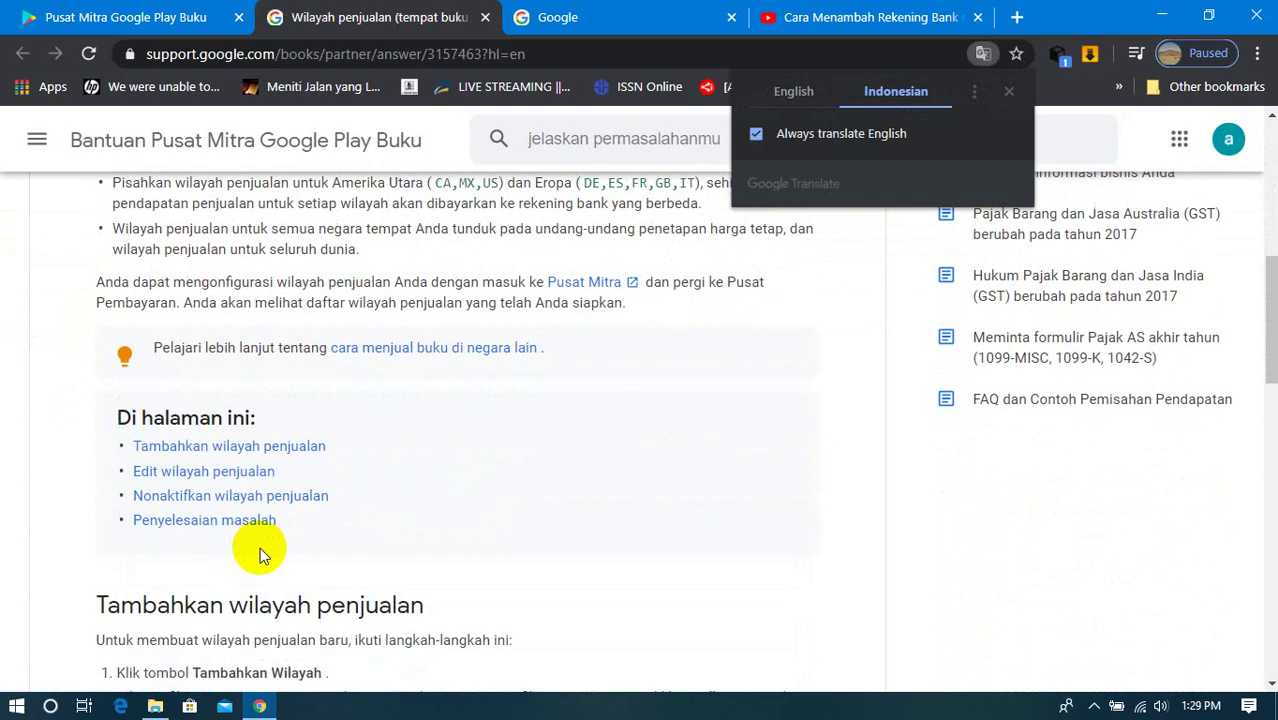
pyautogui.scroll(1, 384, 572)
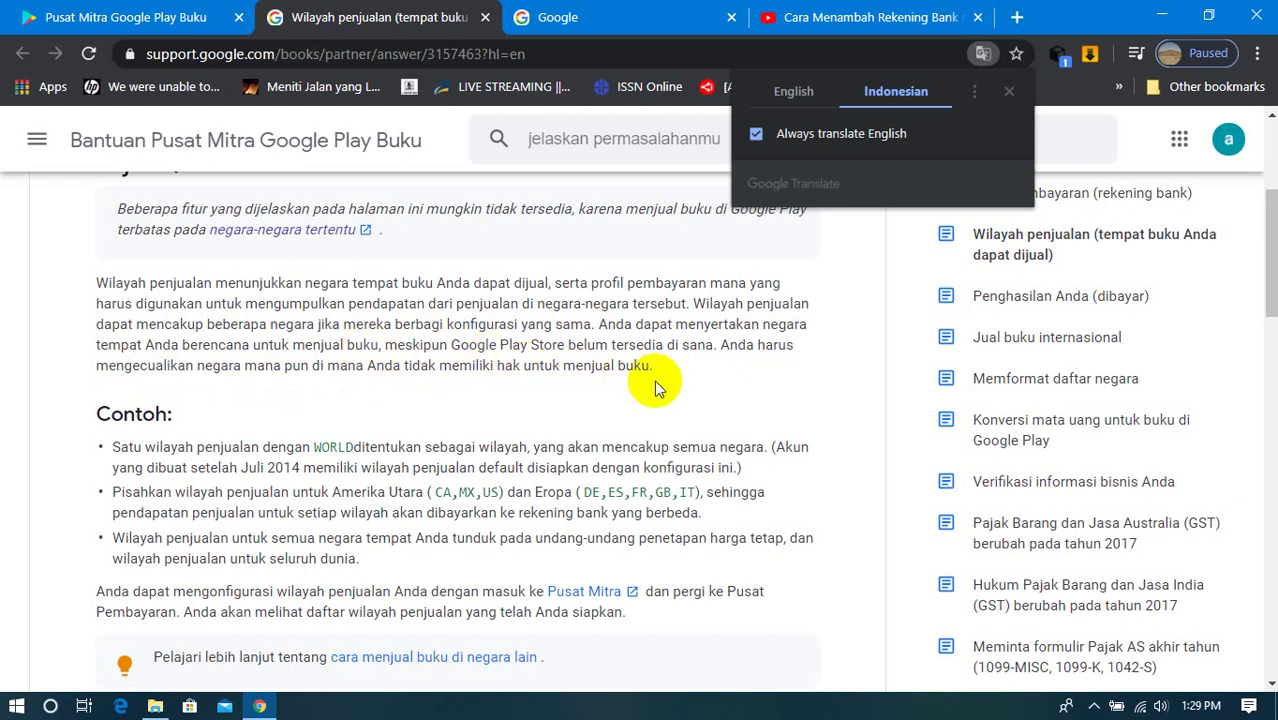
pyautogui.scroll(-2, 505, 328)
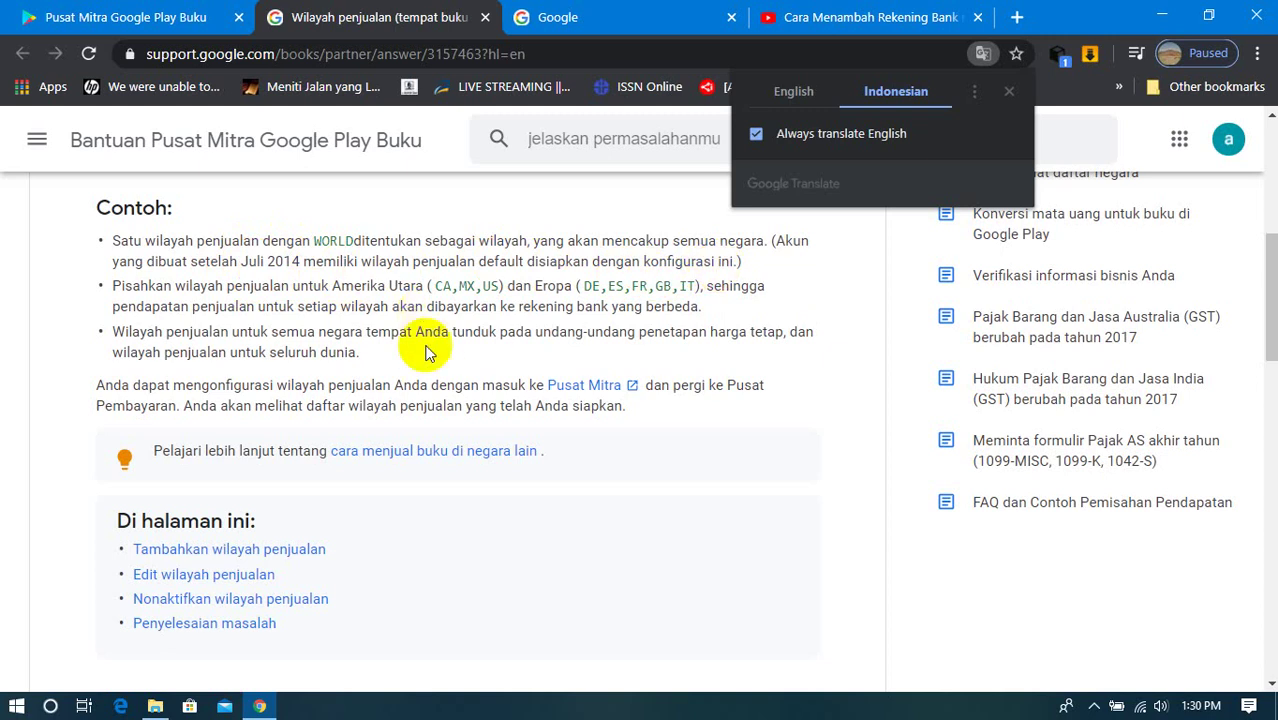
pyautogui.scroll(-5, 450, 530)
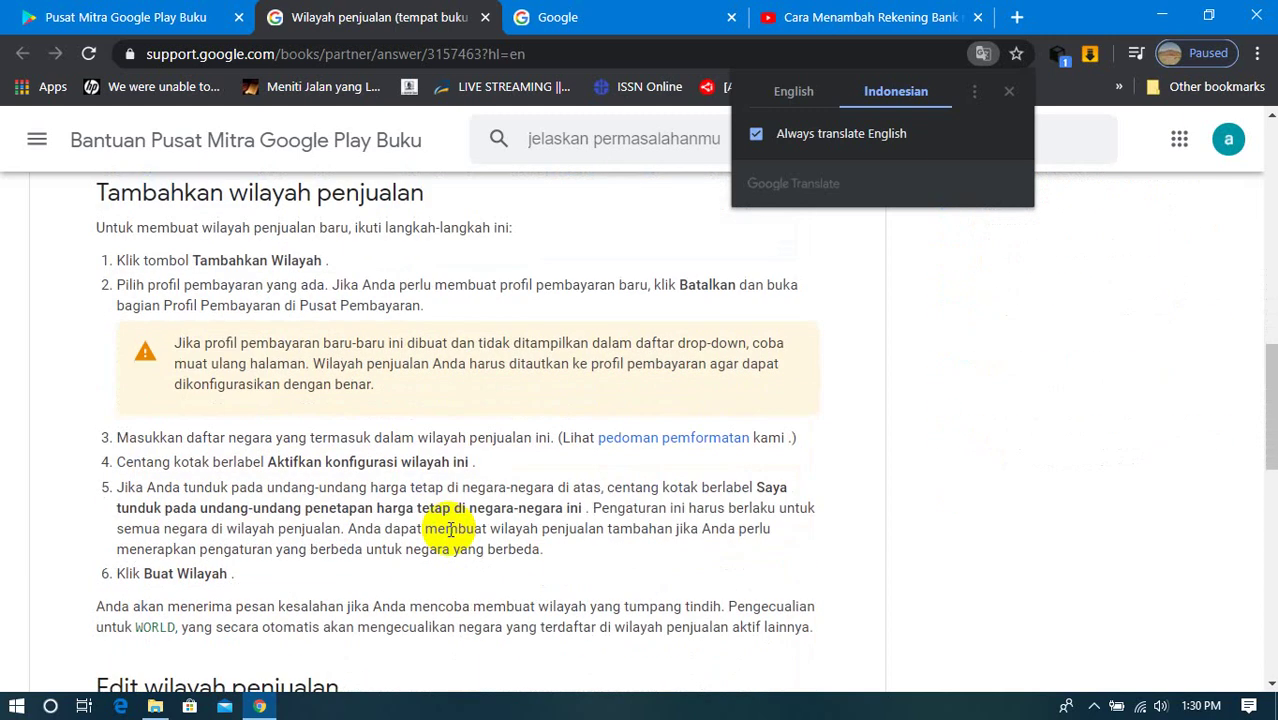
# Step: Read through the sales territories article, scrolling up and down its sections
pyautogui.scroll(-3, 450, 530)
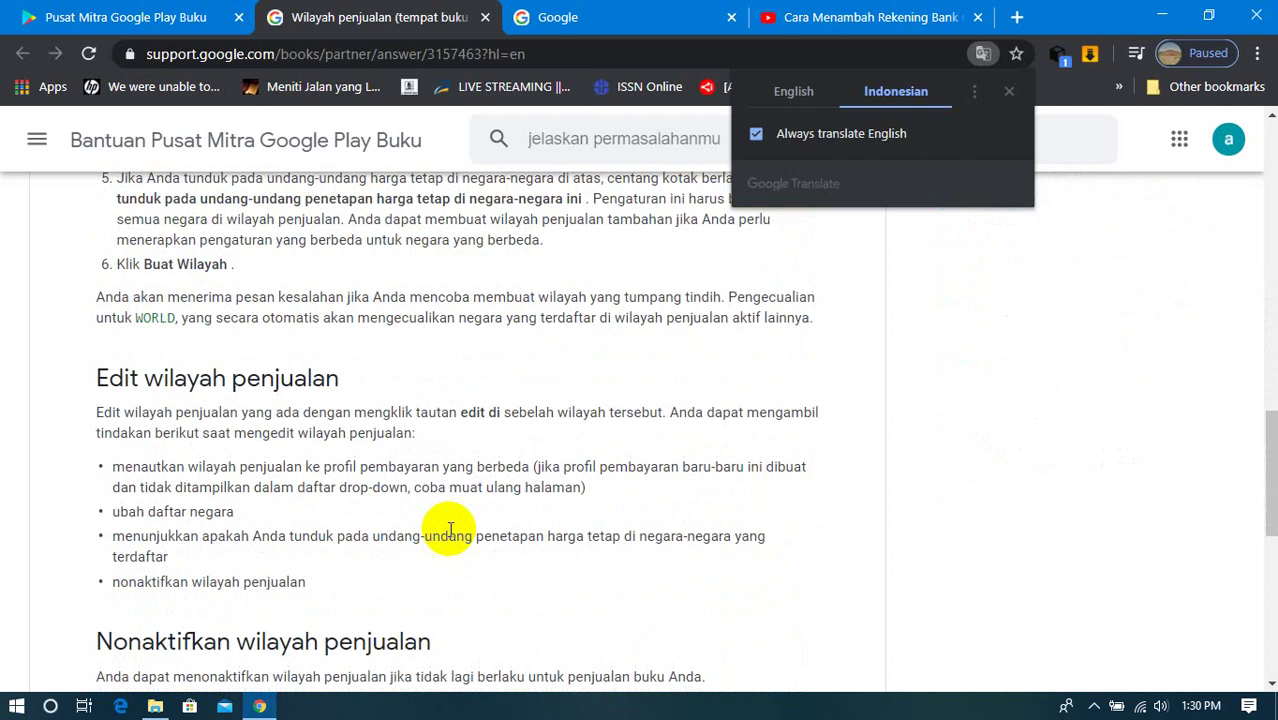
pyautogui.scroll(-3, 450, 530)
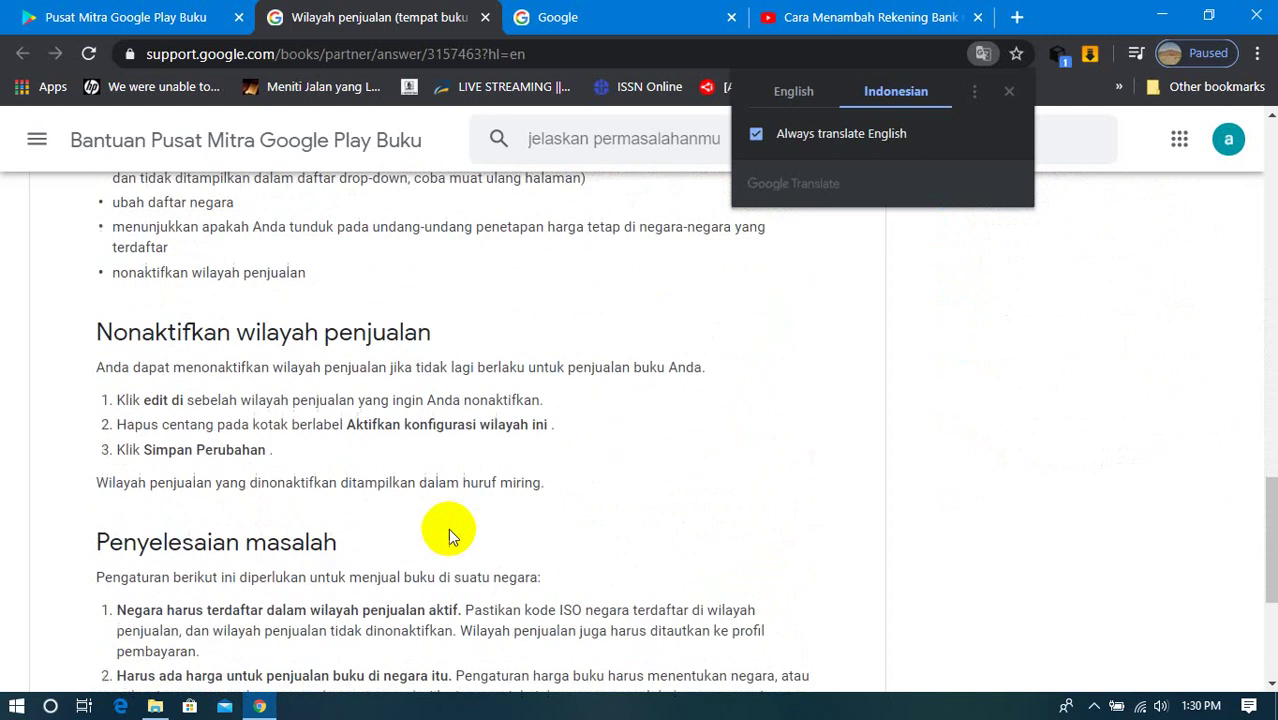
pyautogui.scroll(-2, 448, 528)
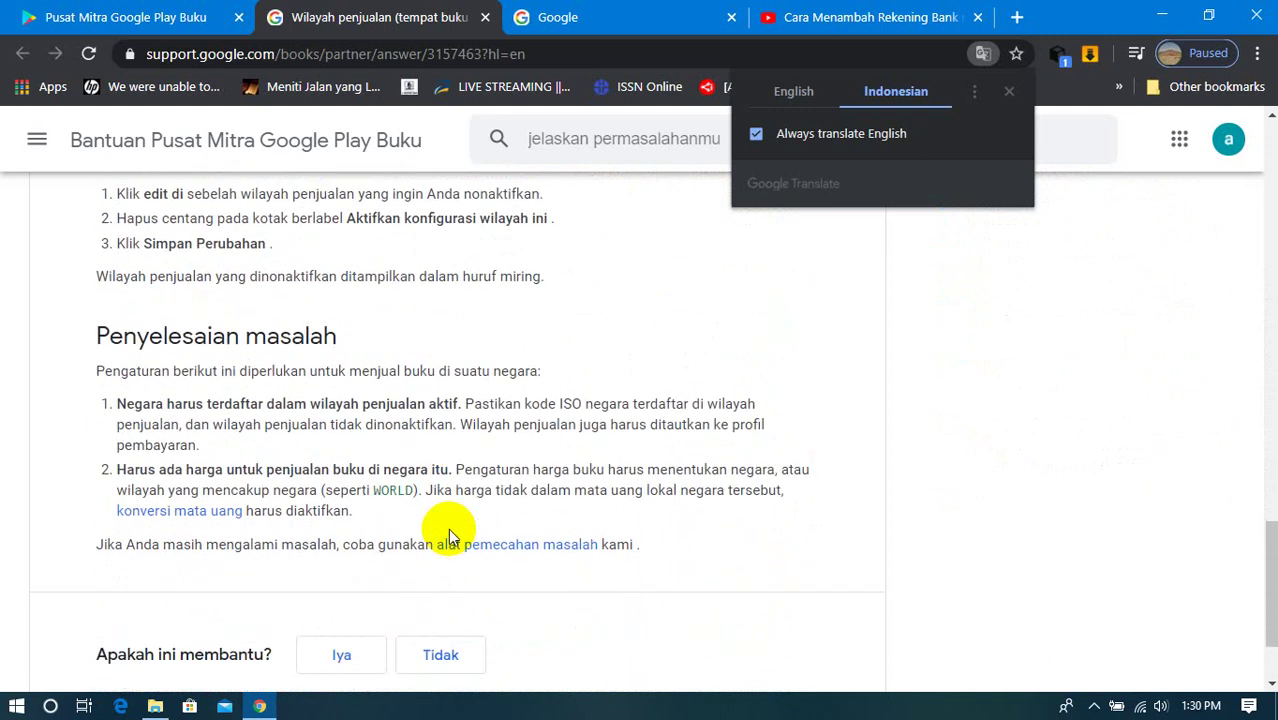
pyautogui.scroll(4, 448, 528)
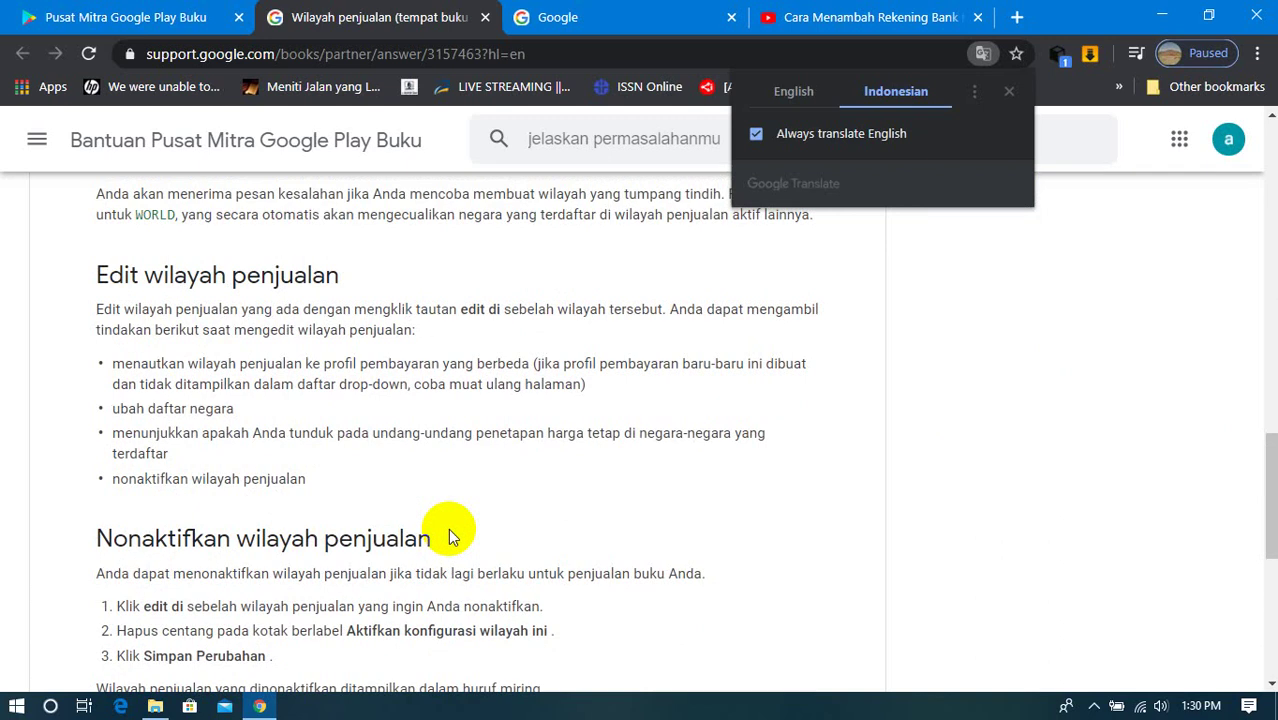
pyautogui.scroll(8, 448, 528)
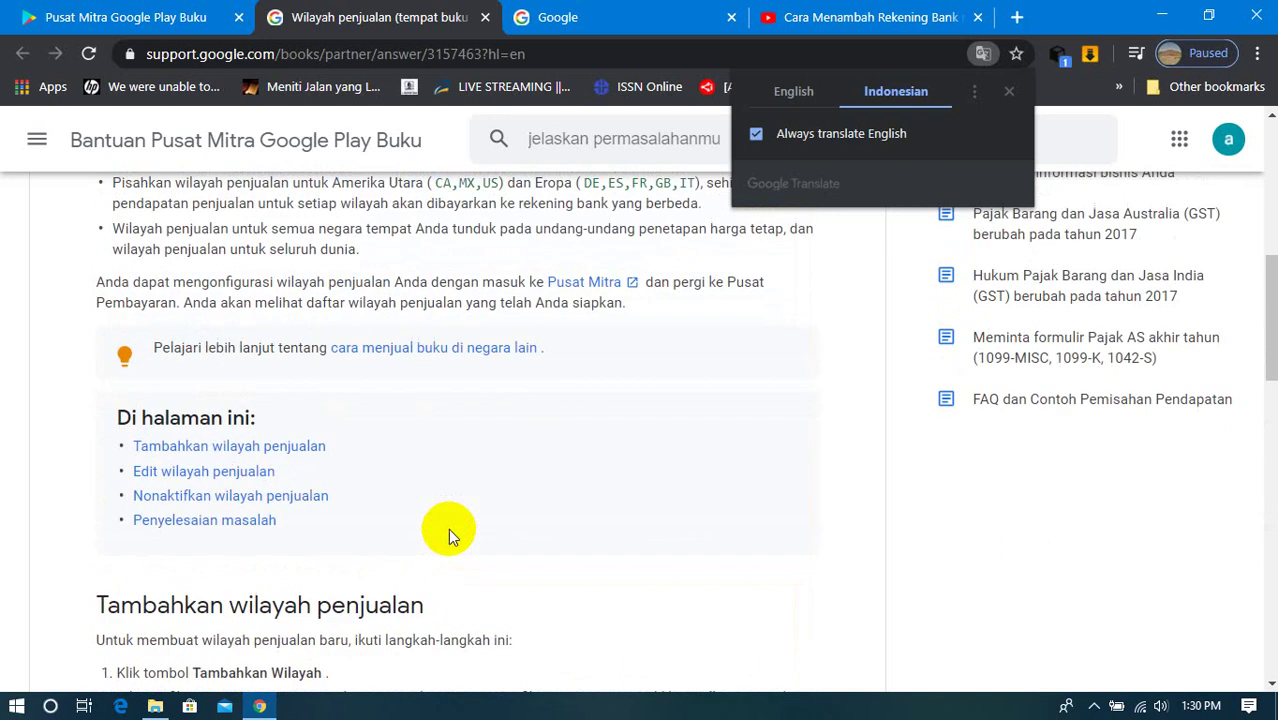
pyautogui.scroll(3, 448, 528)
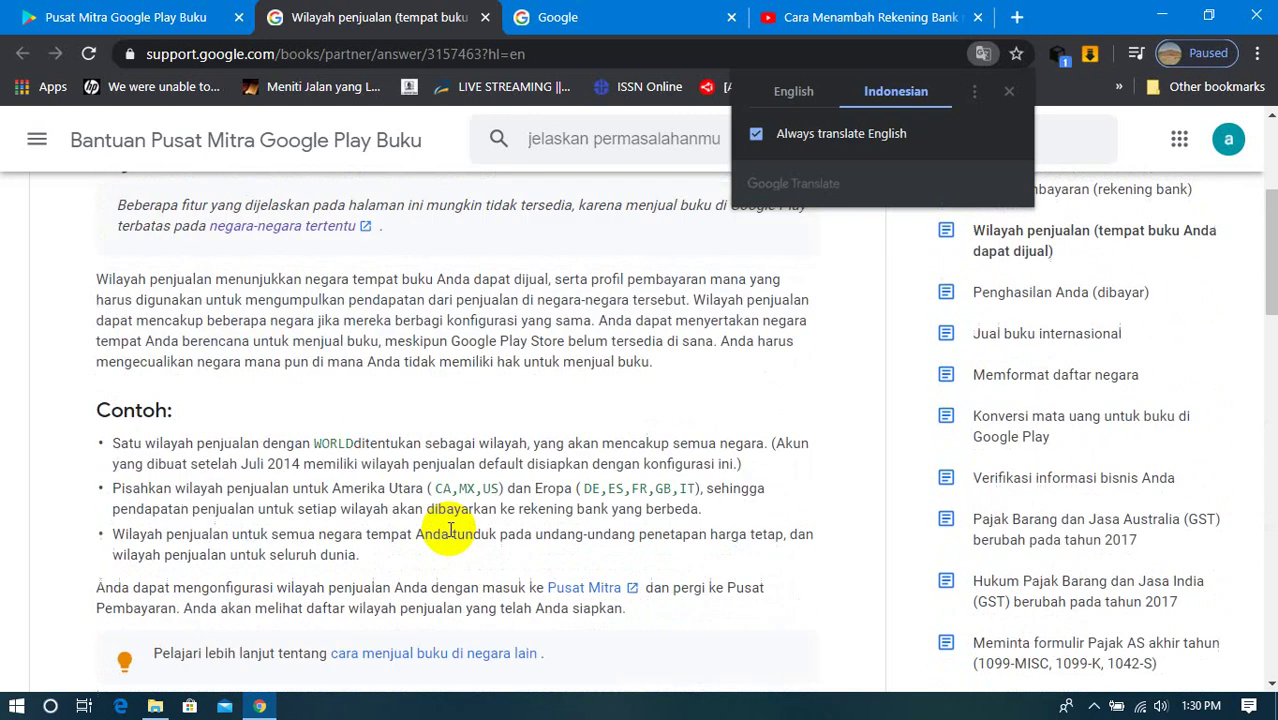
pyautogui.scroll(-1, 450, 530)
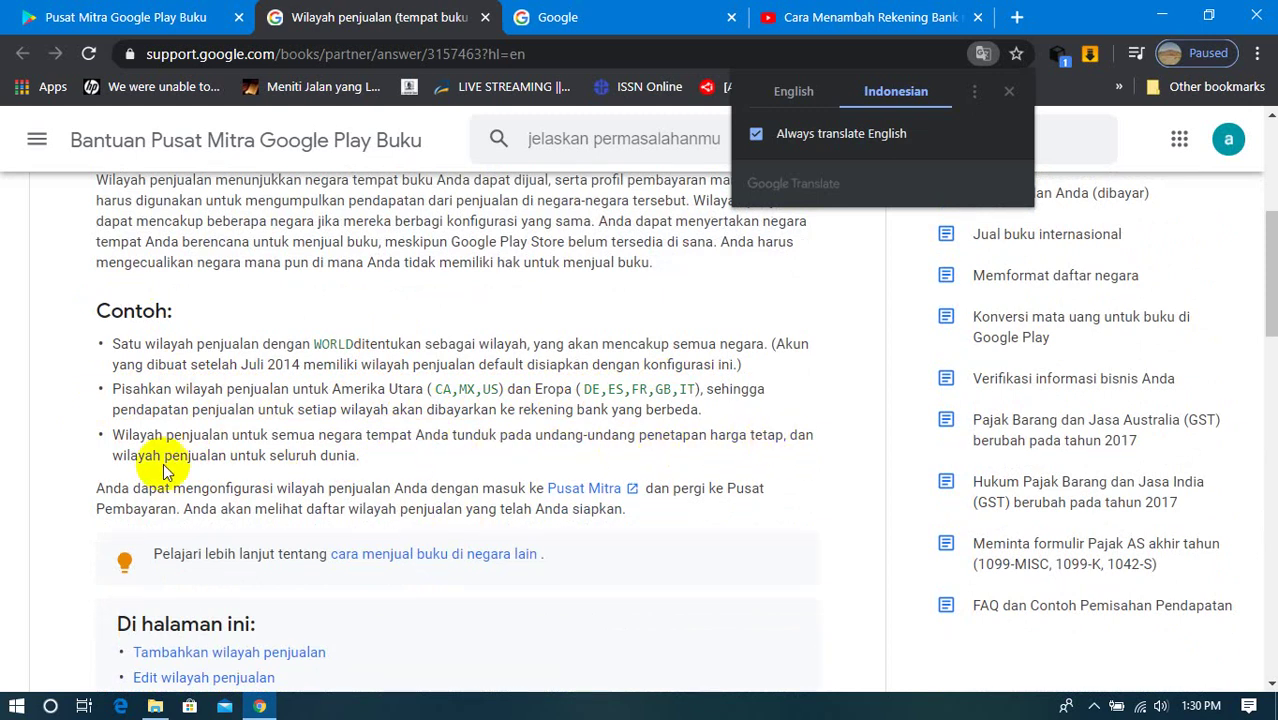
pyautogui.scroll(-1, 340, 460)
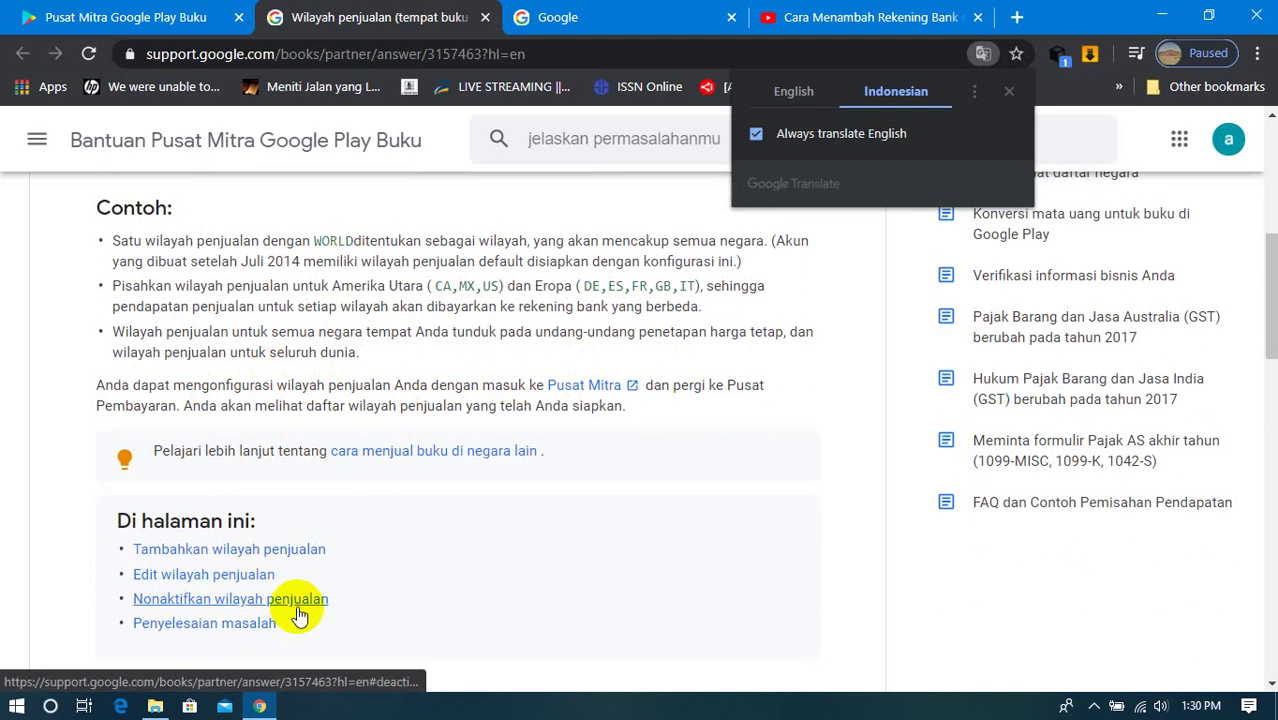
# Step: Jump to the Tambahkan wilayah penjualan steps, then return to the payment profile tab
pyautogui.click(262, 552)
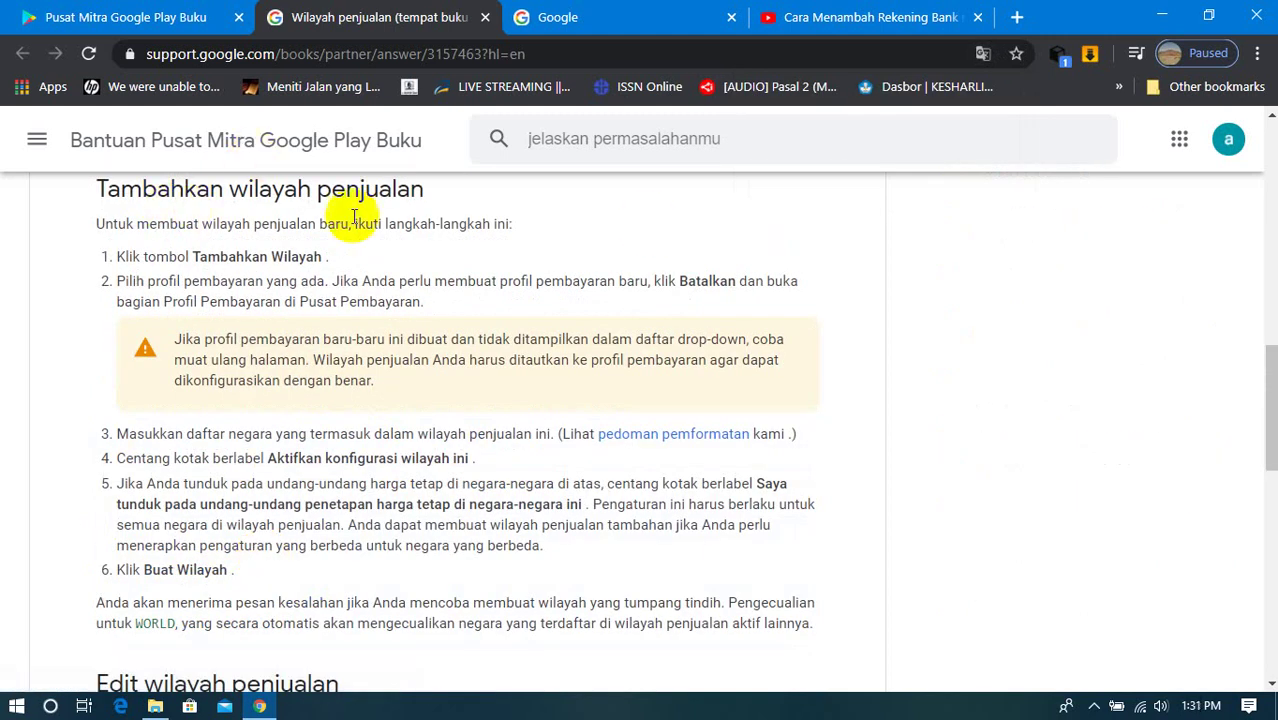
pyautogui.scroll(4, 220, 394)
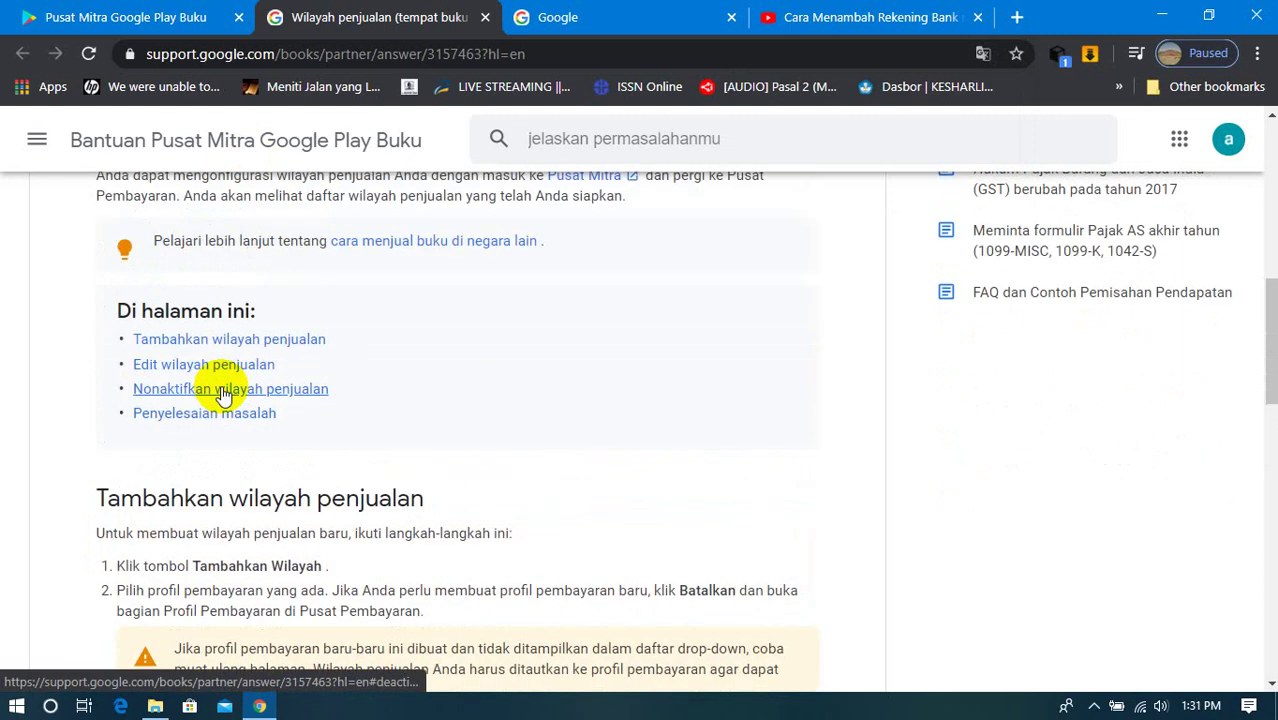
pyautogui.scroll(8, 220, 394)
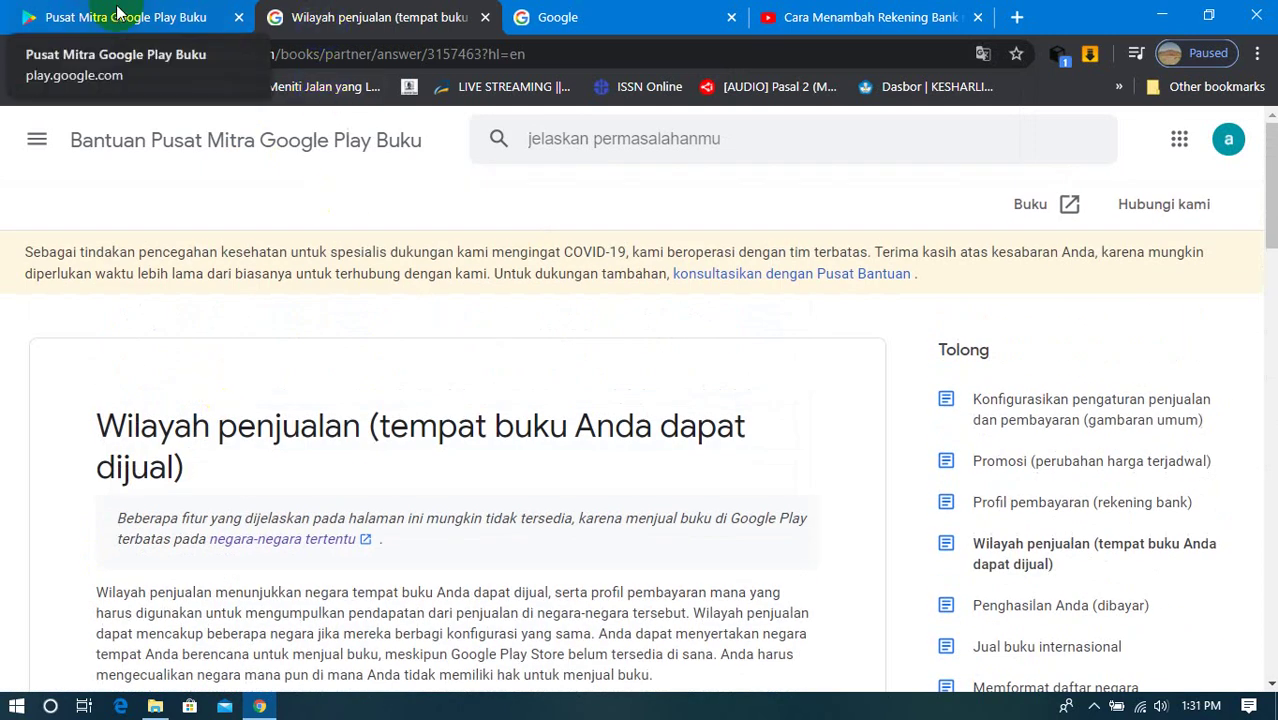
pyautogui.click(139, 24)
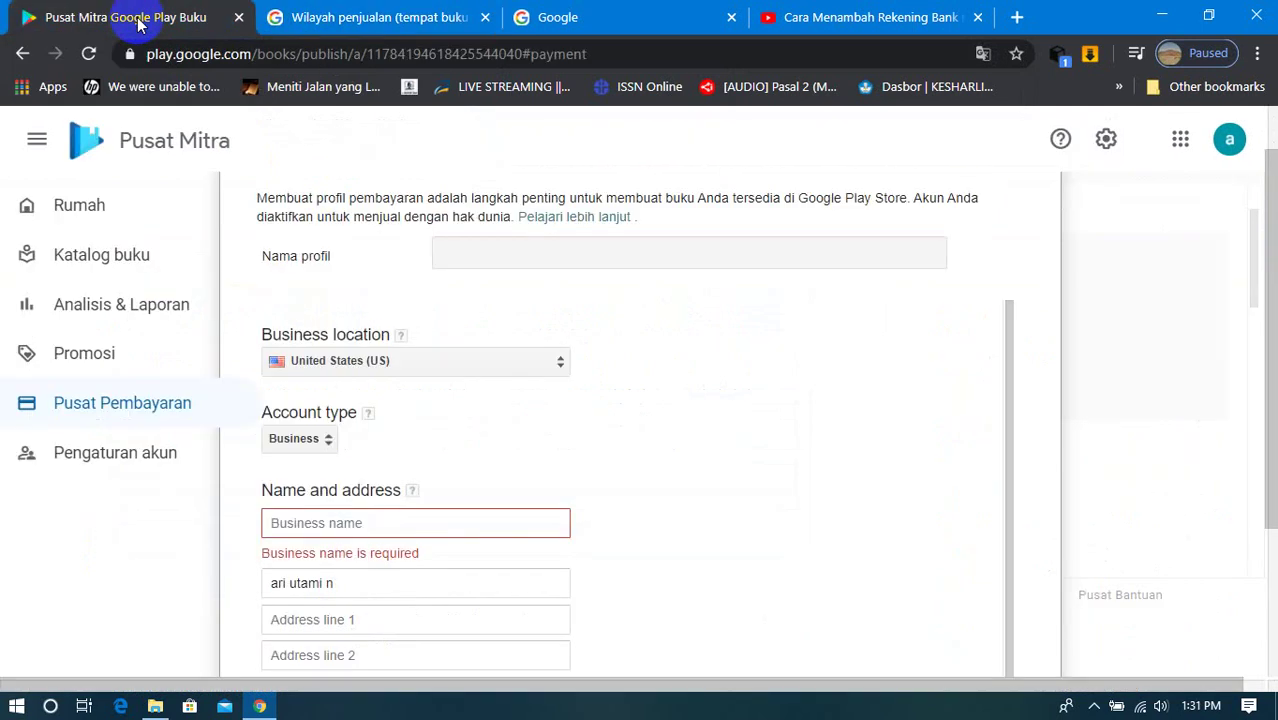
# Step: Set the payment profile's business location country to Indonesia
pyautogui.click(493, 255)
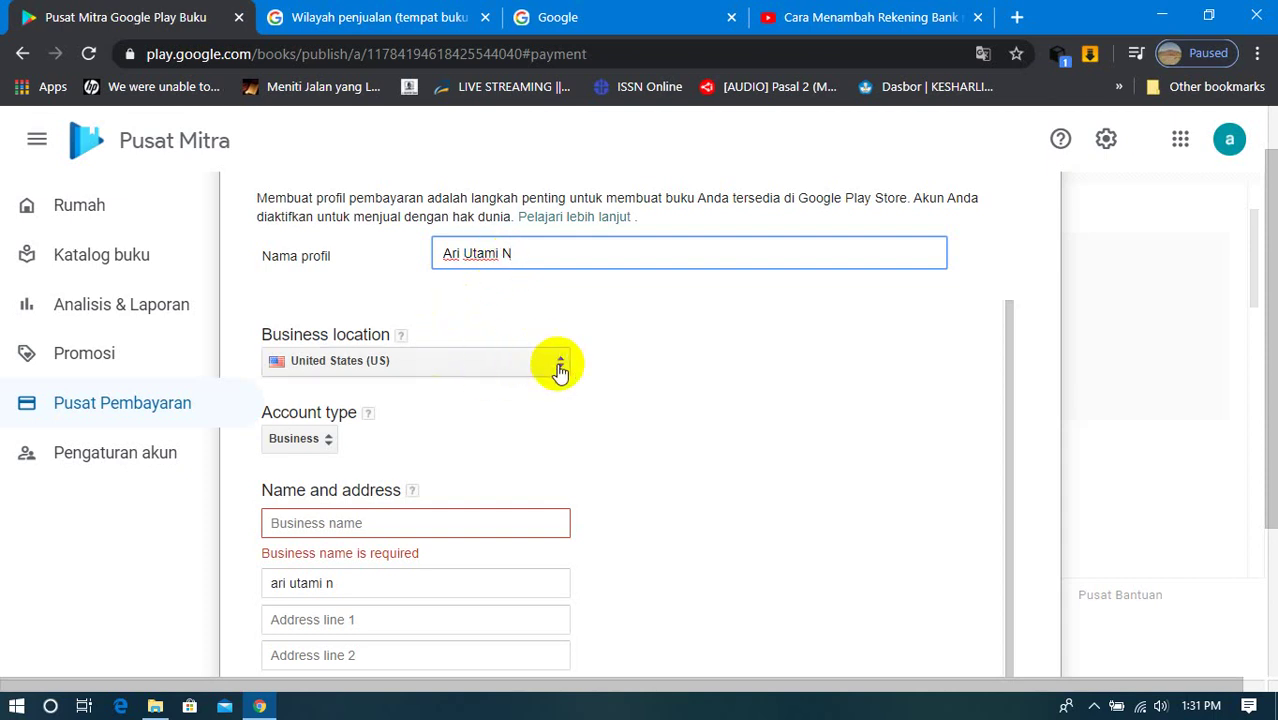
pyautogui.click(560, 366)
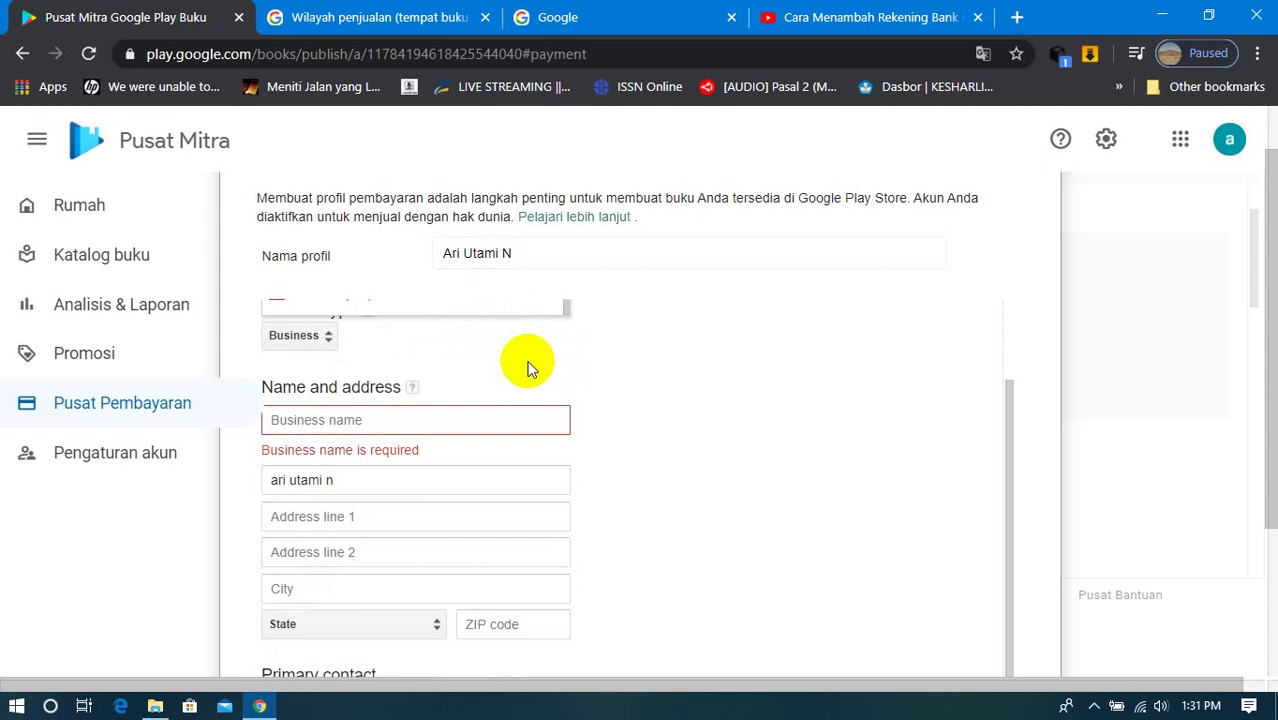
pyautogui.click(573, 411)
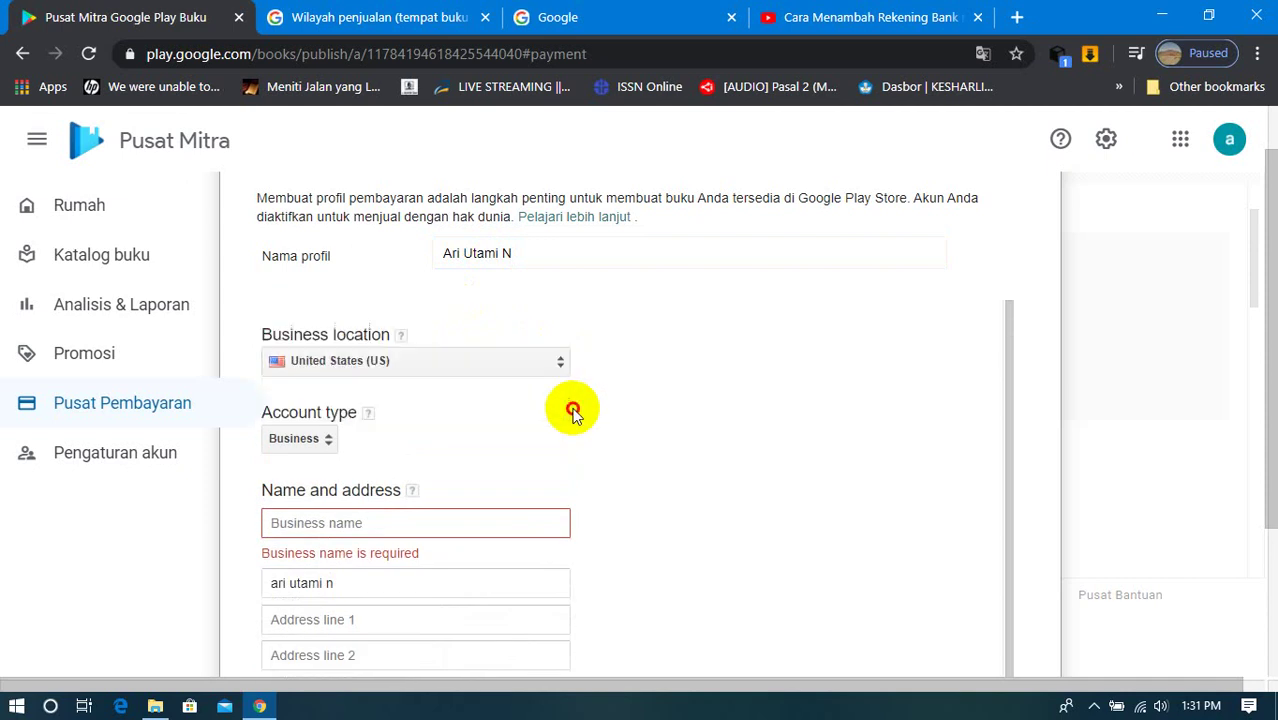
pyautogui.click(557, 366)
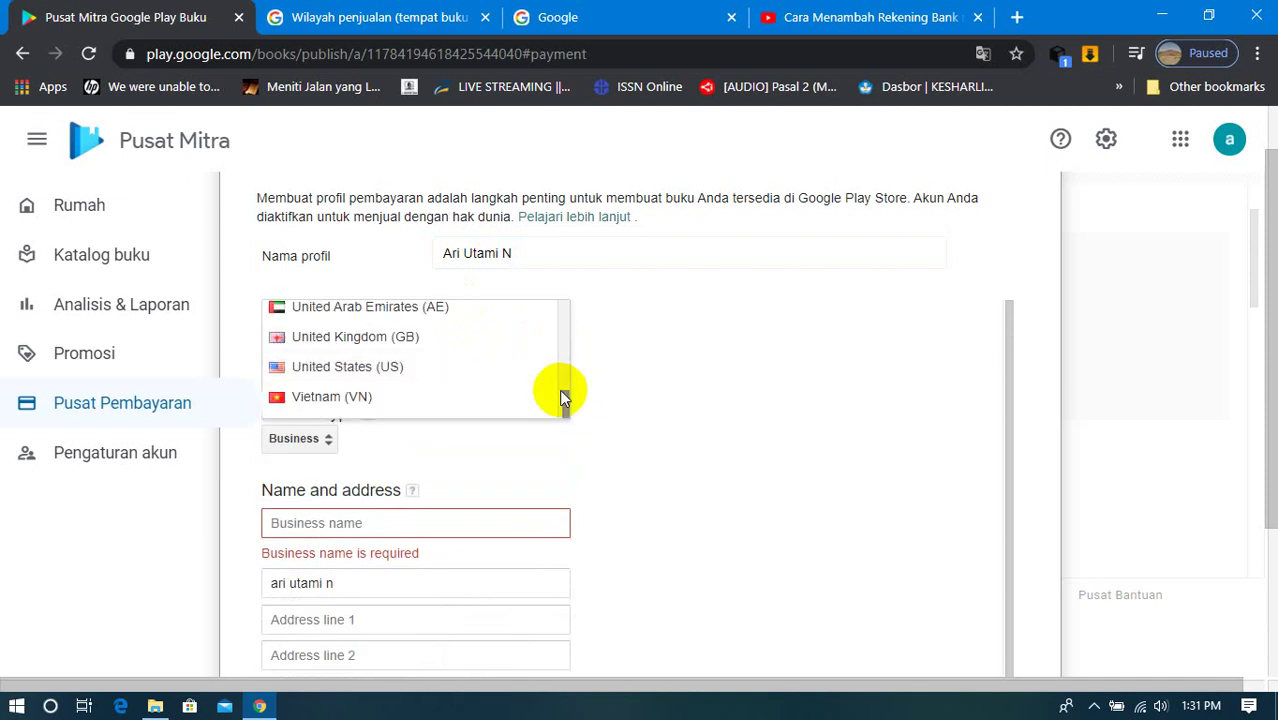
pyautogui.moveTo(567, 397); pyautogui.dragTo(570, 371)
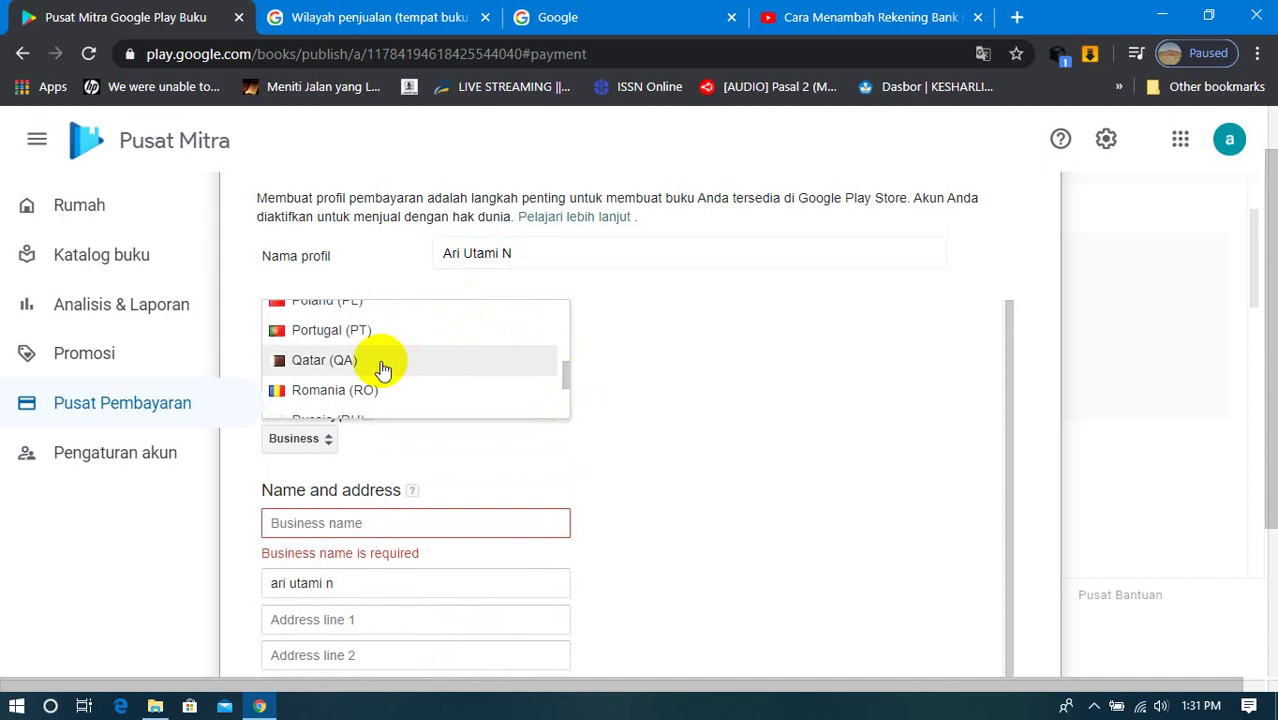
pyautogui.scroll(5, 383, 368)
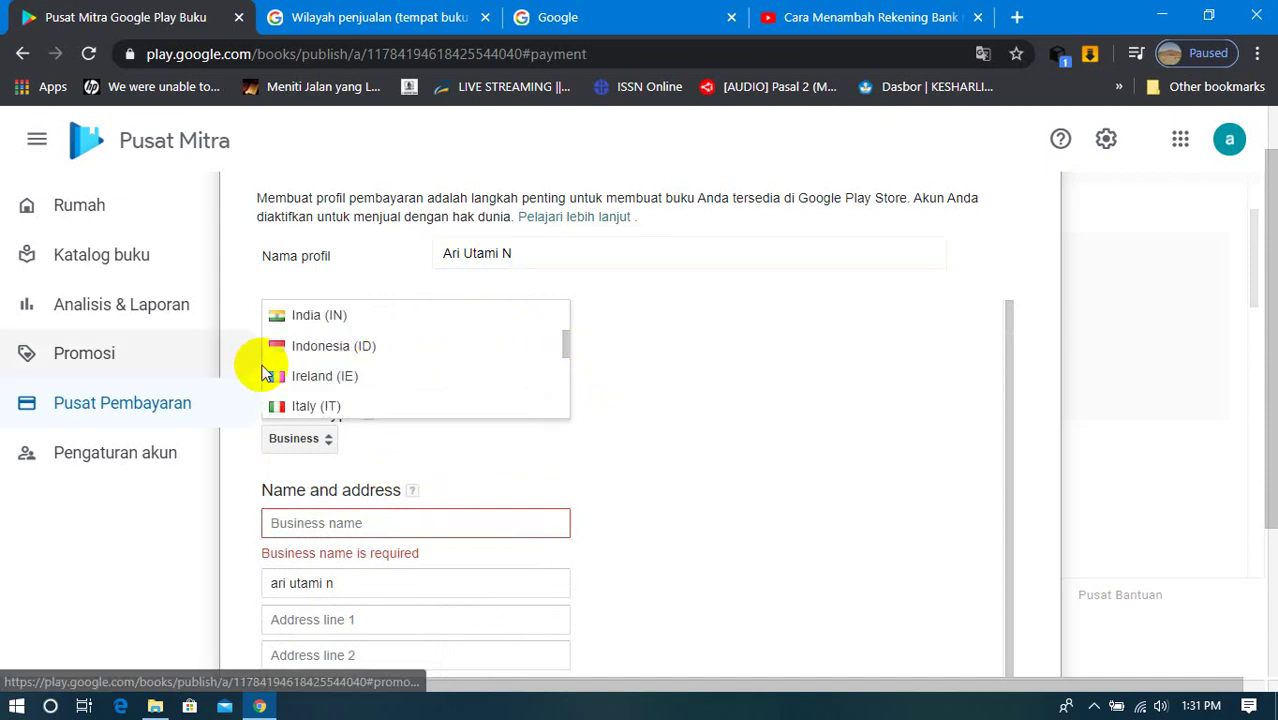
pyautogui.click(333, 355)
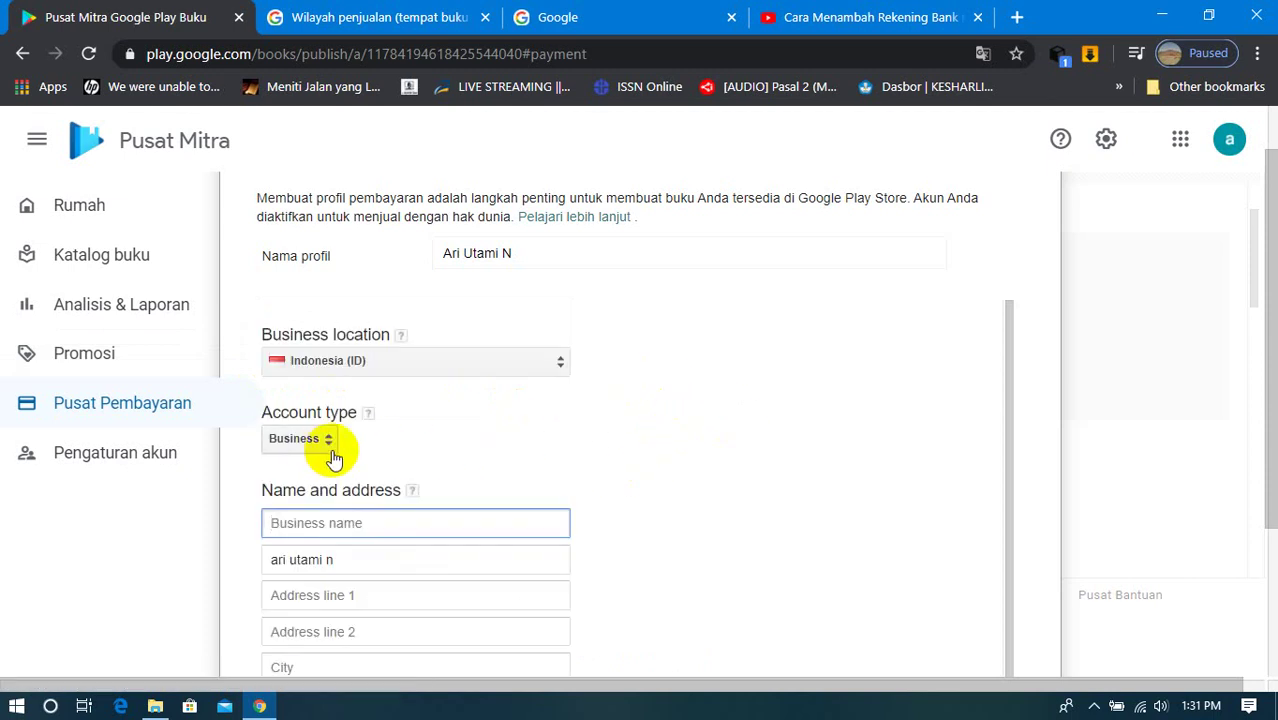
pyautogui.scroll(-3, 507, 445)
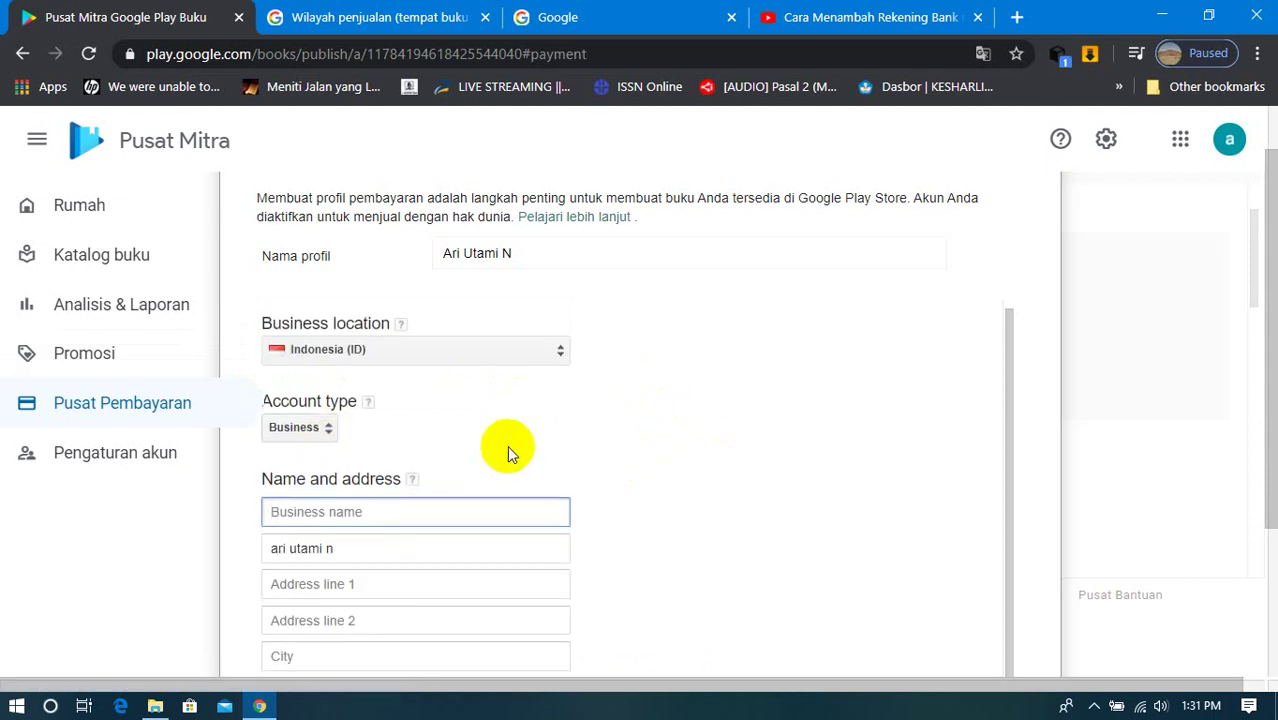
pyautogui.scroll(2, 509, 447)
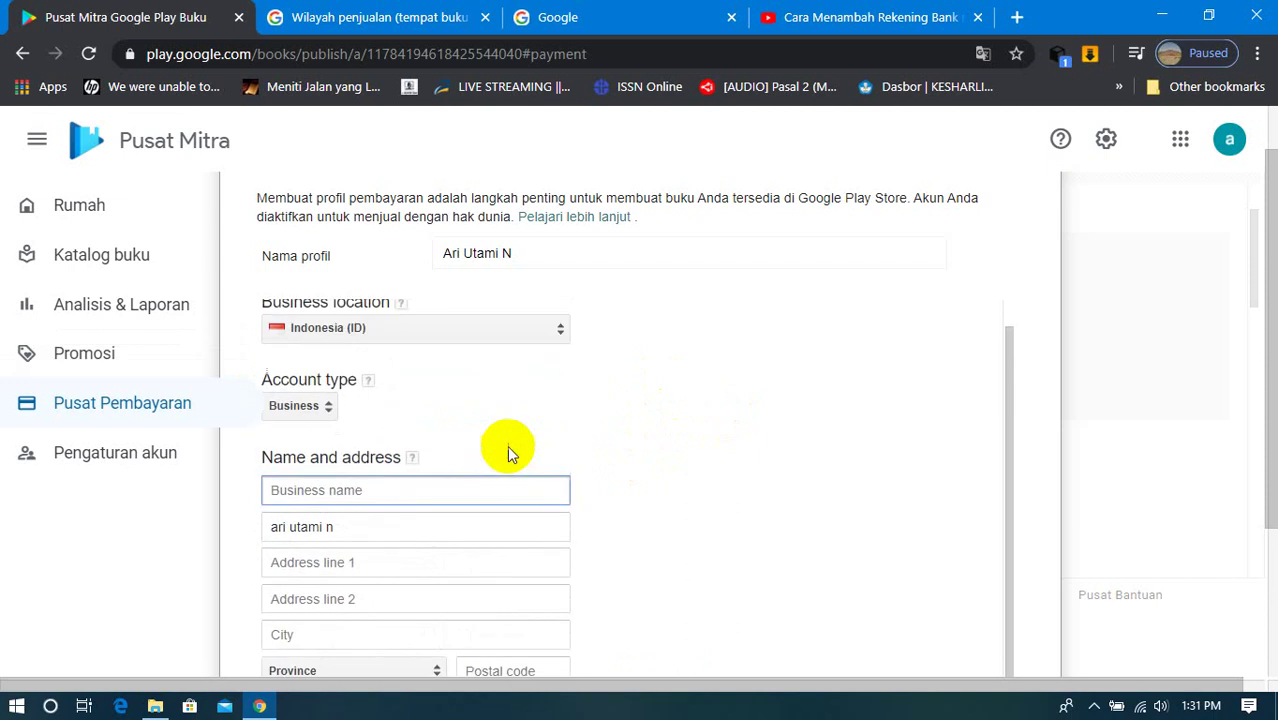
# Step: Change the account type from Business to Individual
pyautogui.click(300, 406)
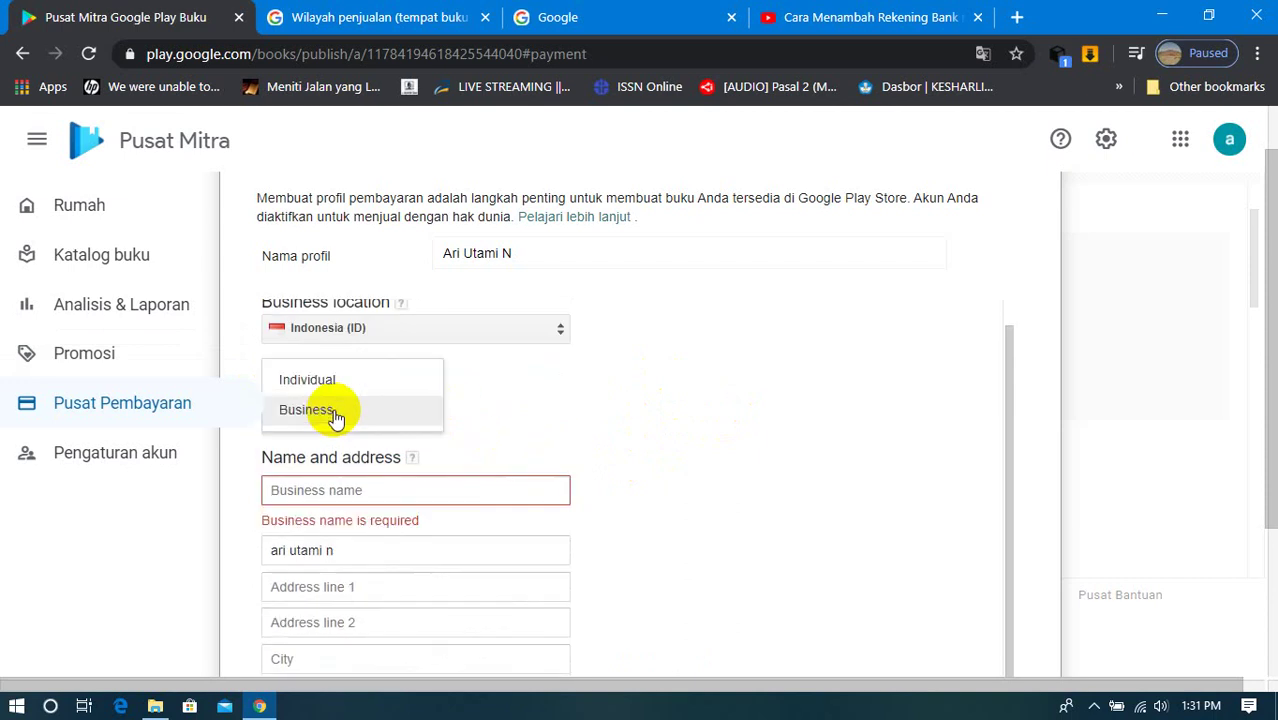
pyautogui.click(326, 384)
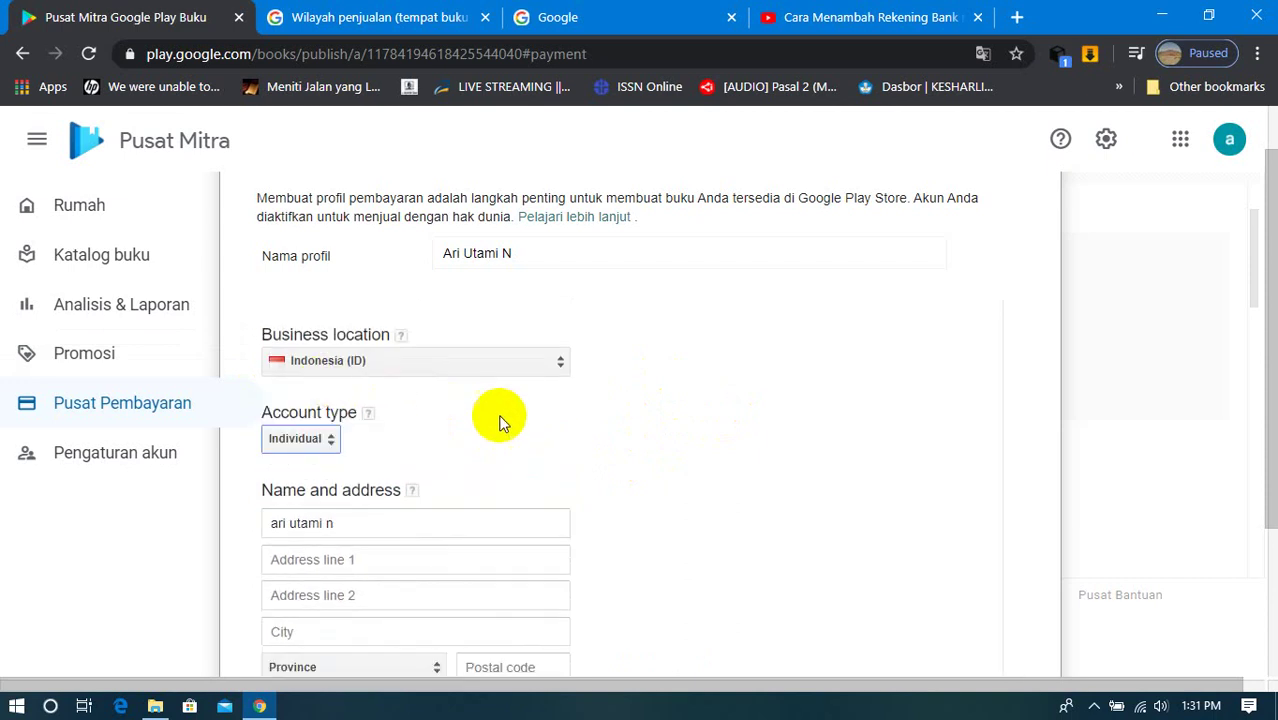
pyautogui.click(388, 512)
pyautogui.scroll(-3, 388, 512)
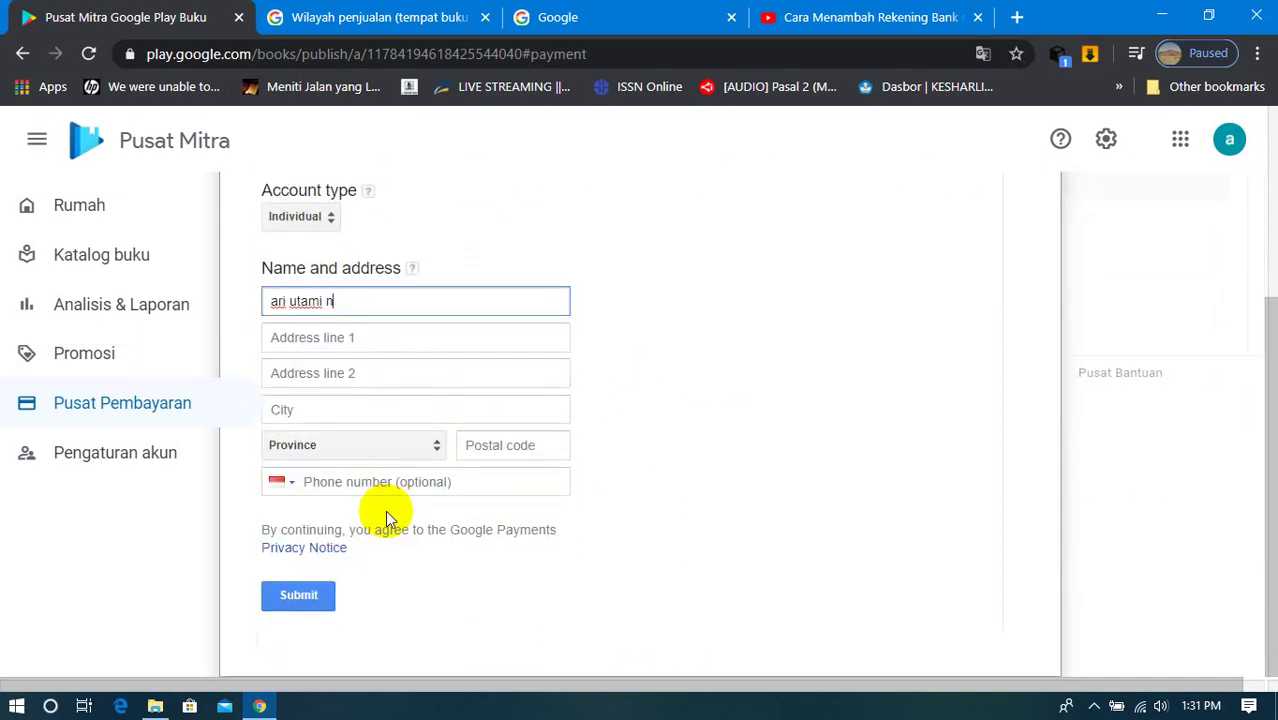
pyautogui.scroll(1, 385, 510)
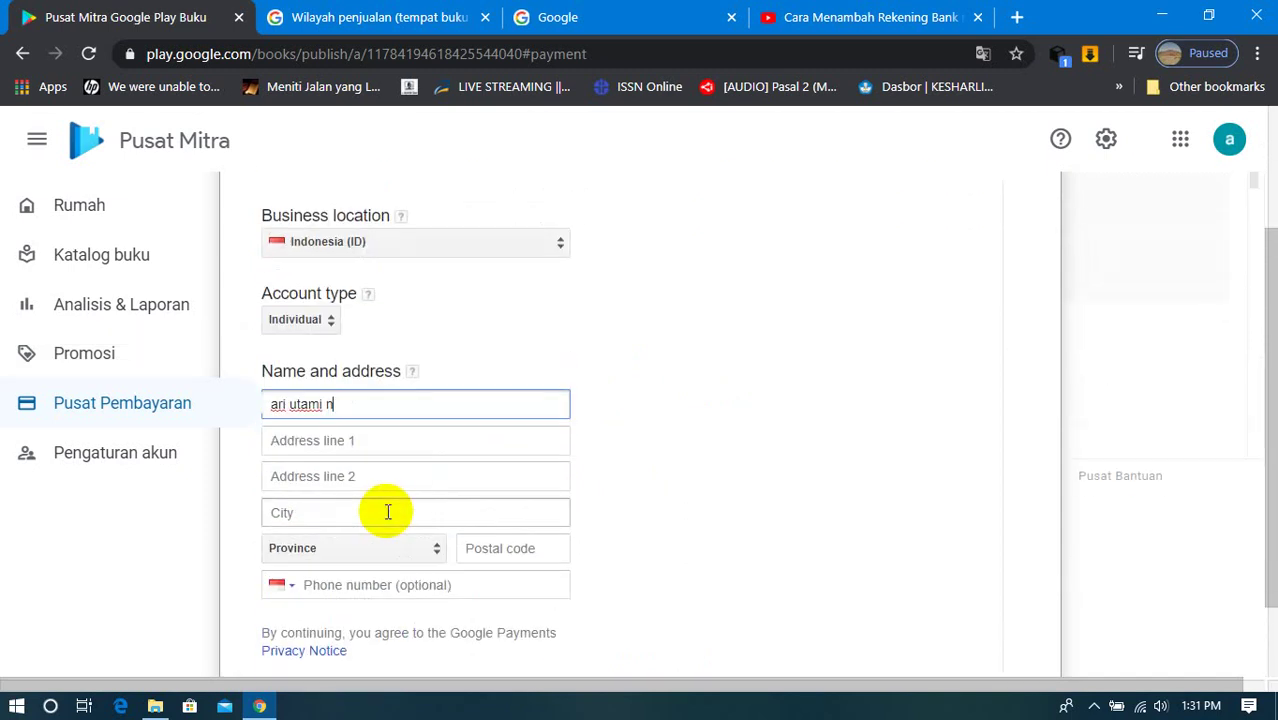
# Step: Enter the first street address line, correcting its first letter
pyautogui.click(386, 440)
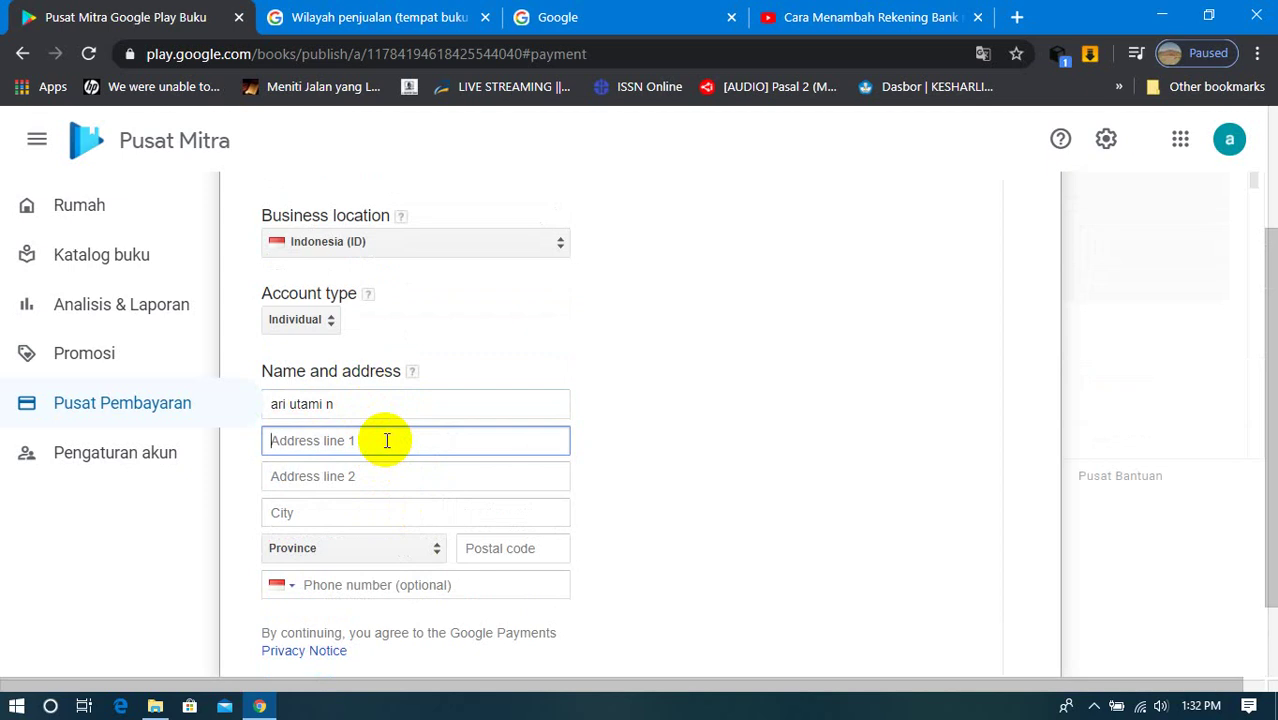
pyautogui.press('BackSpace')
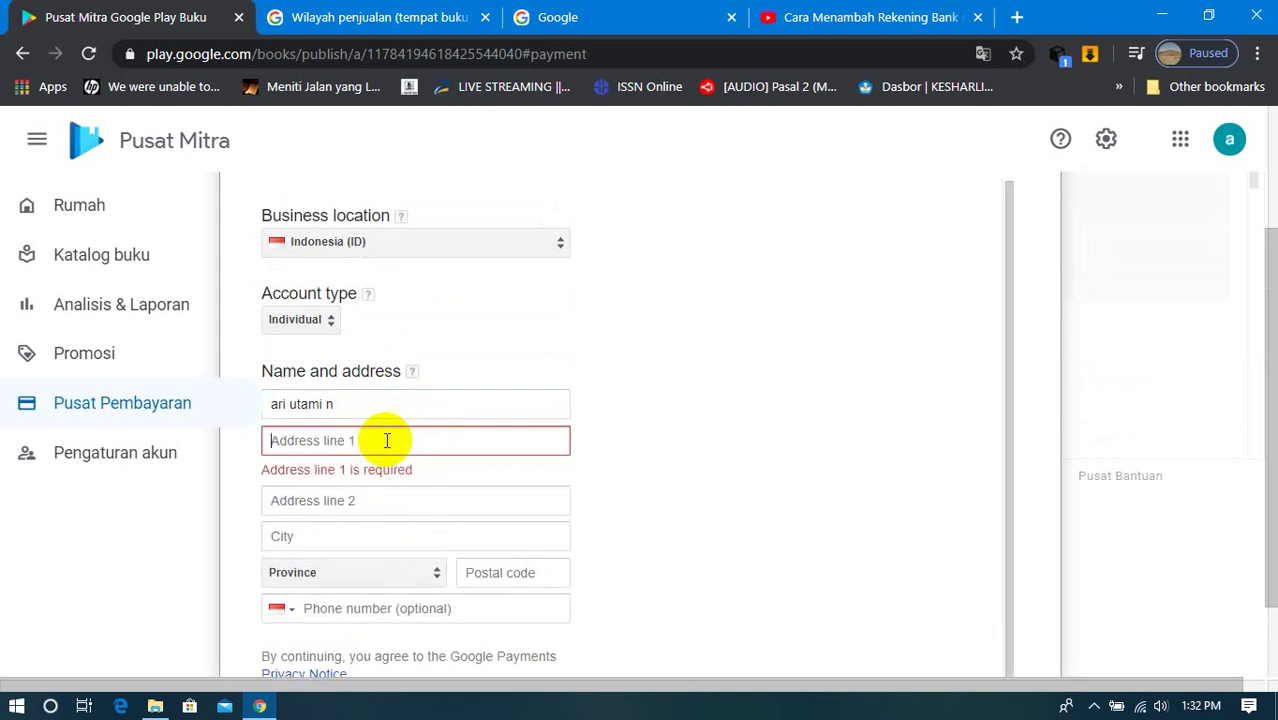
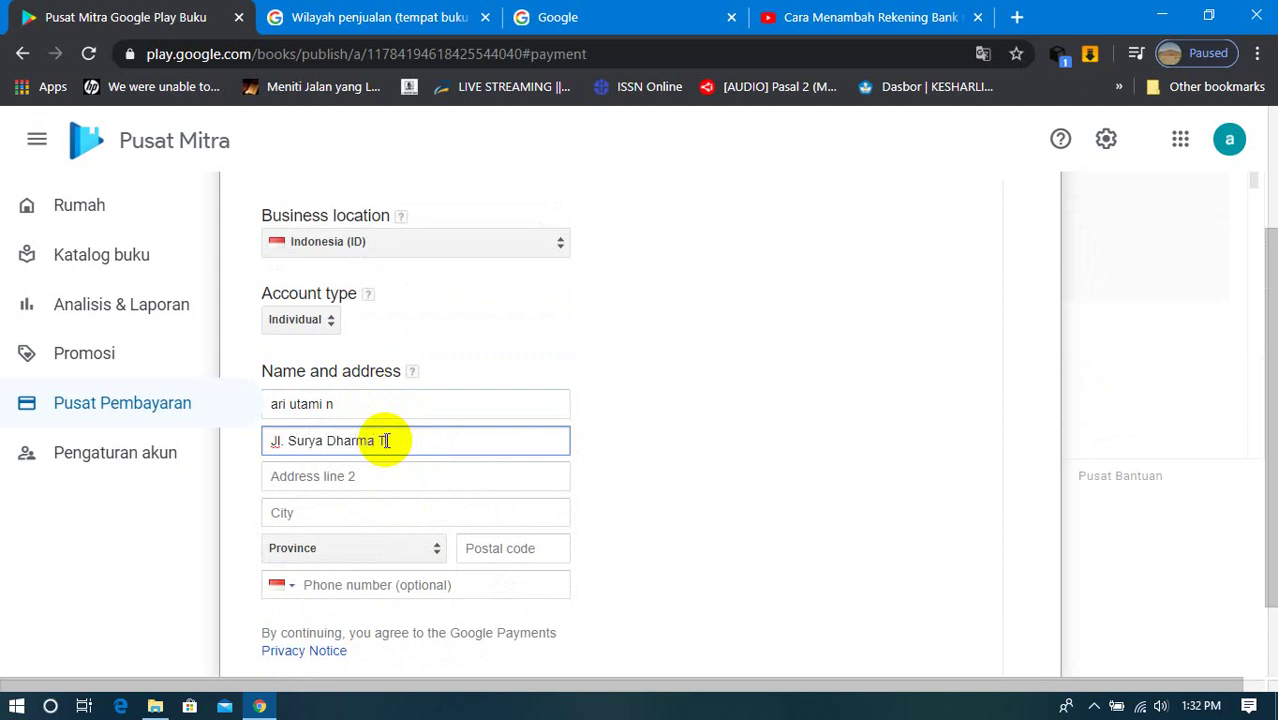
# Step: Fill in the second address line with the locality and enter the city
pyautogui.click(386, 466)
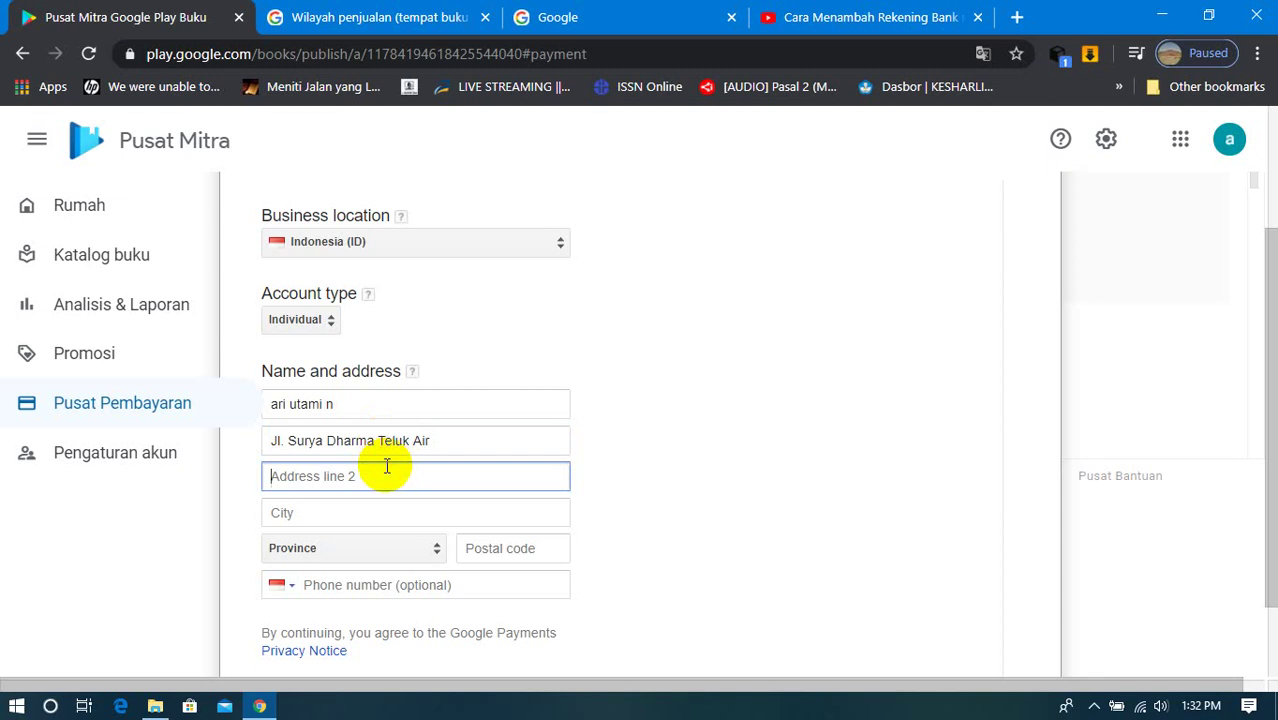
pyautogui.write('Tanjung Balai Karimun')
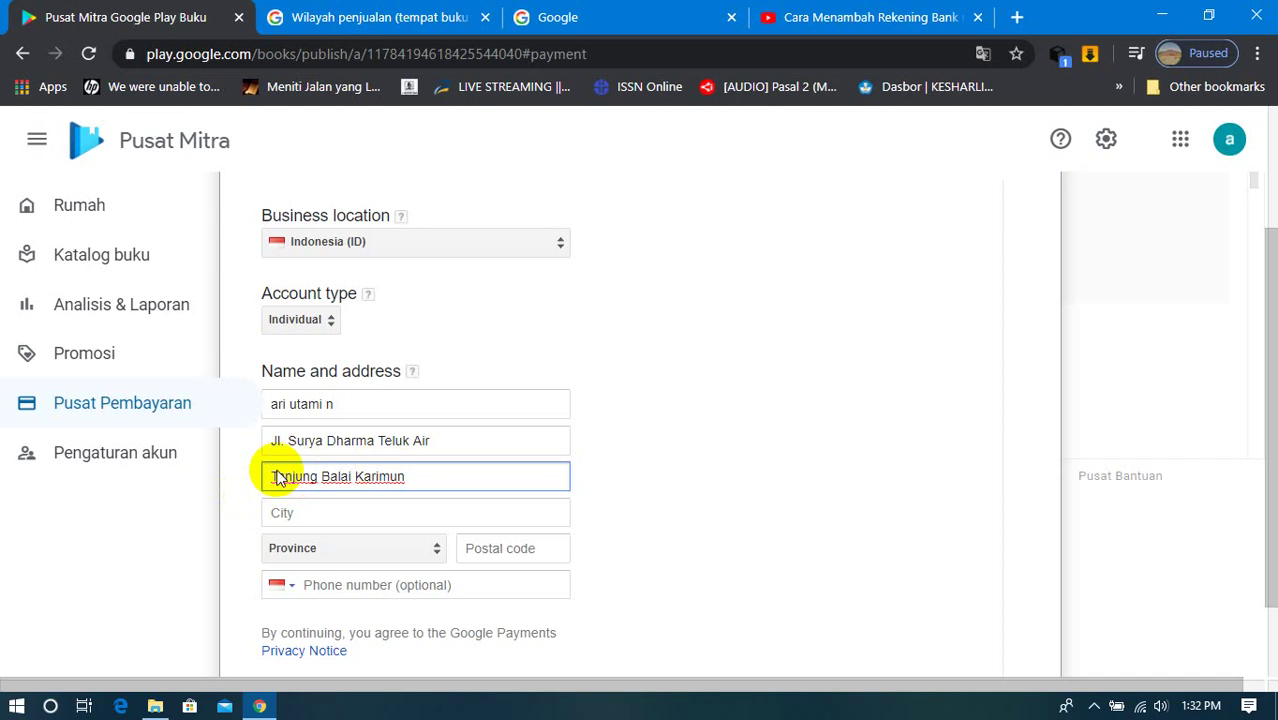
pyautogui.click(310, 514)
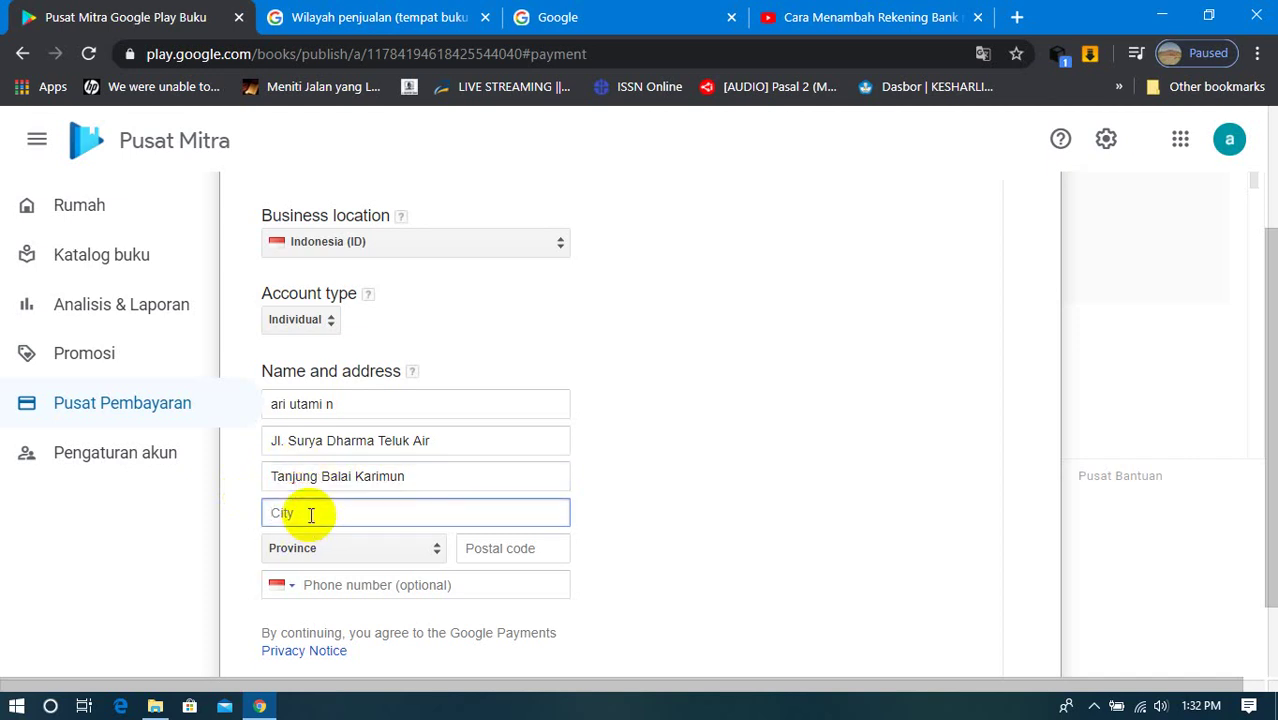
pyautogui.write('Kabupaten Karimun')
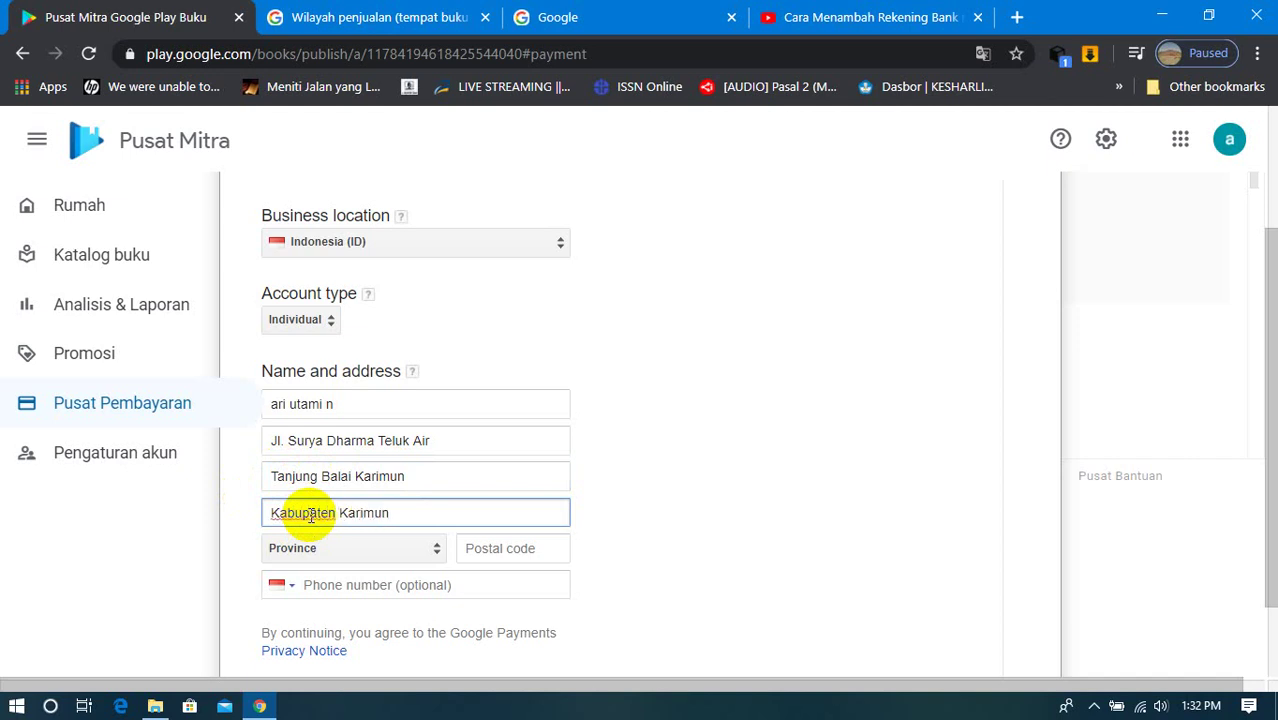
pyautogui.click(414, 558)
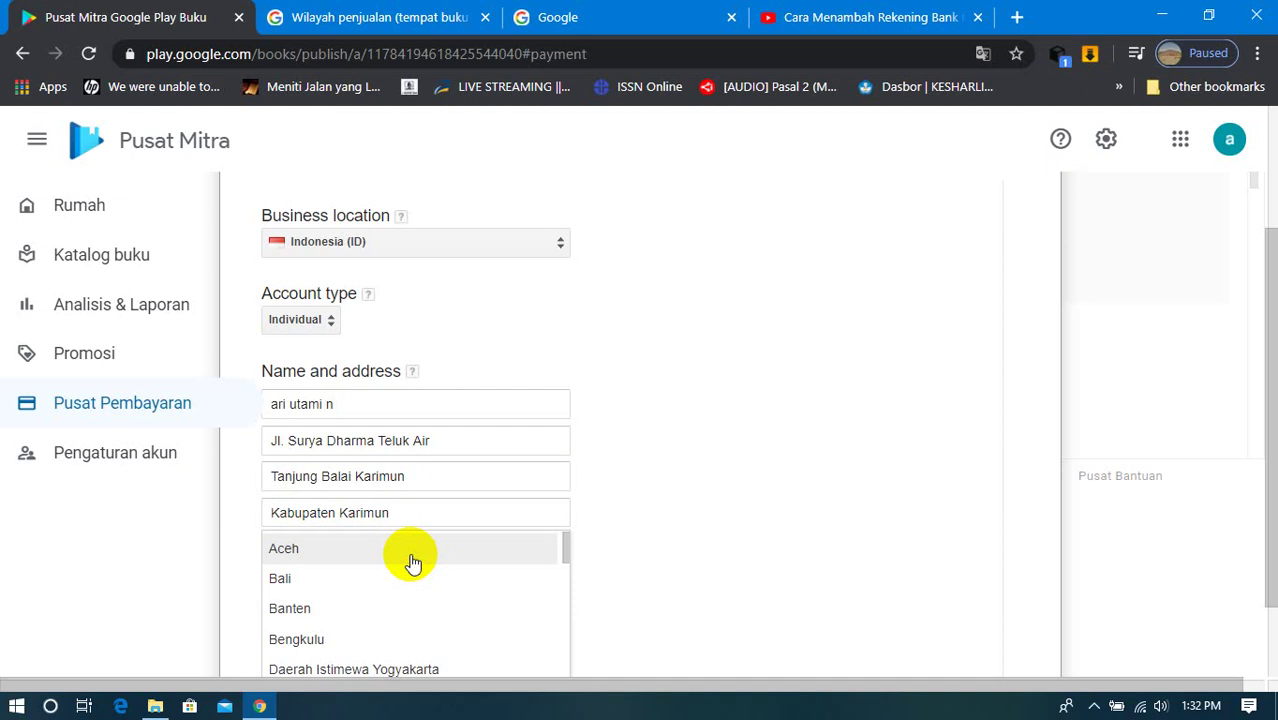
# Step: Set the province to Kepulauan Riau and enter the postal code
pyautogui.scroll(-4, 420, 568)
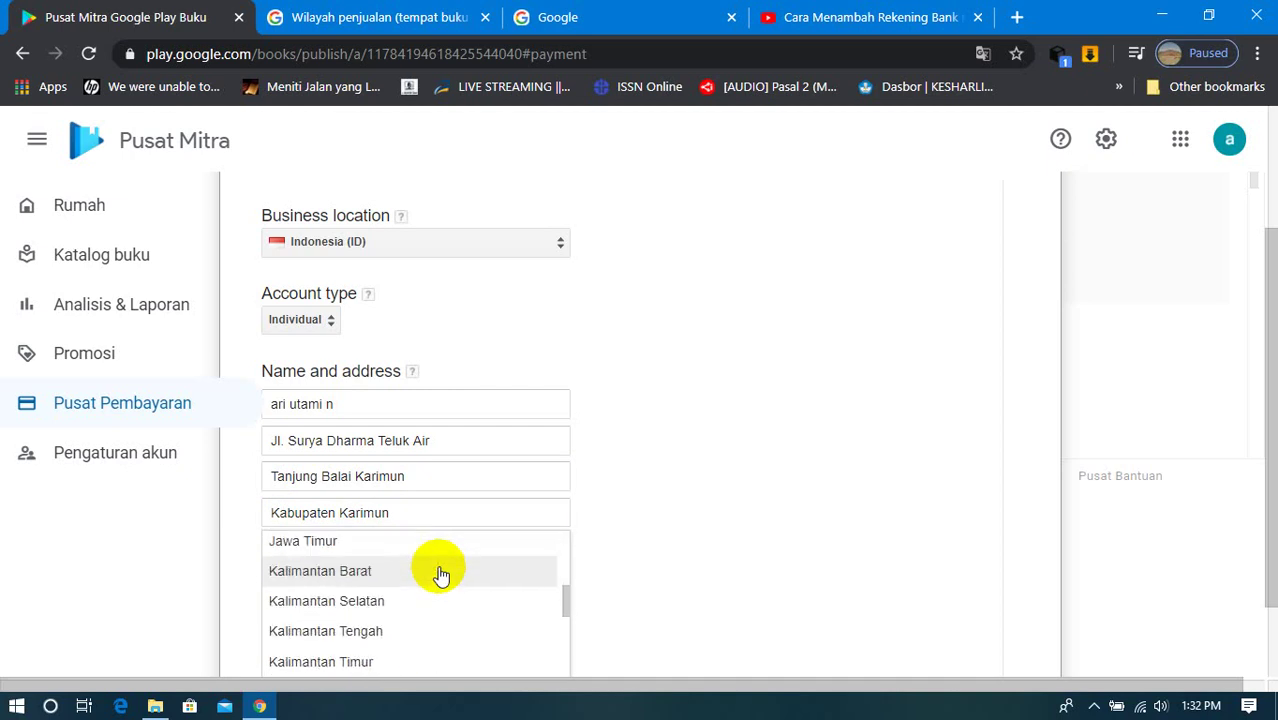
pyautogui.scroll(-3, 442, 575)
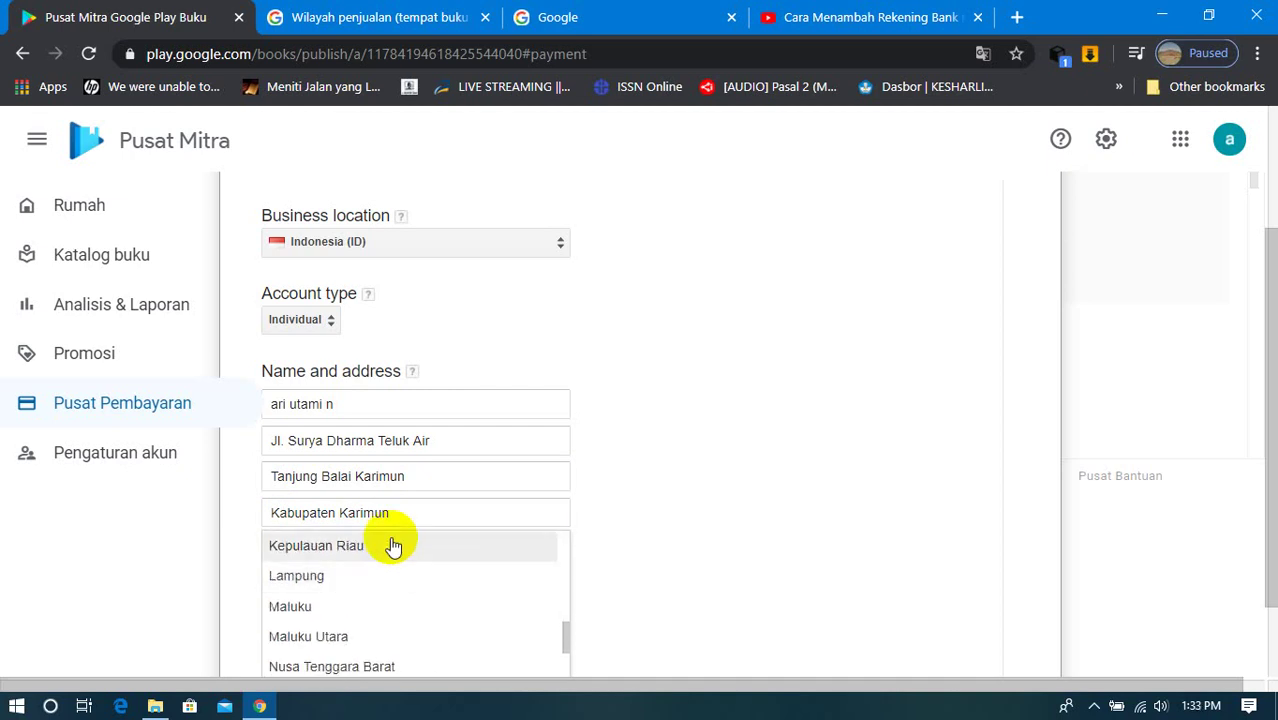
pyautogui.click(354, 554)
pyautogui.click(507, 548)
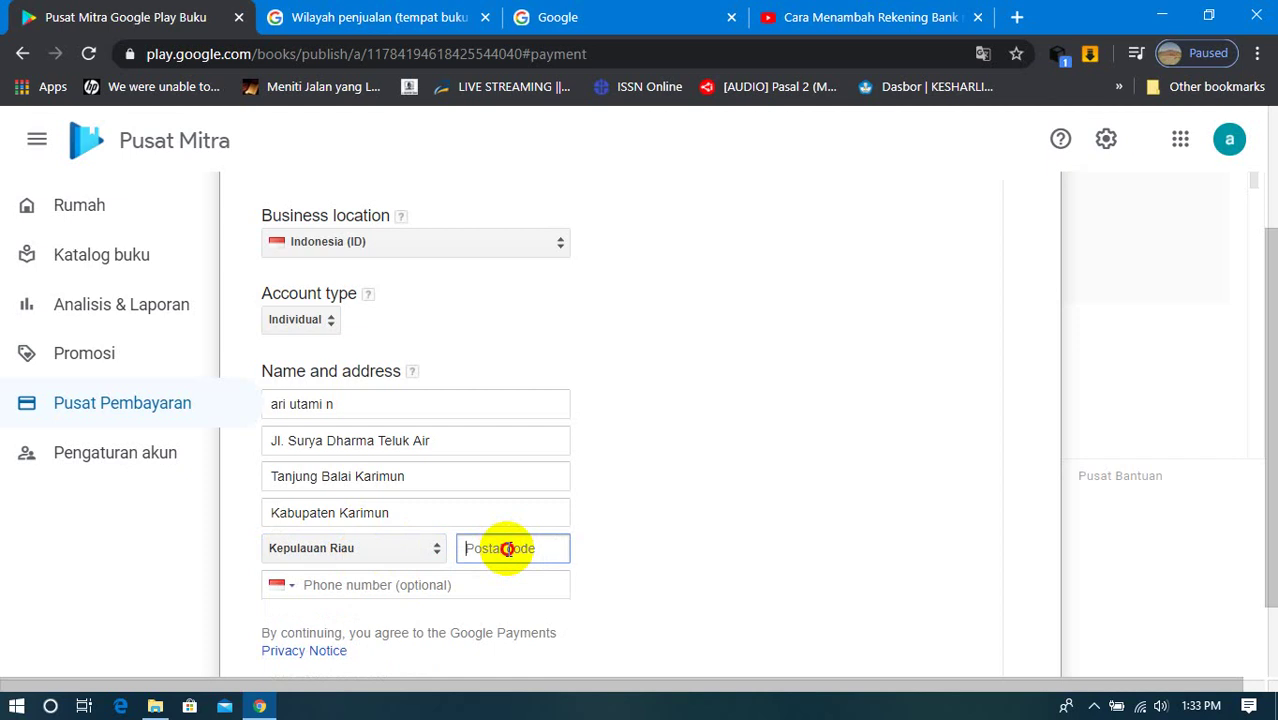
pyautogui.write('29661')
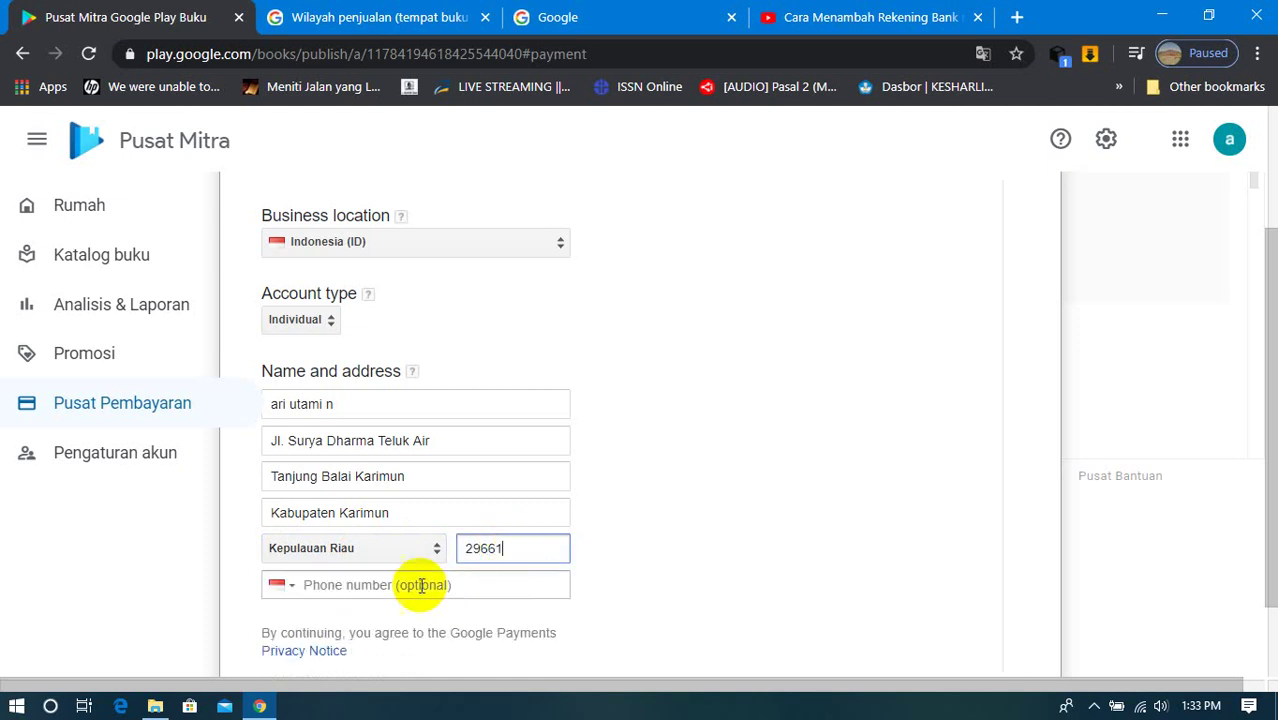
# Step: Enter the contact phone number in the Phone number field
pyautogui.click(421, 585)
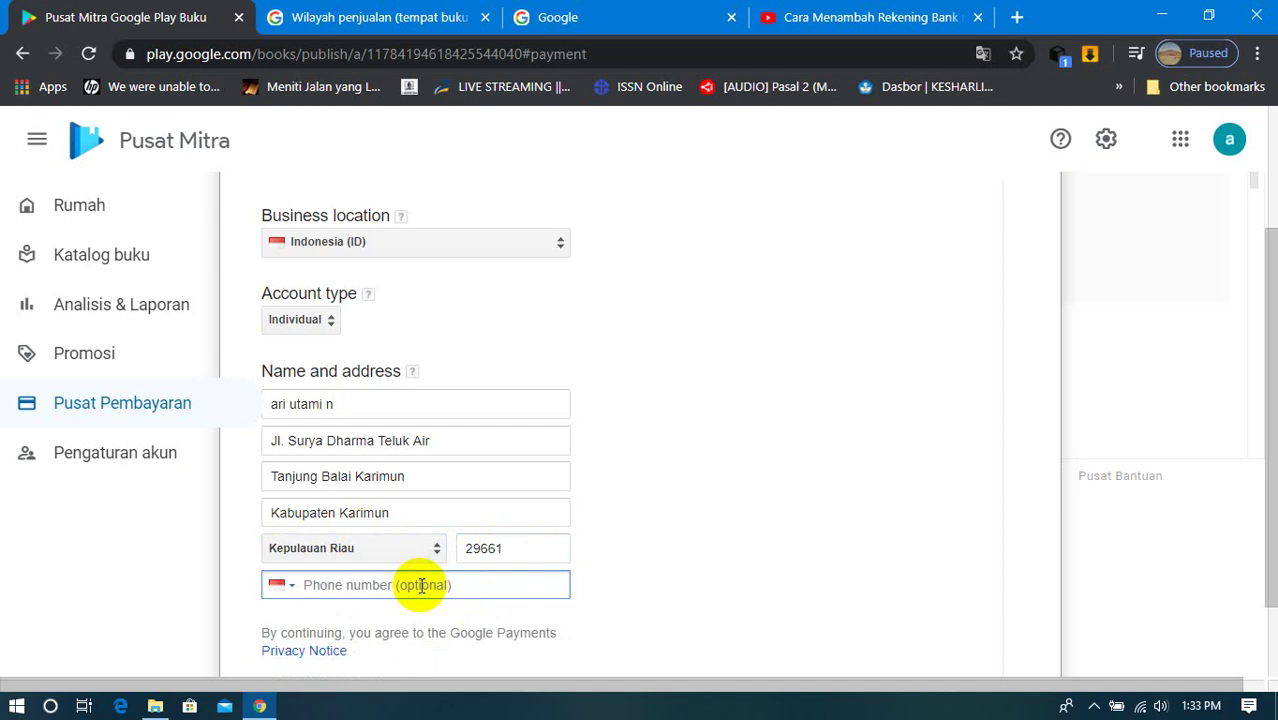
pyautogui.scroll(3, 421, 585)
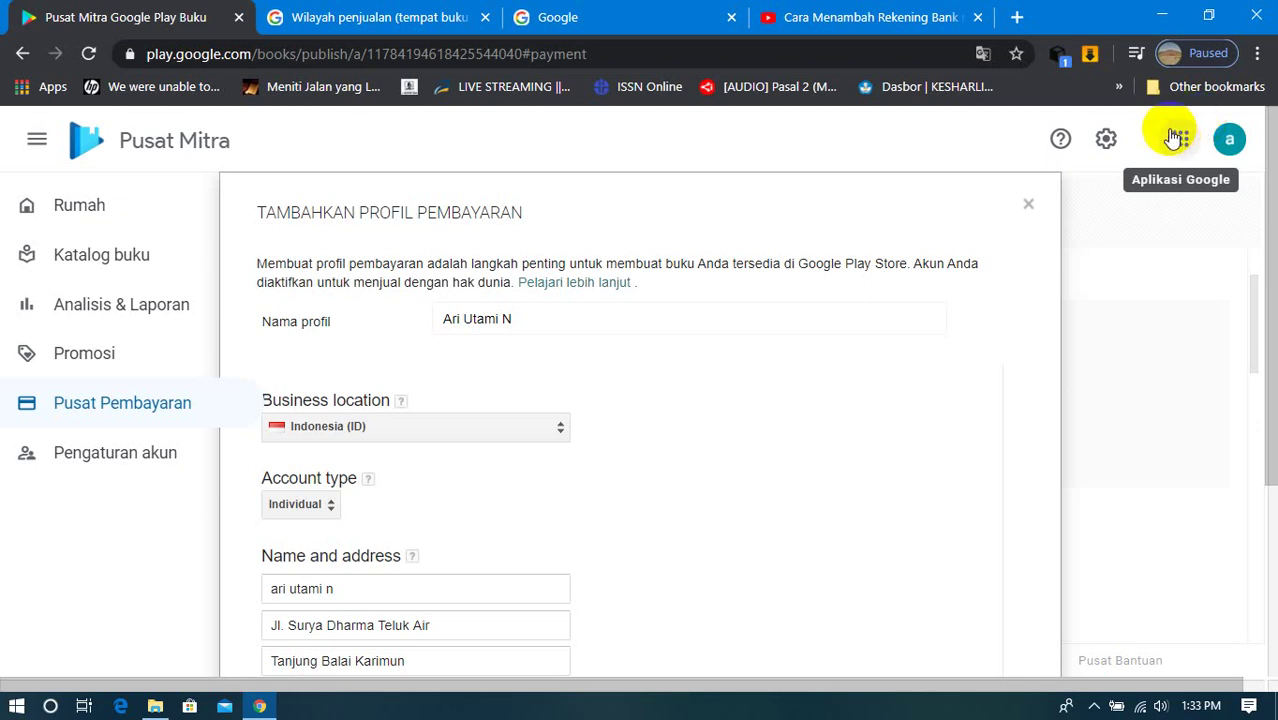
pyautogui.scroll(-3, 1247, 177)
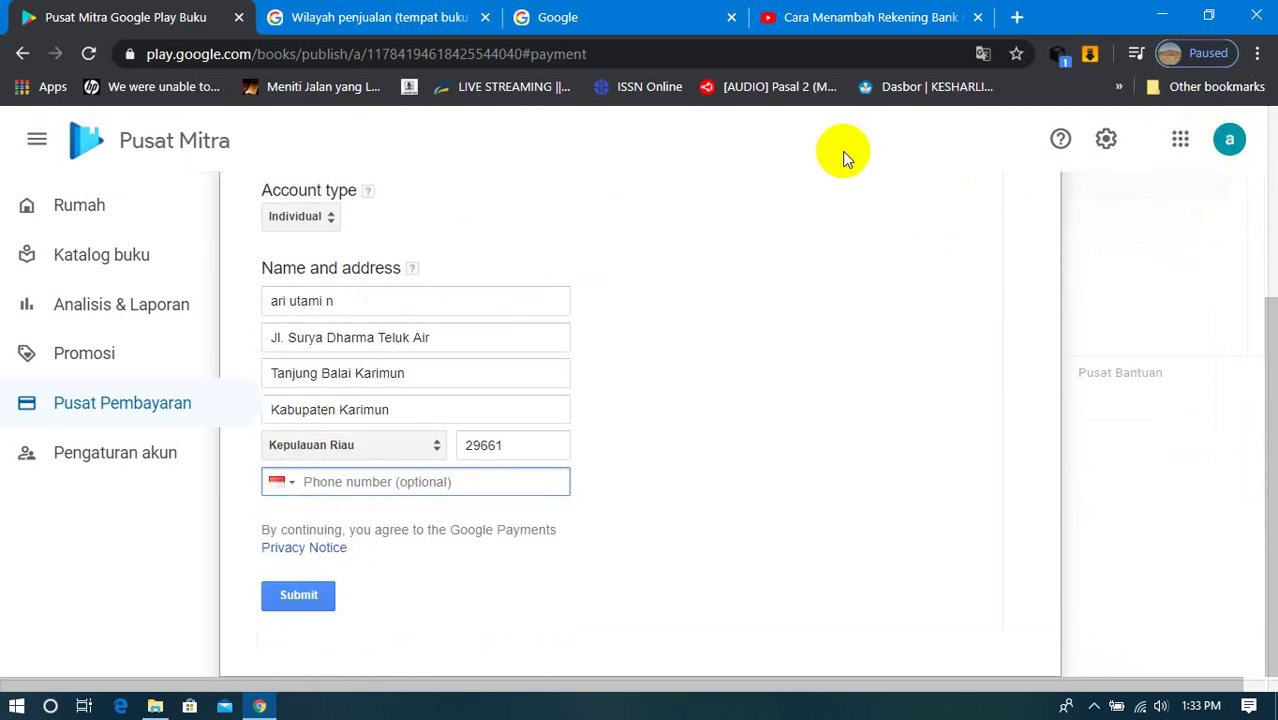
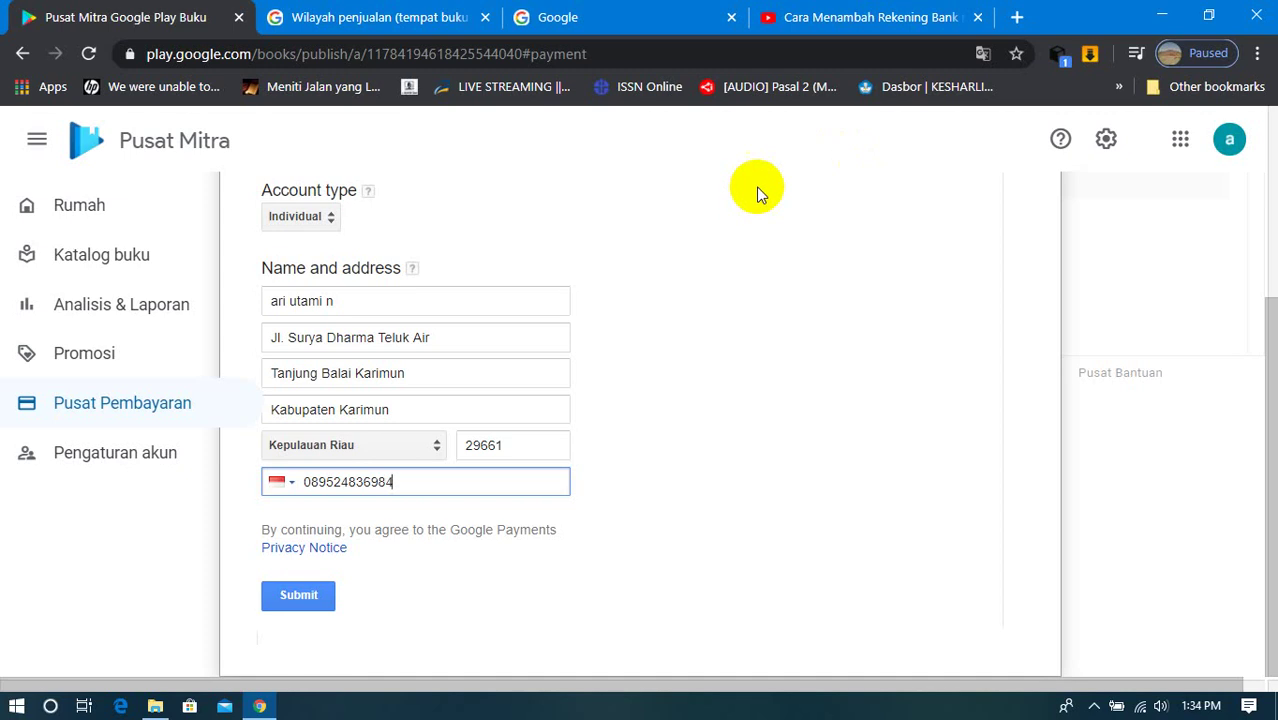
pyautogui.scroll(2, 690, 318)
pyautogui.scroll(1, 690, 315)
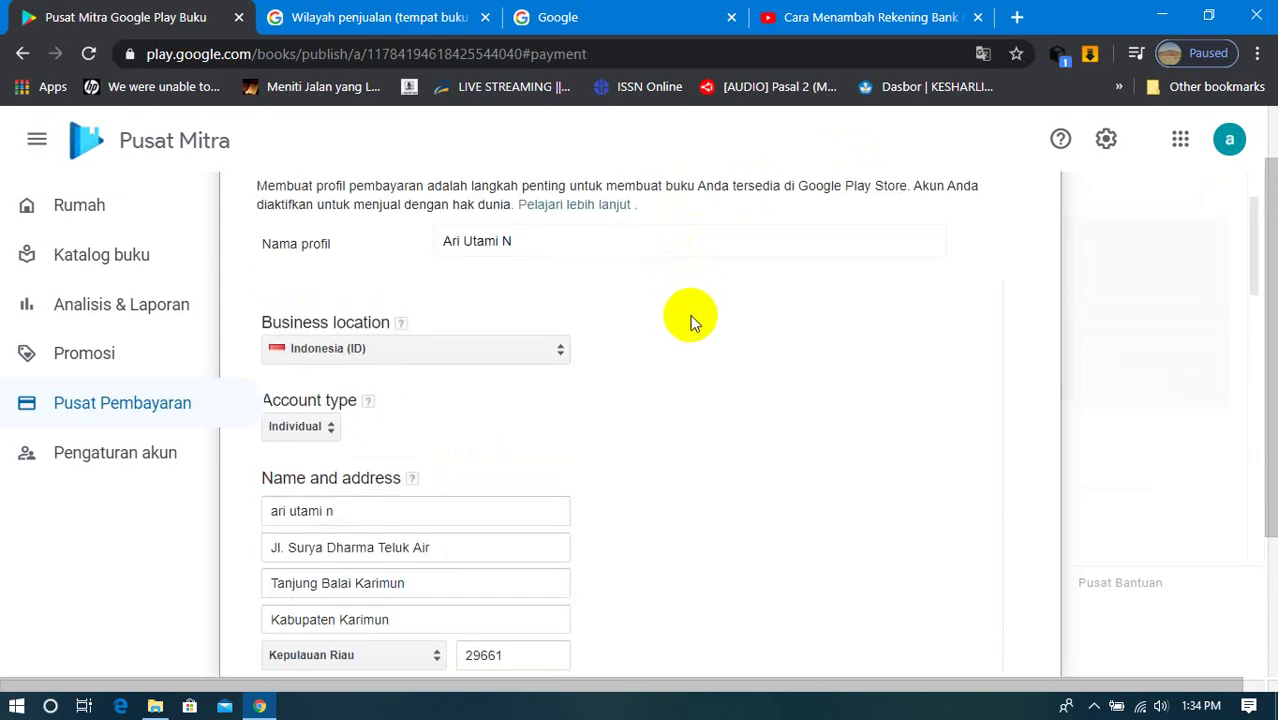
pyautogui.scroll(-3, 530, 310)
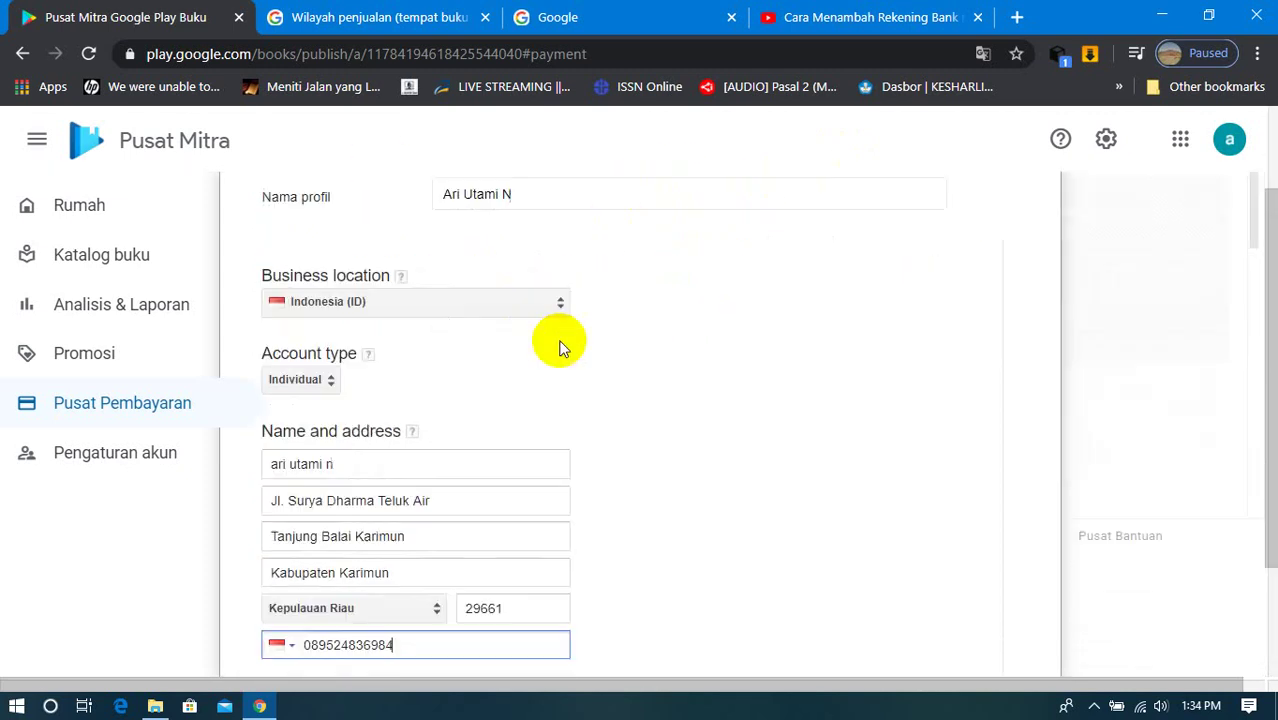
# Step: Submit the new payment profile to the Payment Center
pyautogui.click(302, 595)
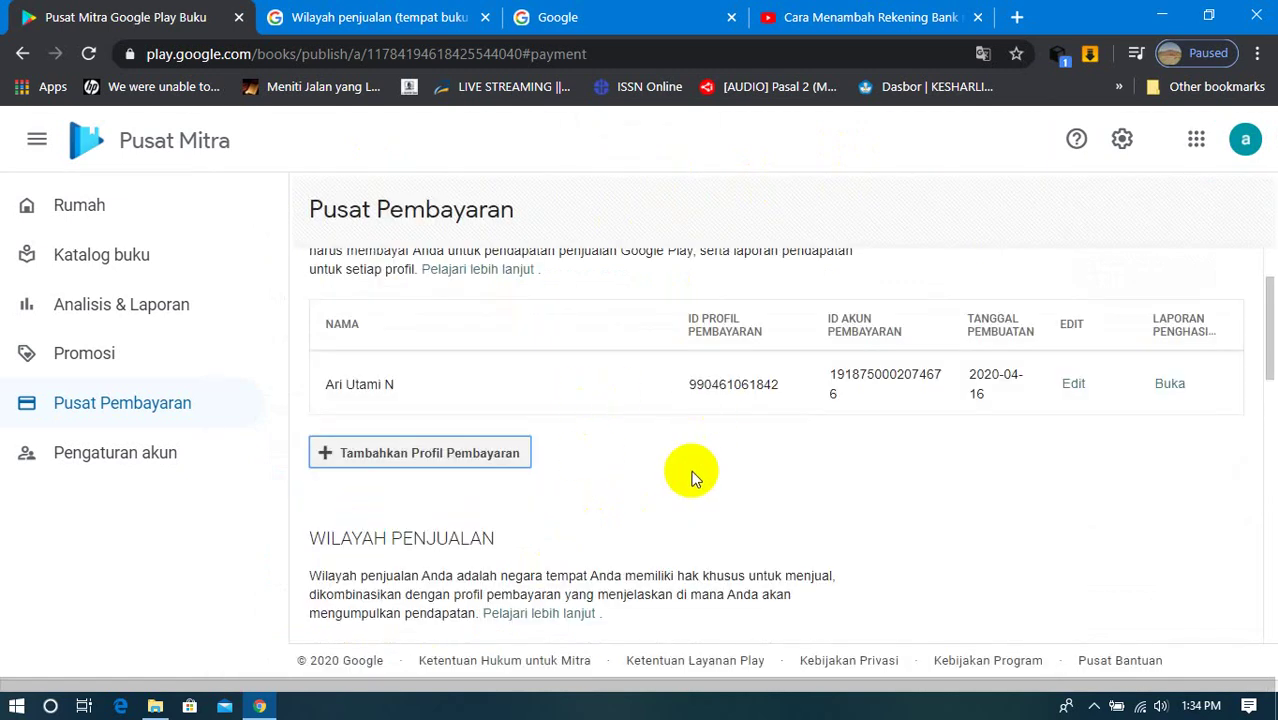
pyautogui.scroll(-3, 691, 477)
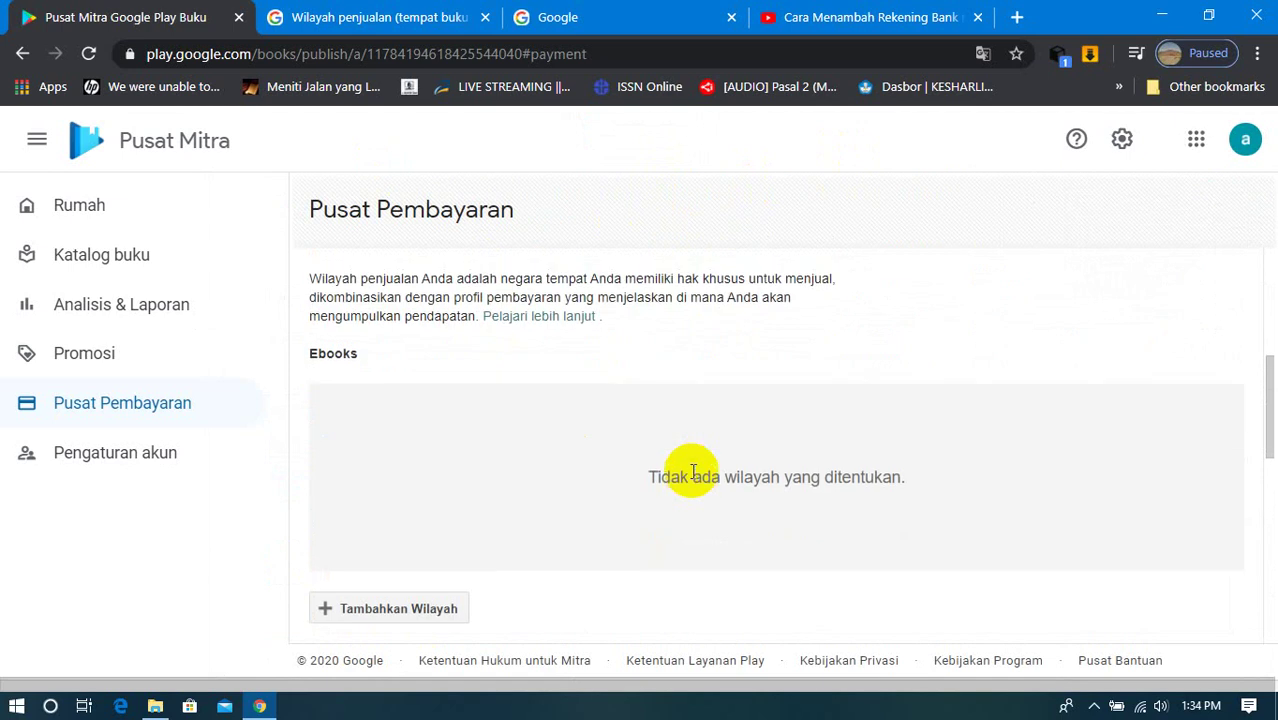
pyautogui.scroll(3, 693, 470)
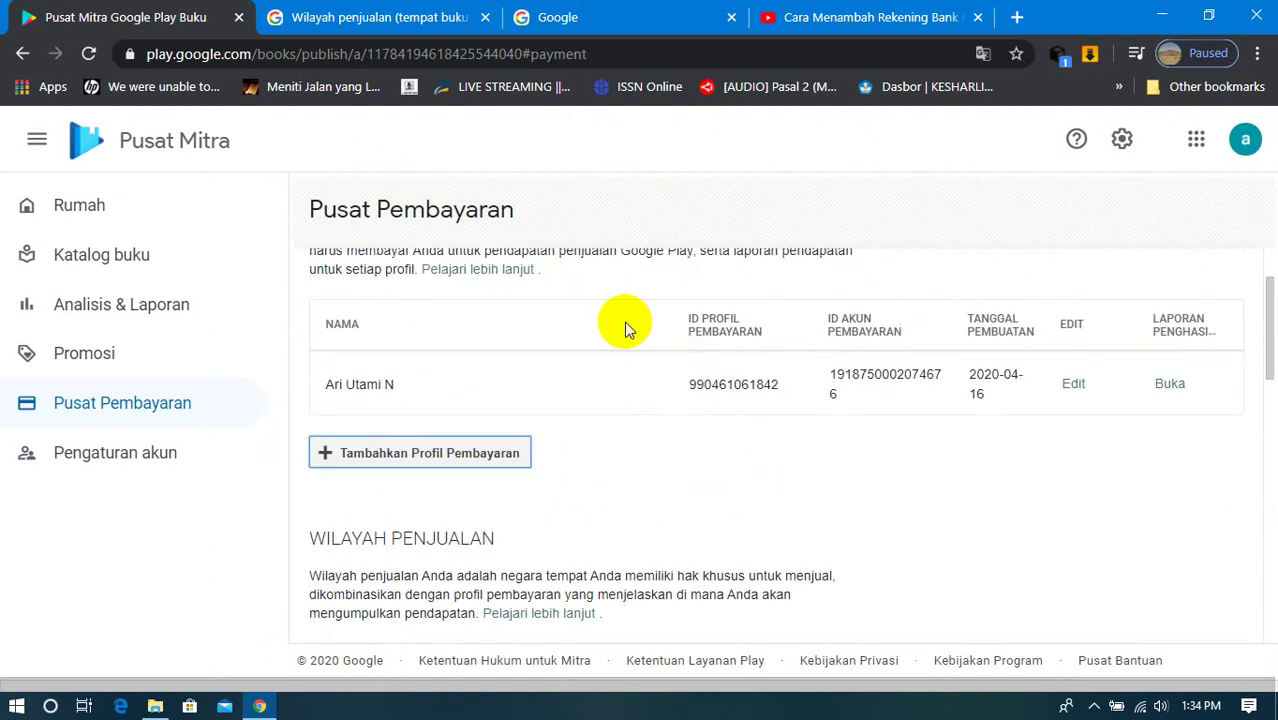
pyautogui.scroll(1, 678, 355)
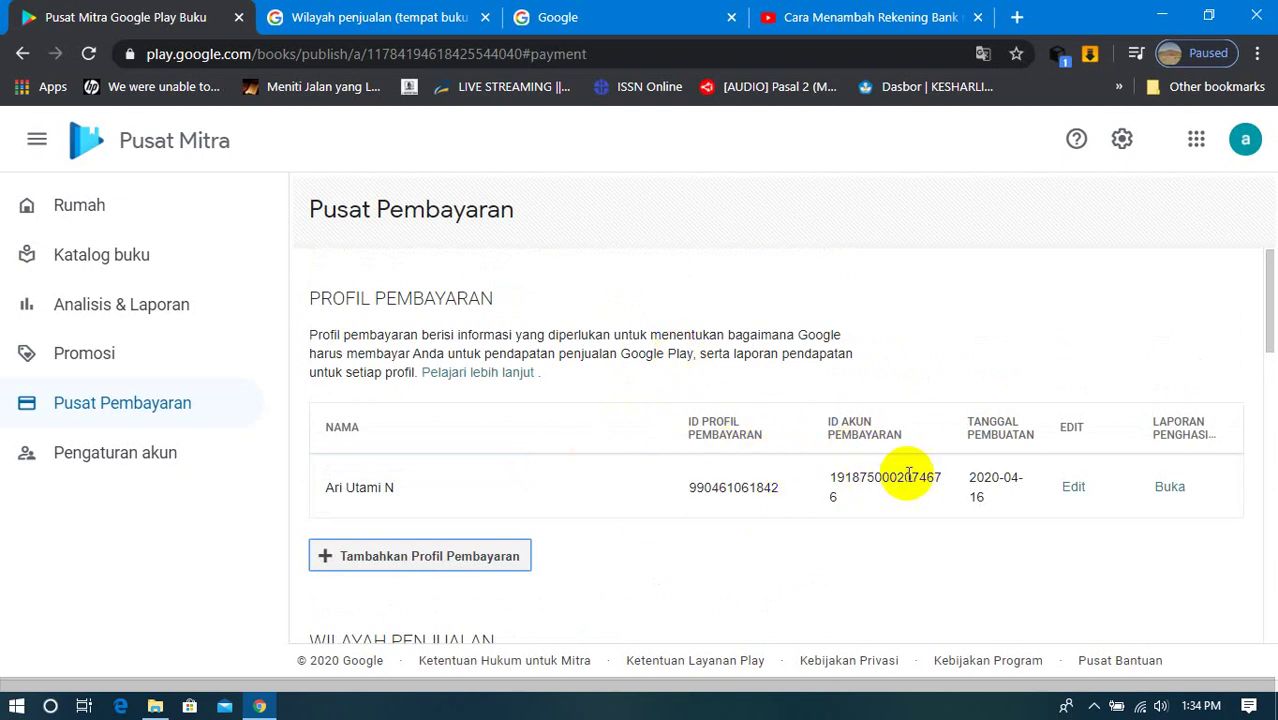
# Step: Confirm the profile has no earnings reports, then open and cancel another payment profile form
pyautogui.click(1184, 496)
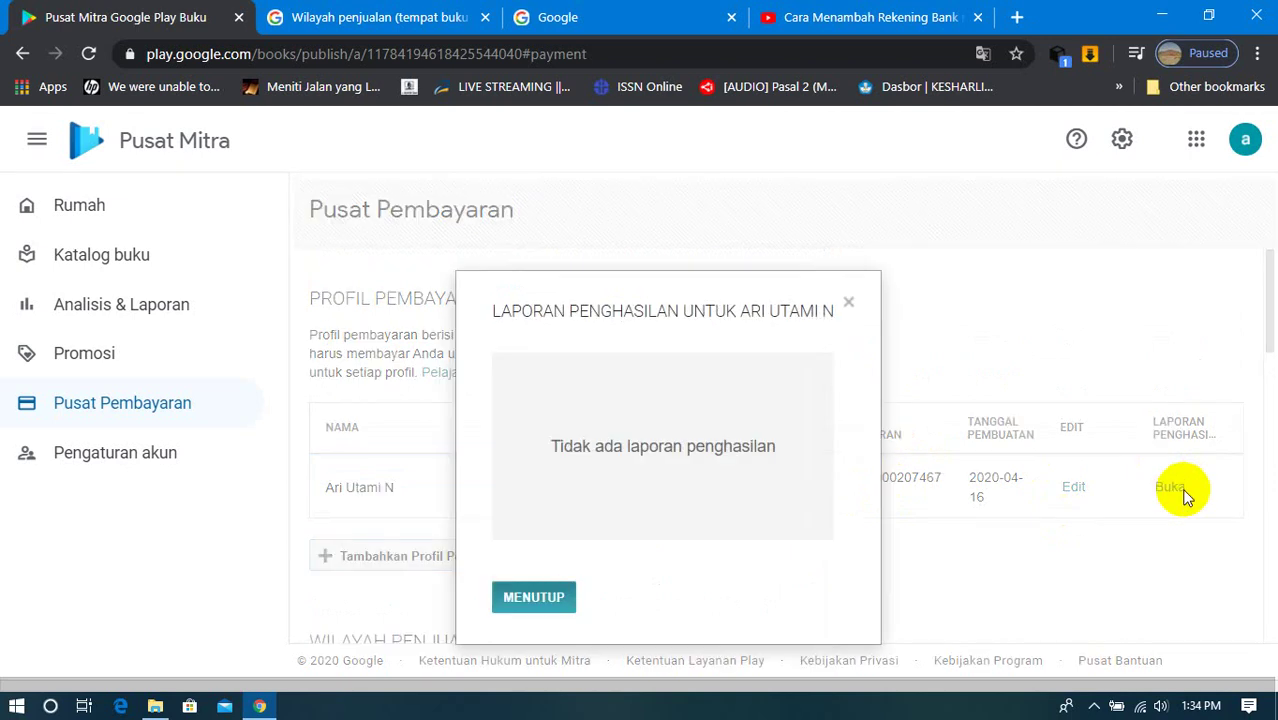
pyautogui.click(533, 597)
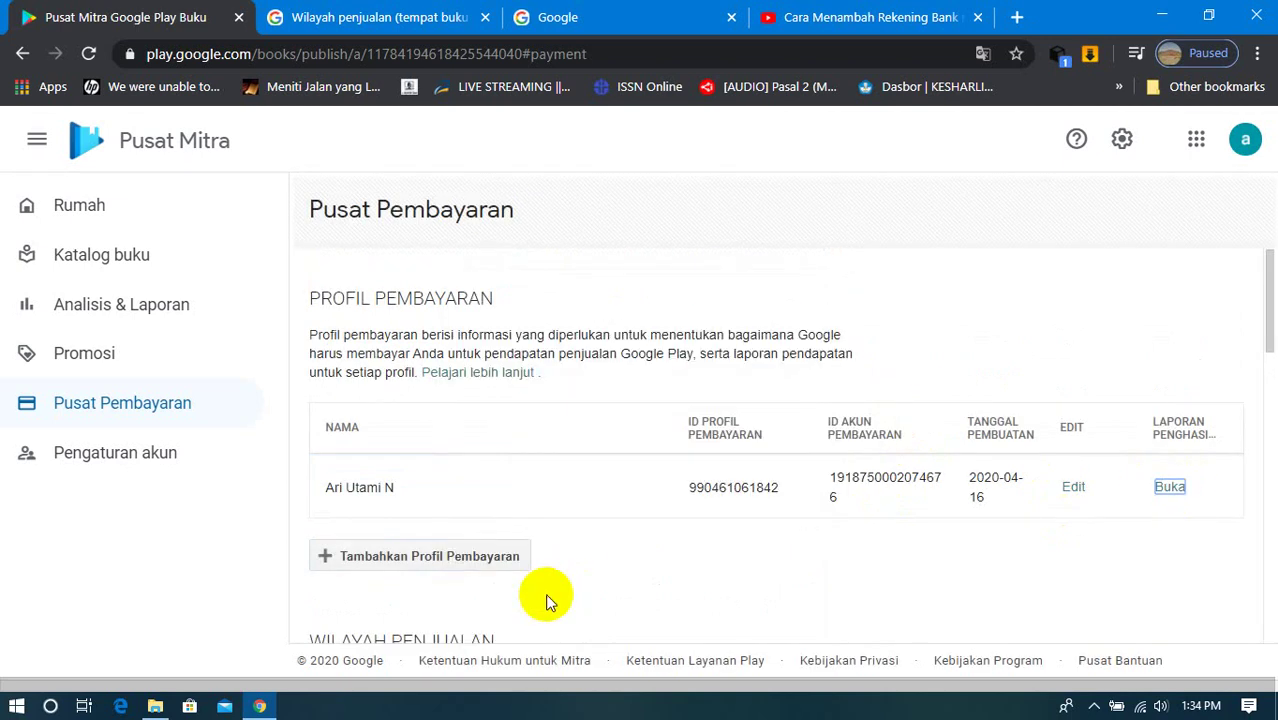
pyautogui.click(460, 560)
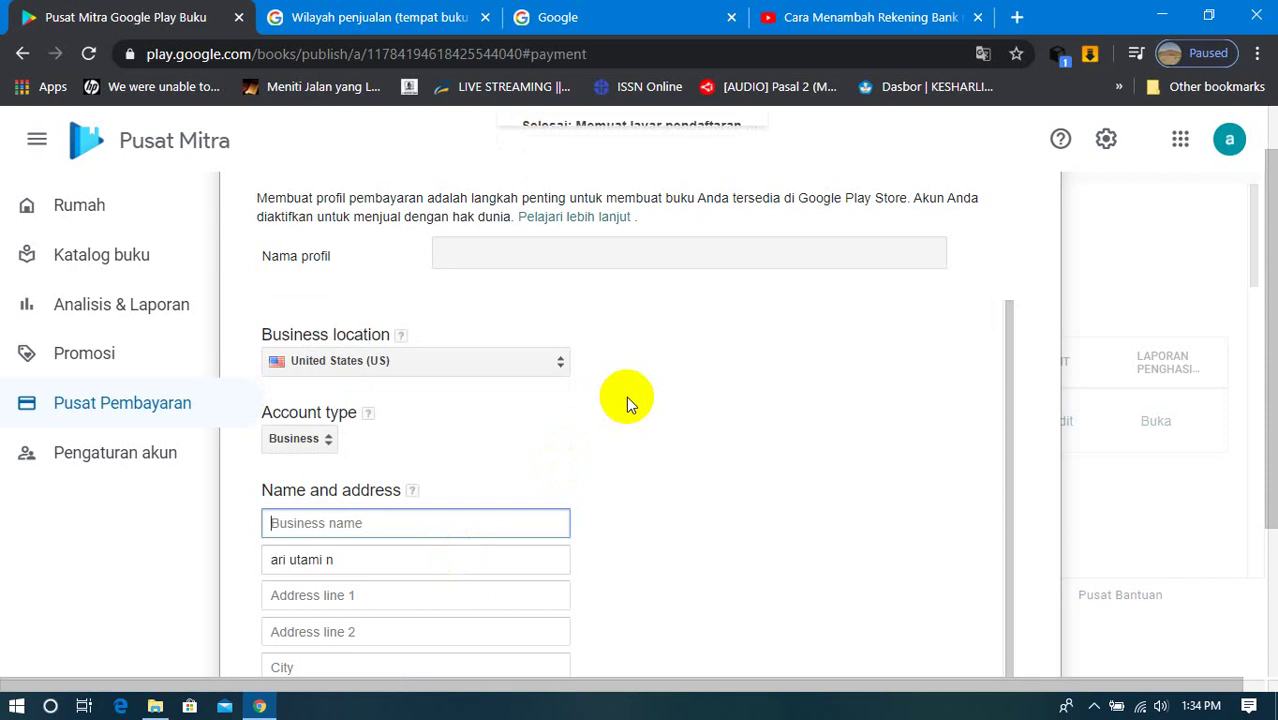
pyautogui.scroll(-2, 626, 396)
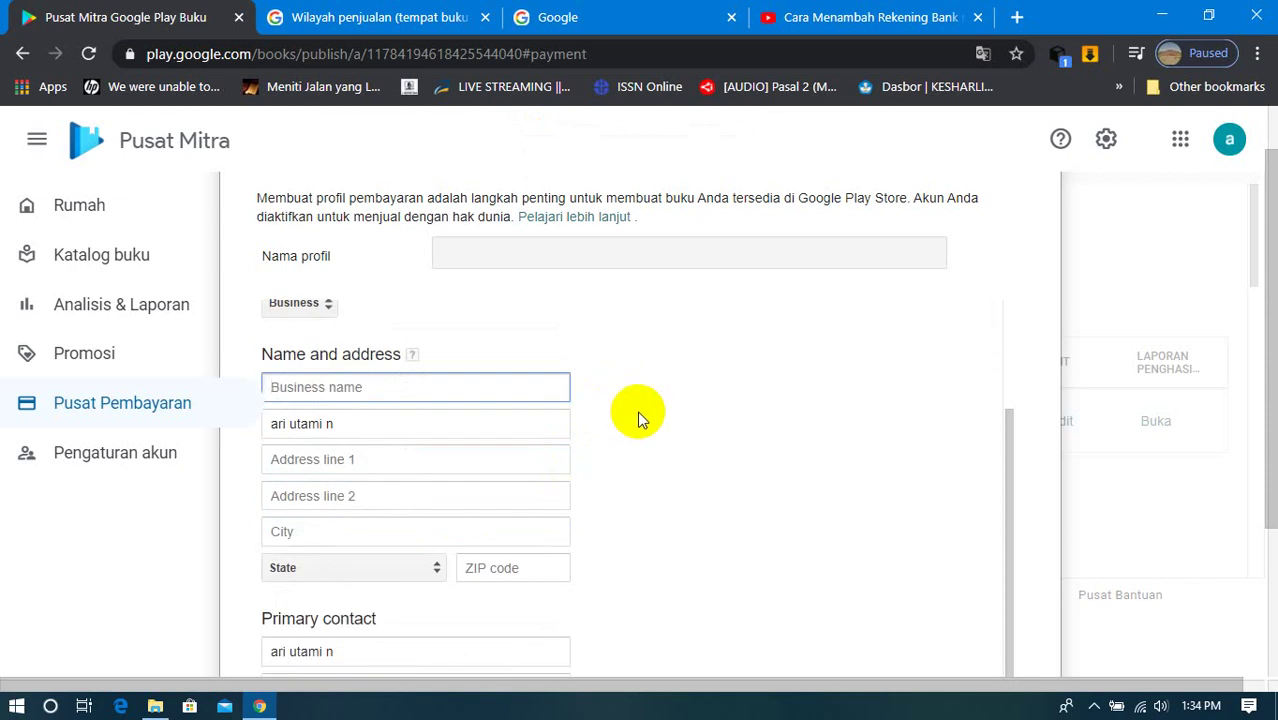
pyautogui.scroll(3, 637, 410)
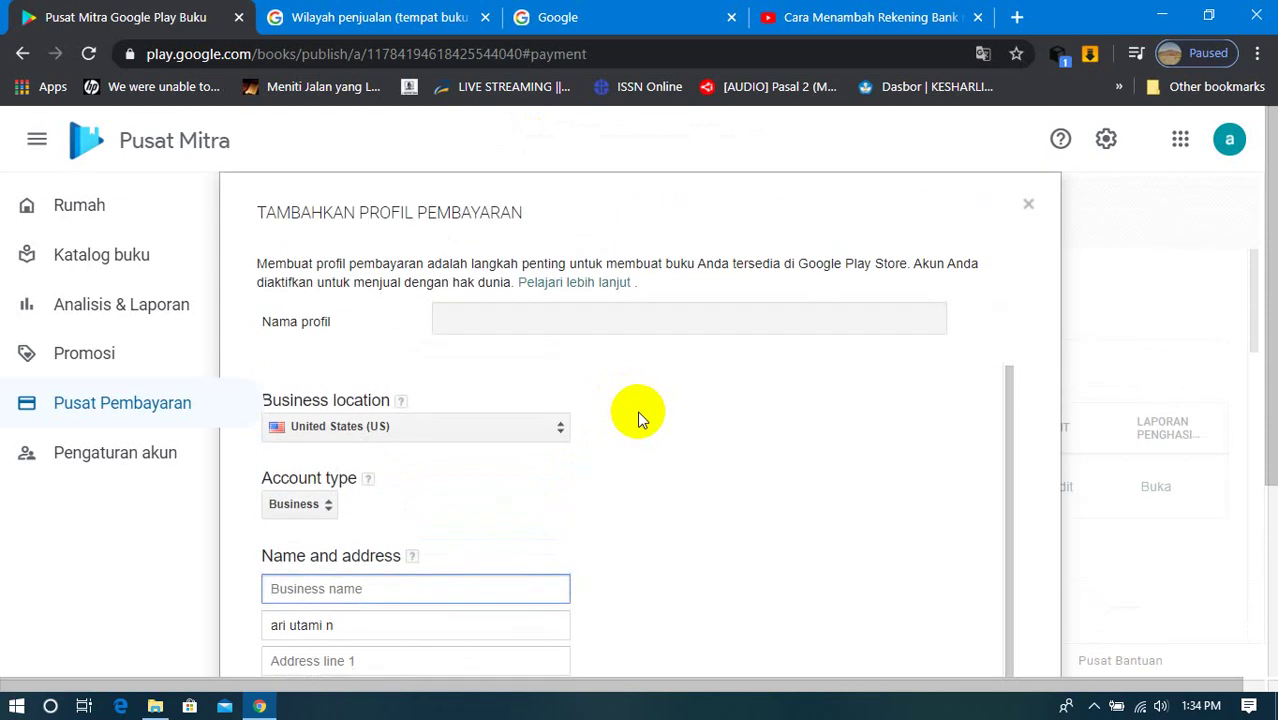
pyautogui.click(1029, 205)
# Step: Start a new sales territory with Tambahkan Wilayah
pyautogui.scroll(-5, 636, 370)
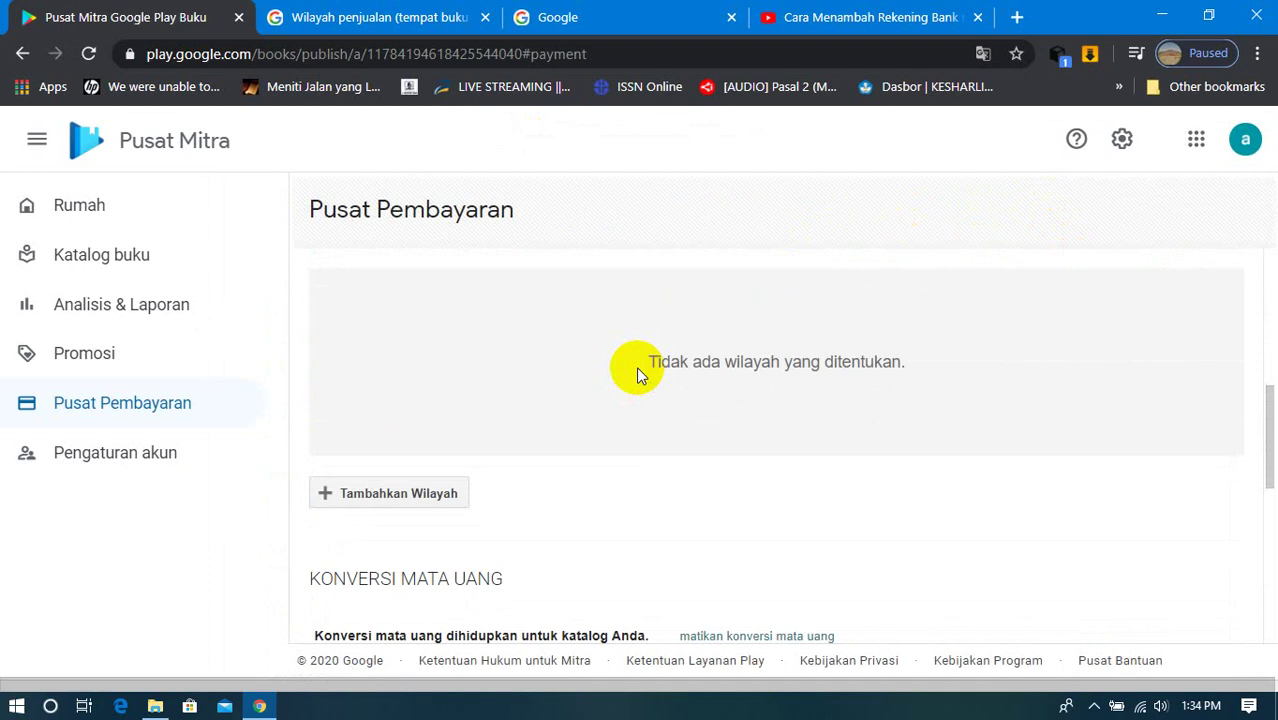
pyautogui.scroll(1, 535, 381)
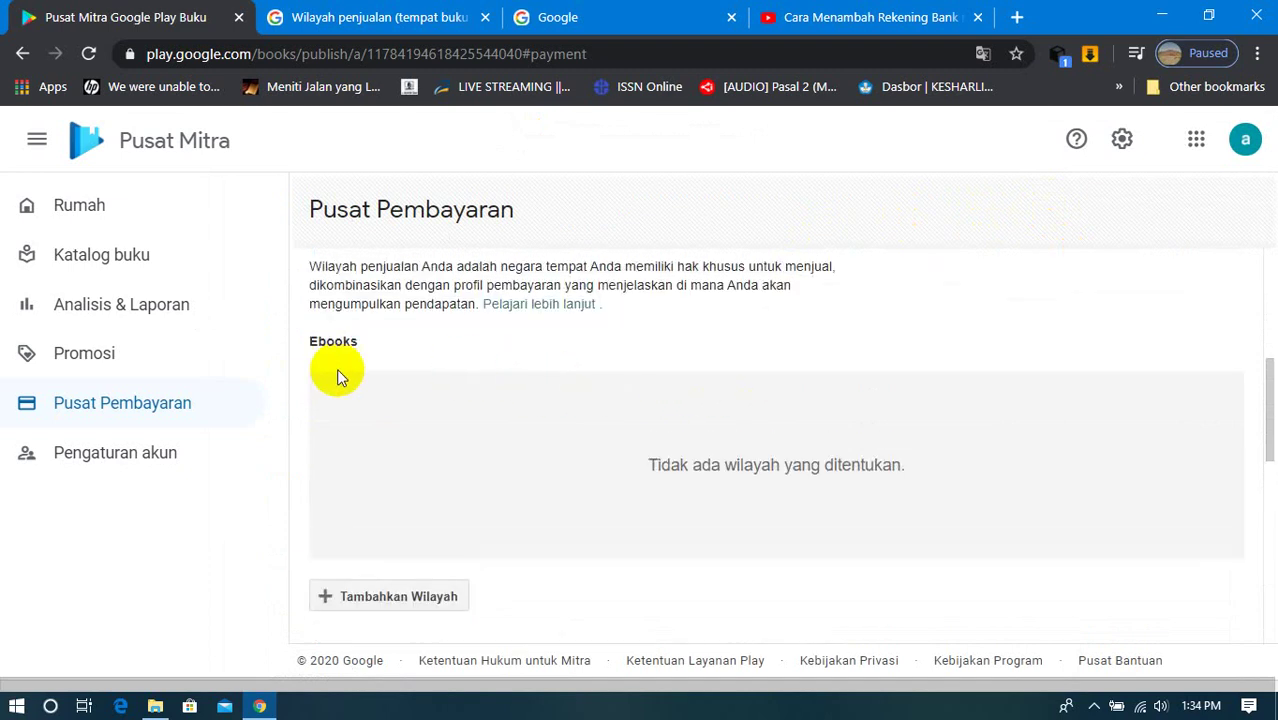
pyautogui.scroll(-1, 446, 413)
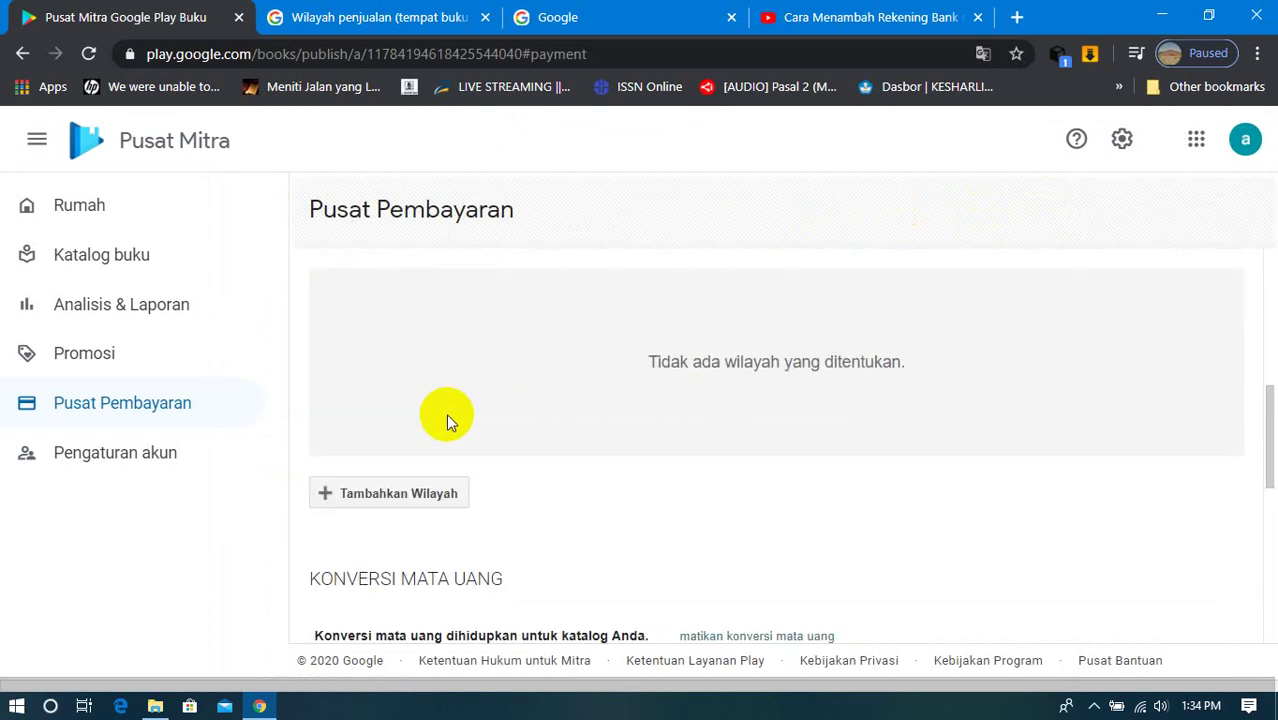
pyautogui.click(430, 495)
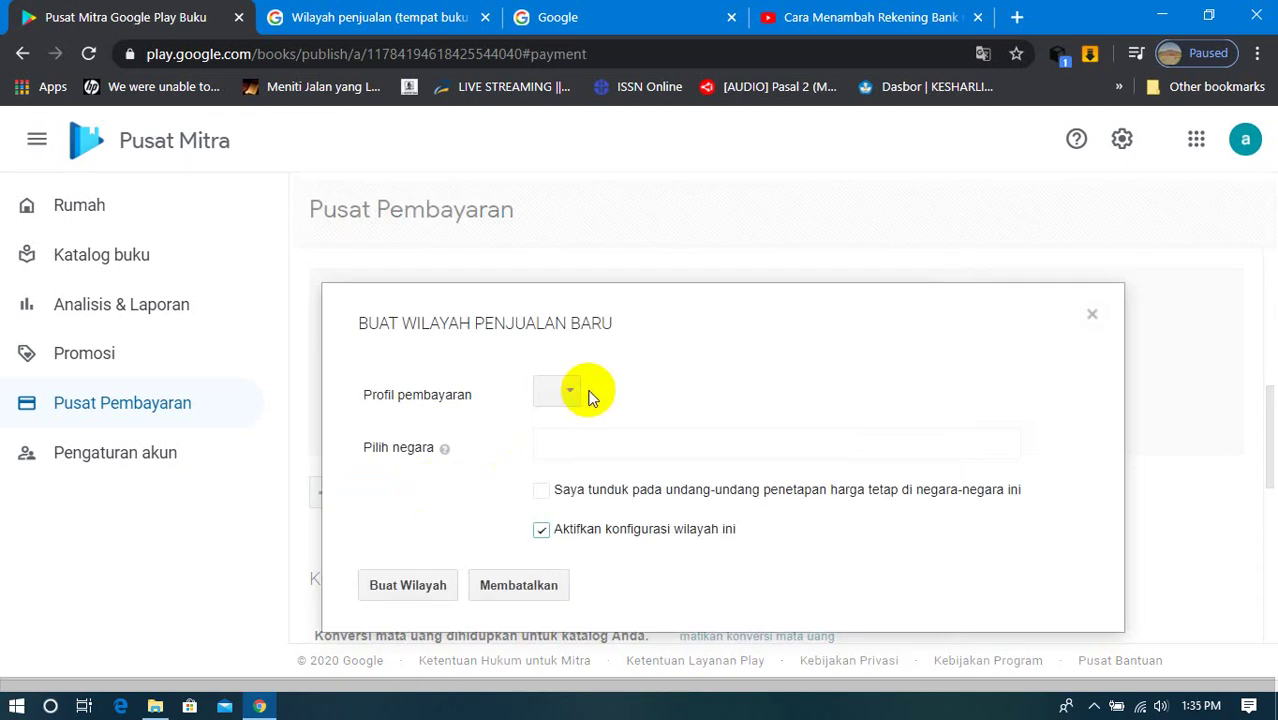
# Step: Link the territory to the existing payment profile and find the WORLD code in the country-list formatting help
pyautogui.click(568, 395)
pyautogui.click(571, 440)
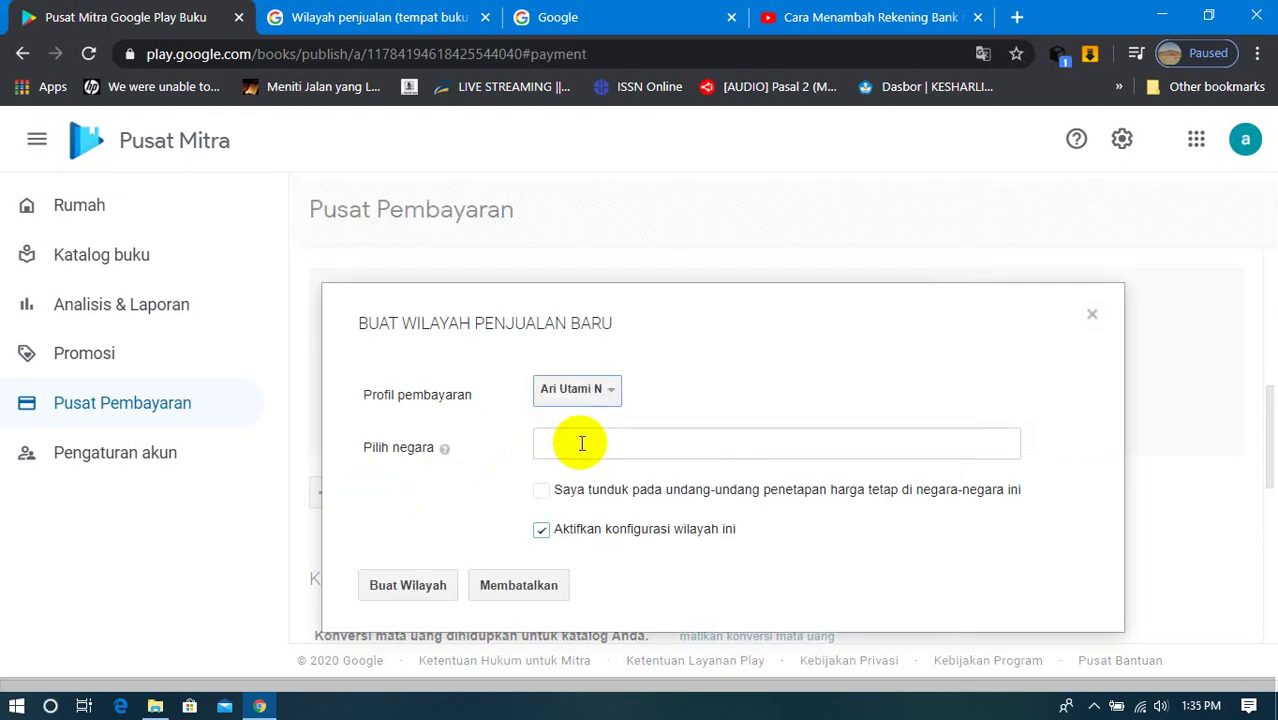
pyautogui.click(592, 441)
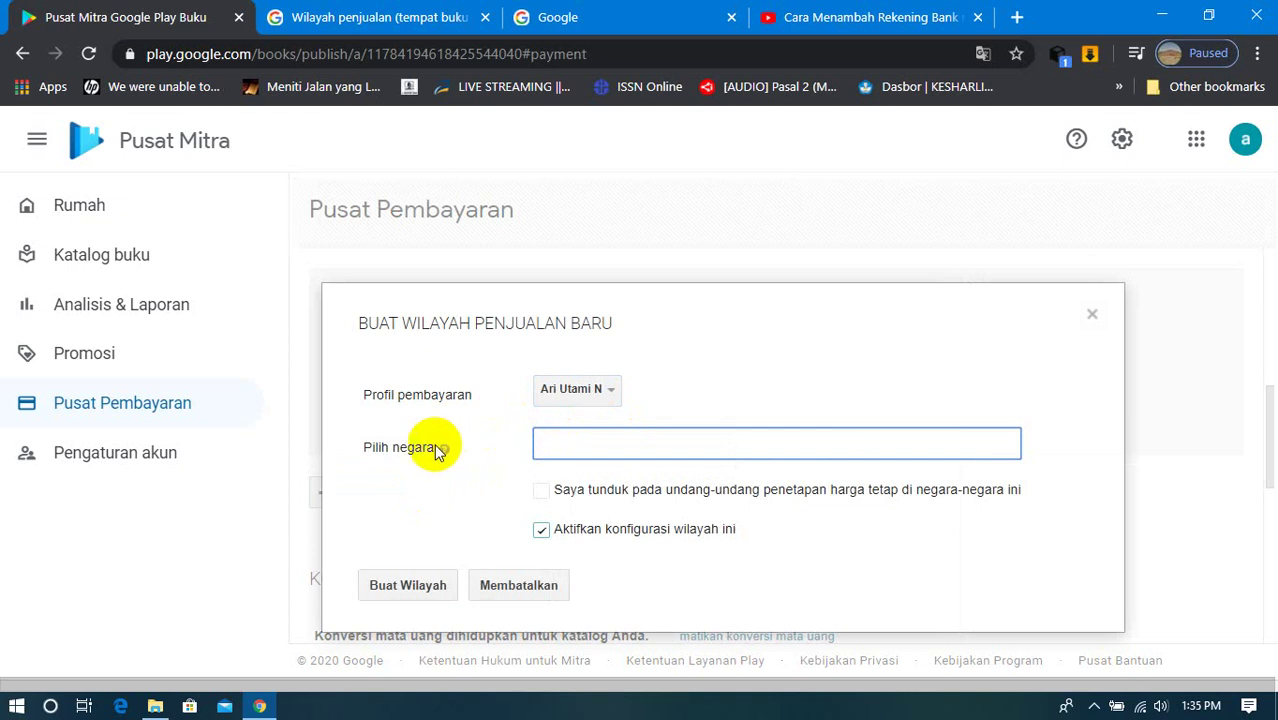
pyautogui.moveTo(444, 448)
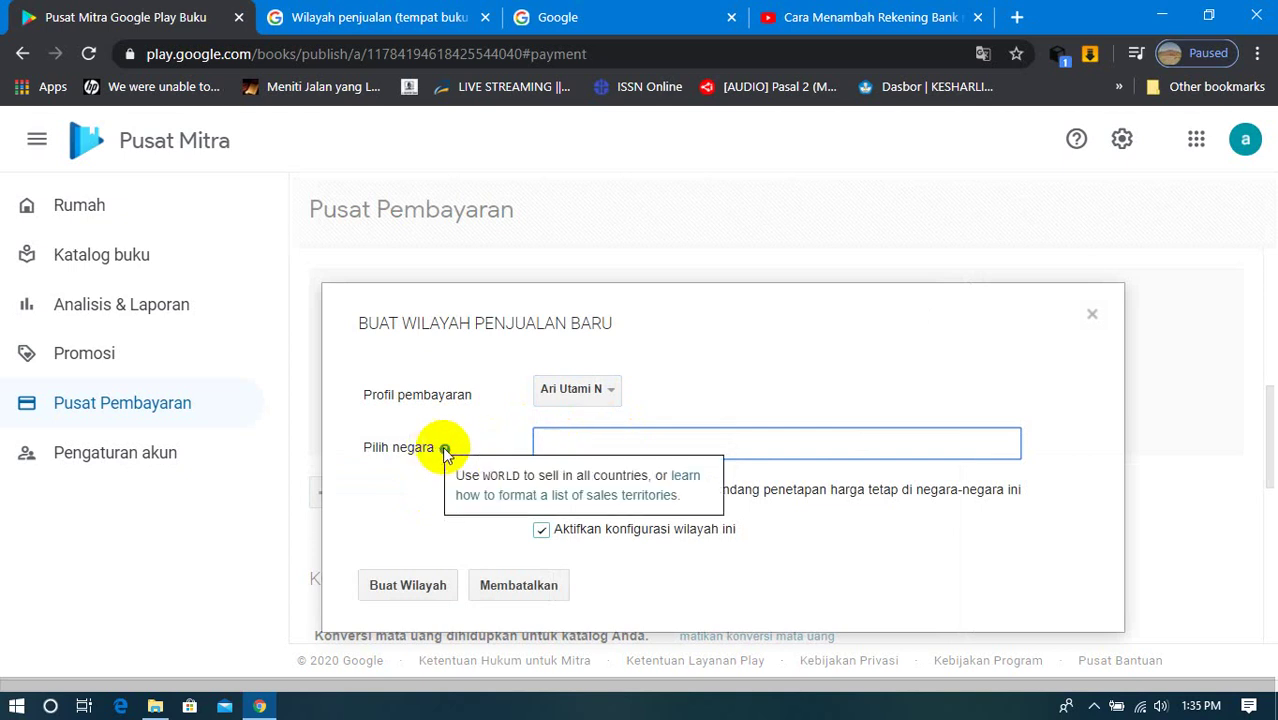
pyautogui.click(487, 496)
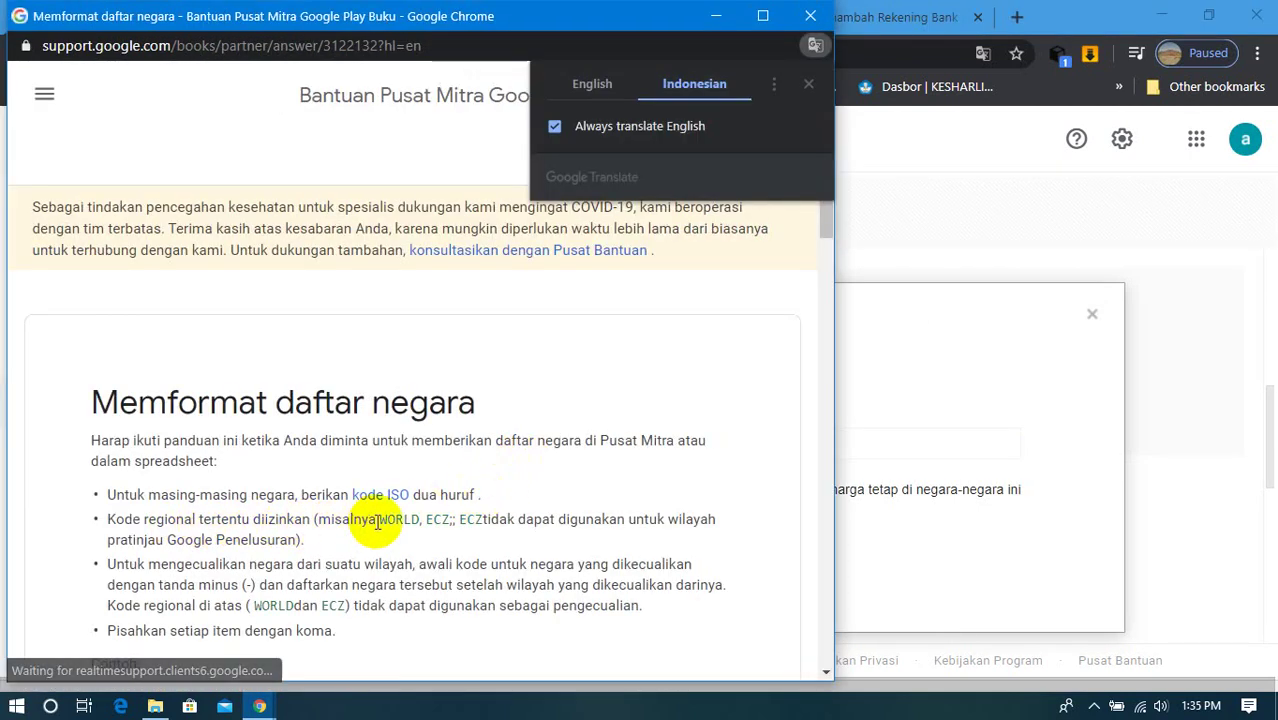
pyautogui.moveTo(378, 520); pyautogui.dragTo(421, 527)
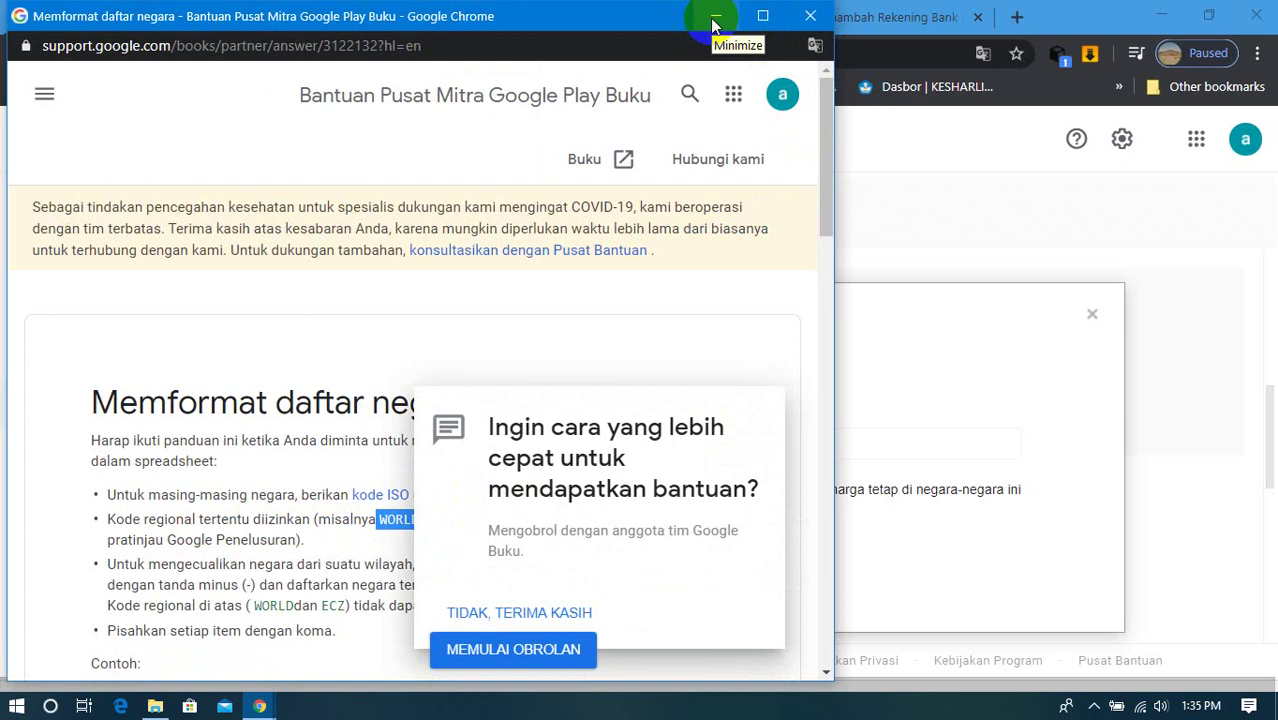
pyautogui.click(453, 610)
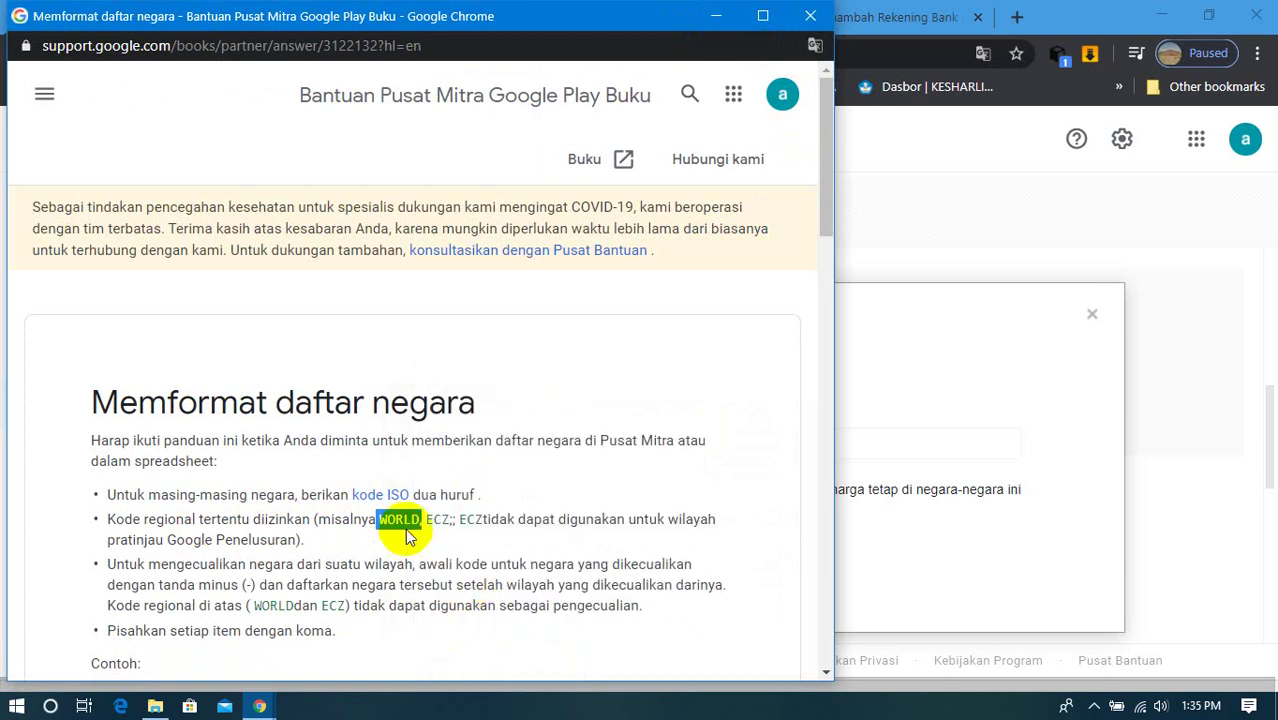
pyautogui.click(720, 24)
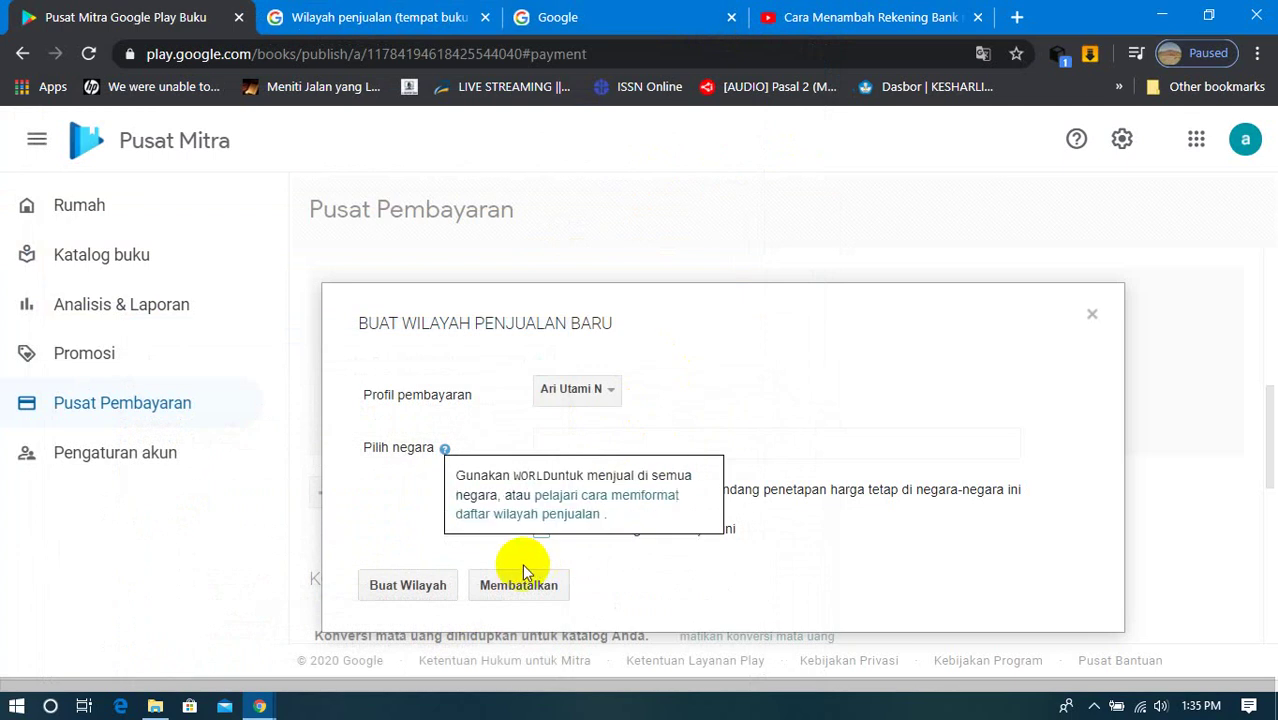
# Step: Enter WORLD as the country and create the territory without the fixed-price agreement
pyautogui.click(565, 437)
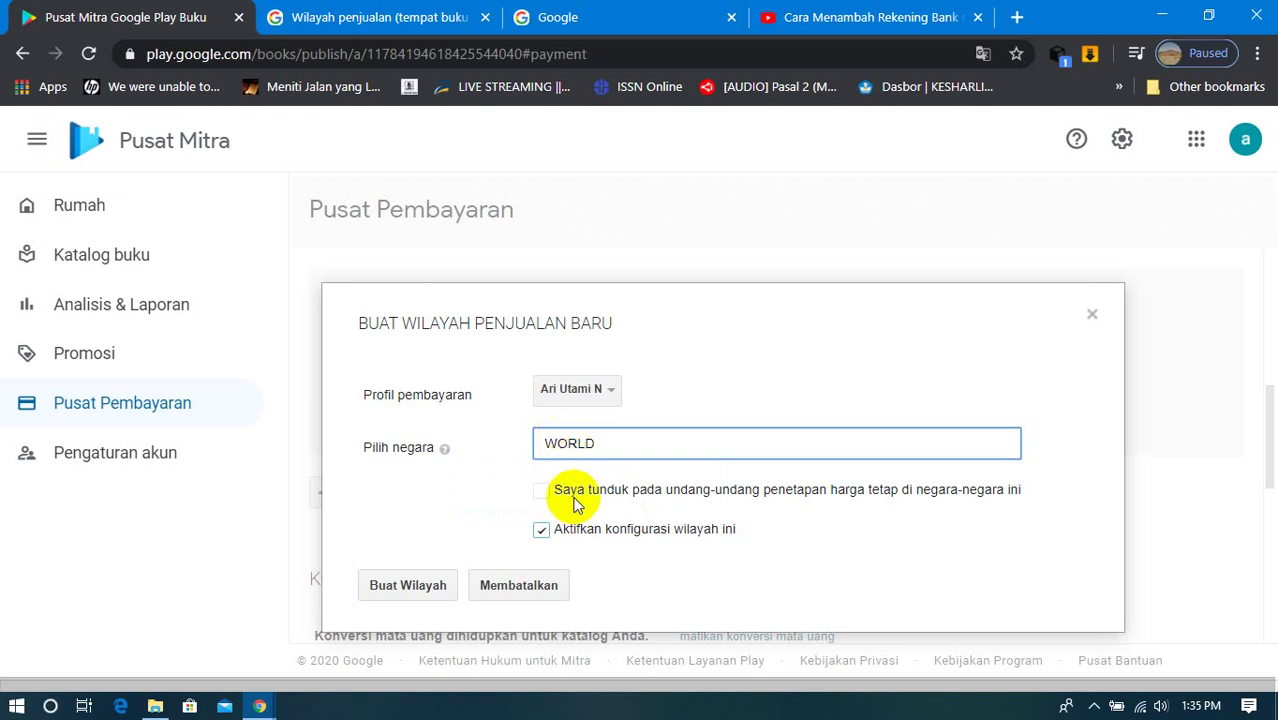
pyautogui.click(446, 449)
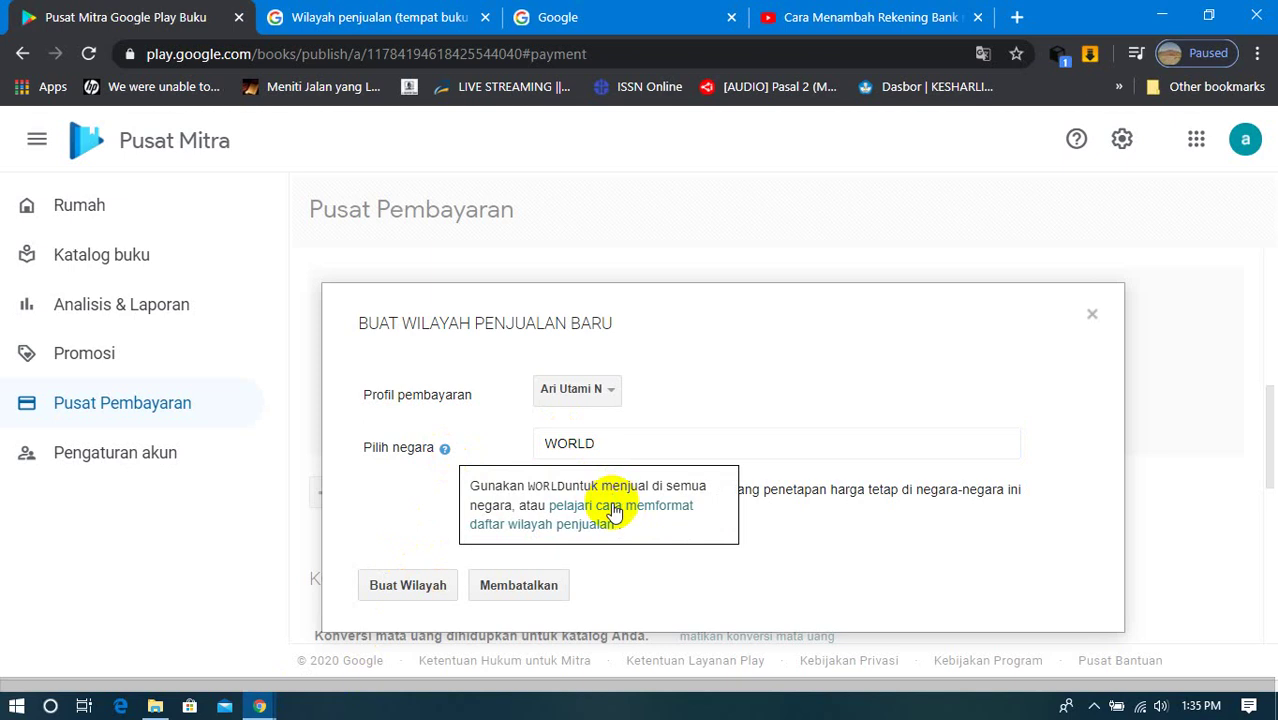
pyautogui.click(614, 510)
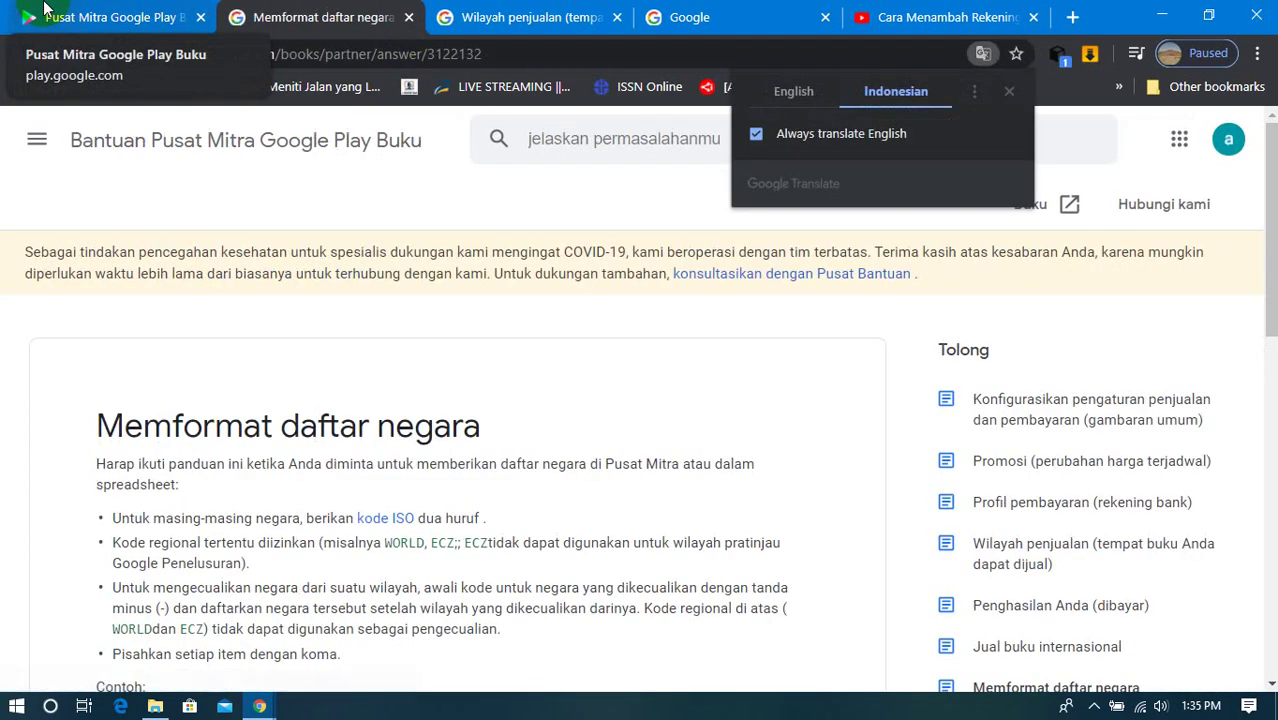
pyautogui.click(175, 17)
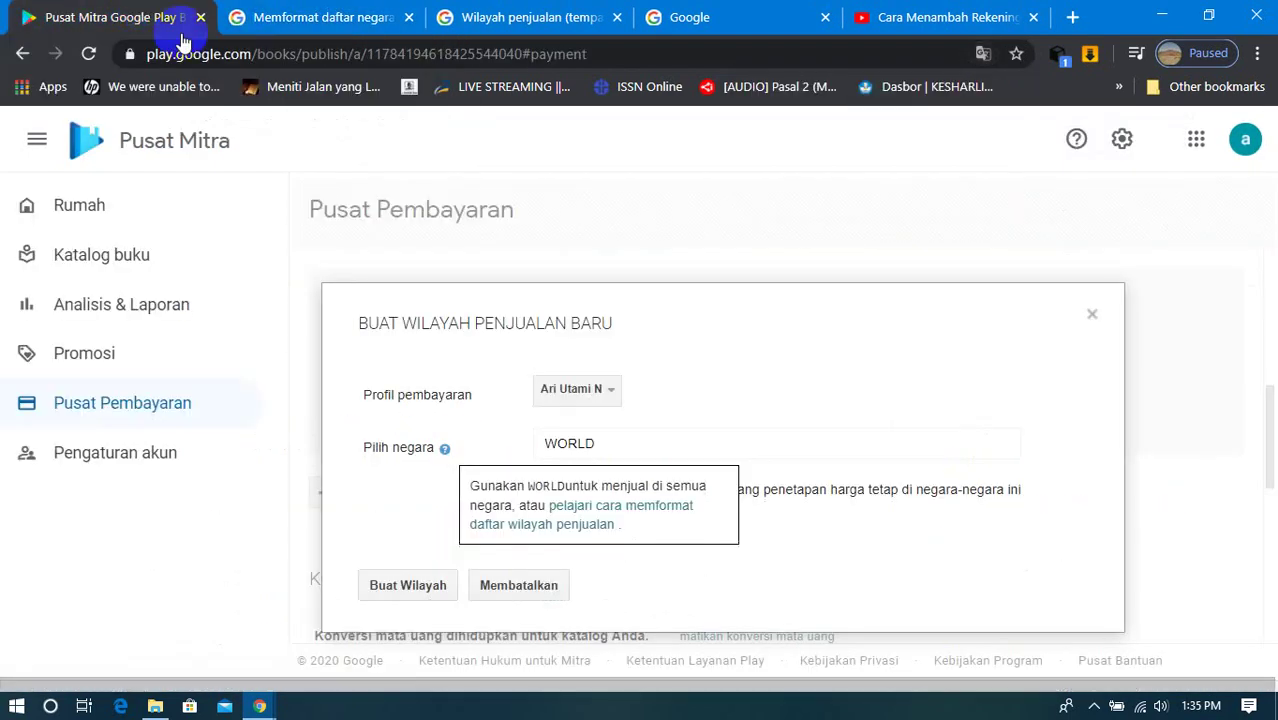
pyautogui.click(616, 443)
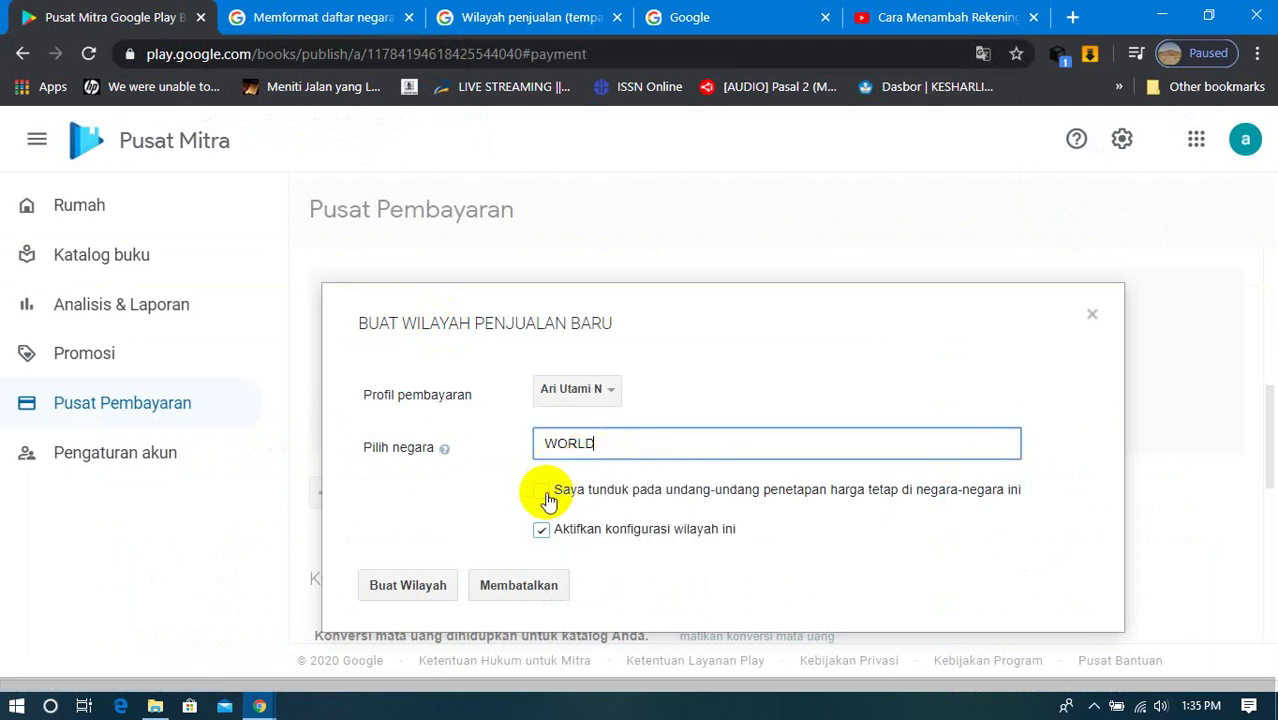
pyautogui.click(544, 492)
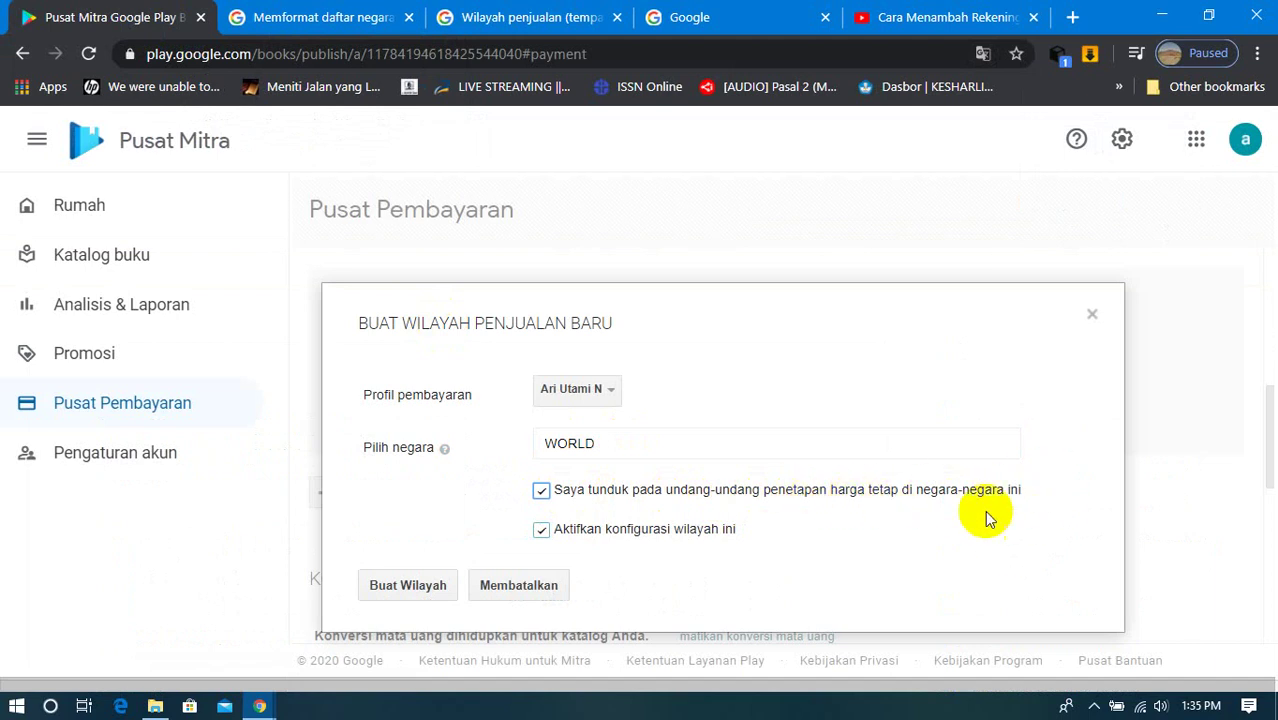
pyautogui.click(407, 590)
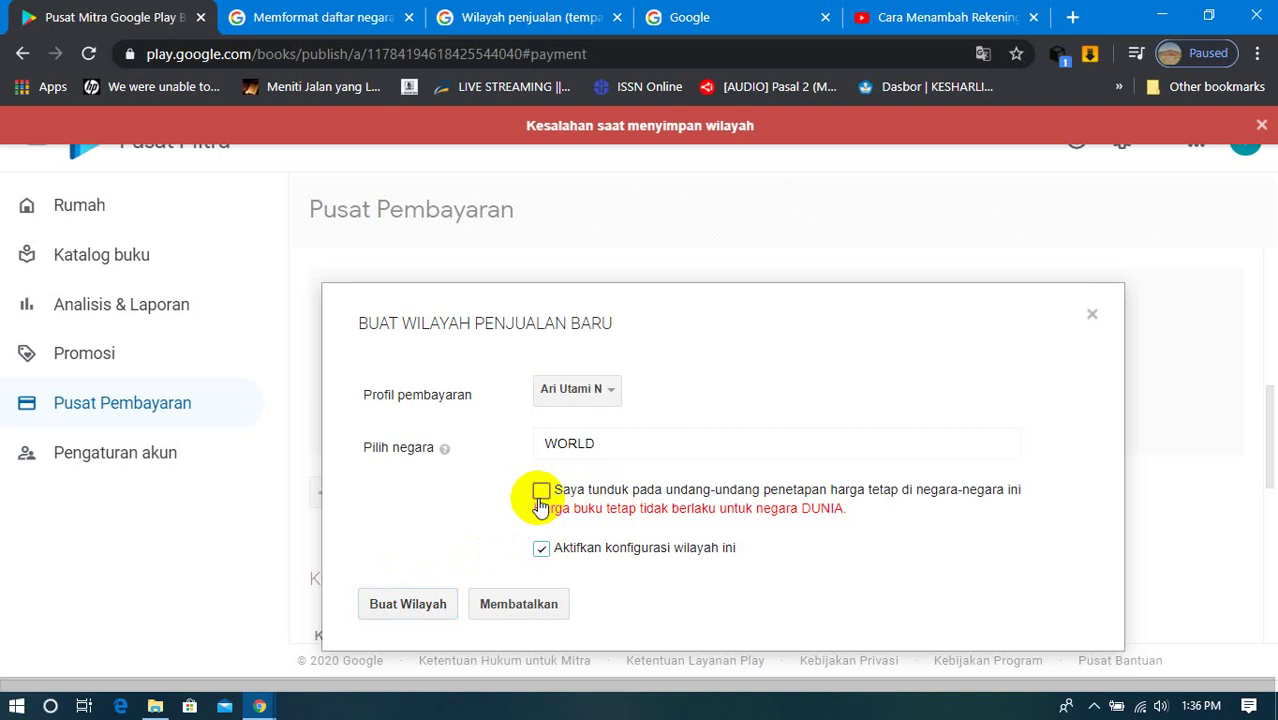
pyautogui.click(400, 612)
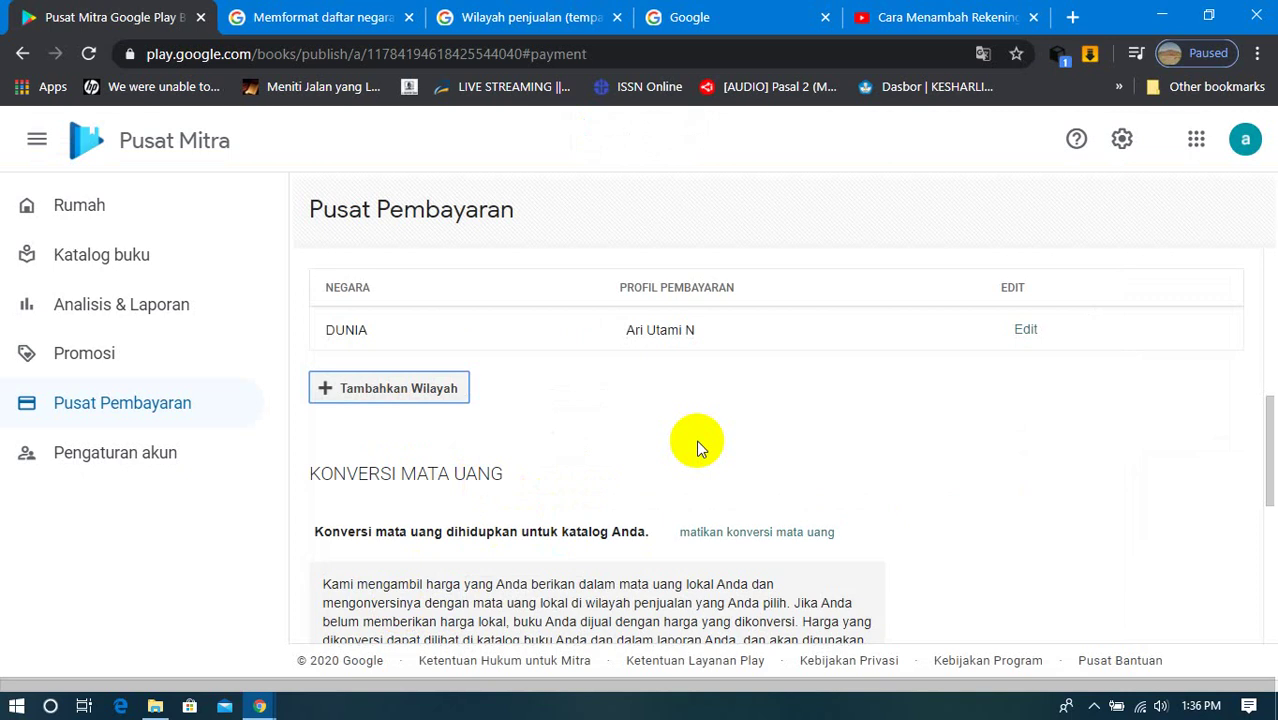
pyautogui.scroll(-1, 697, 445)
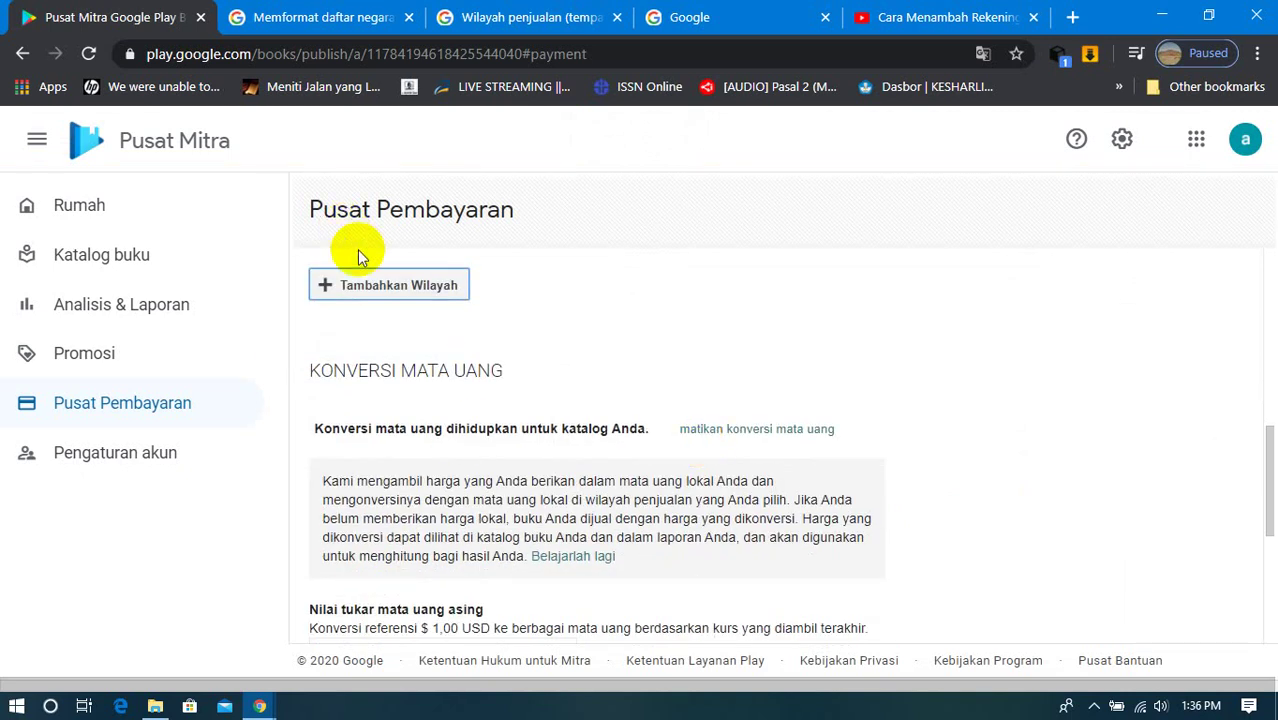
pyautogui.scroll(2, 471, 395)
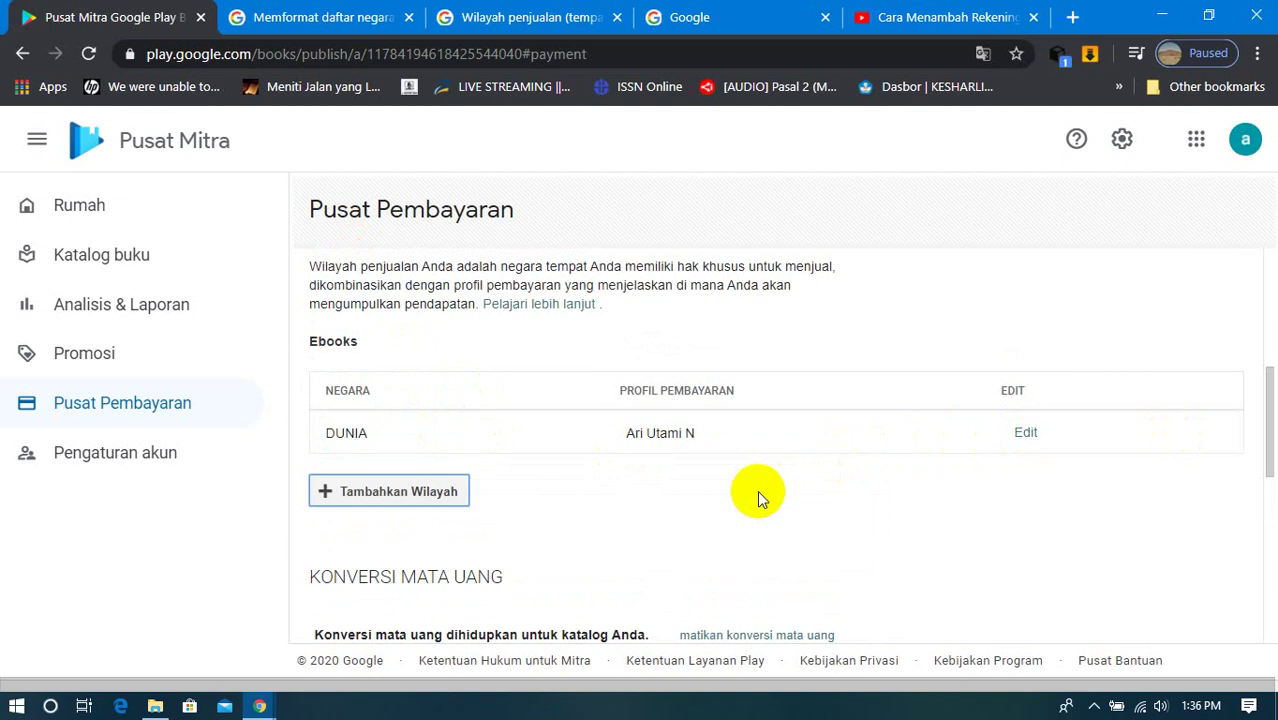
pyautogui.click(1028, 434)
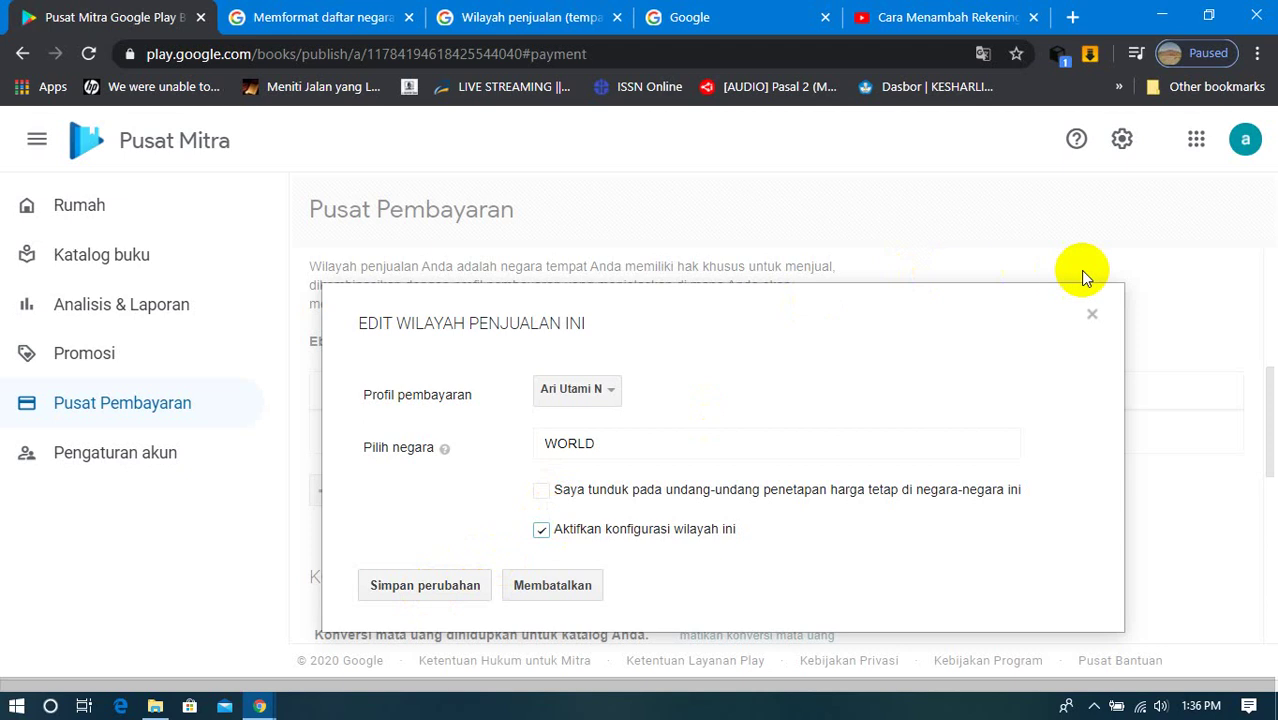
pyautogui.click(1092, 318)
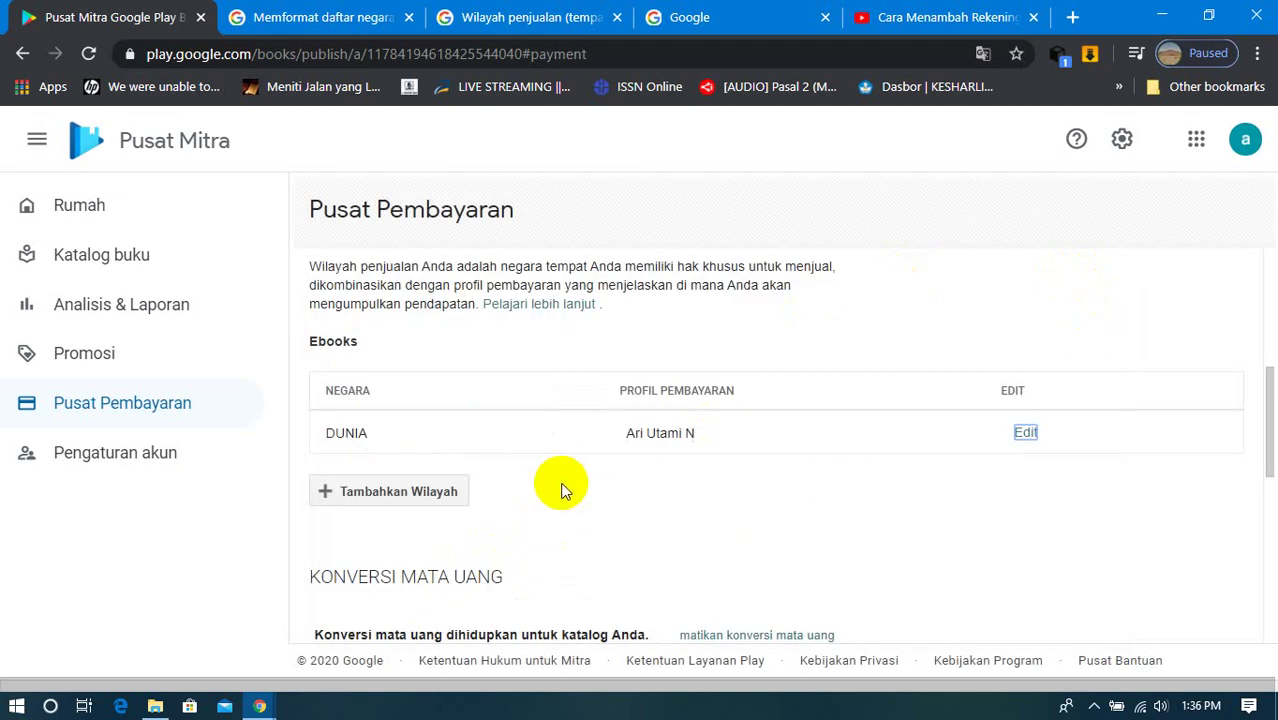
pyautogui.scroll(-3, 561, 490)
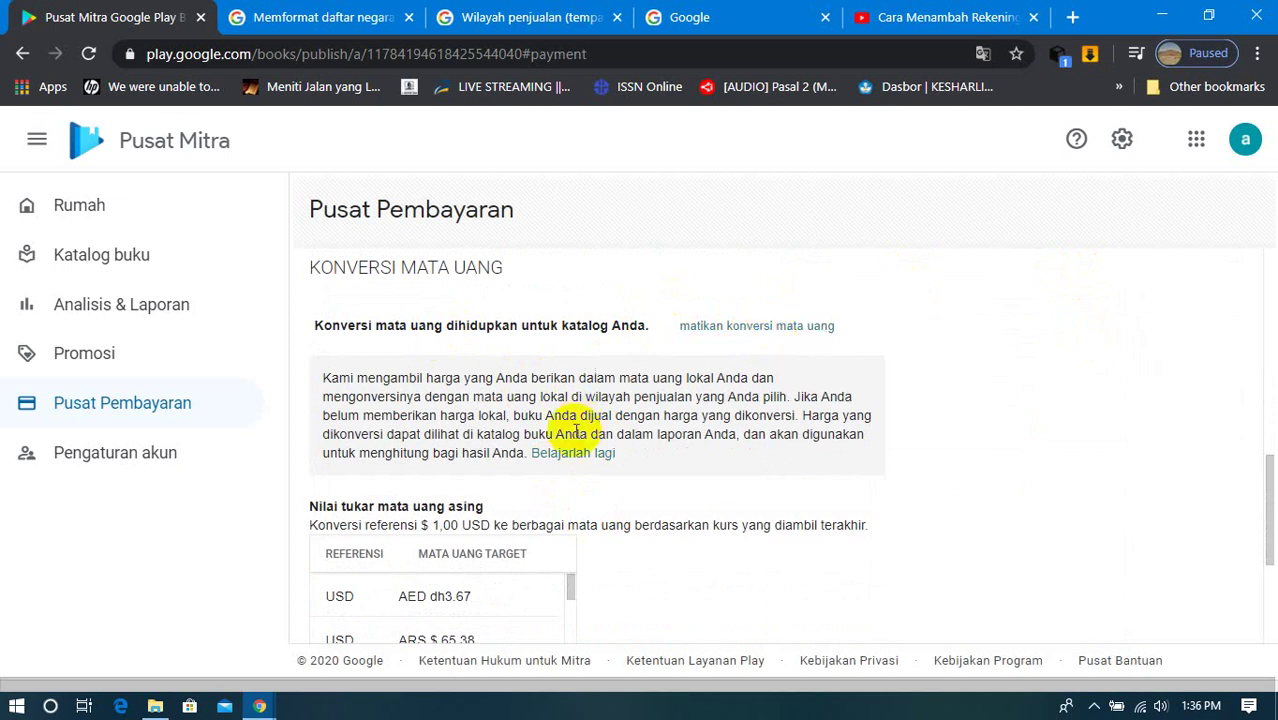
# Step: Refresh the foreign exchange rates to the latest figures
pyautogui.scroll(-2, 570, 430)
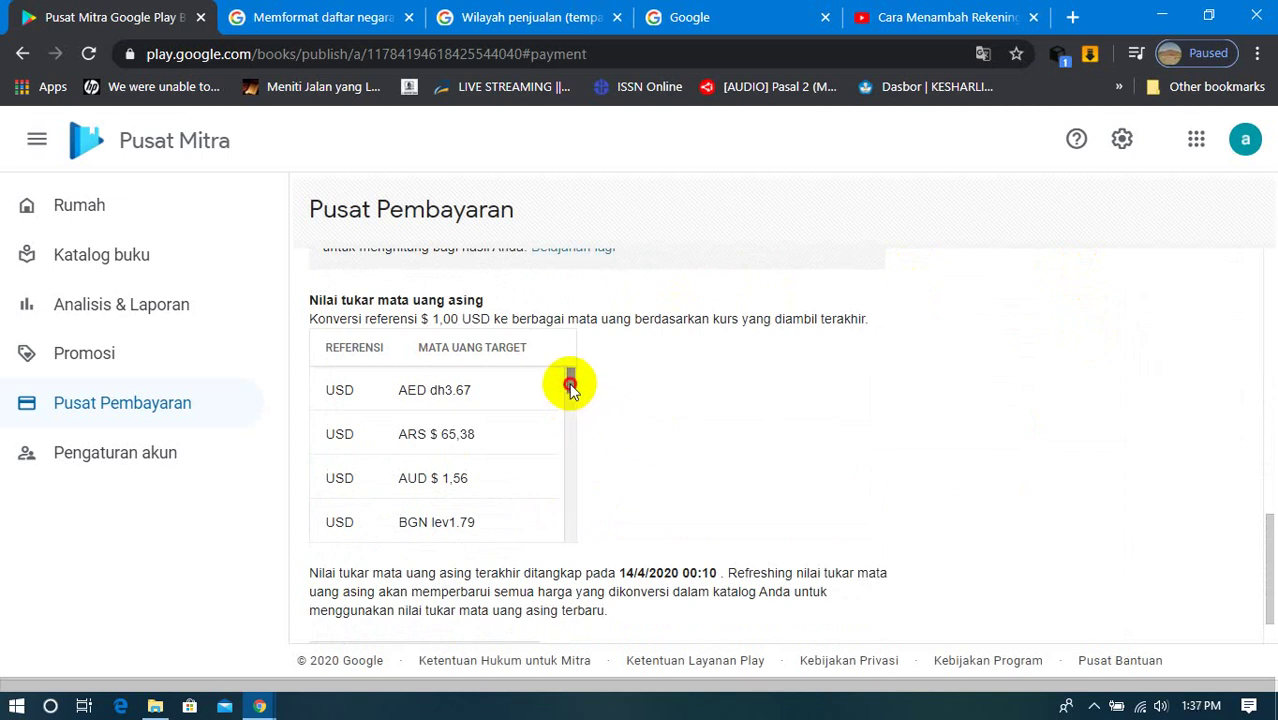
pyautogui.moveTo(570, 384); pyautogui.dragTo(570, 494)
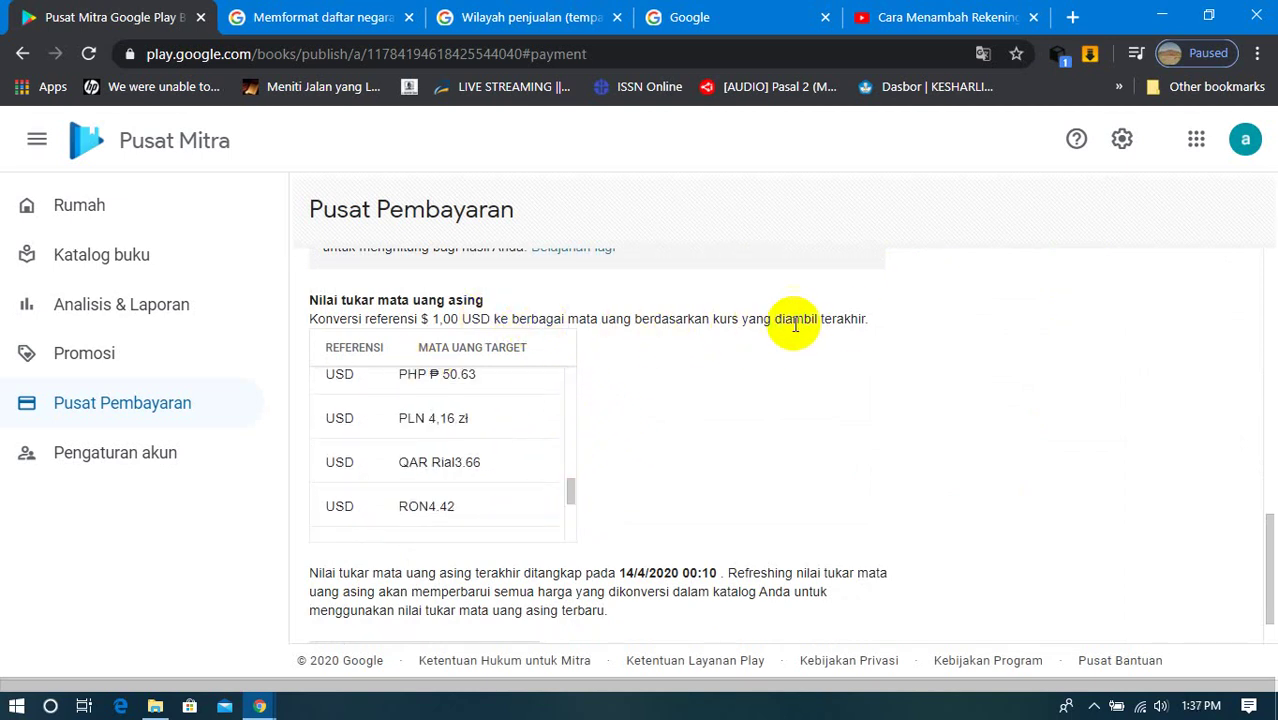
pyautogui.scroll(-1, 704, 408)
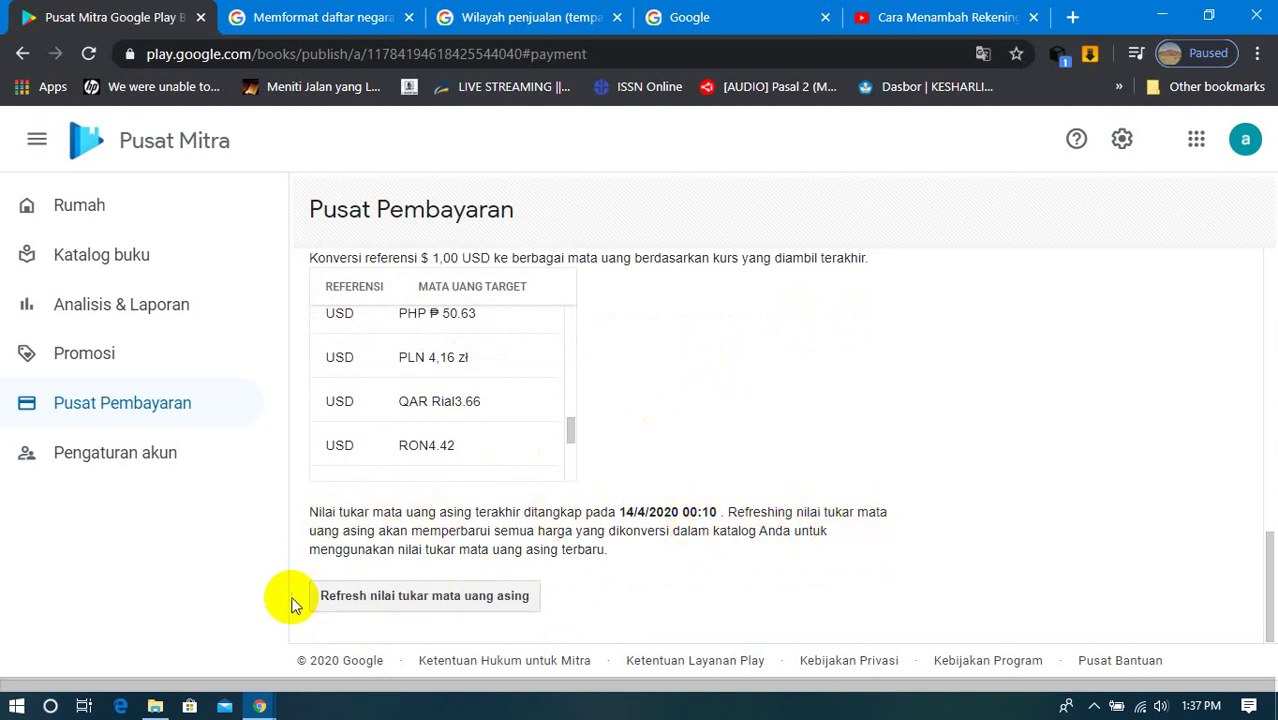
pyautogui.click(470, 603)
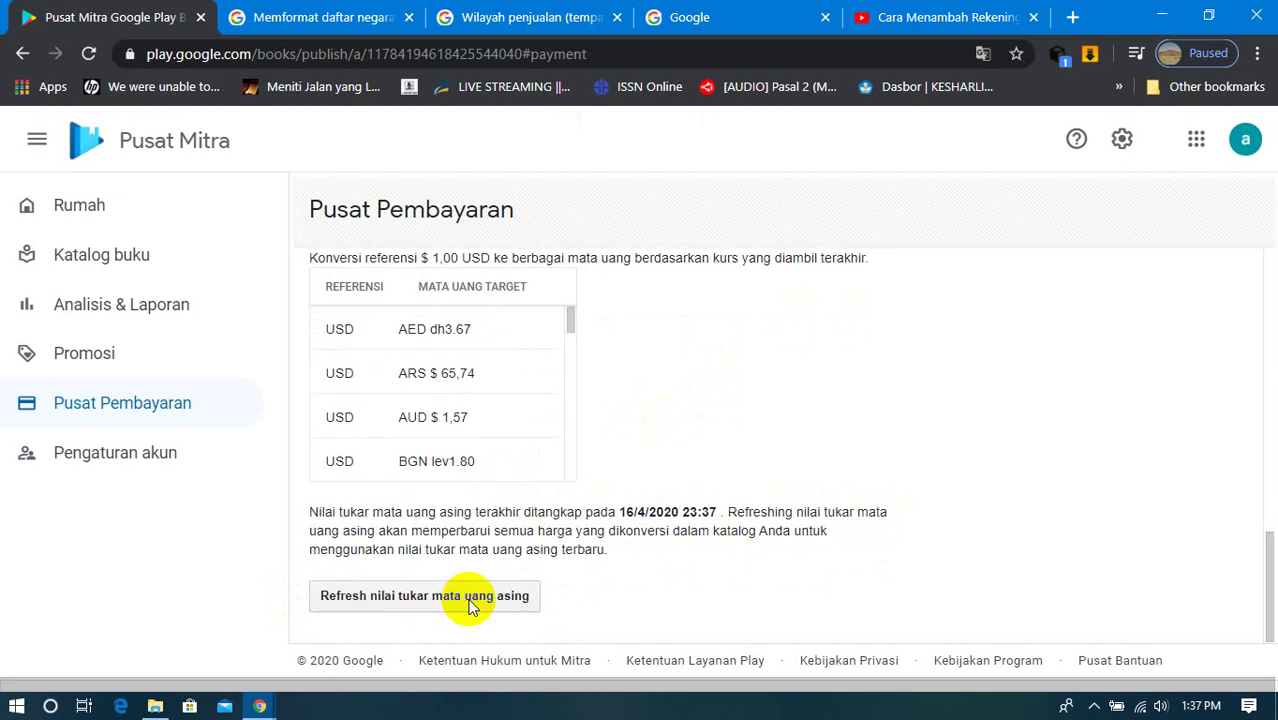
# Step: Open the 'Pelajari lebih lanjut' help article on payment profiles
pyautogui.scroll(2, 627, 463)
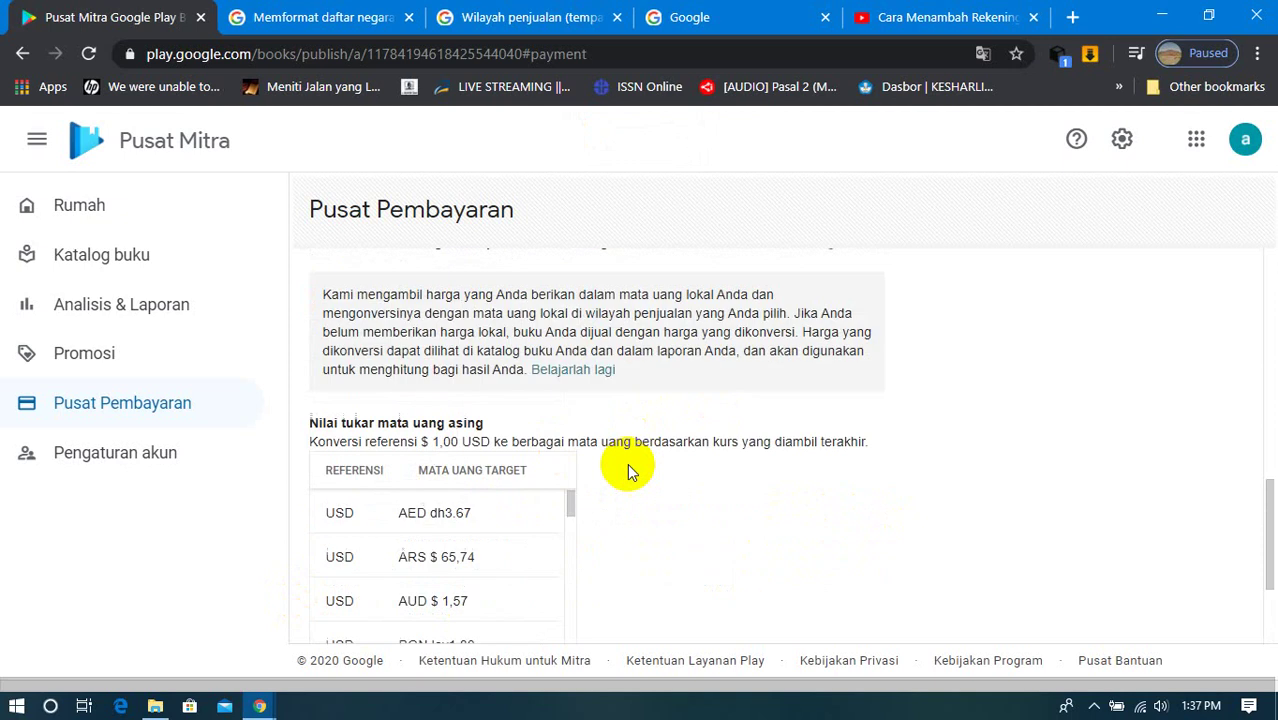
pyautogui.scroll(4, 627, 463)
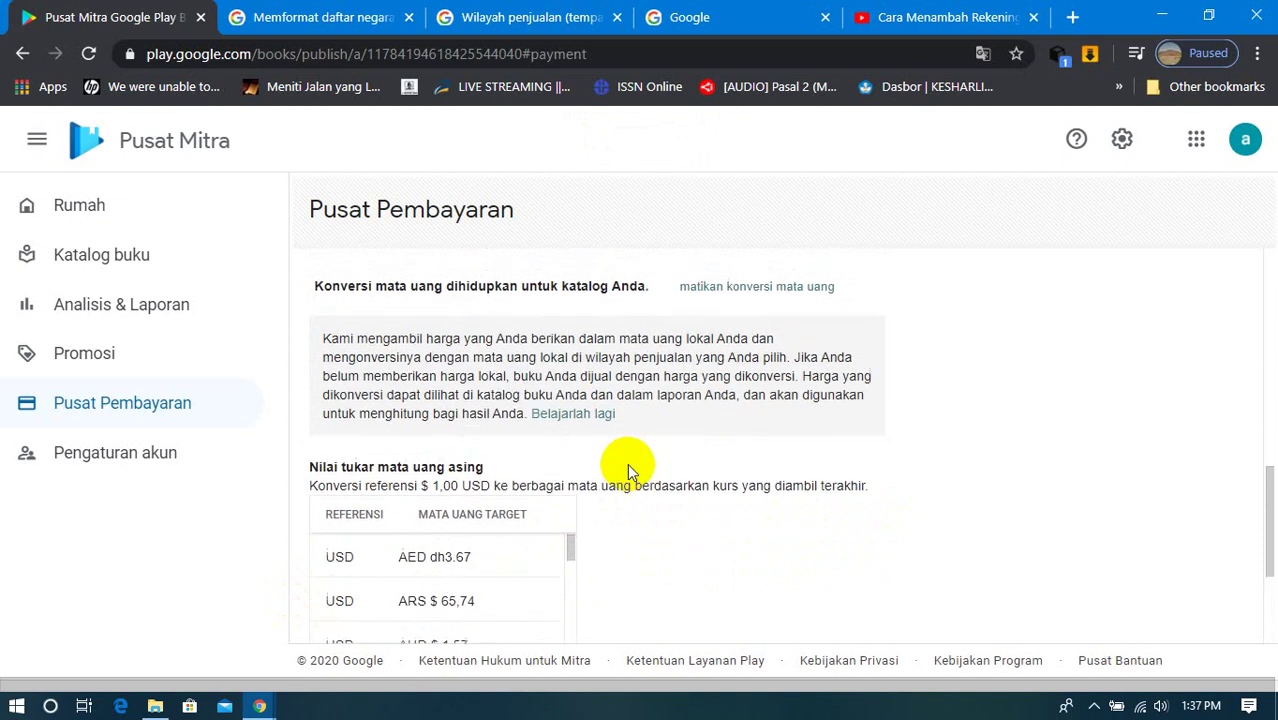
pyautogui.scroll(4, 627, 463)
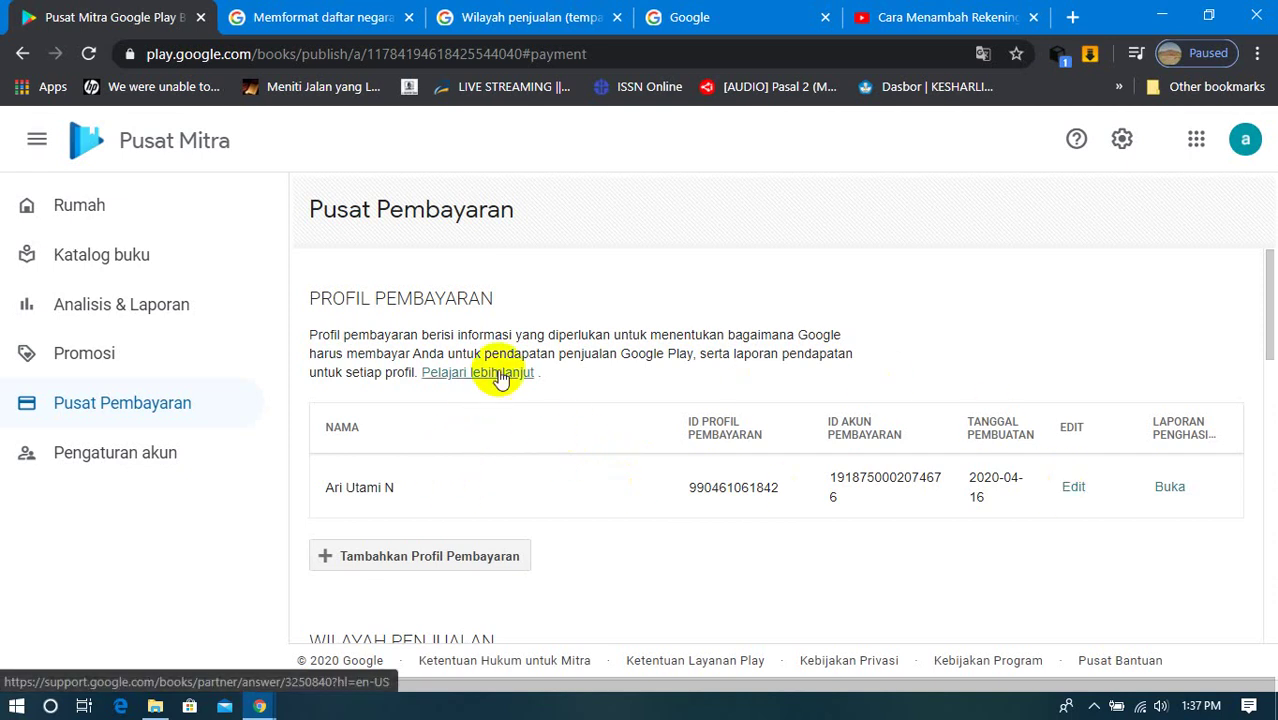
pyautogui.click(500, 374)
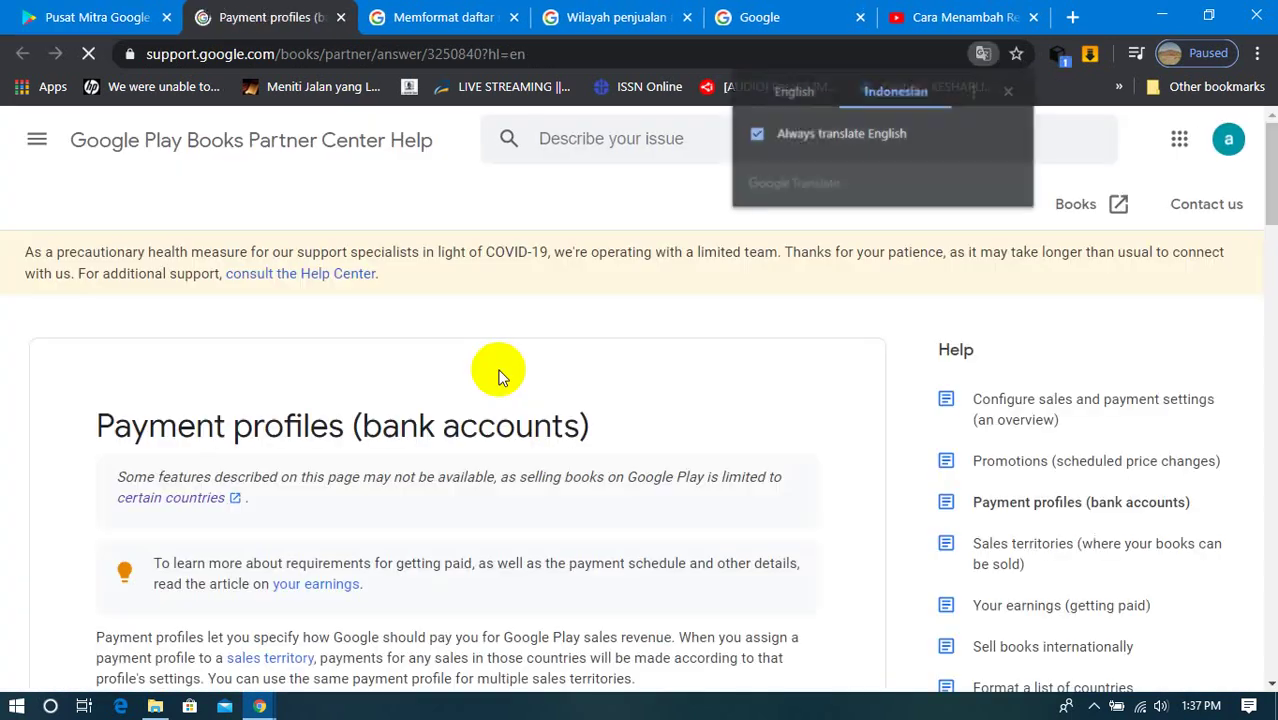
# Step: Read the help article and jump to the 'Tambahkan rekening bank baru' section
pyautogui.scroll(-2, 500, 374)
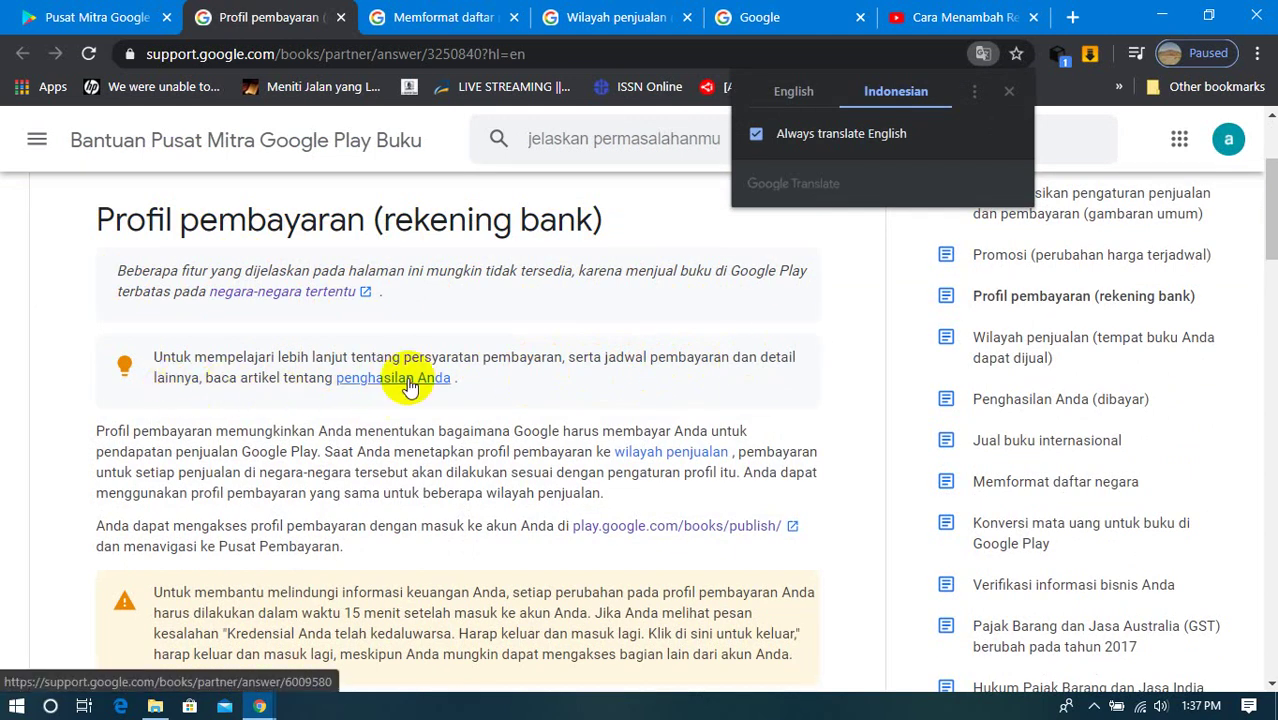
pyautogui.scroll(-1, 408, 386)
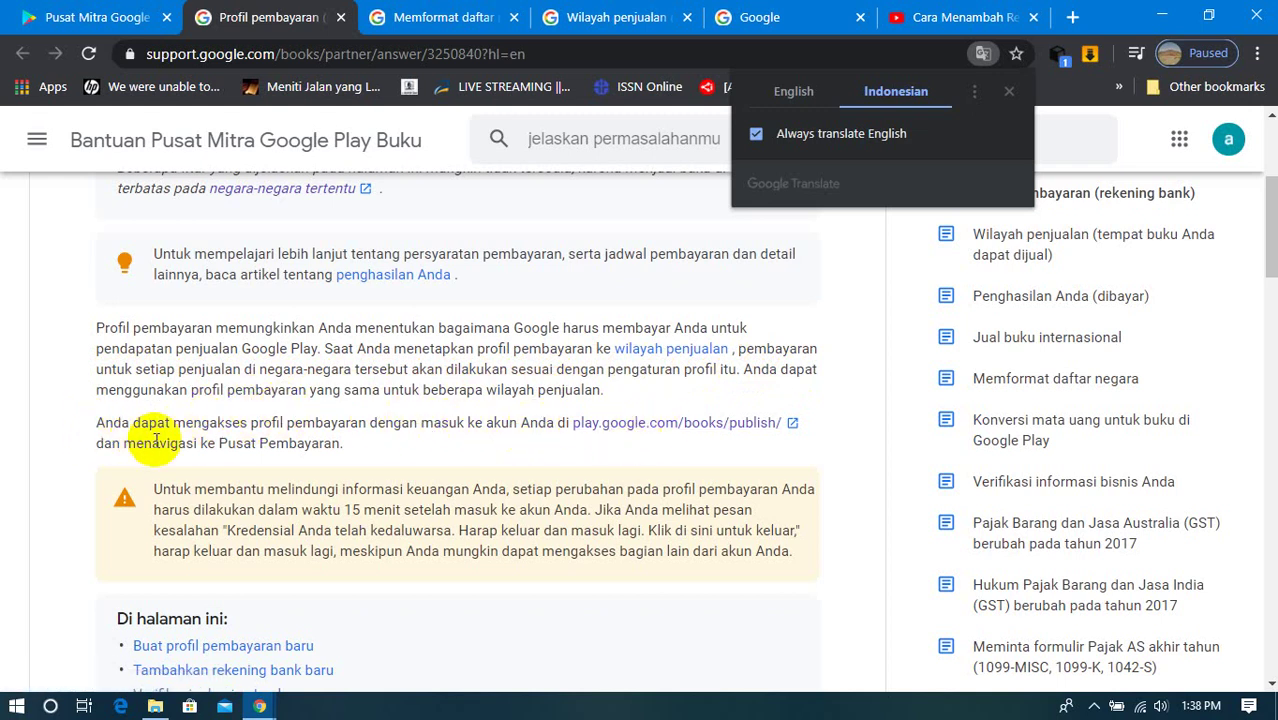
pyautogui.scroll(-2, 315, 532)
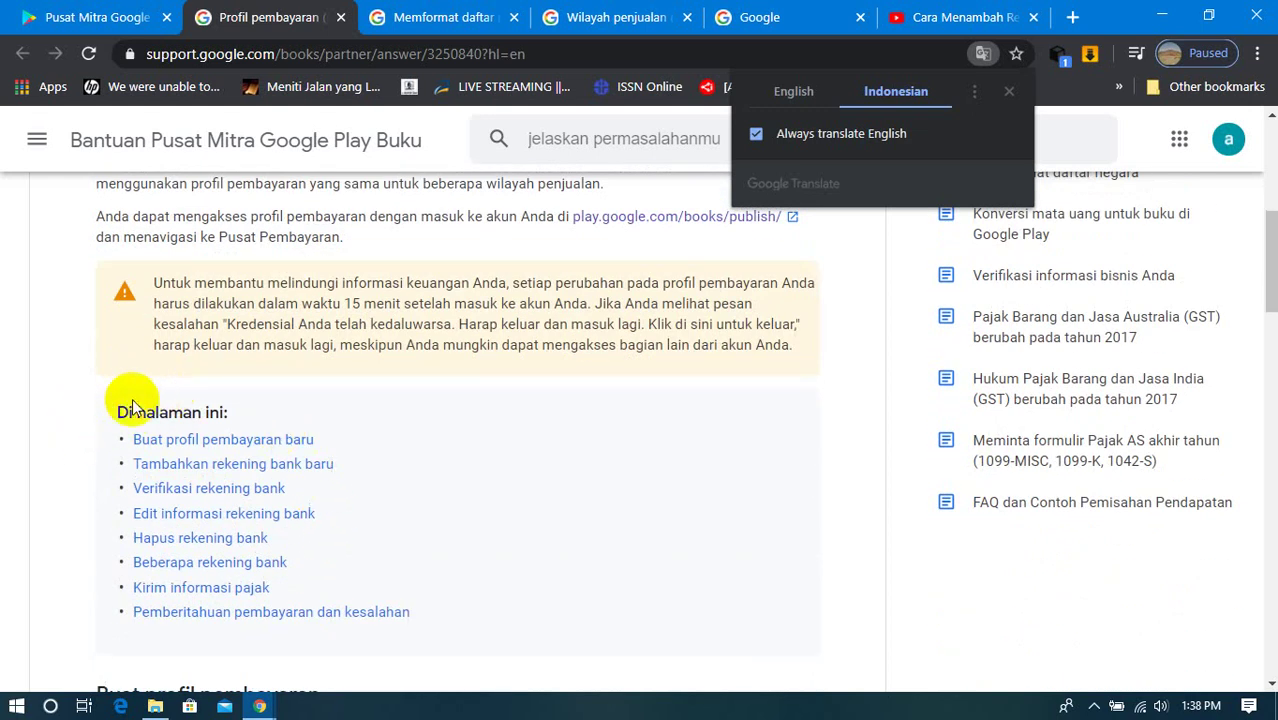
pyautogui.click(197, 463)
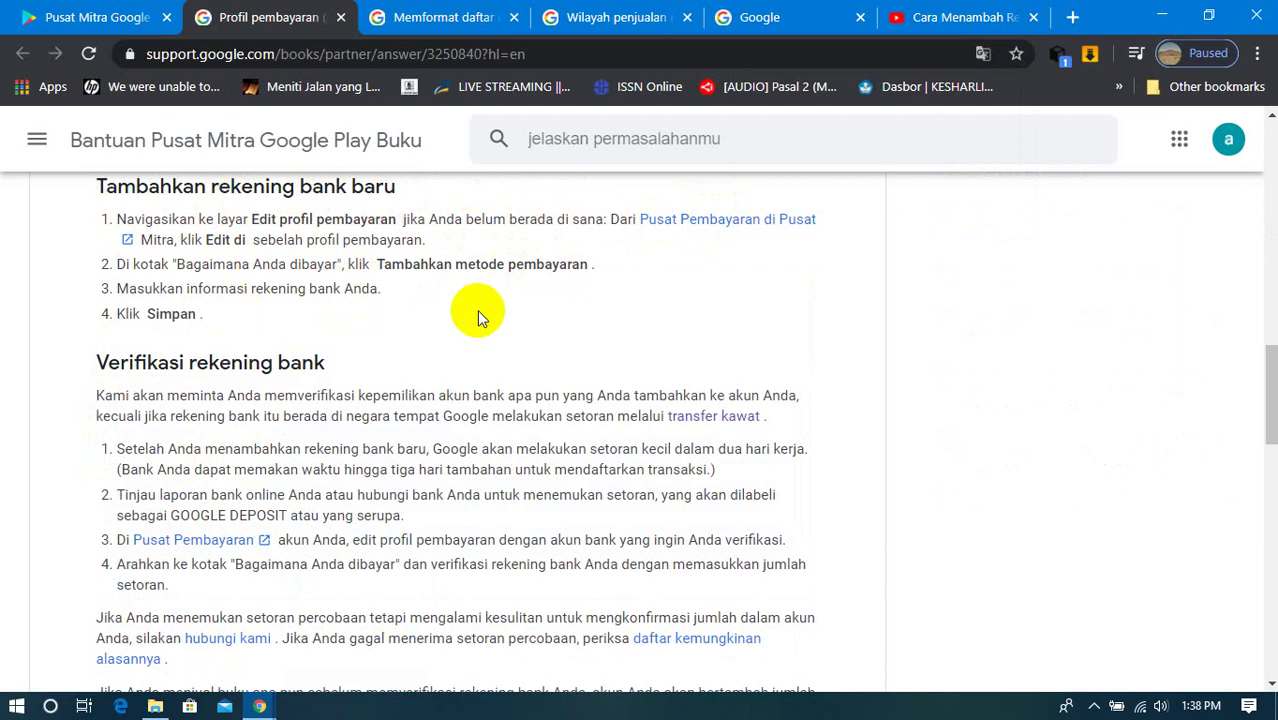
pyautogui.scroll(10, 518, 307)
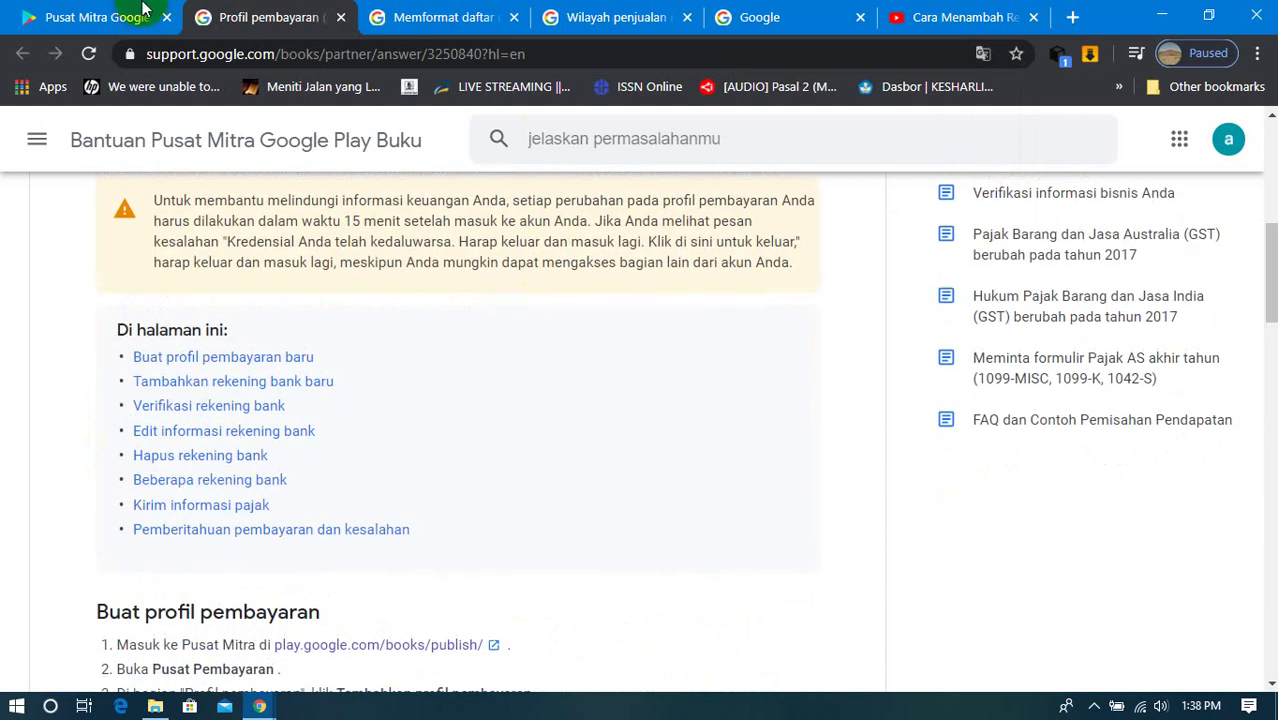
# Step: Return to the Pusat Mitra payment page tab
pyautogui.click(143, 10)
pyautogui.click(285, 13)
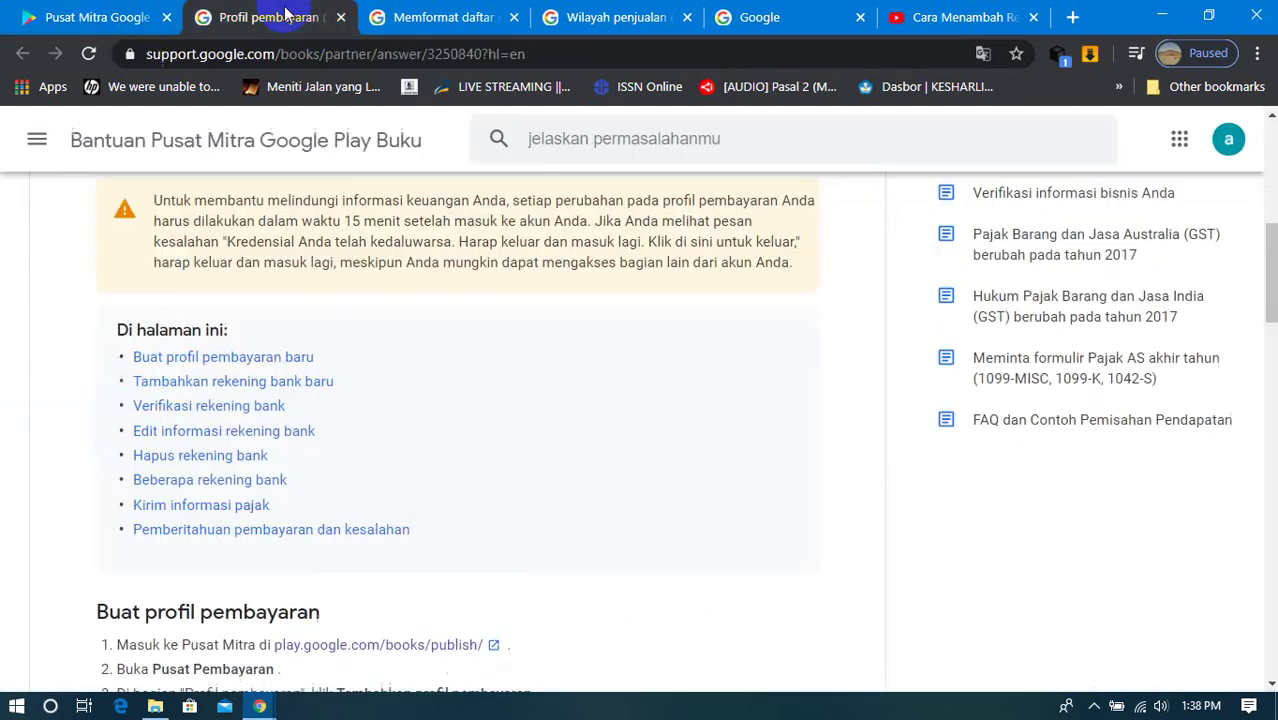
pyautogui.click(114, 17)
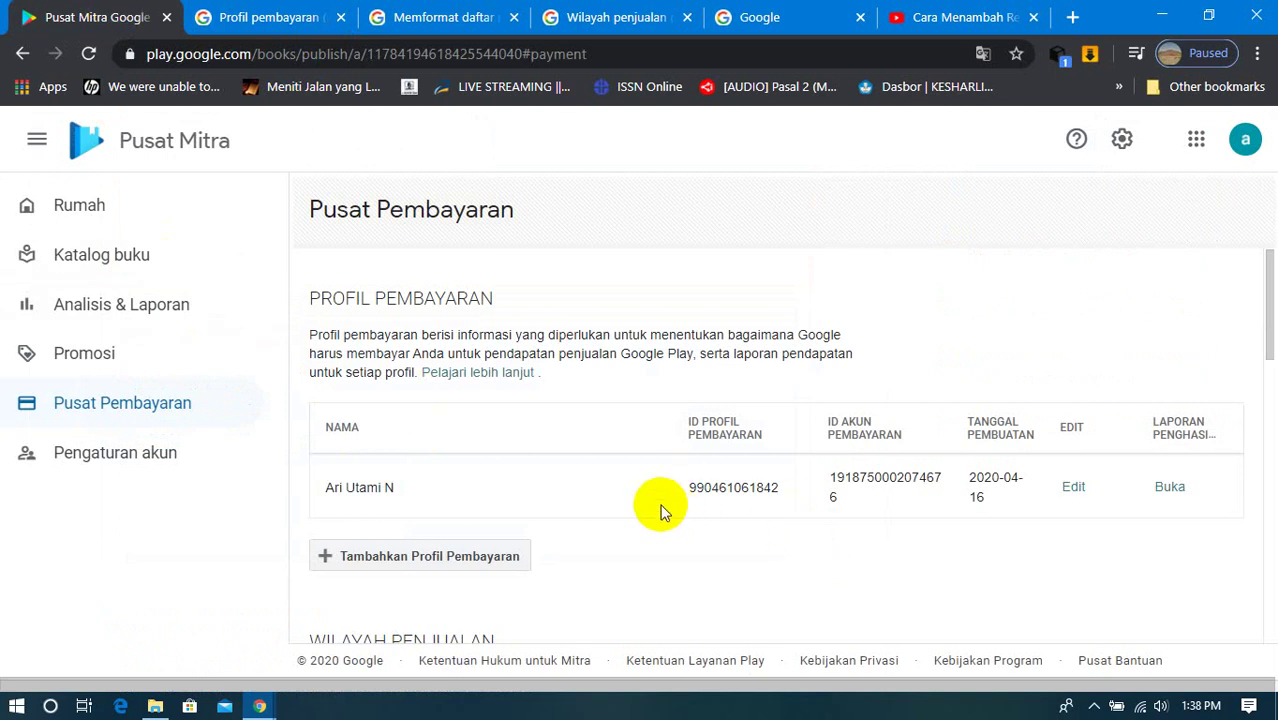
# Step: Try to edit the payment profile, moving between Home and Payment Center when it stalls
pyautogui.click(1073, 487)
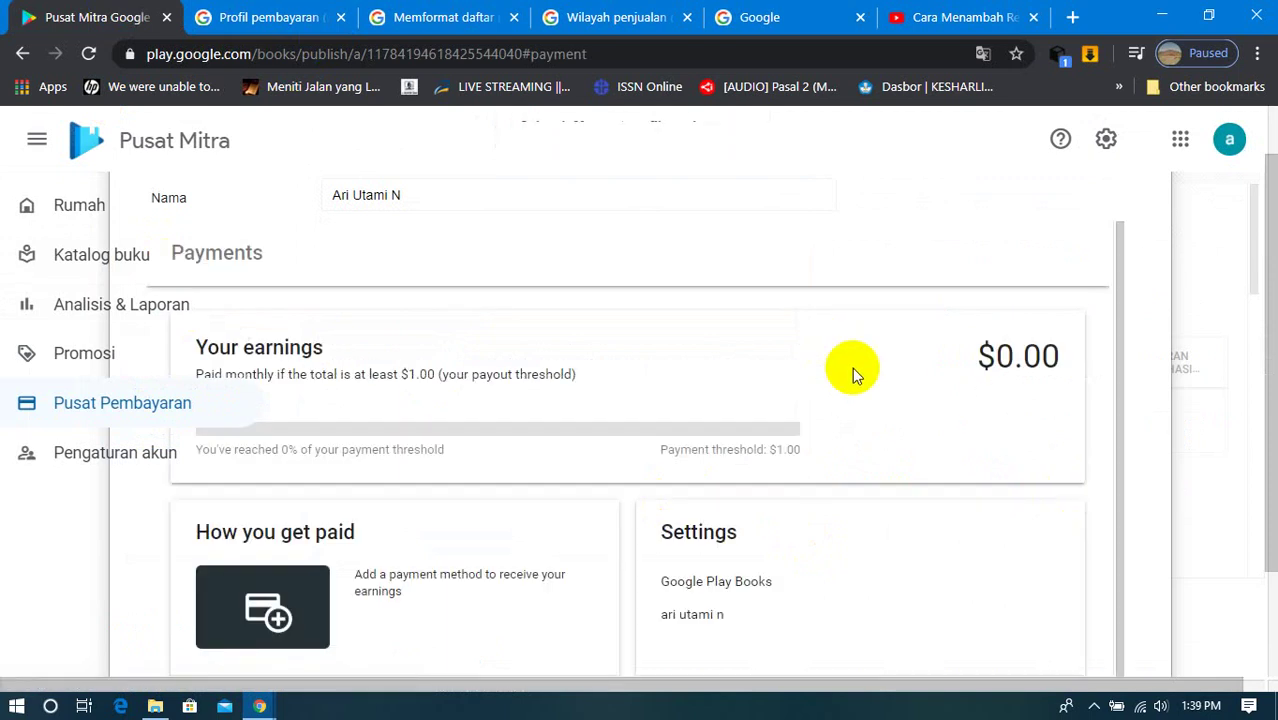
pyautogui.scroll(-1, 687, 382)
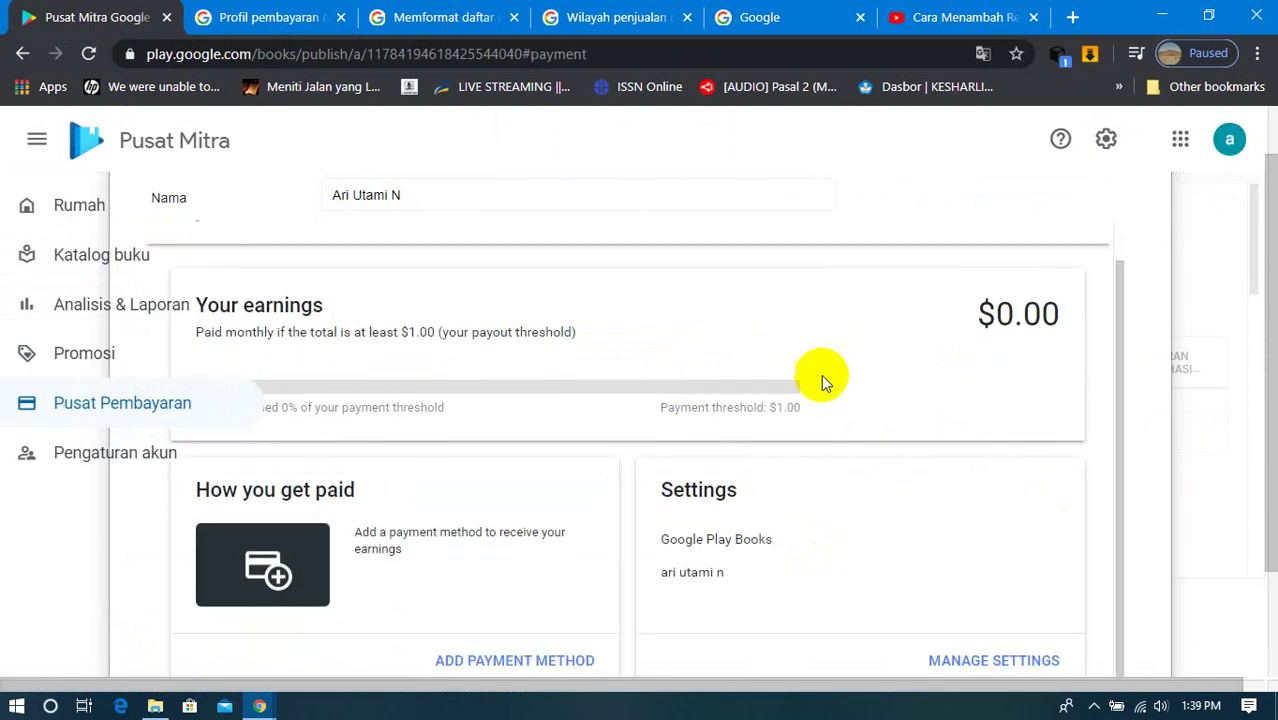
pyautogui.scroll(1, 761, 438)
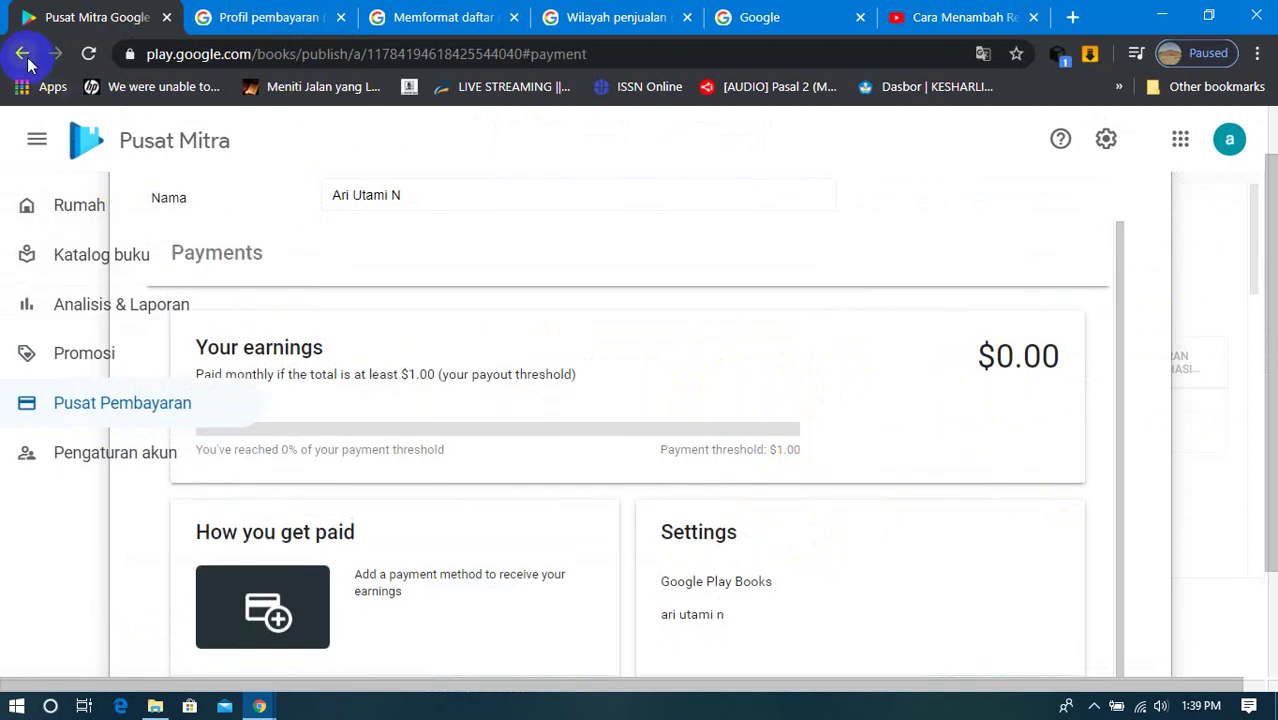
pyautogui.scroll(-1, 669, 337)
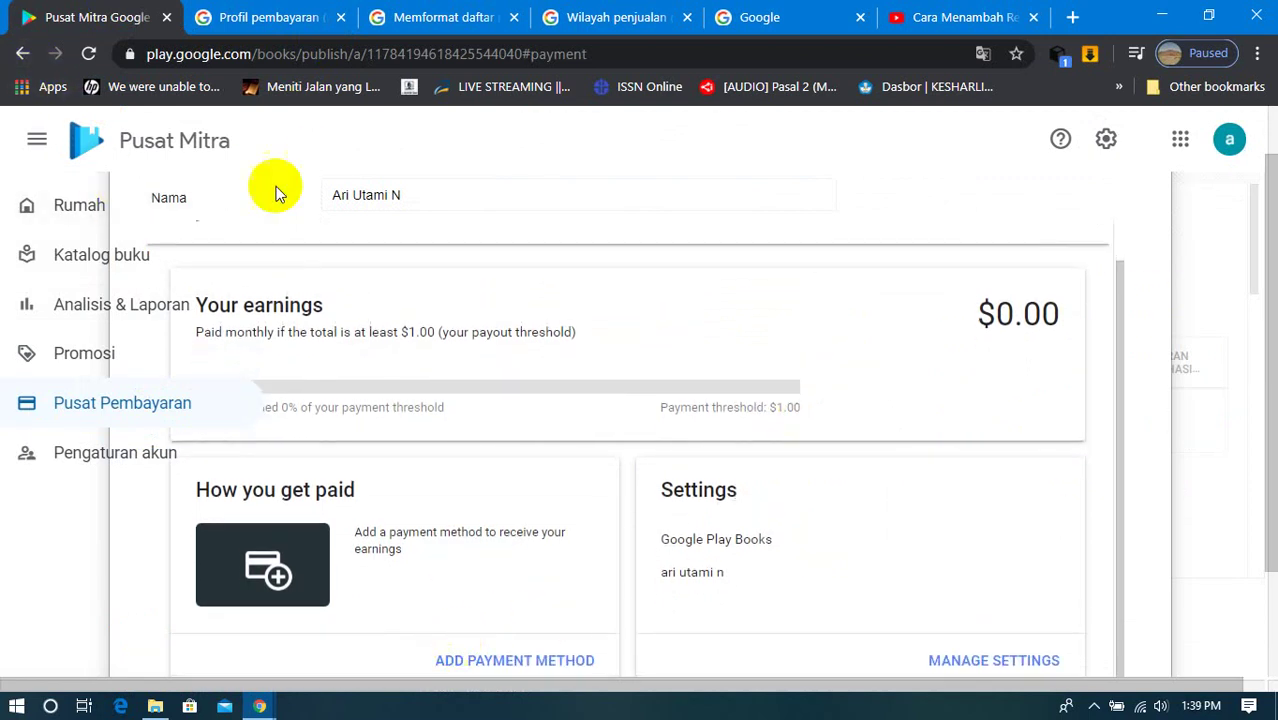
pyautogui.click(20, 53)
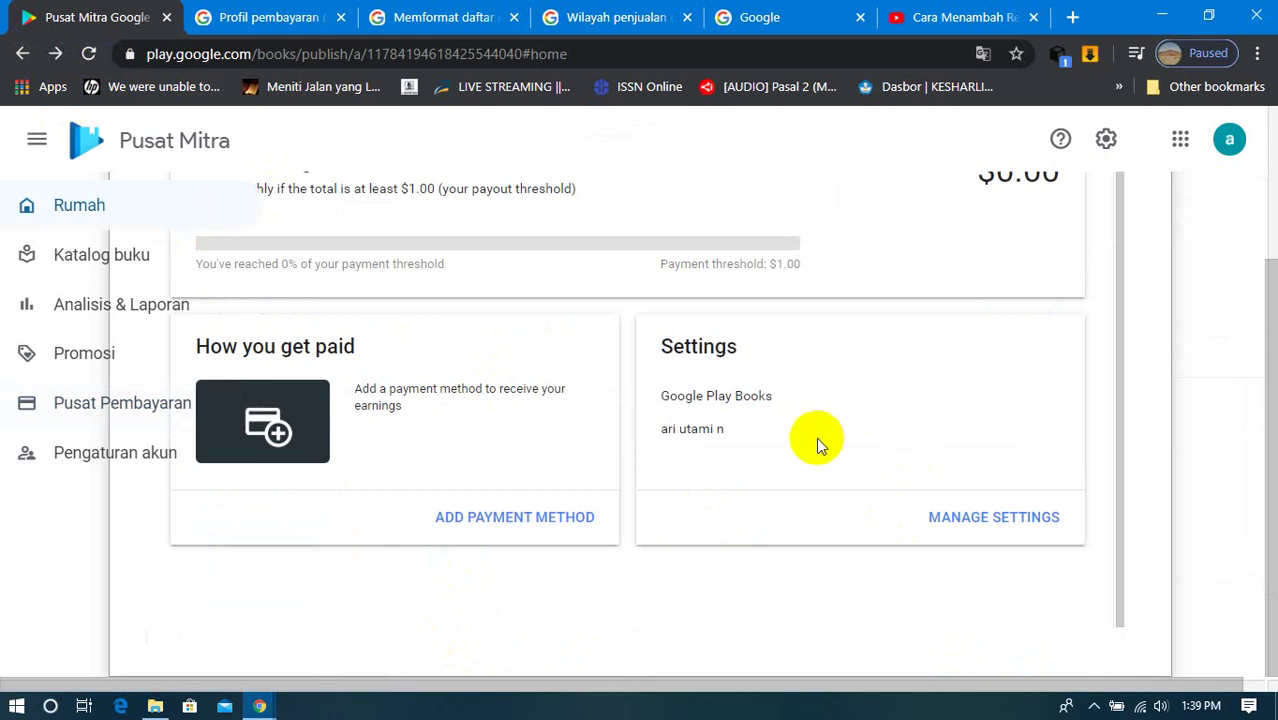
pyautogui.scroll(1, 815, 455)
pyautogui.click(113, 403)
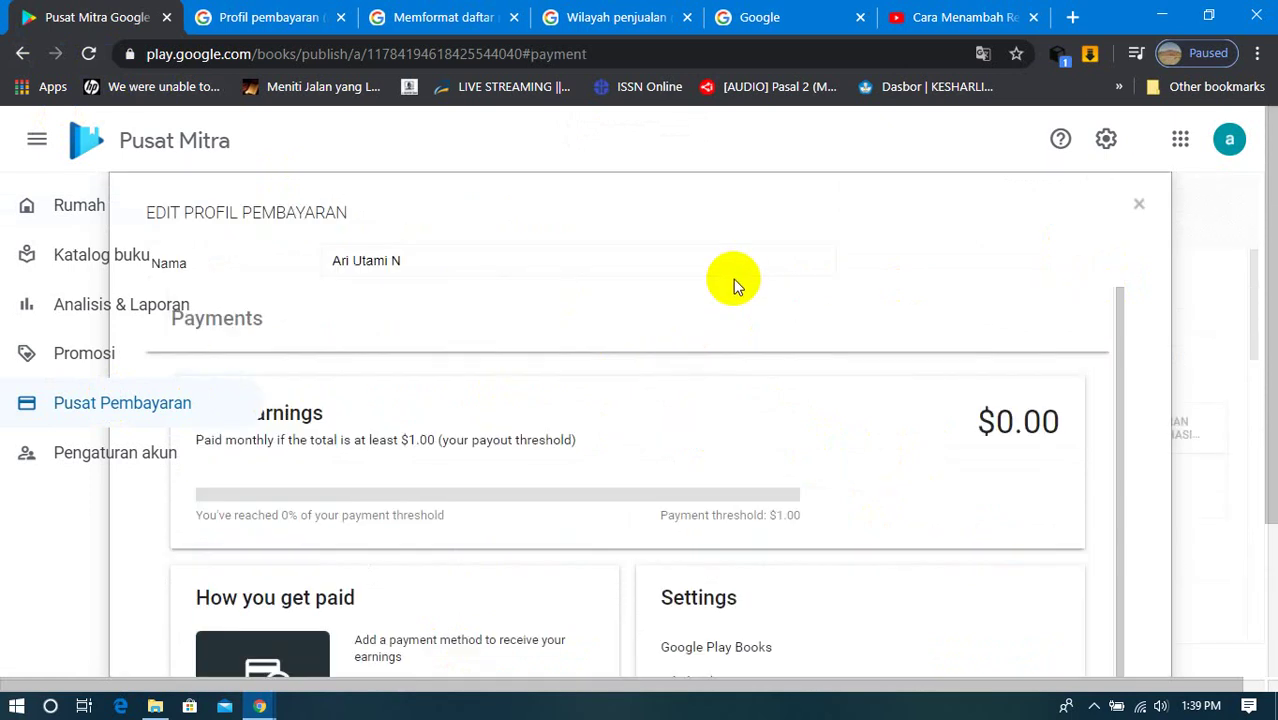
# Step: Reload the page and reopen the profile's edit panel showing $0.00 earnings against a $1.00 threshold
pyautogui.rightClick(814, 142)
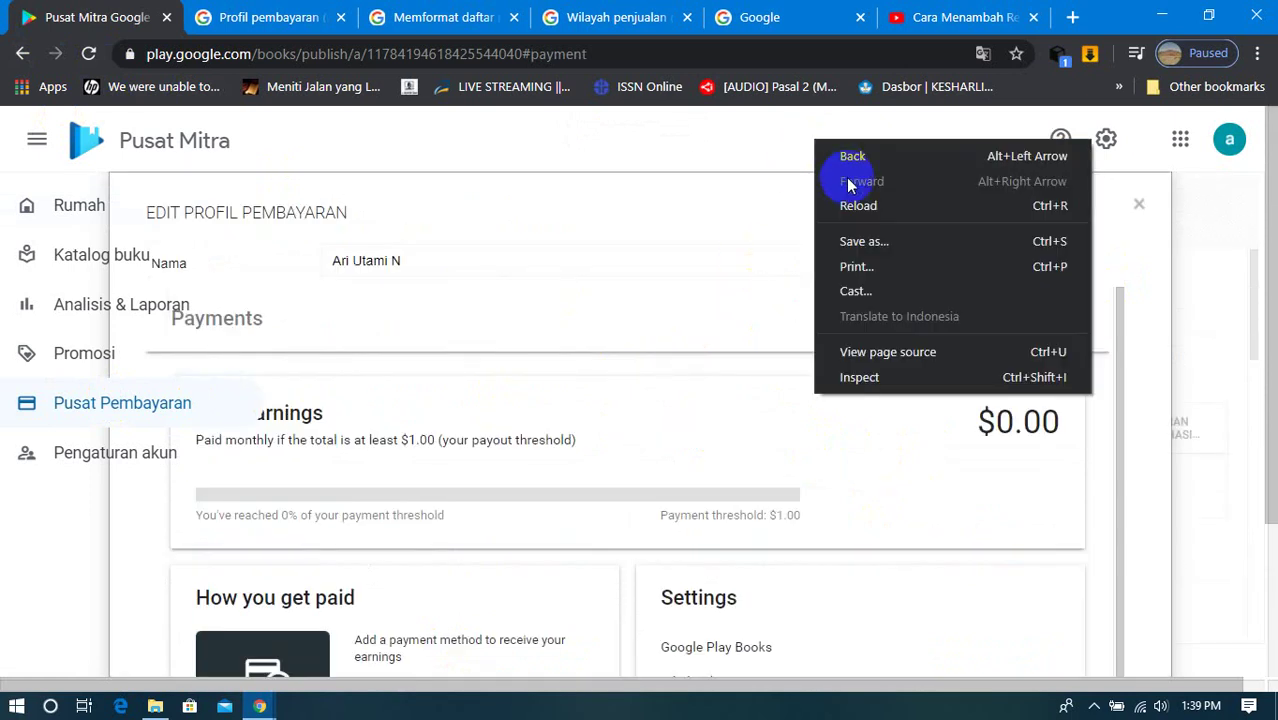
pyautogui.click(875, 206)
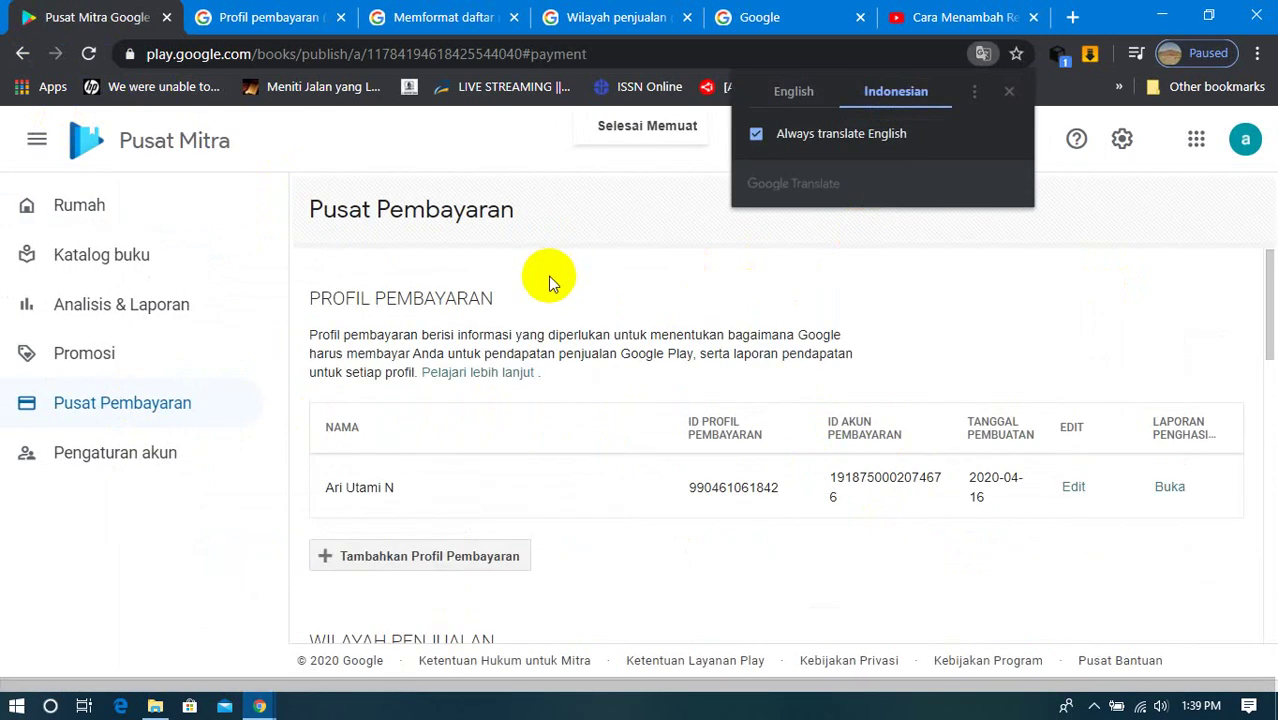
pyautogui.click(107, 416)
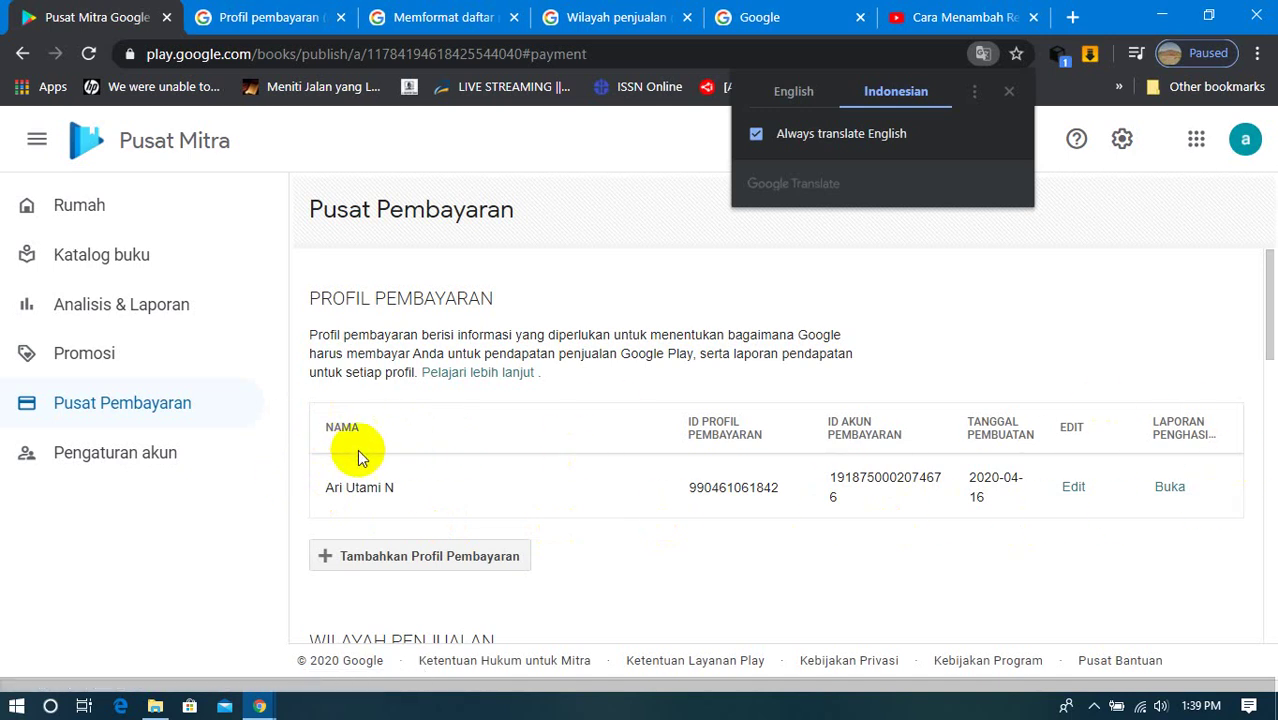
pyautogui.click(1072, 488)
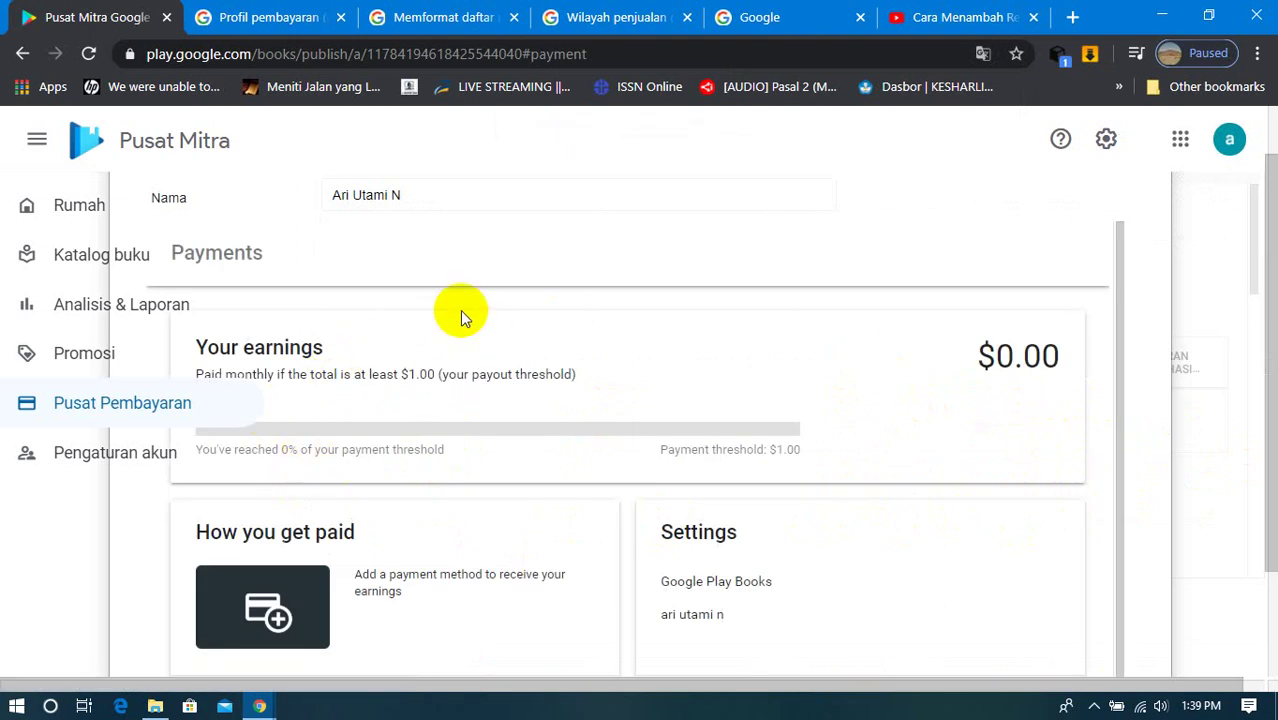
pyautogui.scroll(-1, 460, 317)
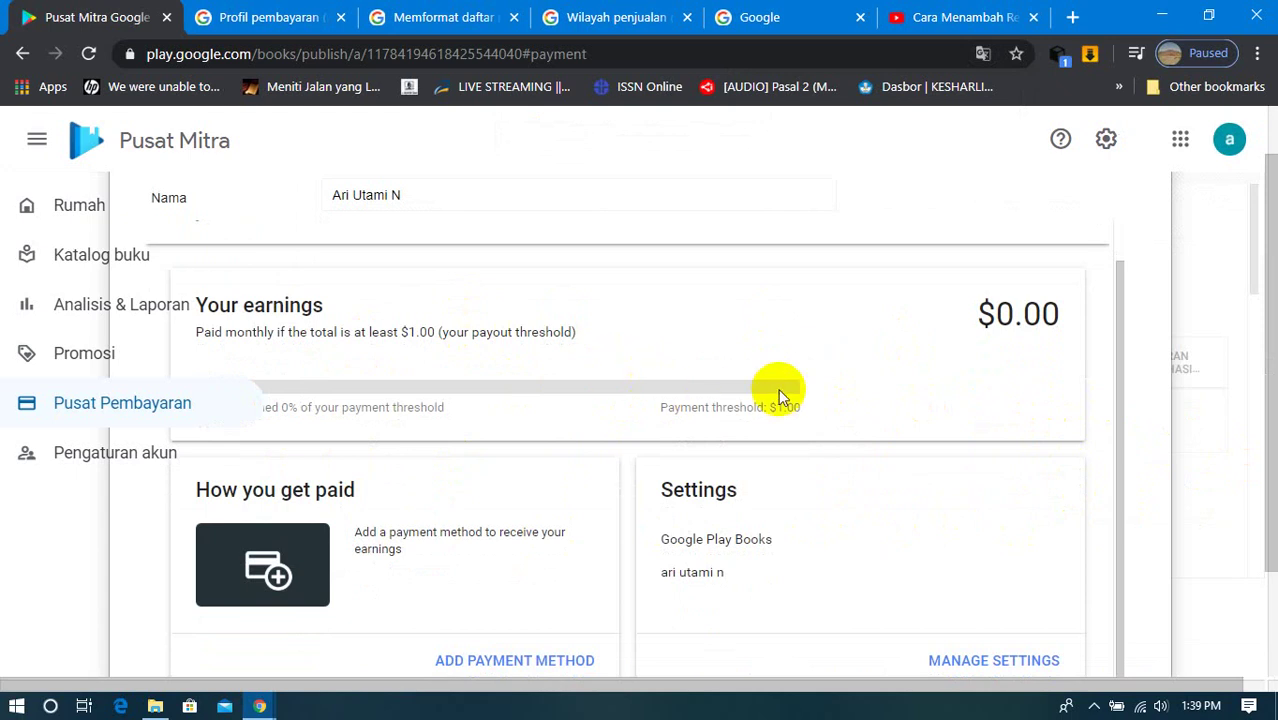
pyautogui.scroll(-1, 778, 390)
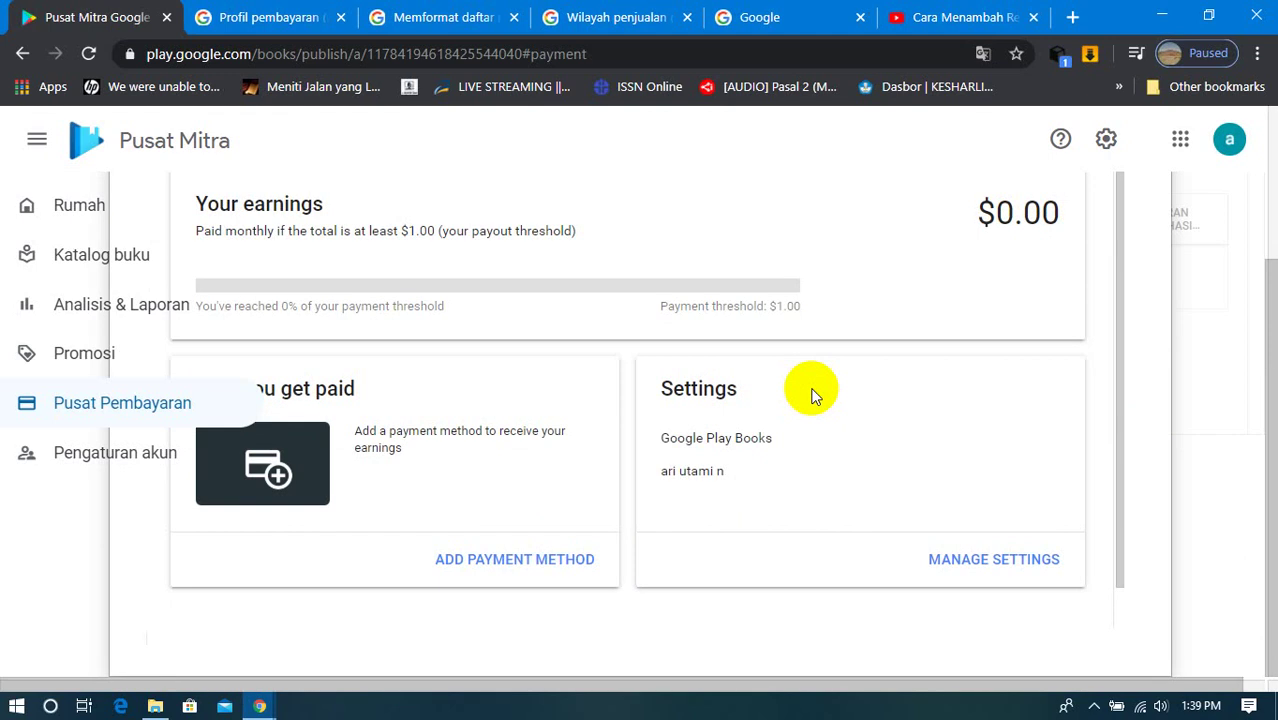
pyautogui.scroll(2, 812, 395)
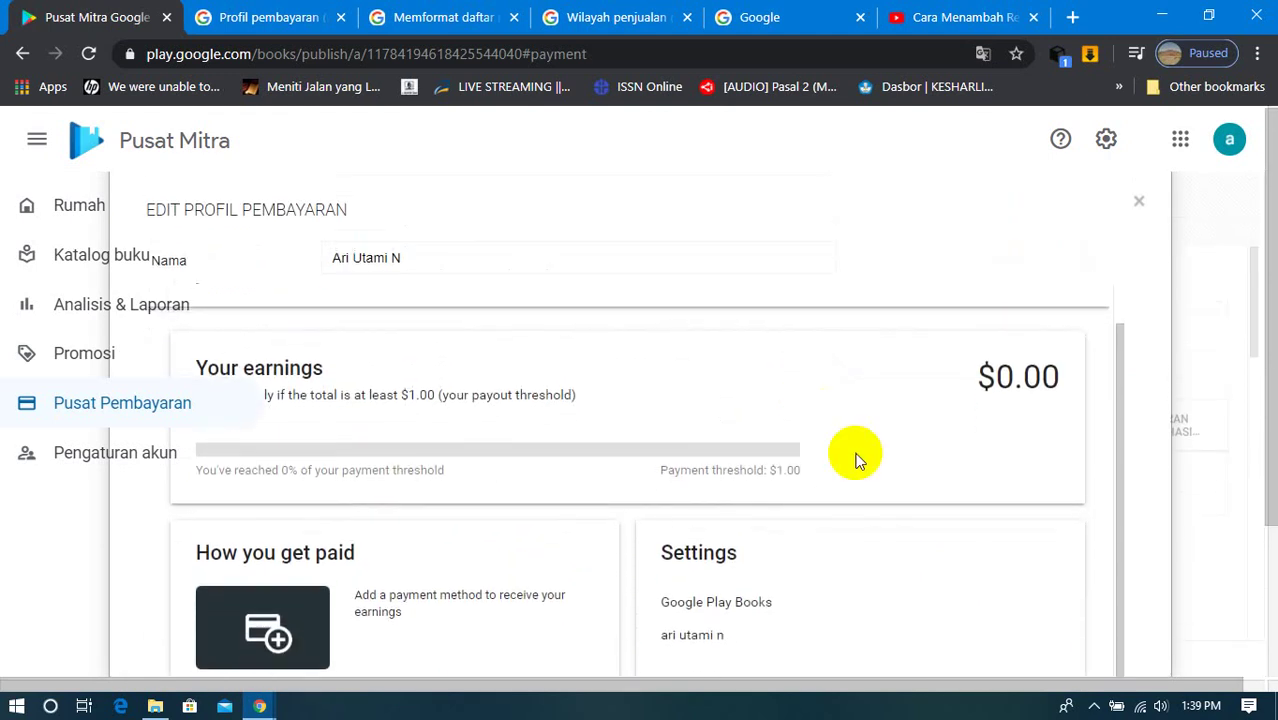
pyautogui.scroll(-2, 856, 457)
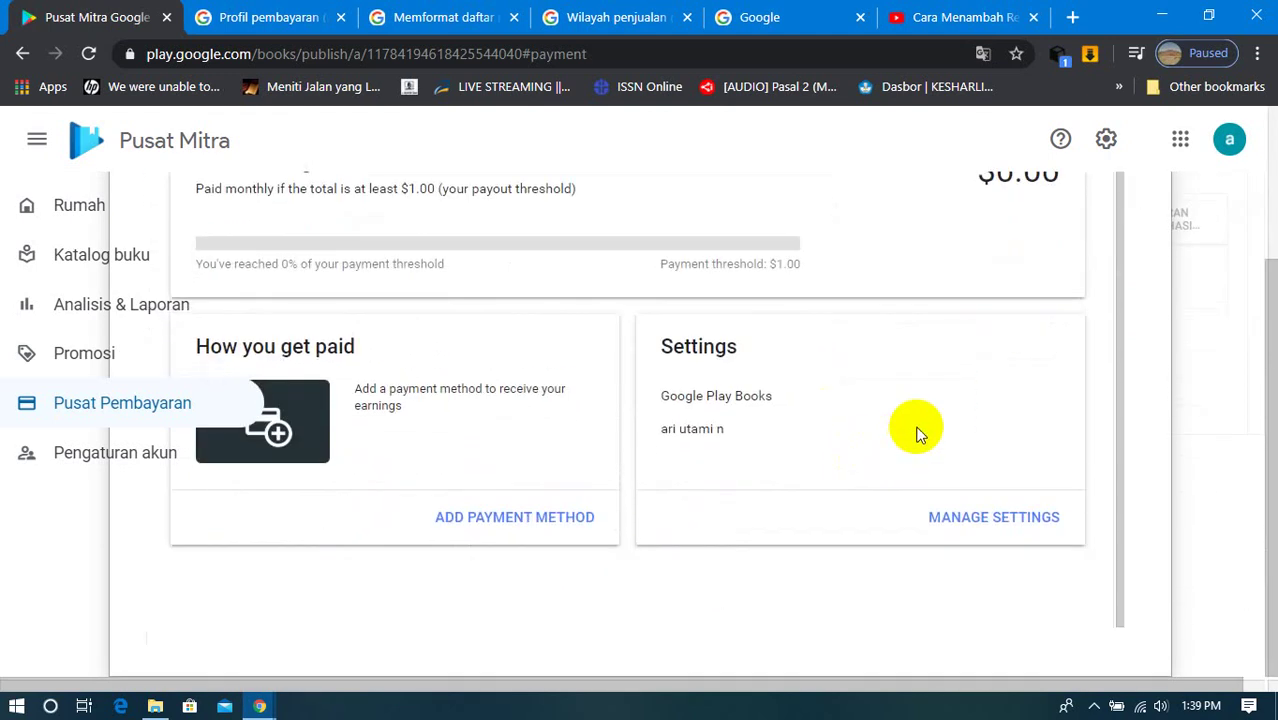
pyautogui.click(993, 521)
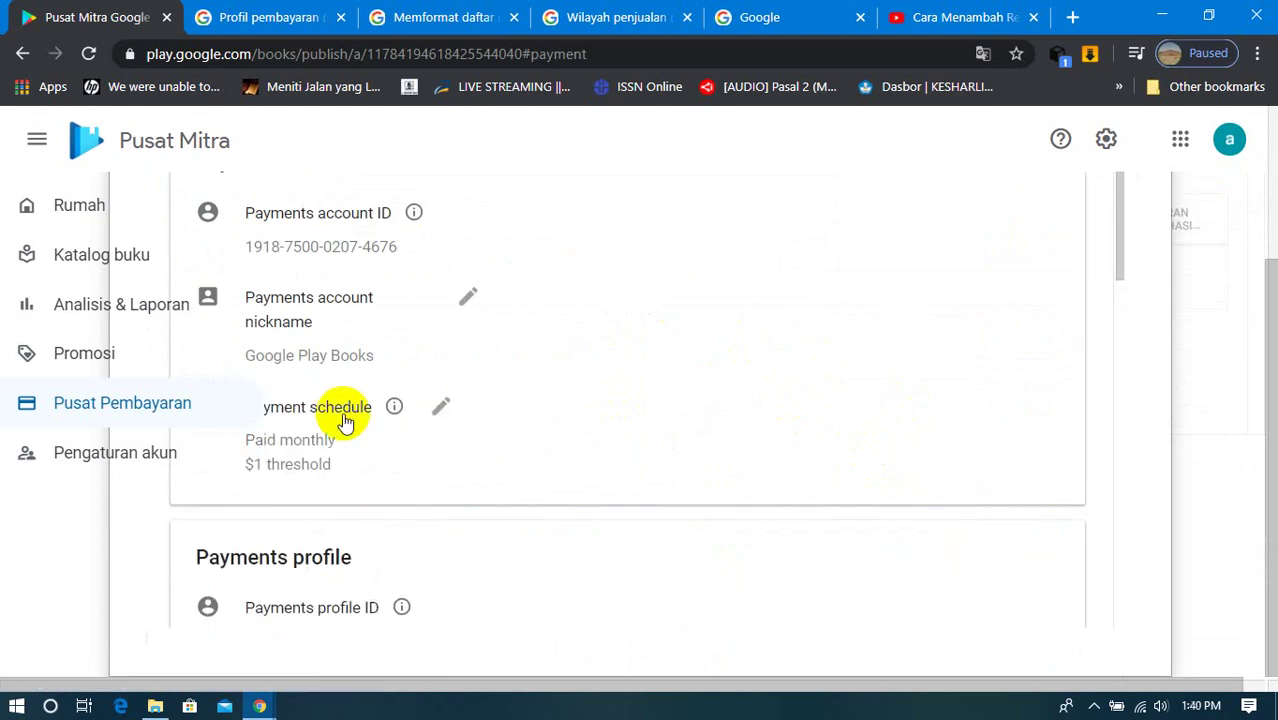
pyautogui.moveTo(414, 220)
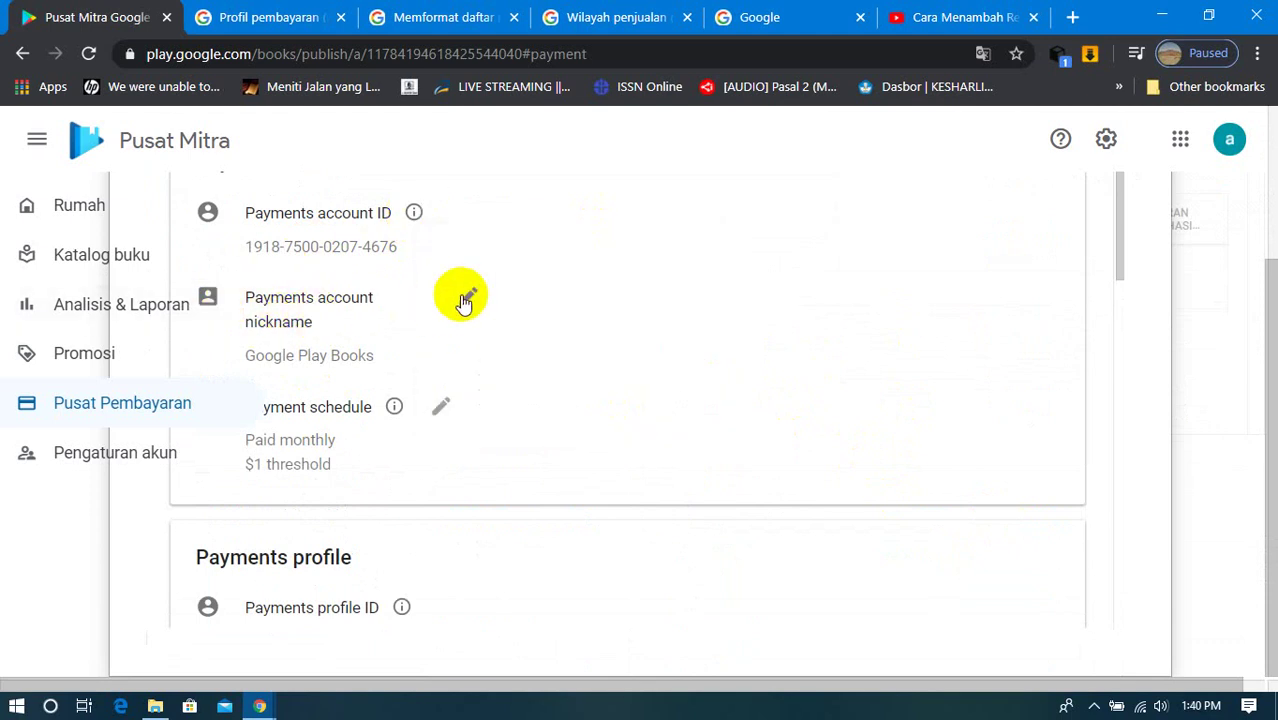
pyautogui.click(467, 298)
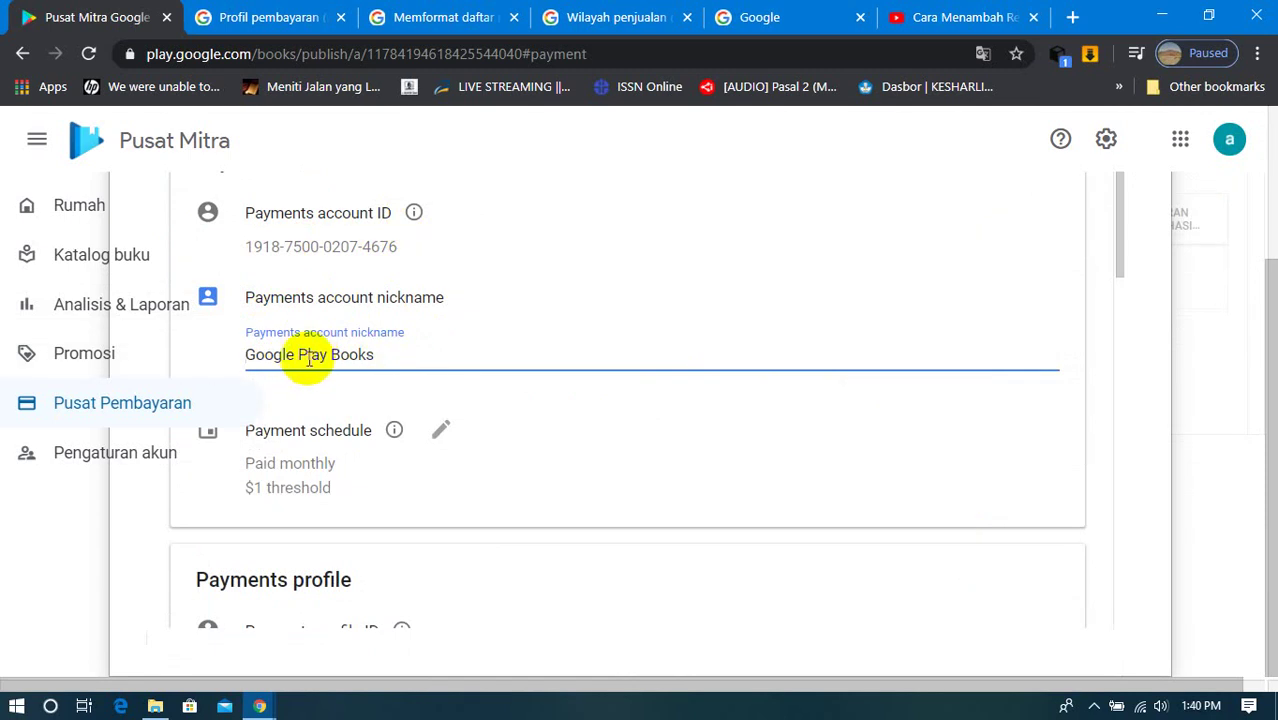
pyautogui.click(496, 460)
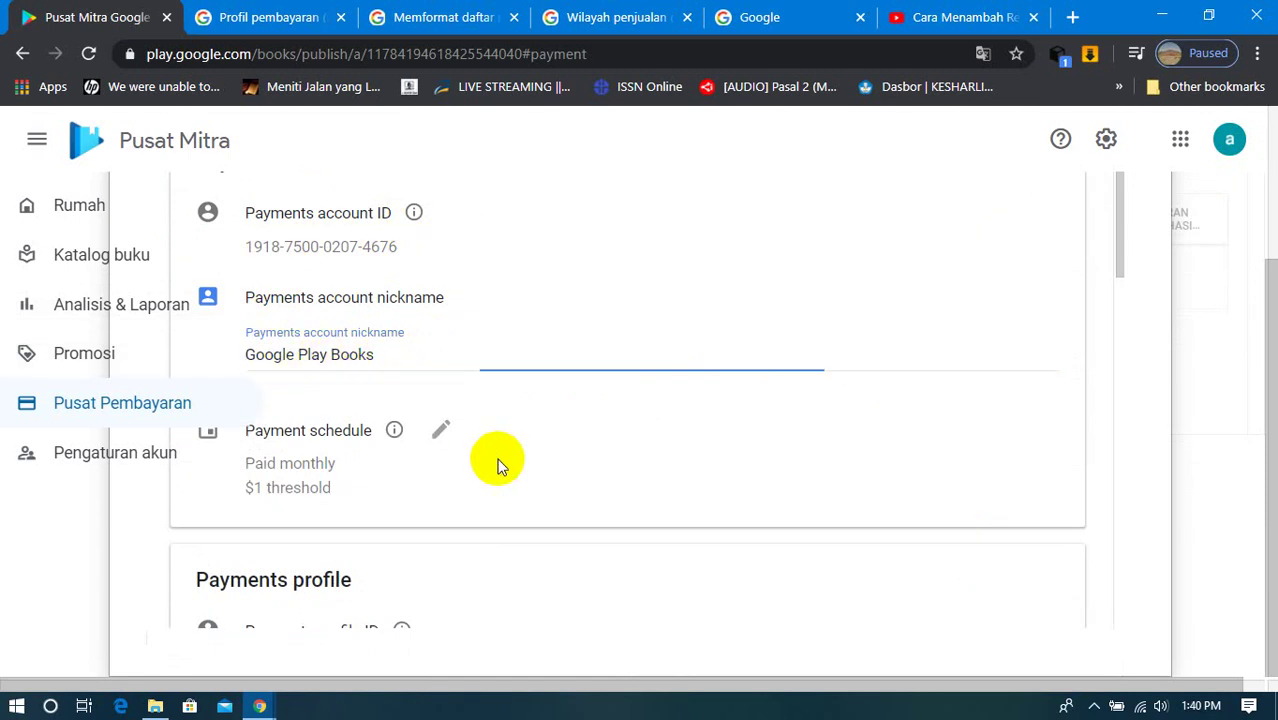
pyautogui.moveTo(395, 433)
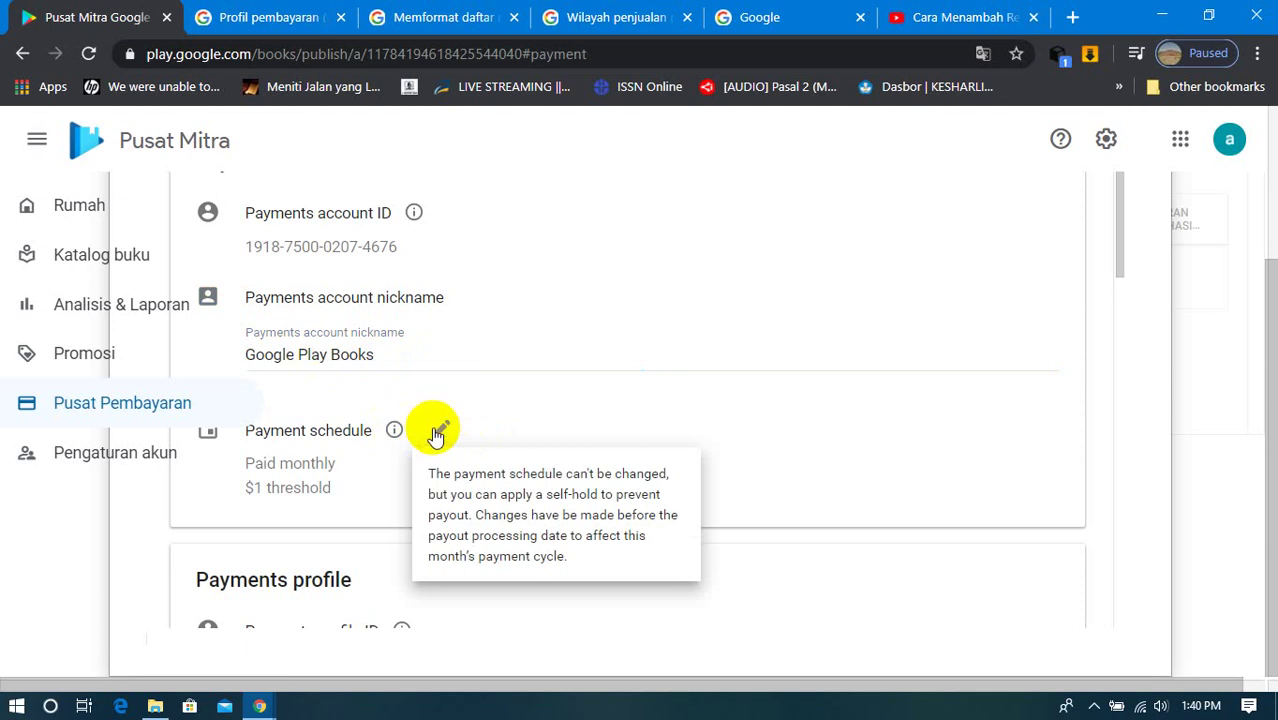
pyautogui.click(437, 428)
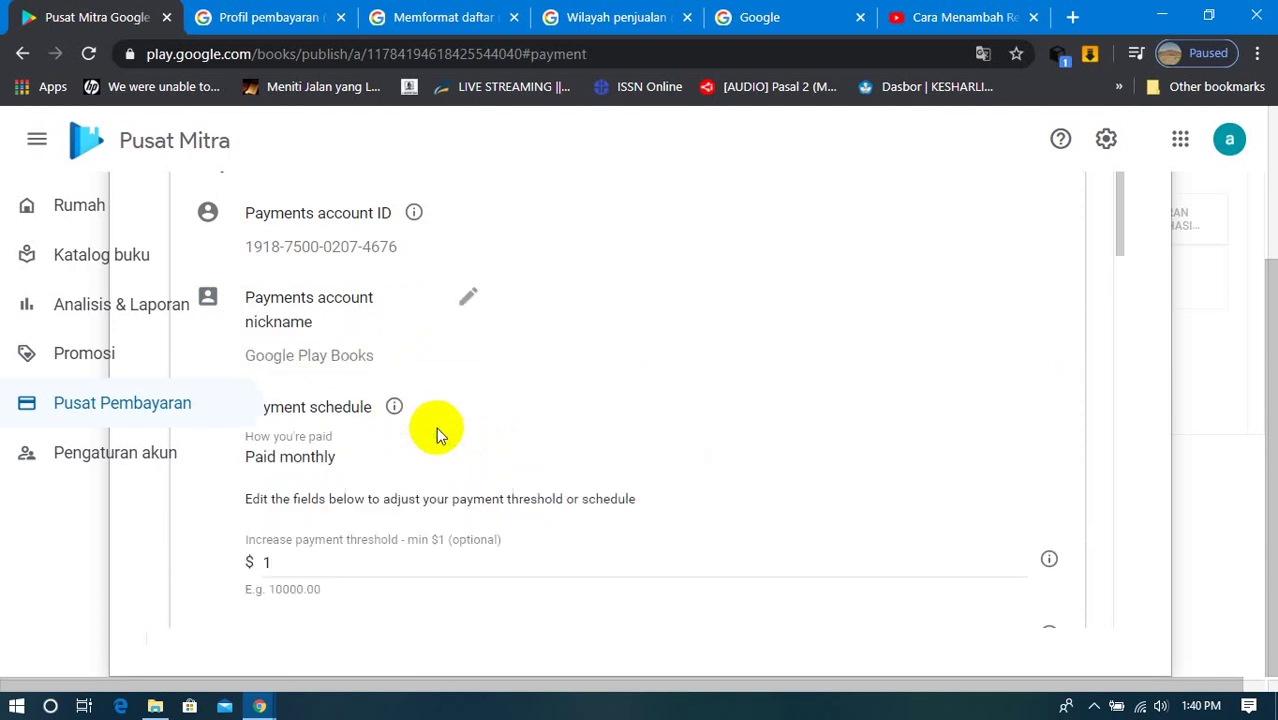
pyautogui.click(344, 567)
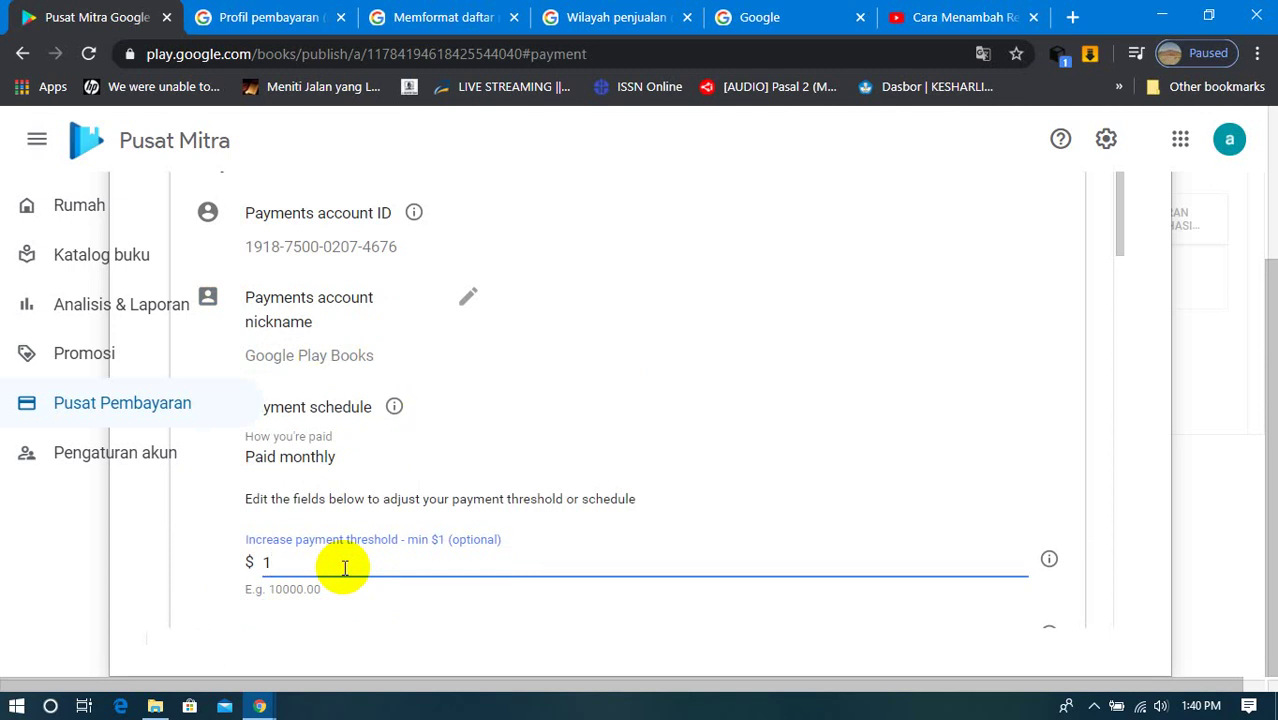
pyautogui.scroll(-2, 344, 567)
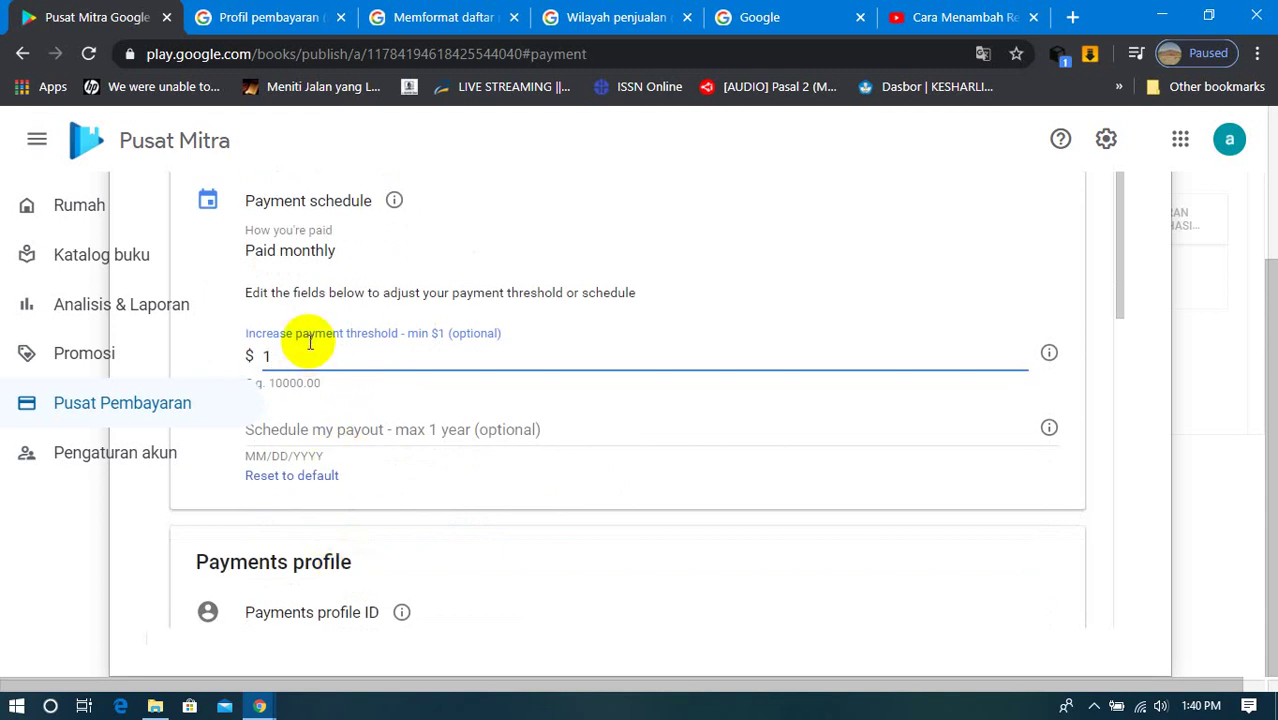
pyautogui.write('1')
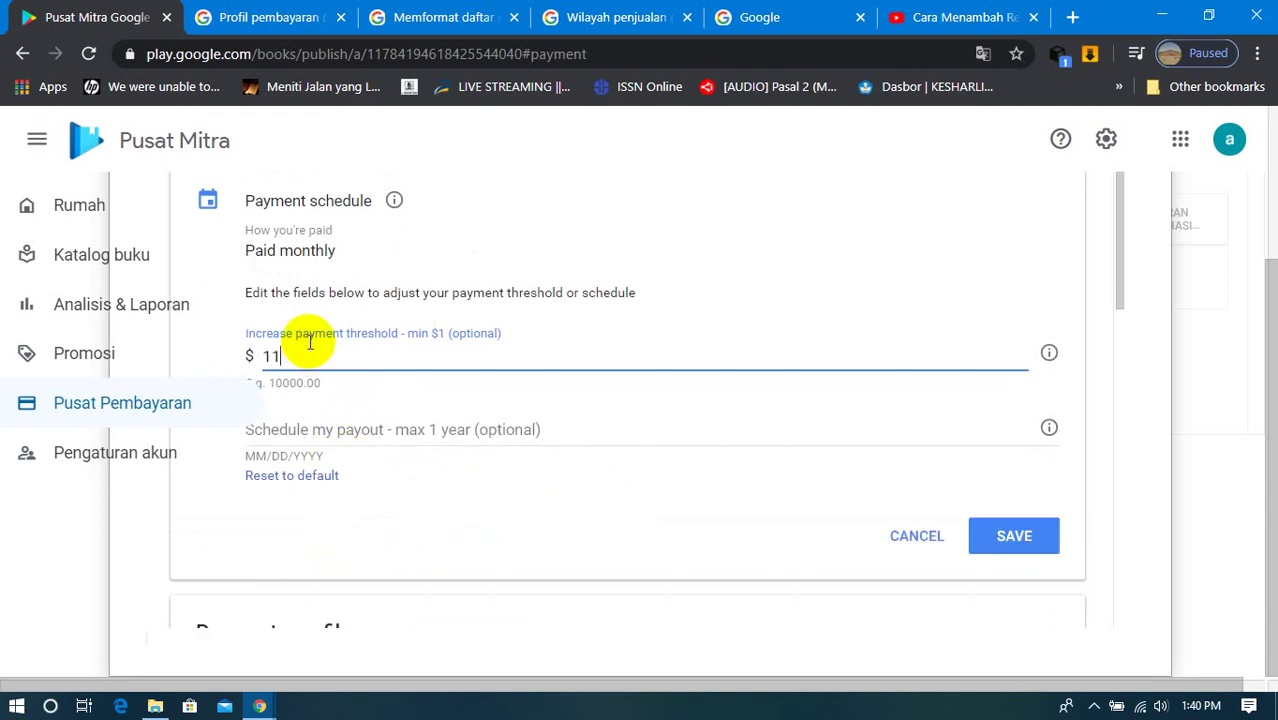
pyautogui.press('BackSpace')
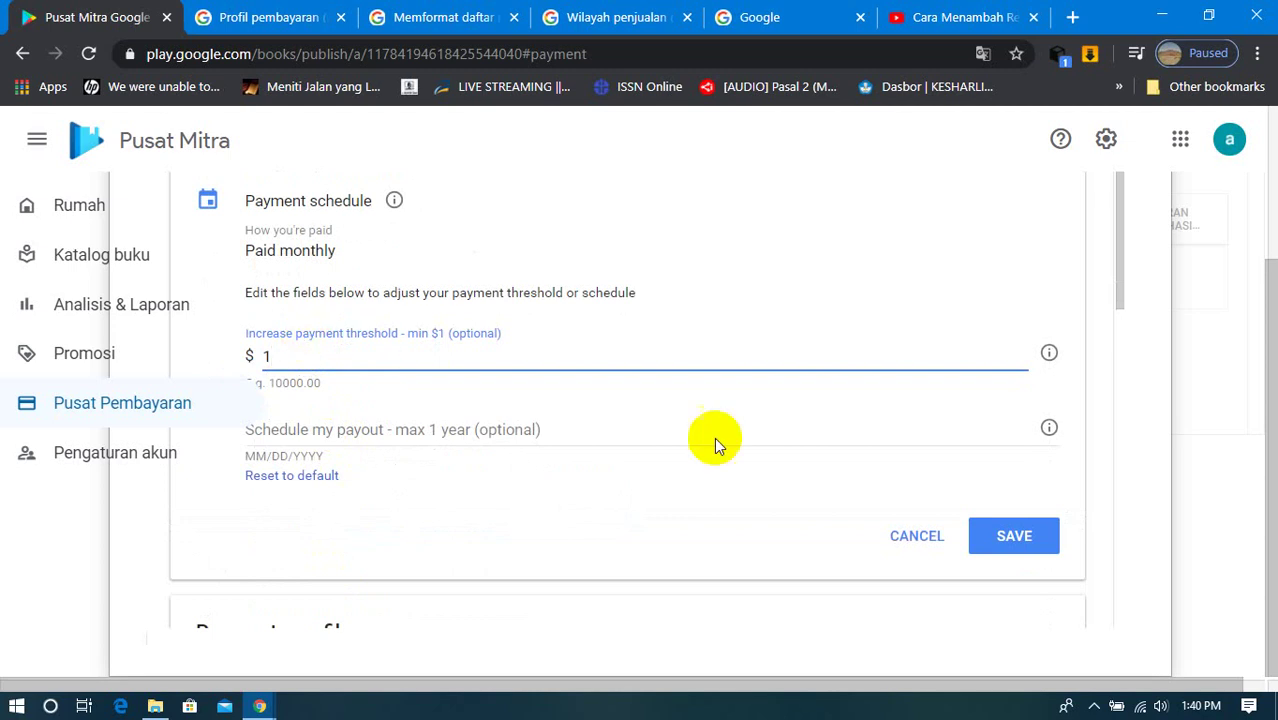
pyautogui.click(922, 550)
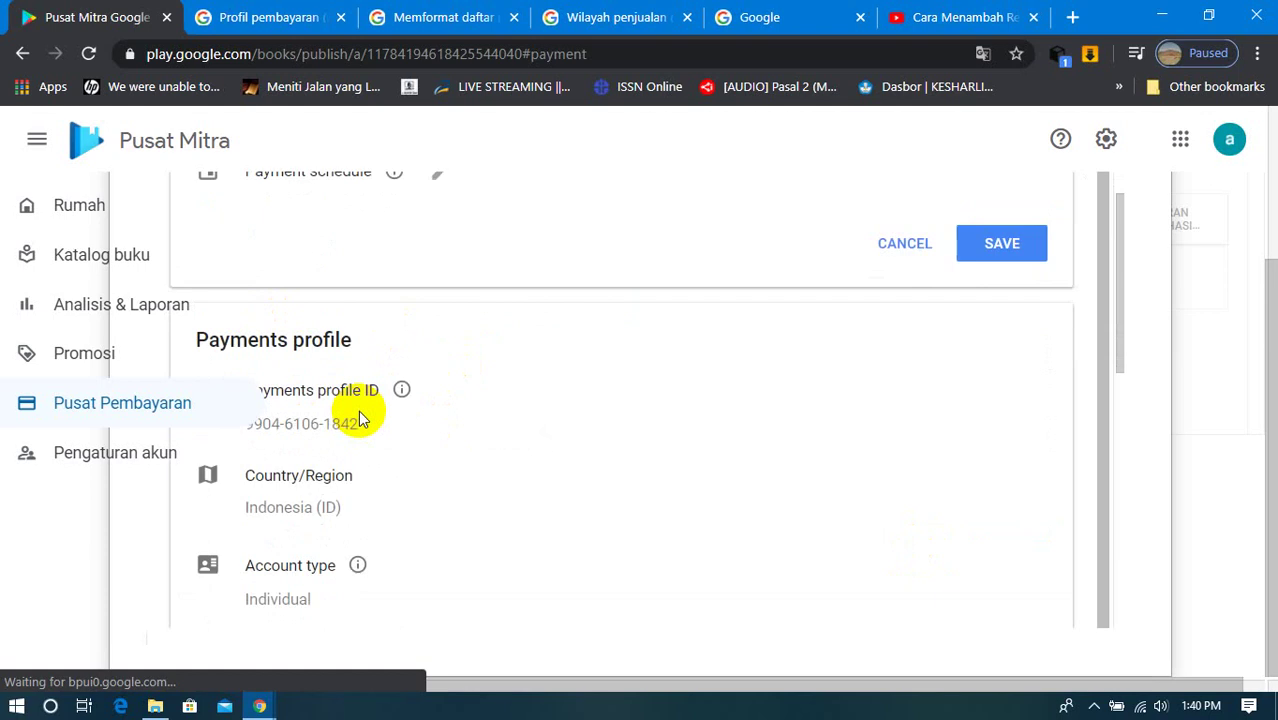
pyautogui.scroll(-2, 358, 410)
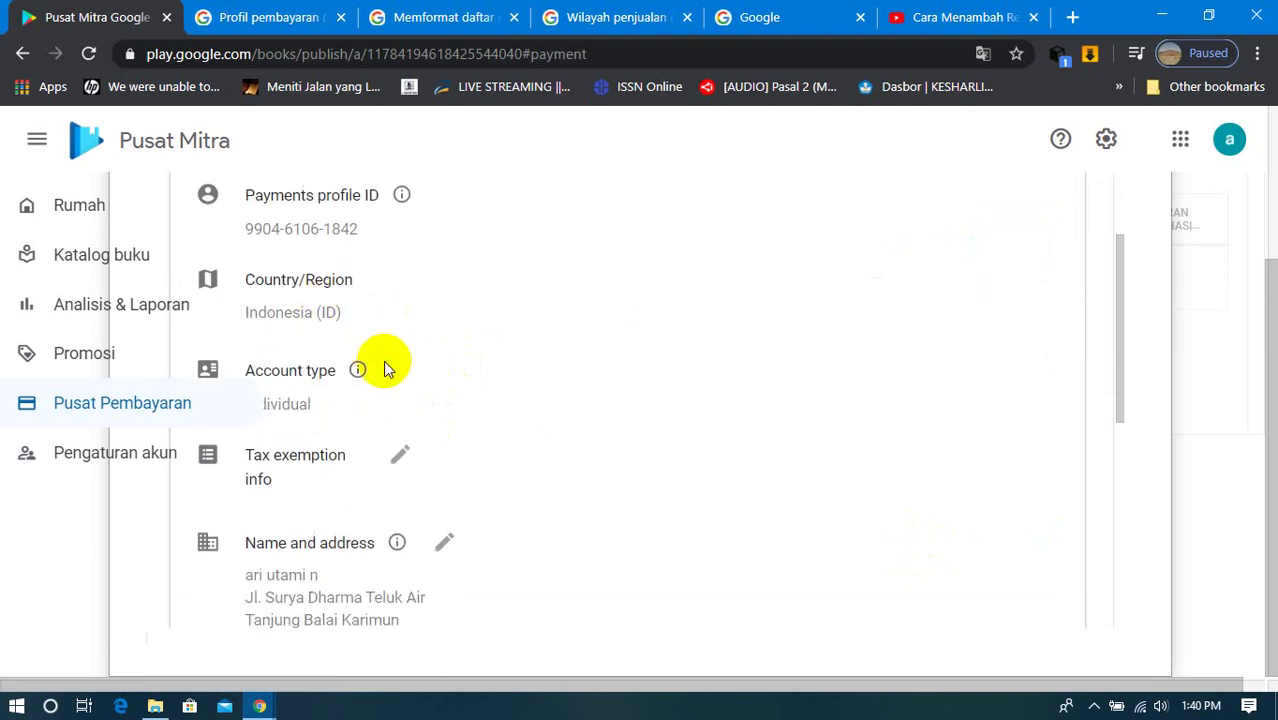
pyautogui.scroll(-1, 380, 362)
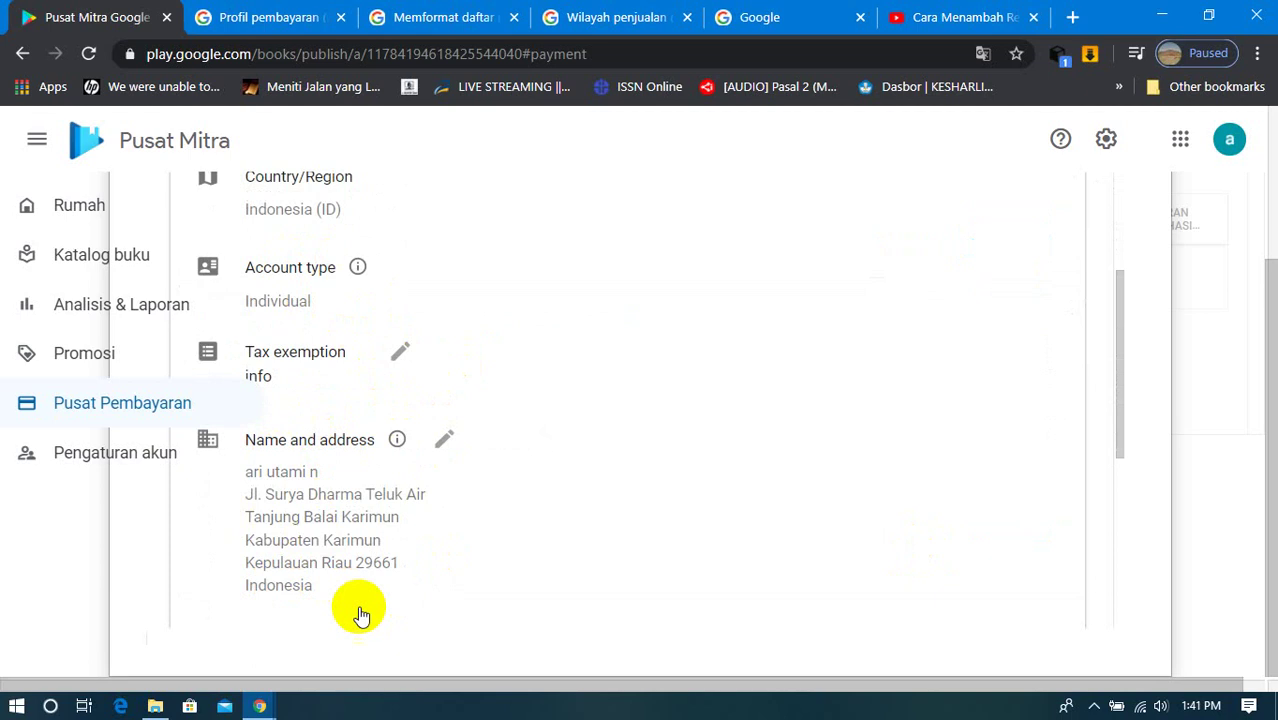
pyautogui.click(437, 443)
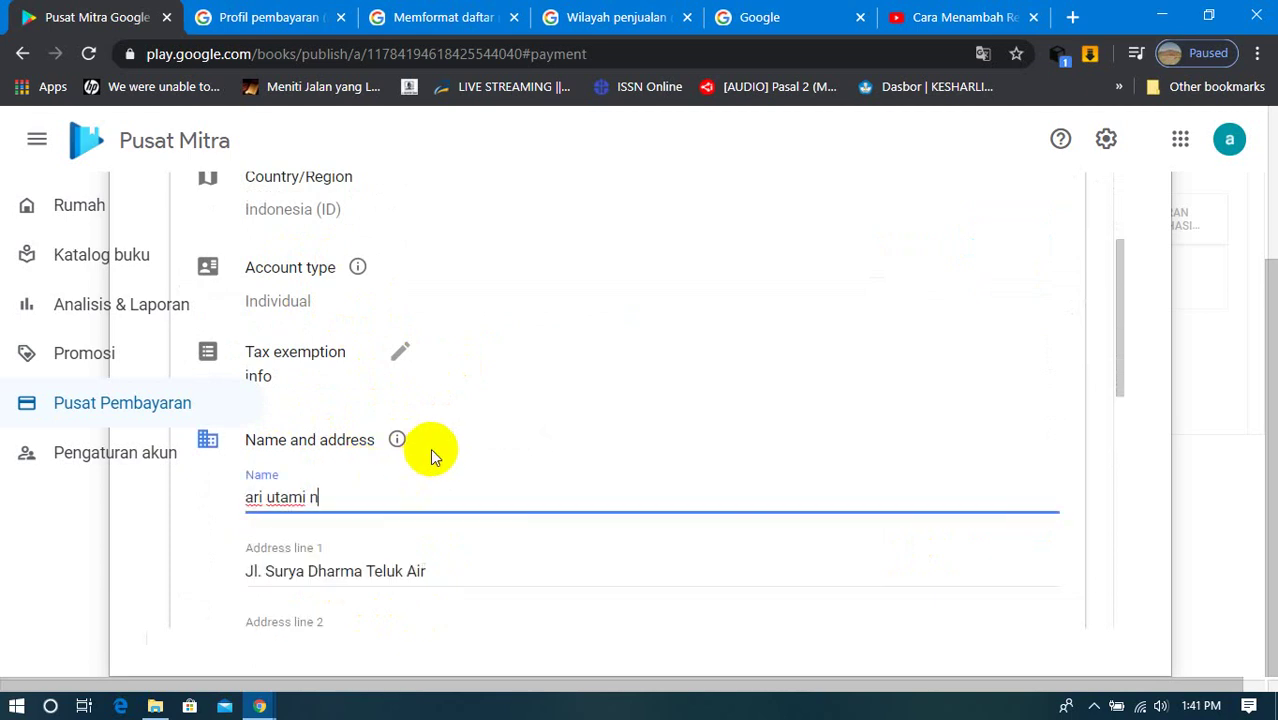
pyautogui.scroll(-3, 431, 460)
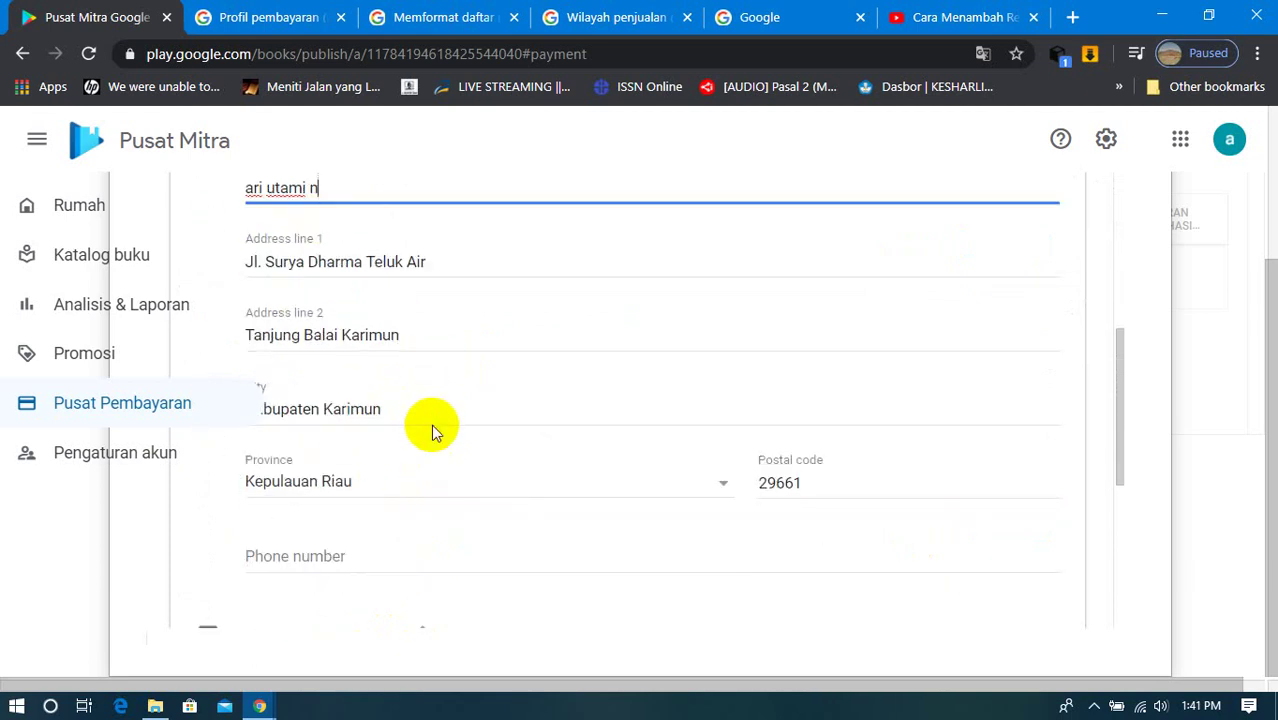
pyautogui.scroll(1, 431, 428)
pyautogui.scroll(-2, 431, 428)
pyautogui.scroll(-3, 431, 428)
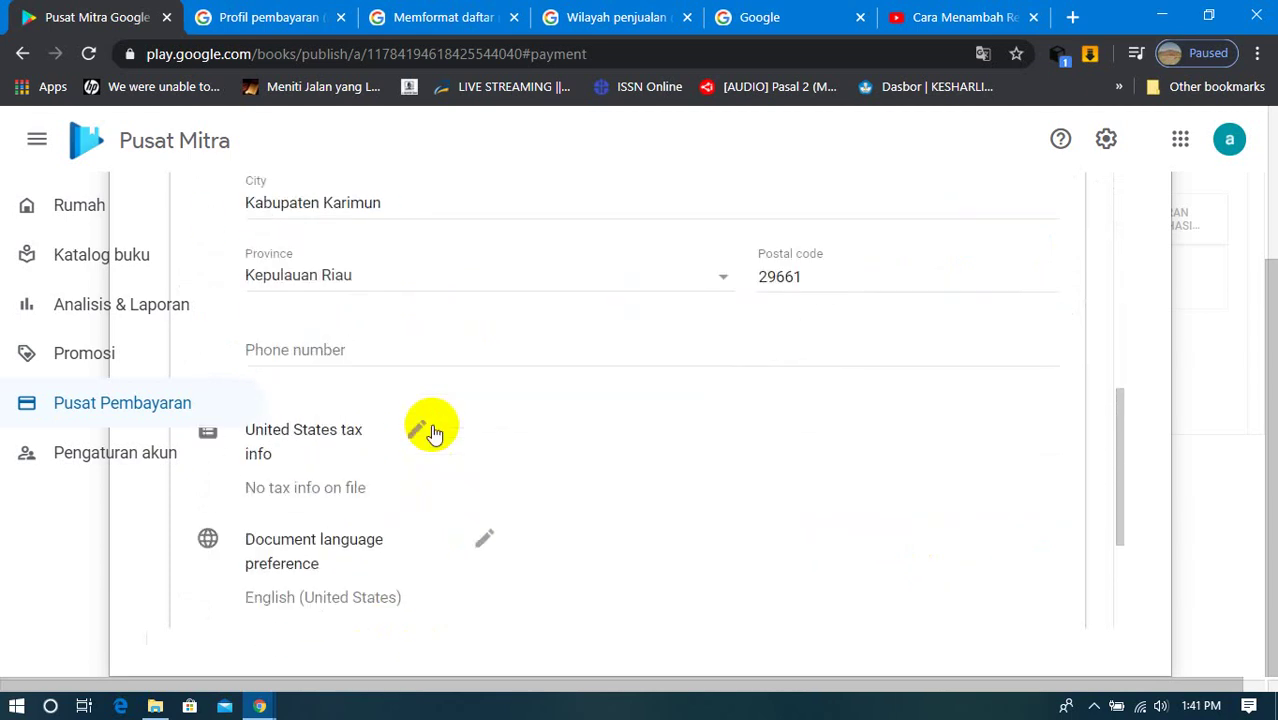
pyautogui.scroll(-1, 432, 428)
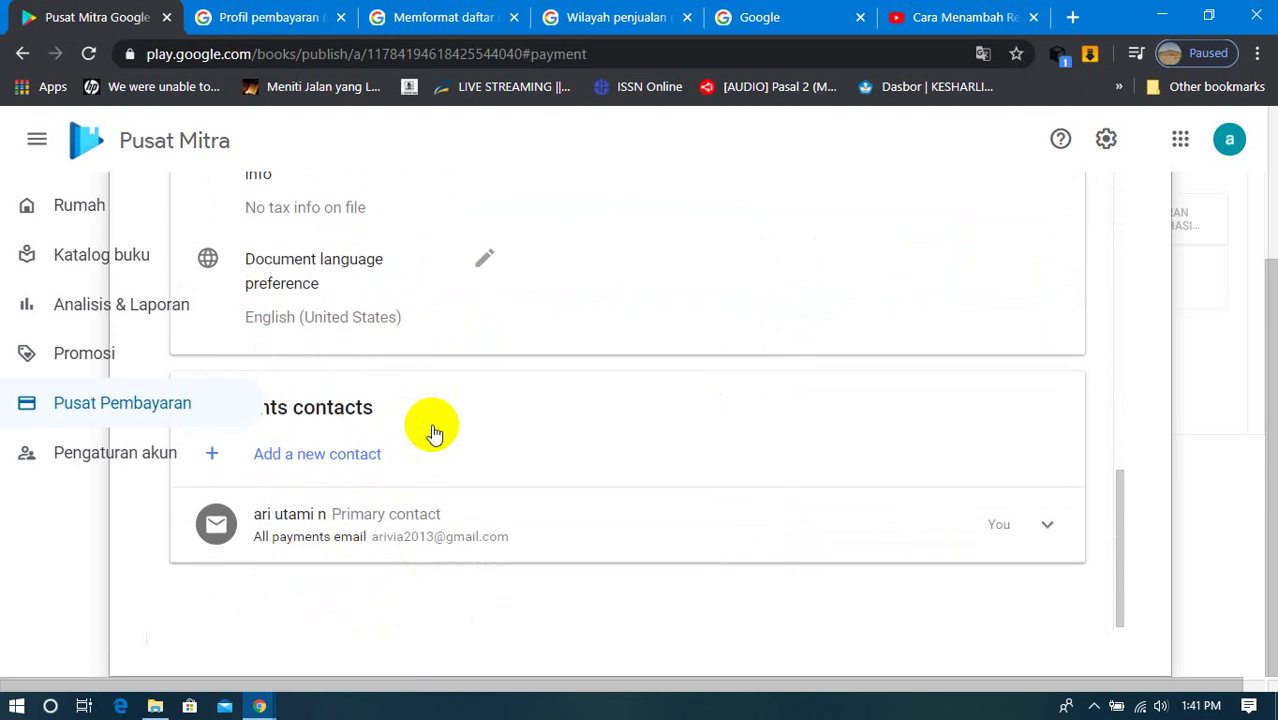
pyautogui.scroll(1, 432, 433)
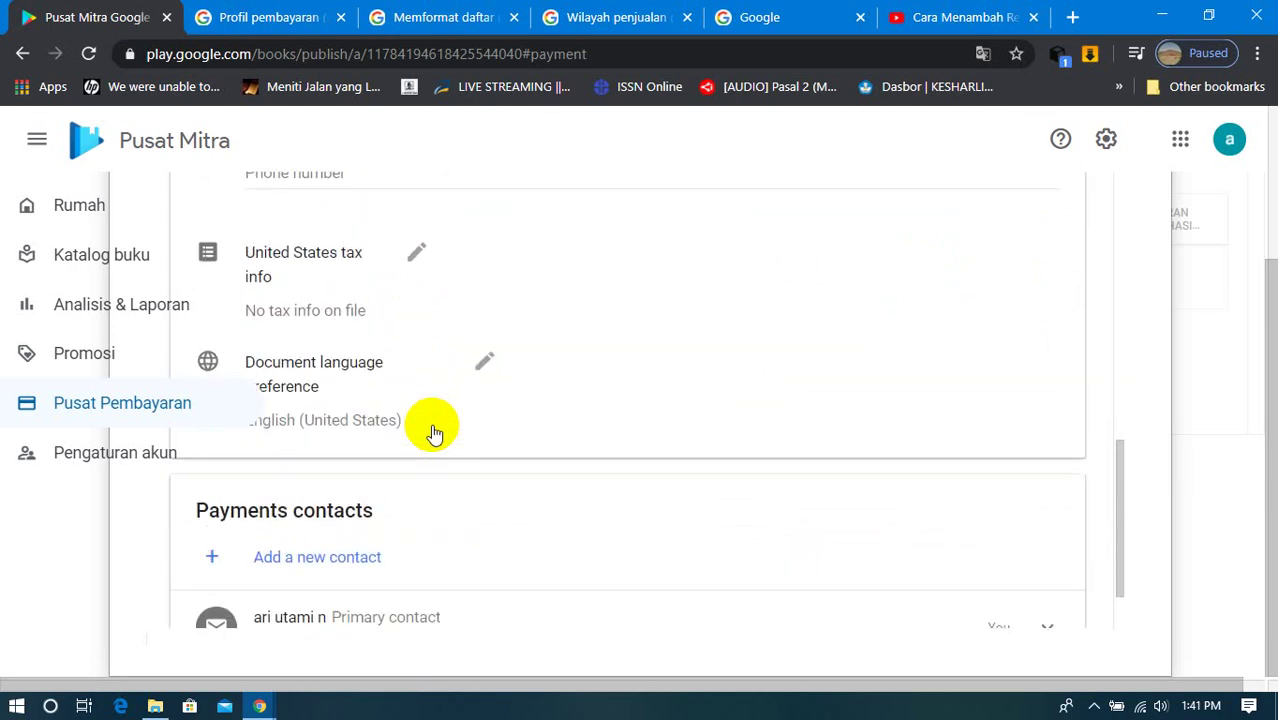
pyautogui.scroll(12, 432, 433)
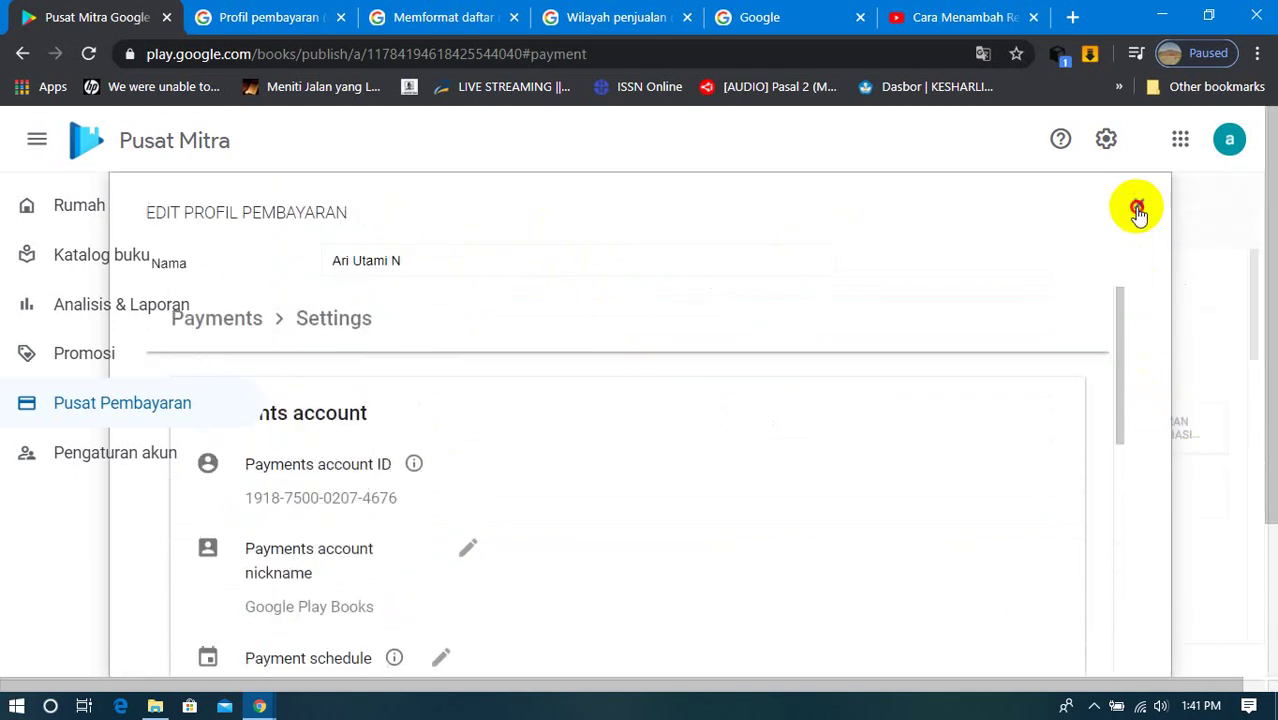
pyautogui.click(1137, 207)
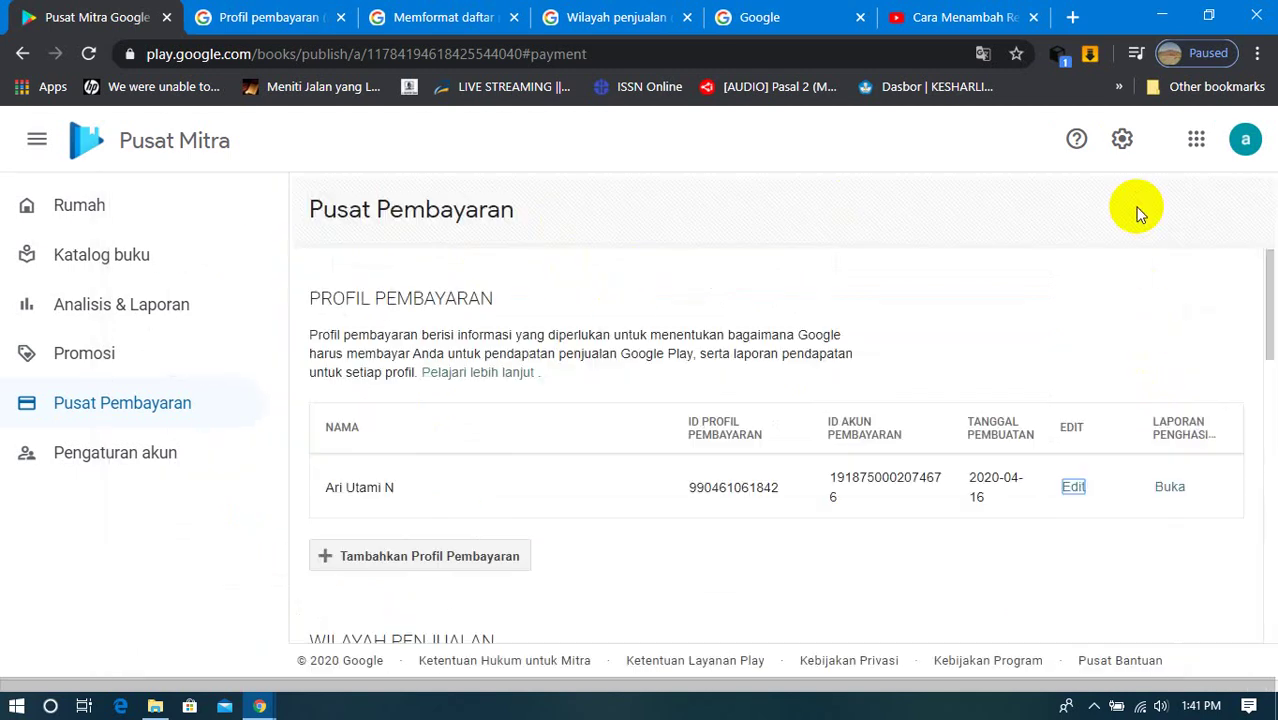
# Step: Edit the profile and add a wire transfer payment method, starting at the Beneficiary Id field
pyautogui.click(1077, 490)
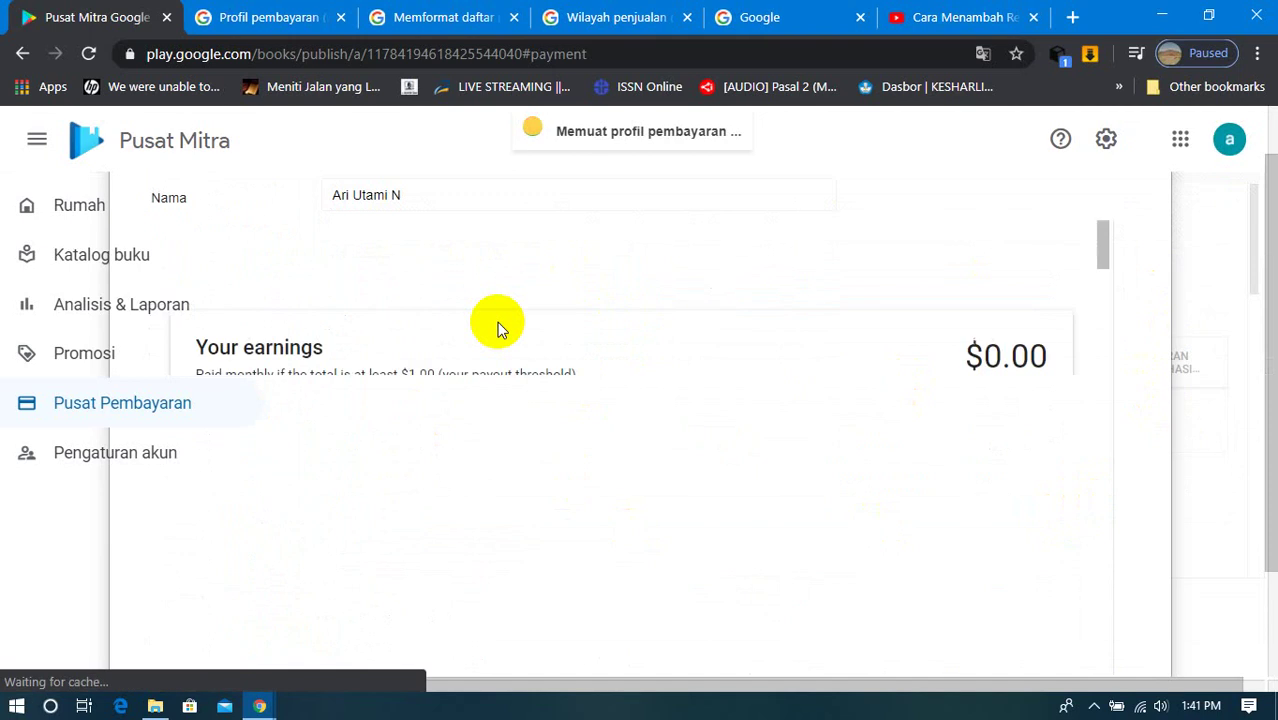
pyautogui.scroll(-3, 481, 321)
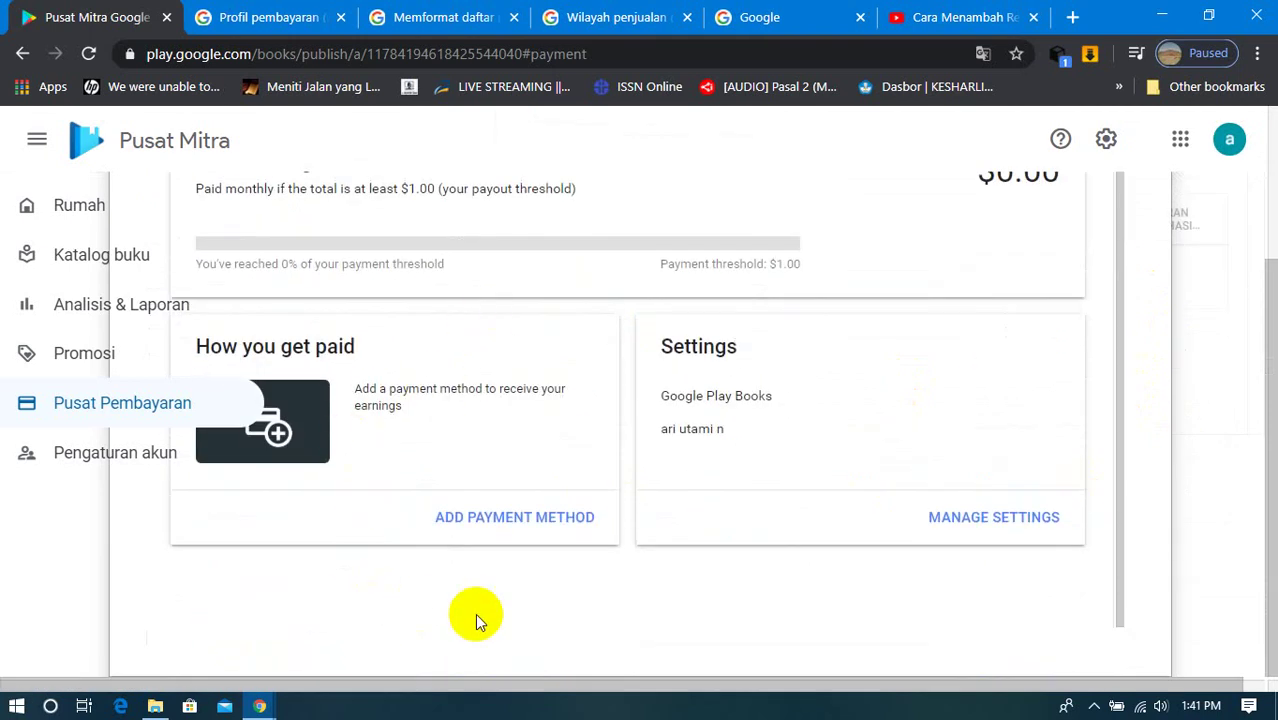
pyautogui.click(520, 520)
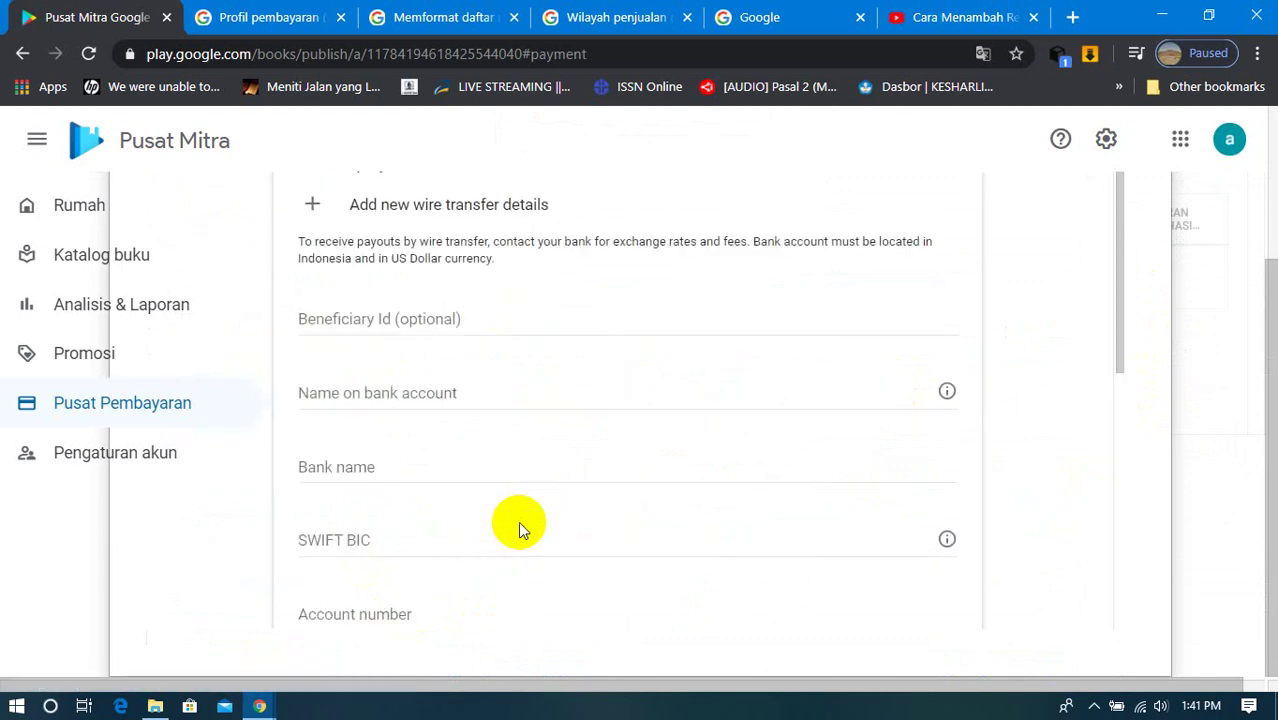
pyautogui.click(403, 320)
# Step: Enter bank name MANDIRI SYARIAH and the account holder's name on the wire transfer form
pyautogui.rightClick(843, 186)
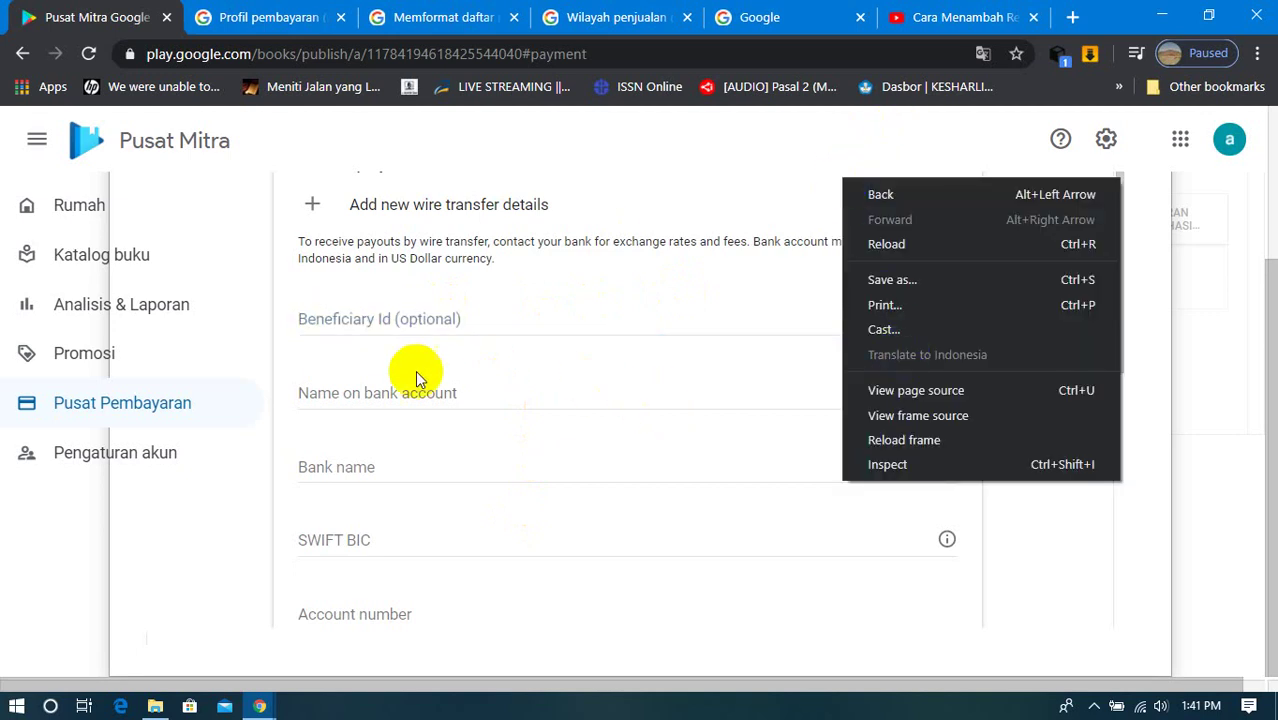
pyautogui.click(342, 463)
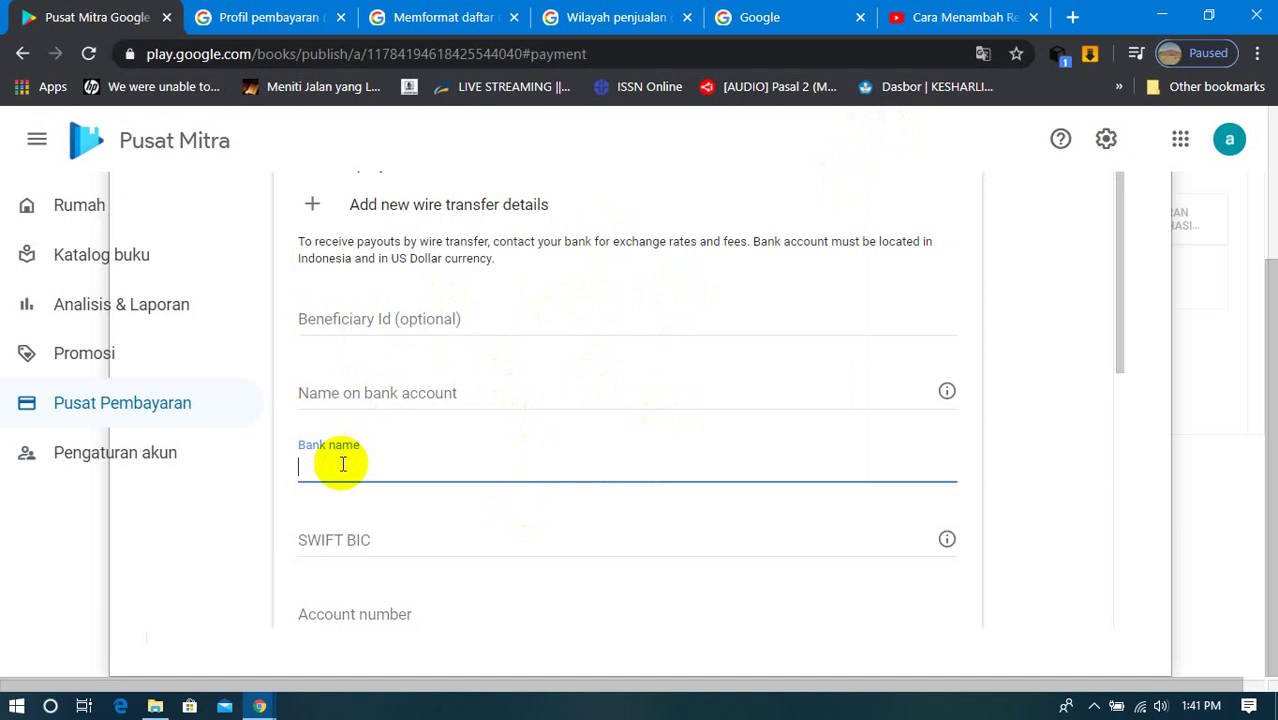
pyautogui.write('MANDIRI SYAR')
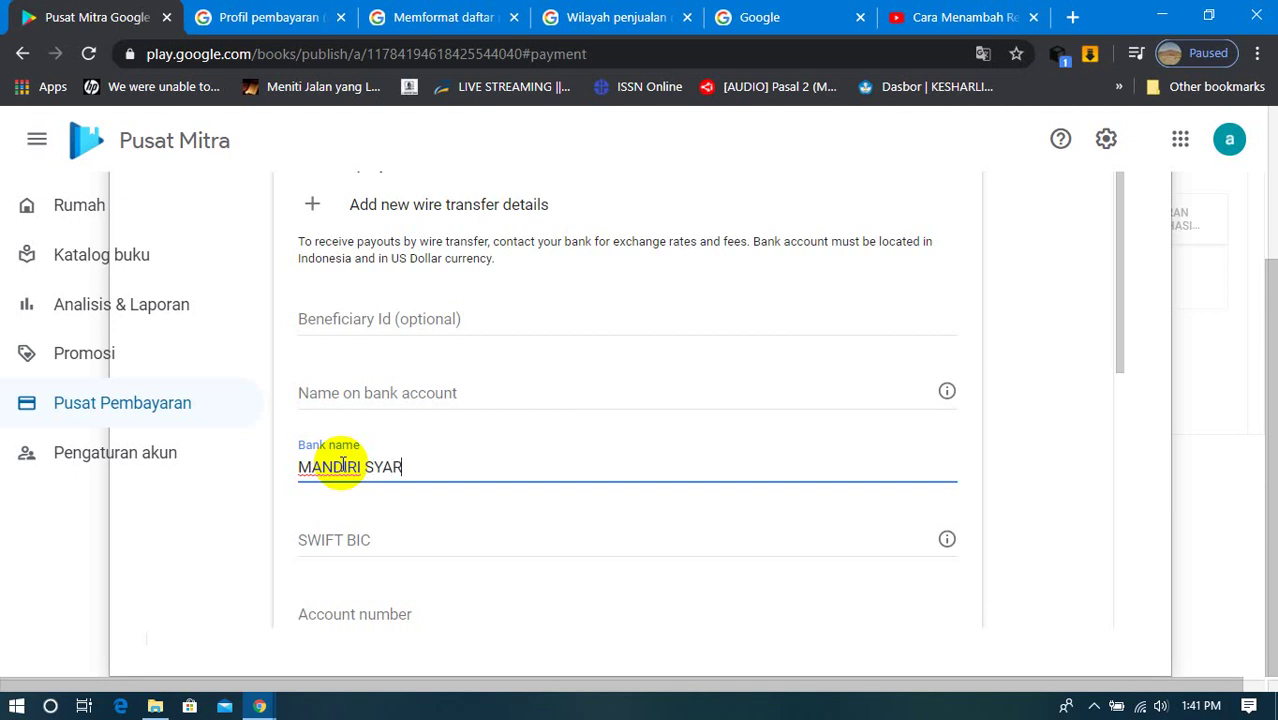
pyautogui.write('IAH')
pyautogui.click(323, 399)
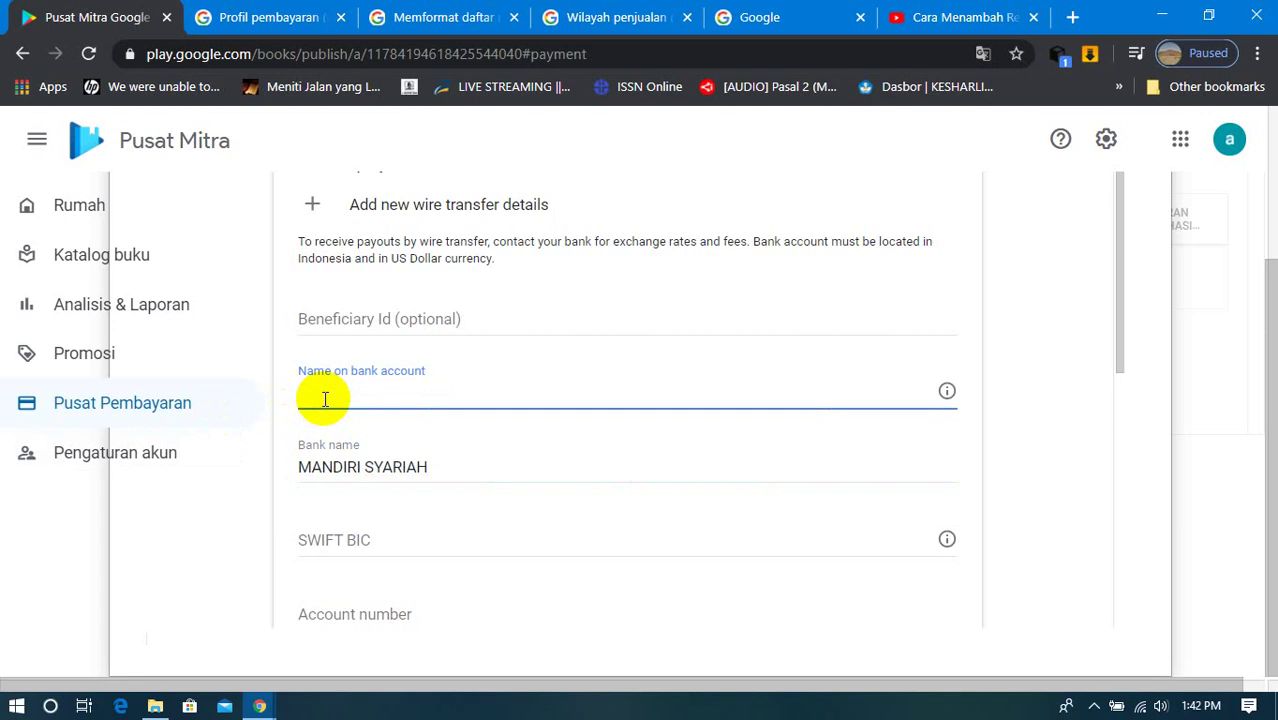
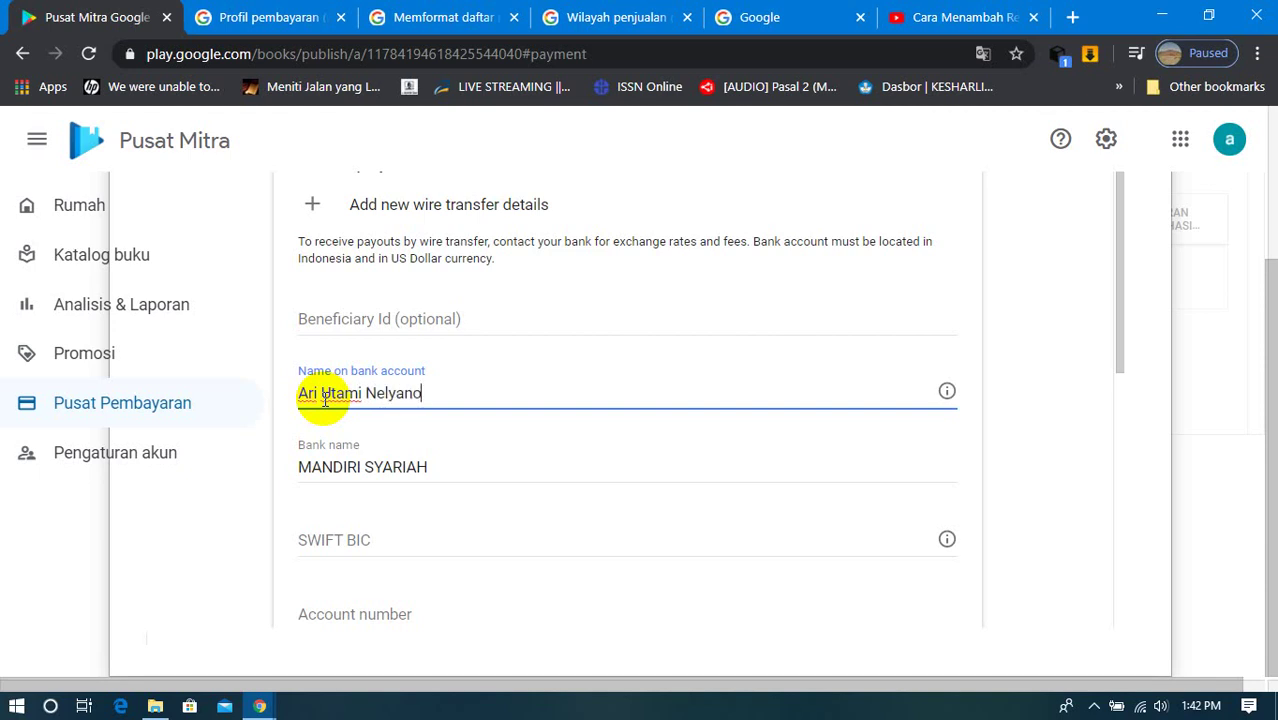
pyautogui.scroll(-3, 433, 403)
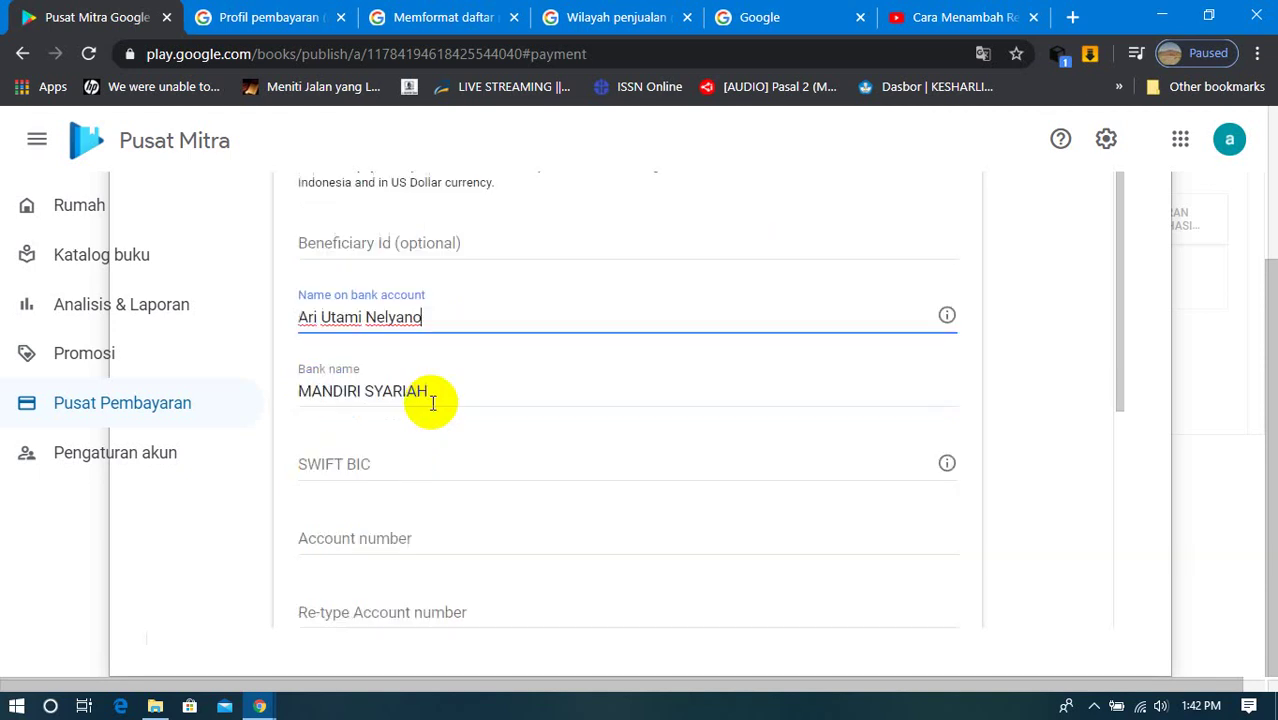
pyautogui.scroll(3, 433, 403)
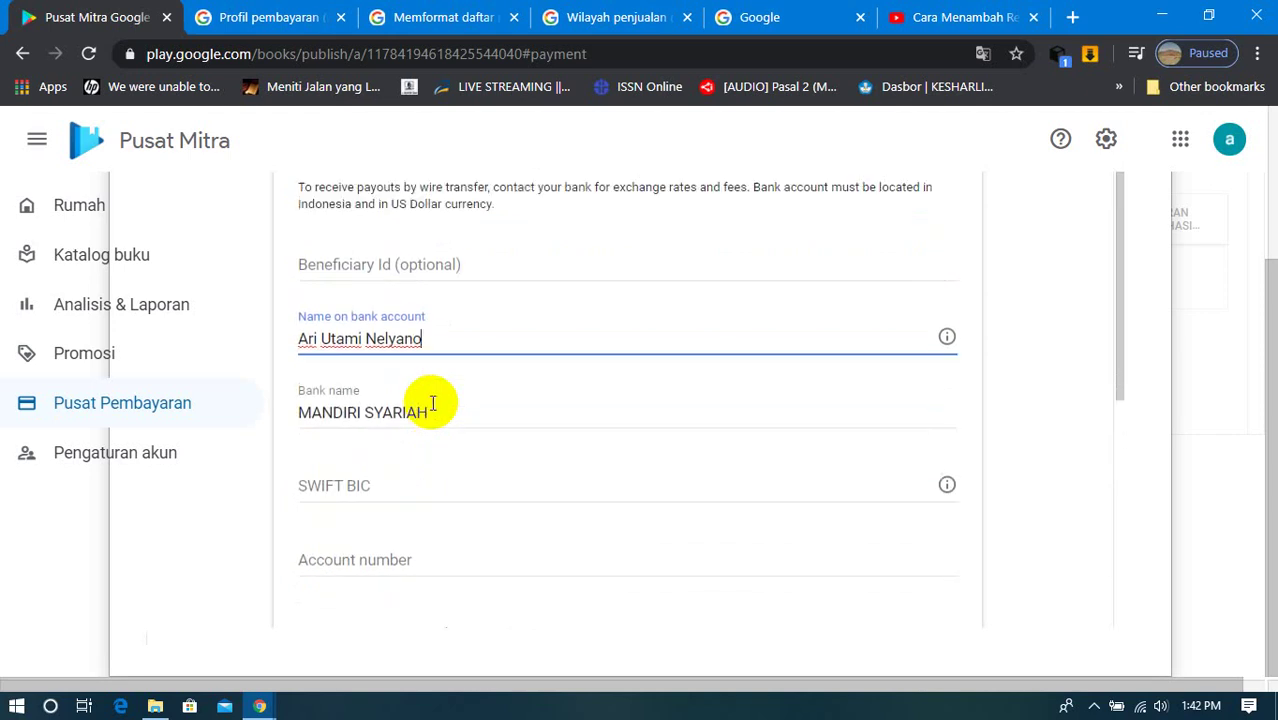
pyautogui.click(440, 318)
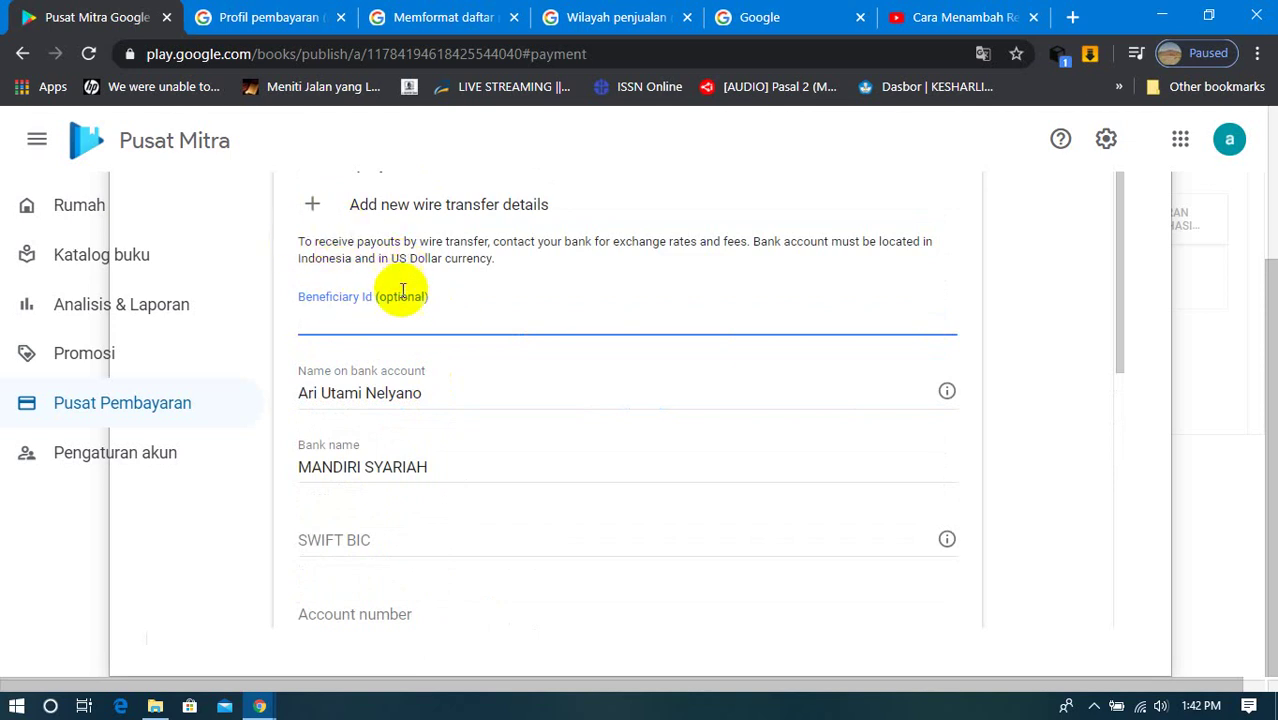
pyautogui.click(437, 402)
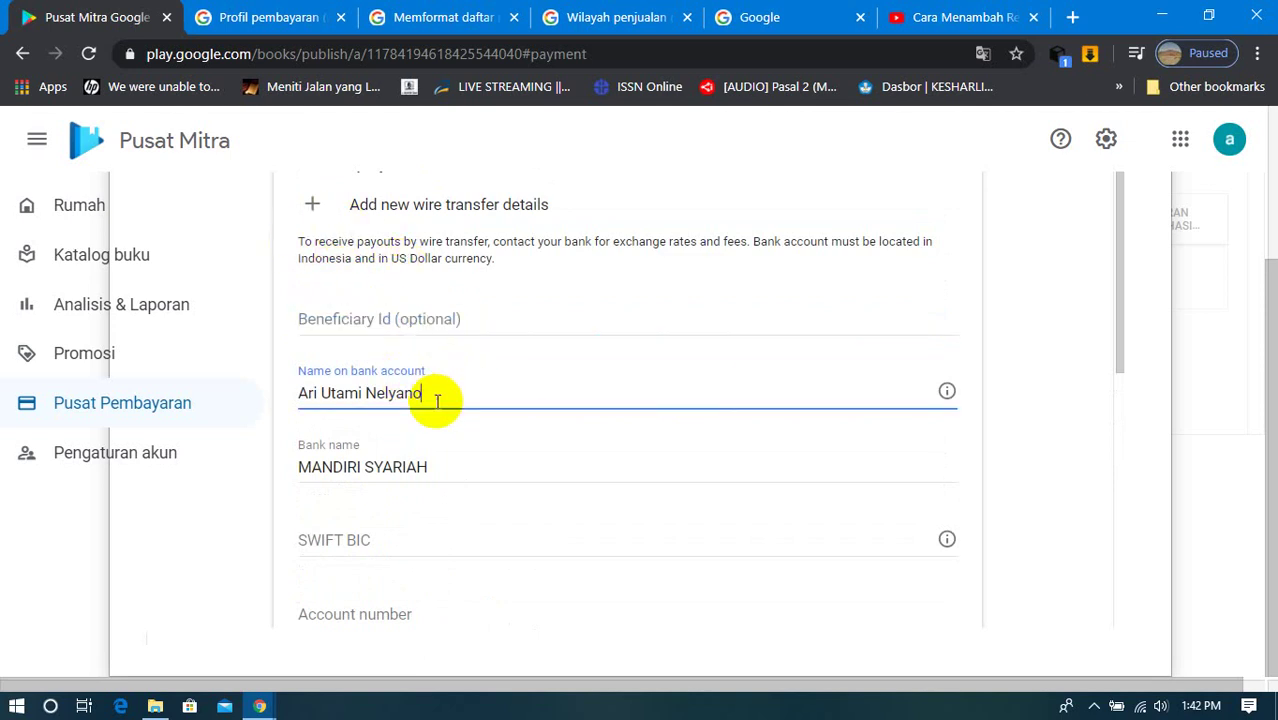
pyautogui.click(443, 467)
pyautogui.scroll(-1, 443, 467)
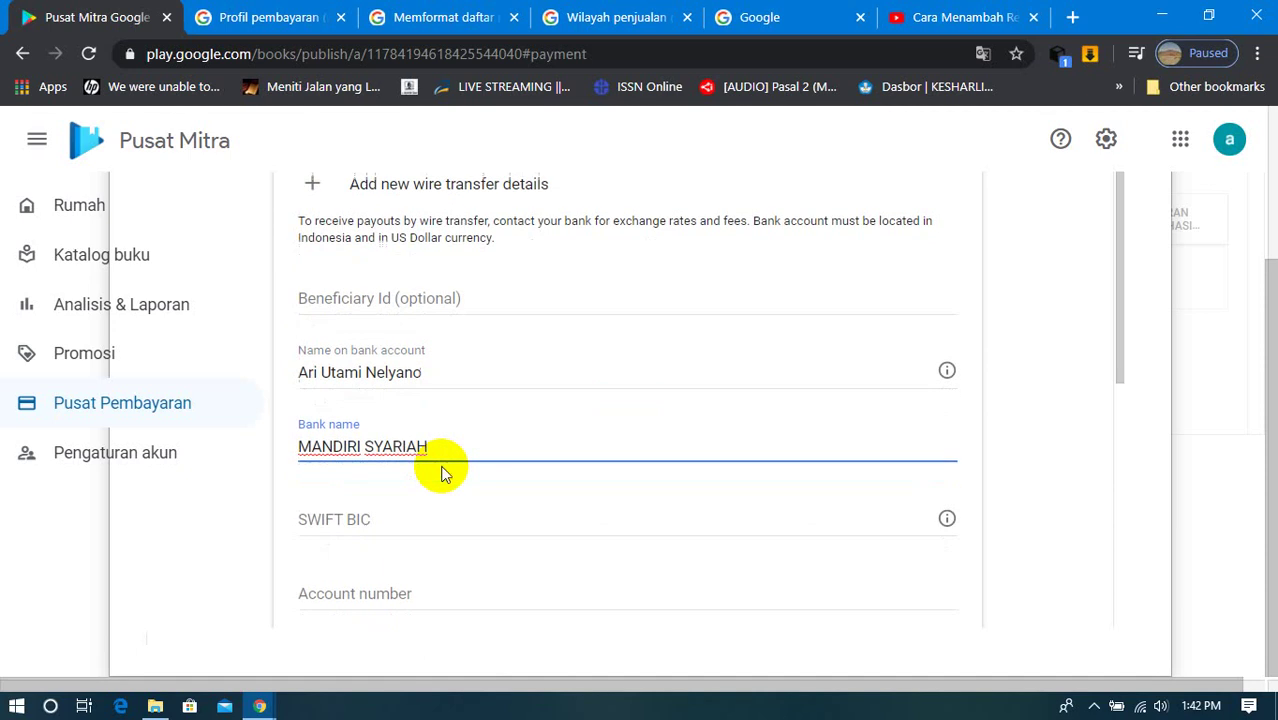
# Step: Copy the SWIFT BIC field's label text
pyautogui.click(401, 444)
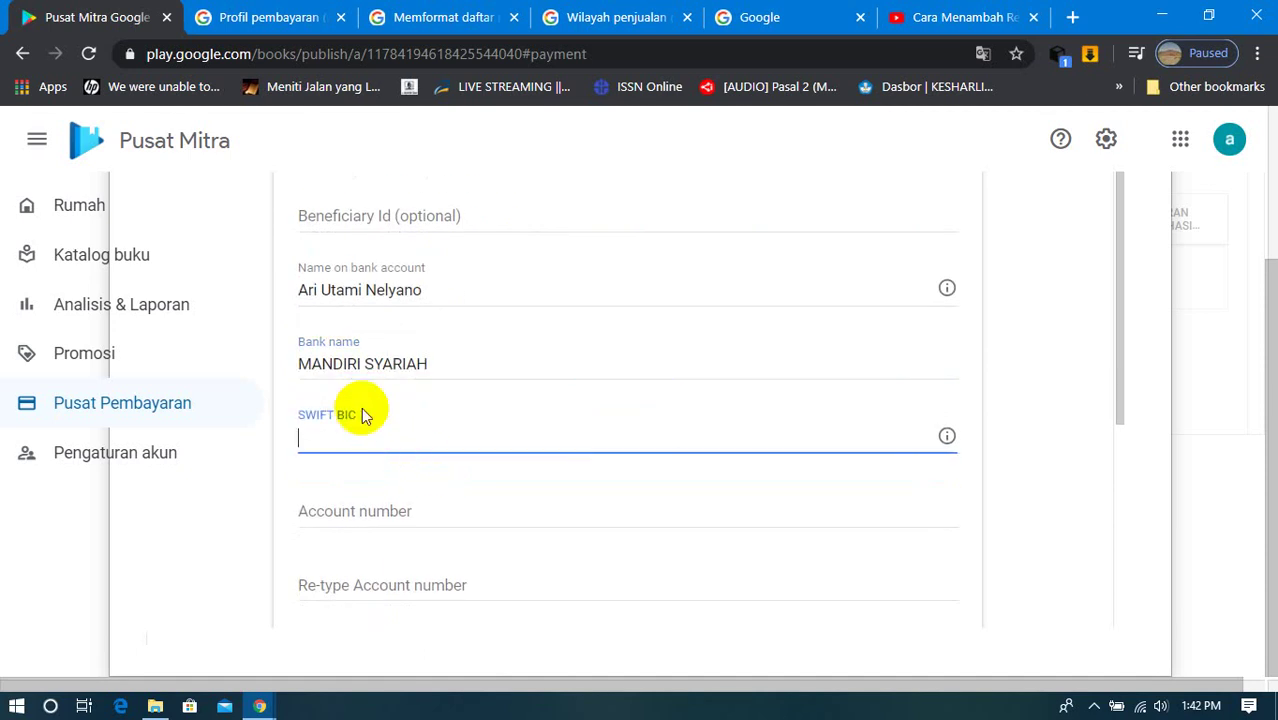
pyautogui.moveTo(355, 417); pyautogui.dragTo(300, 419)
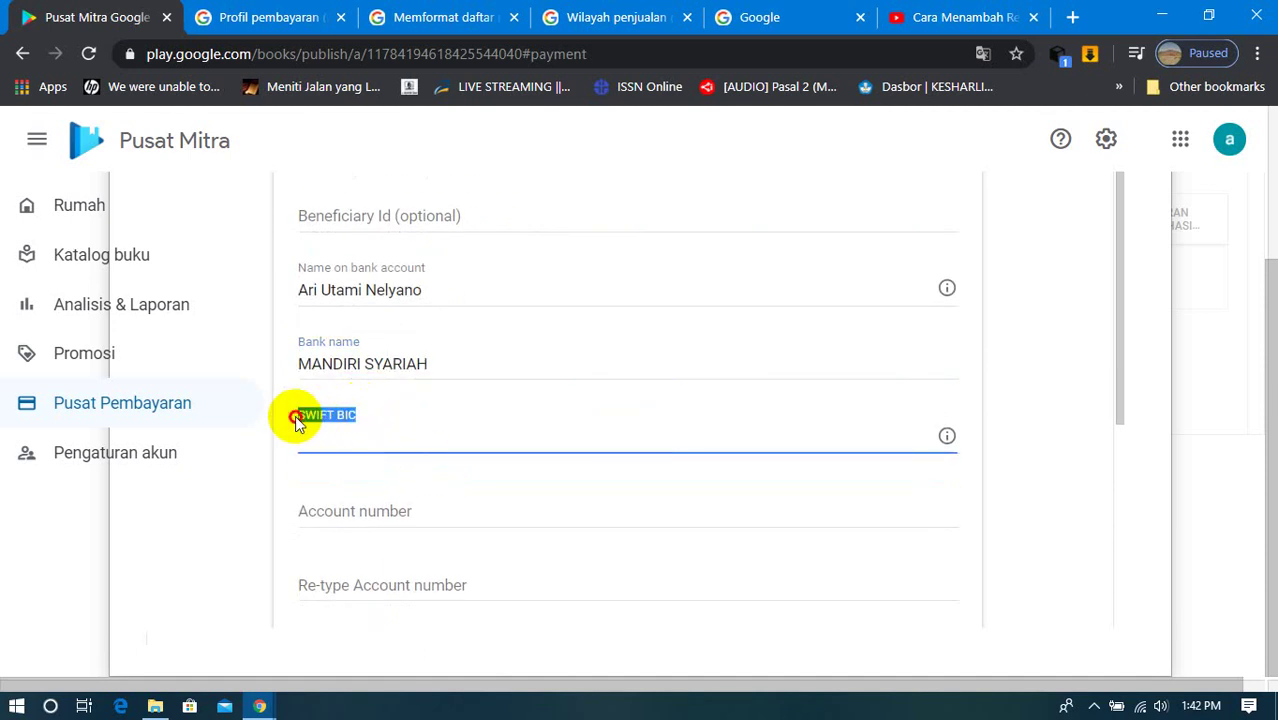
pyautogui.rightClick(305, 423)
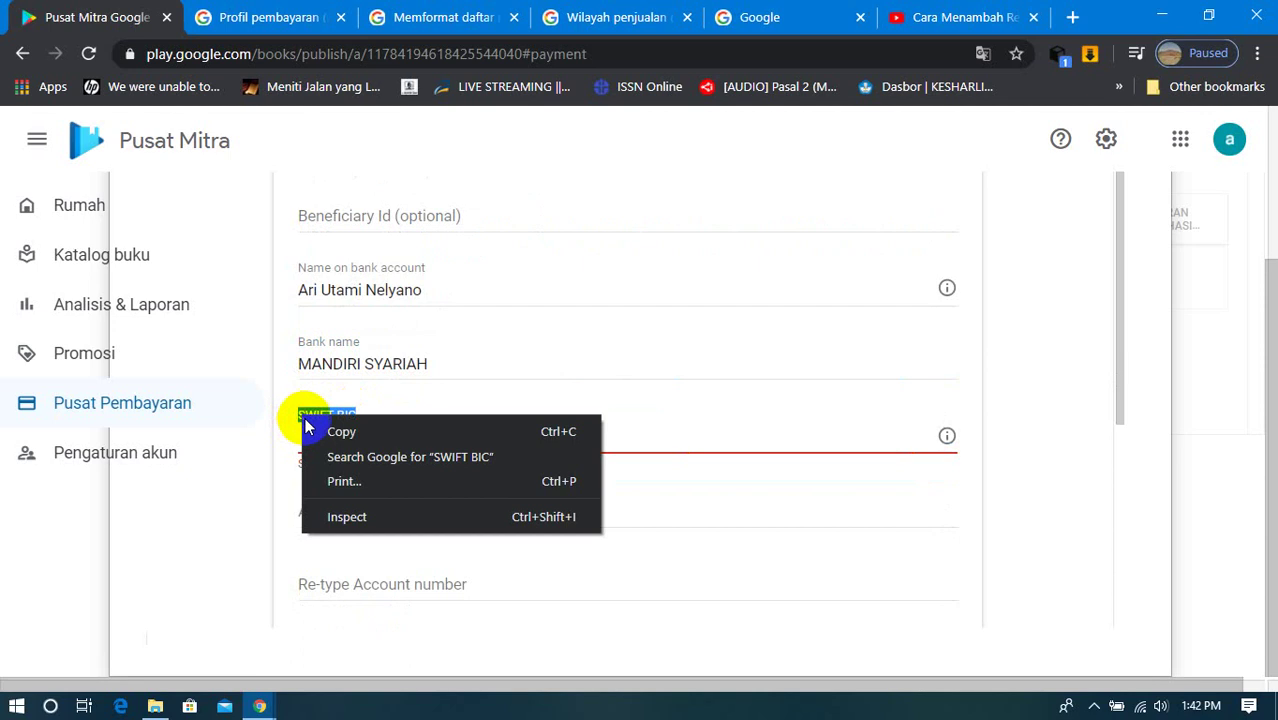
pyautogui.click(318, 431)
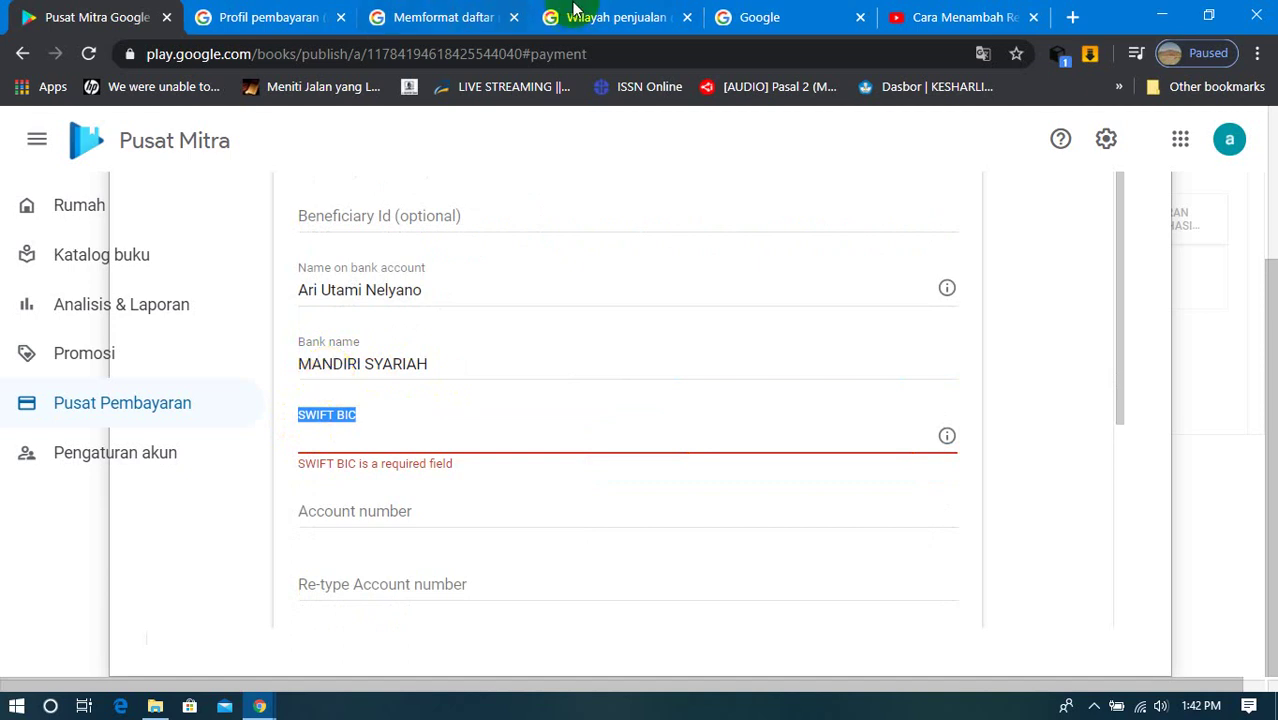
# Step: Close the sales-territory and Memformat daftar negara help tabs, leaving the Google search page
pyautogui.click(772, 16)
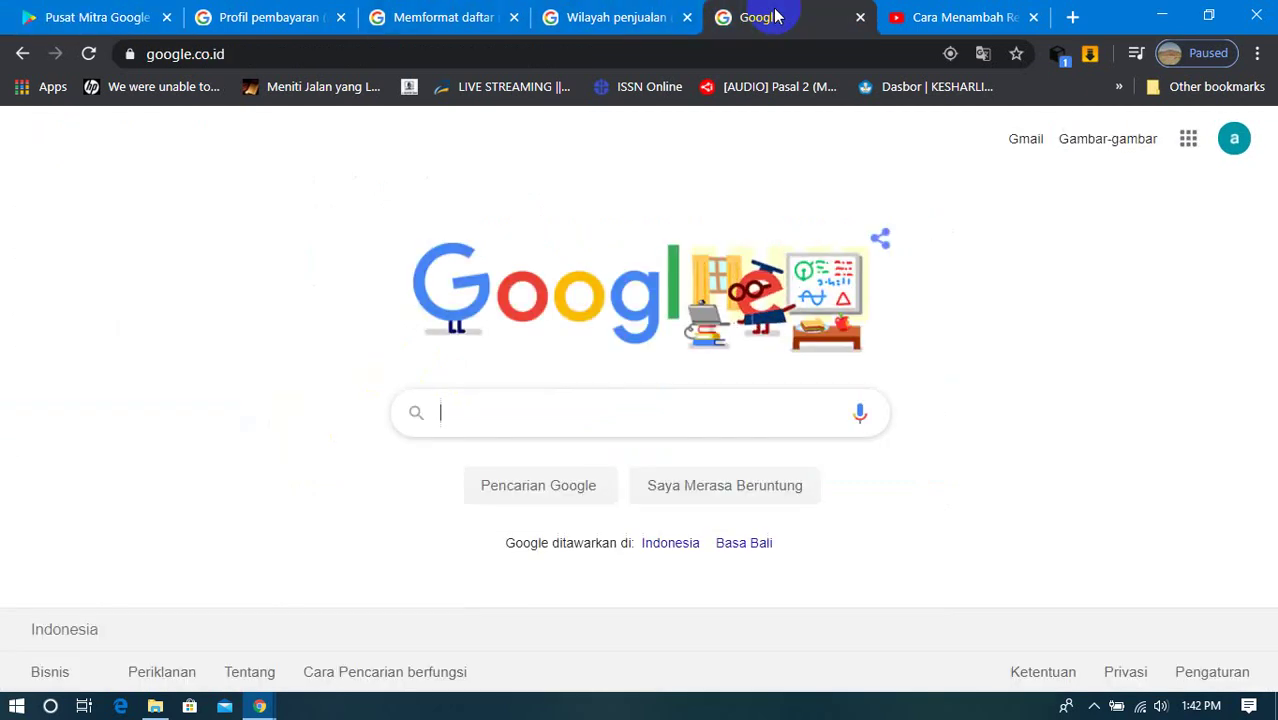
pyautogui.click(687, 17)
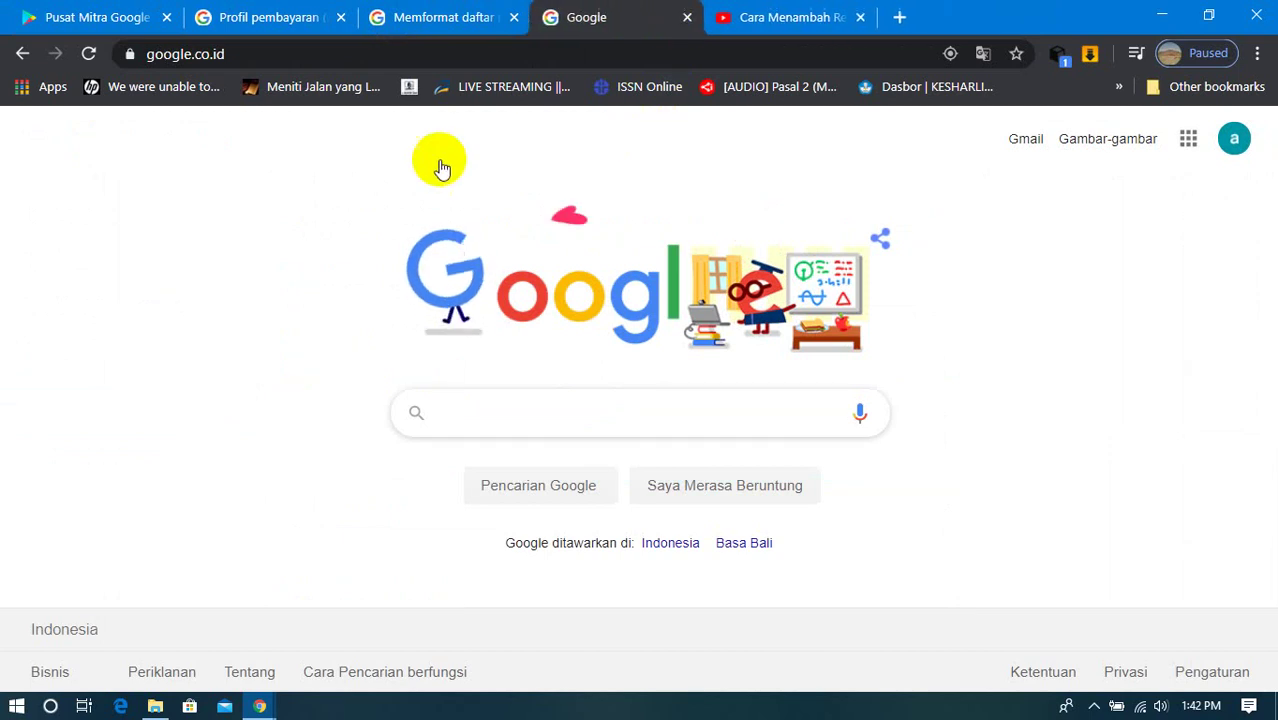
pyautogui.click(443, 12)
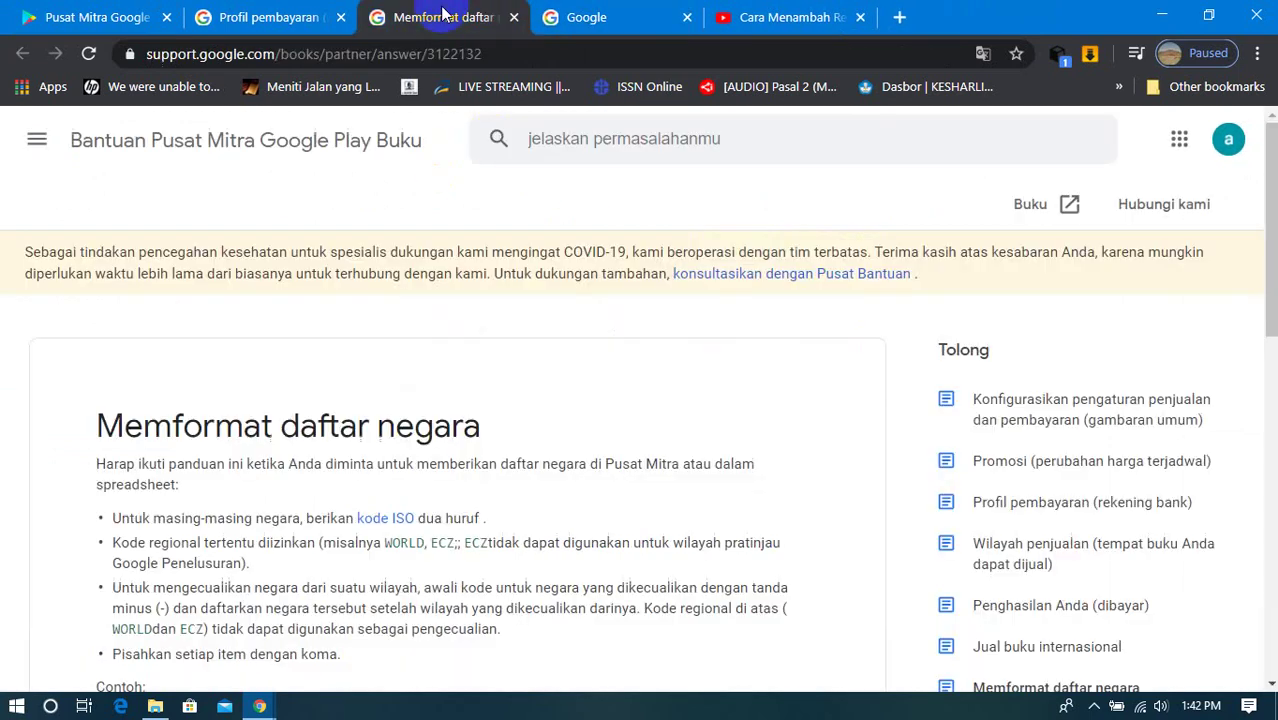
pyautogui.click(514, 17)
# Step: Search Google for 'SWIFT BIC mandiri syariah'
pyautogui.rightClick(455, 412)
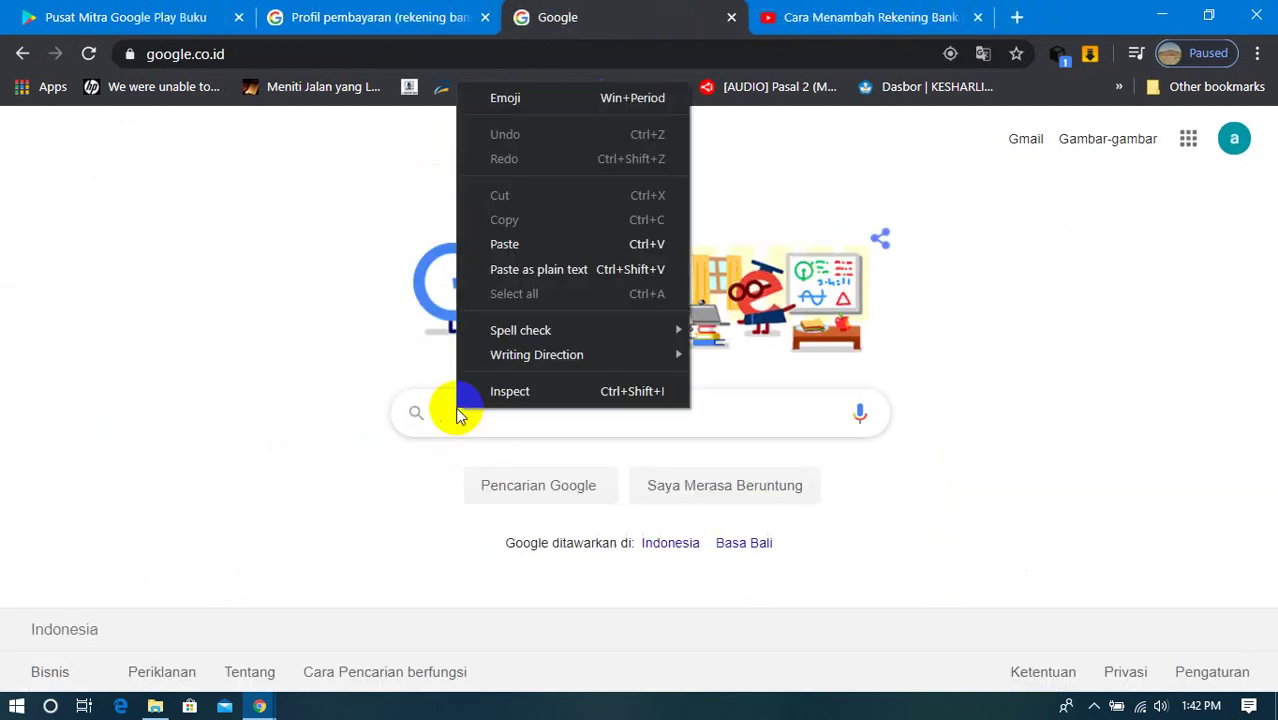
pyautogui.click(504, 244)
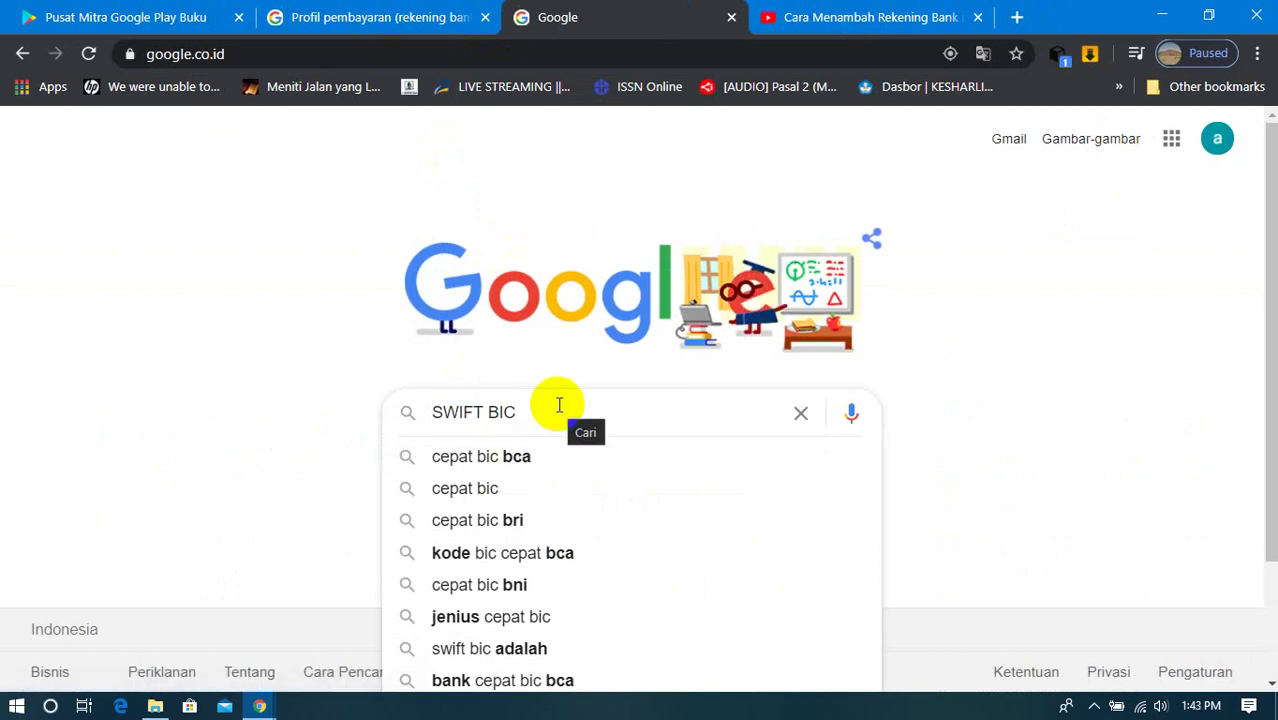
pyautogui.write('m')
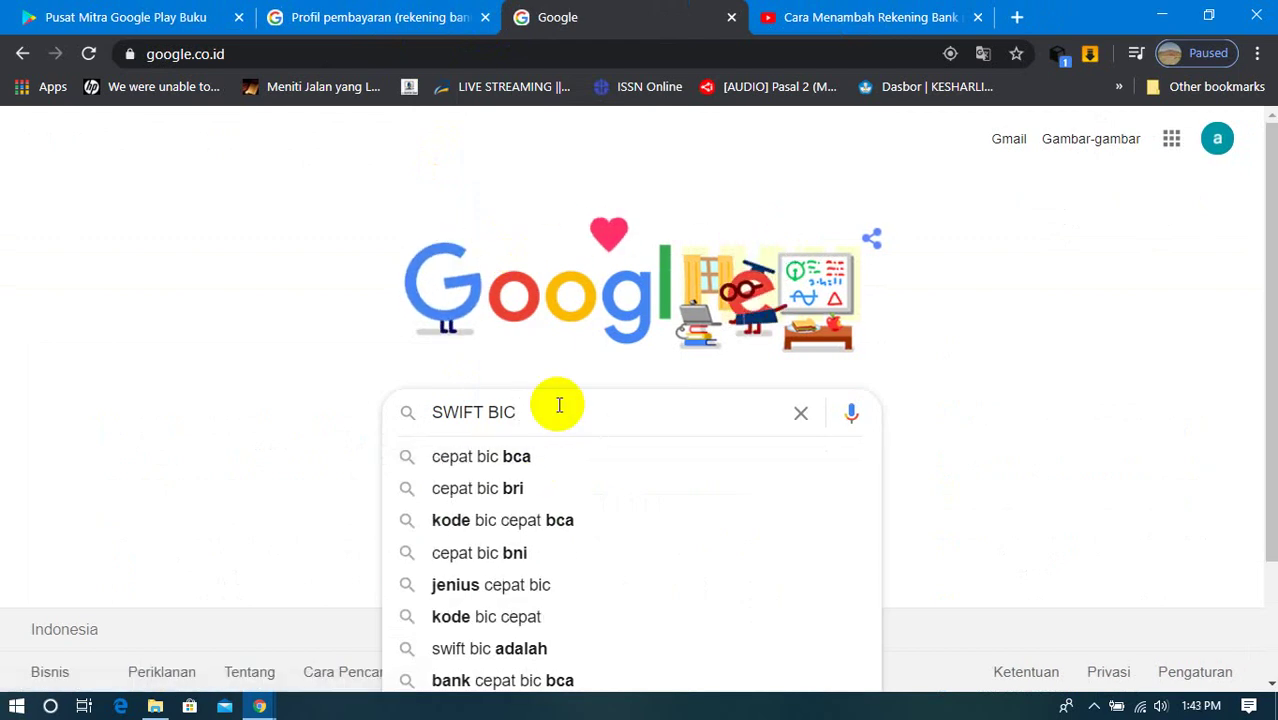
pyautogui.write('an')
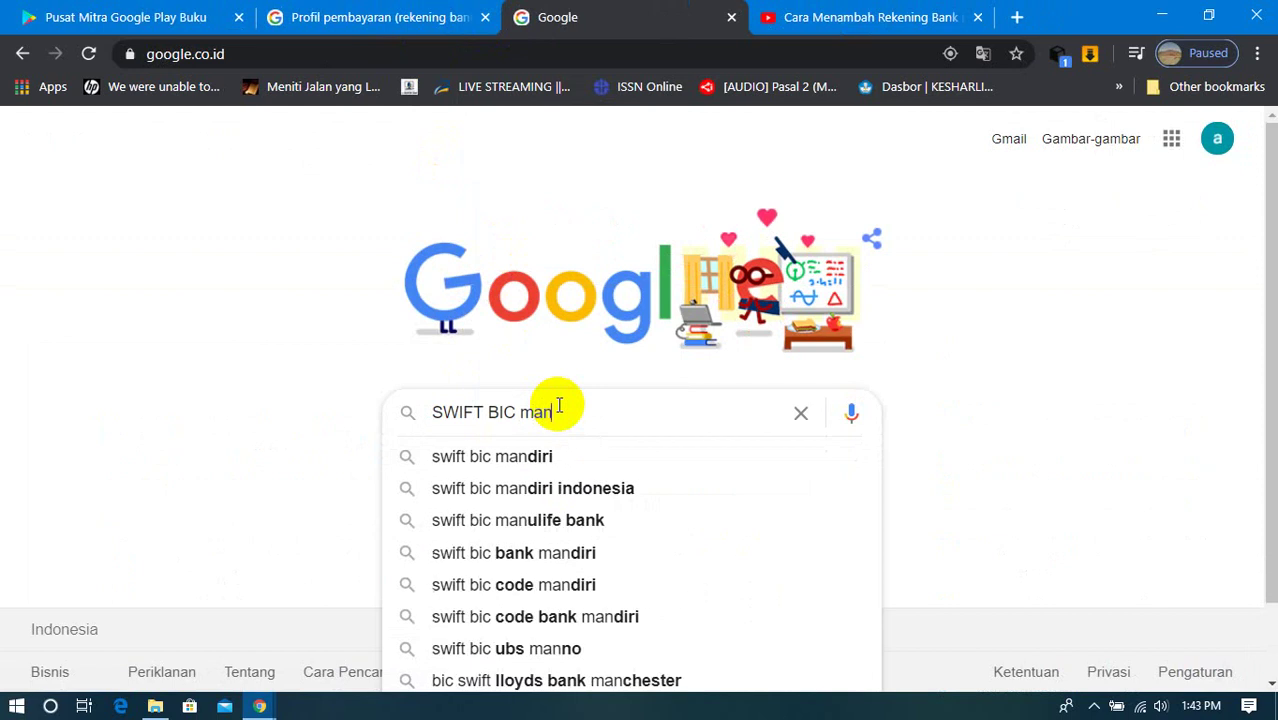
pyautogui.write('diri s')
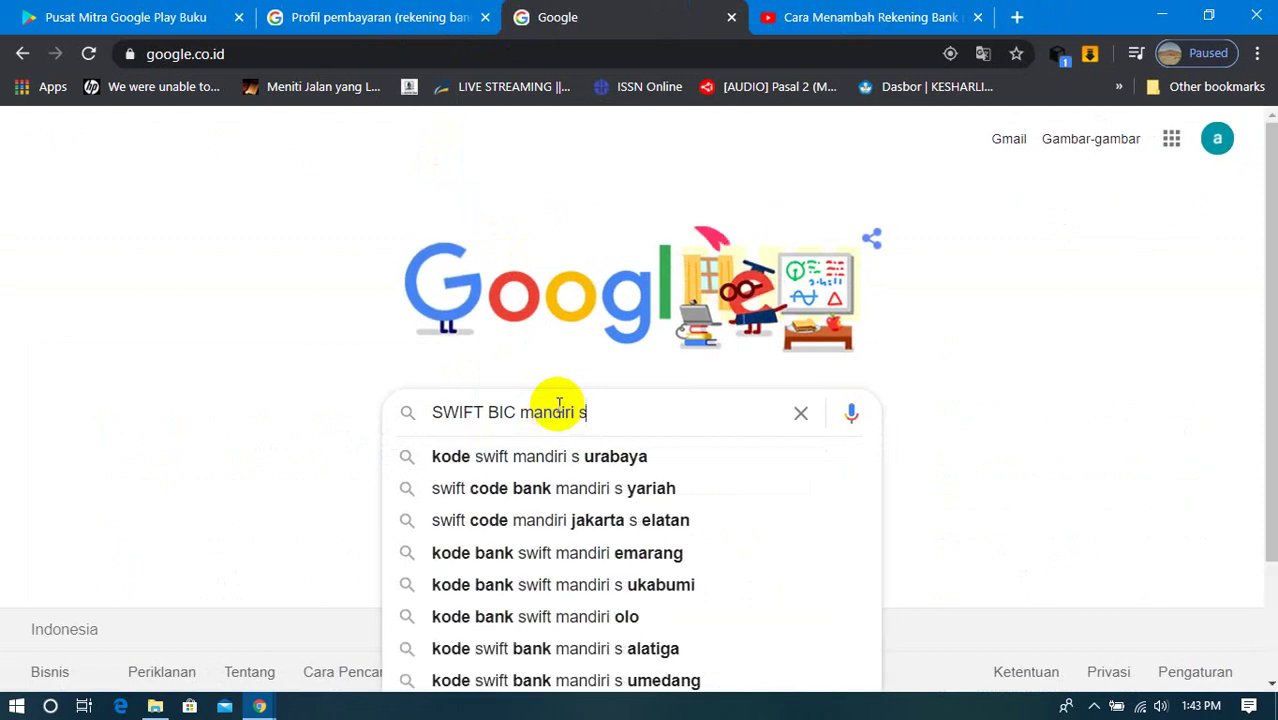
pyautogui.write('yariah')
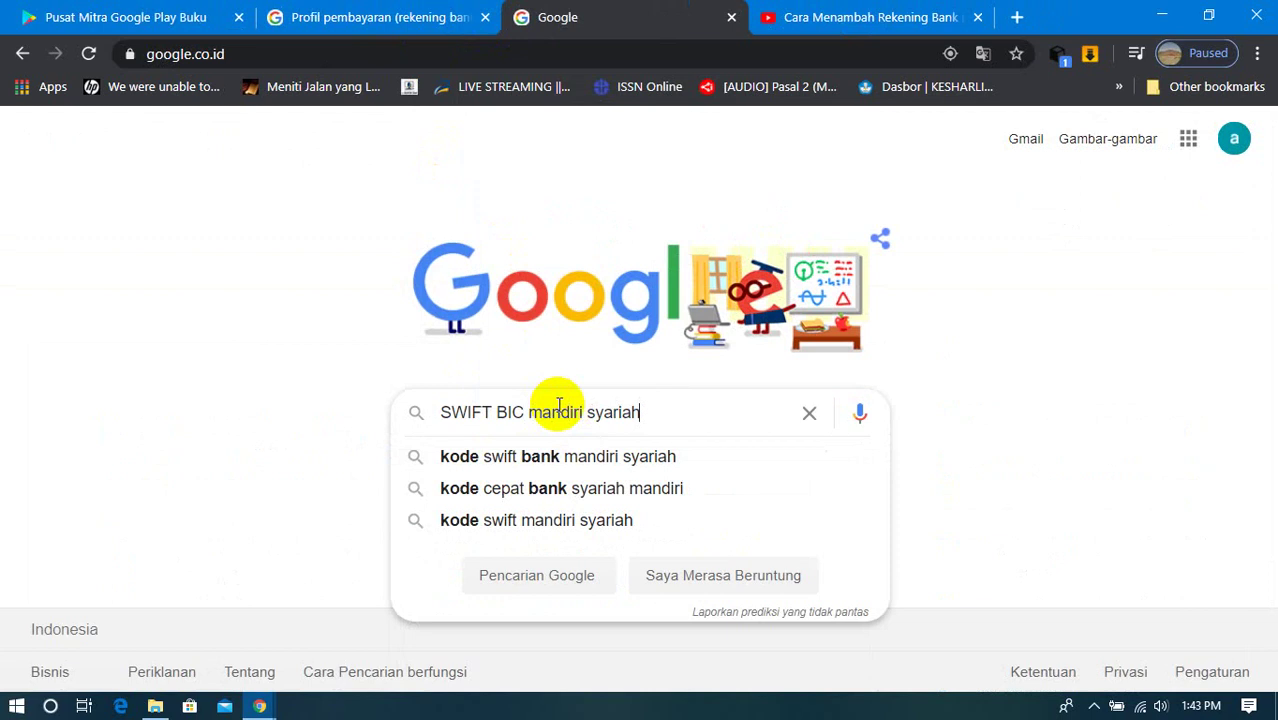
pyautogui.press('Return')
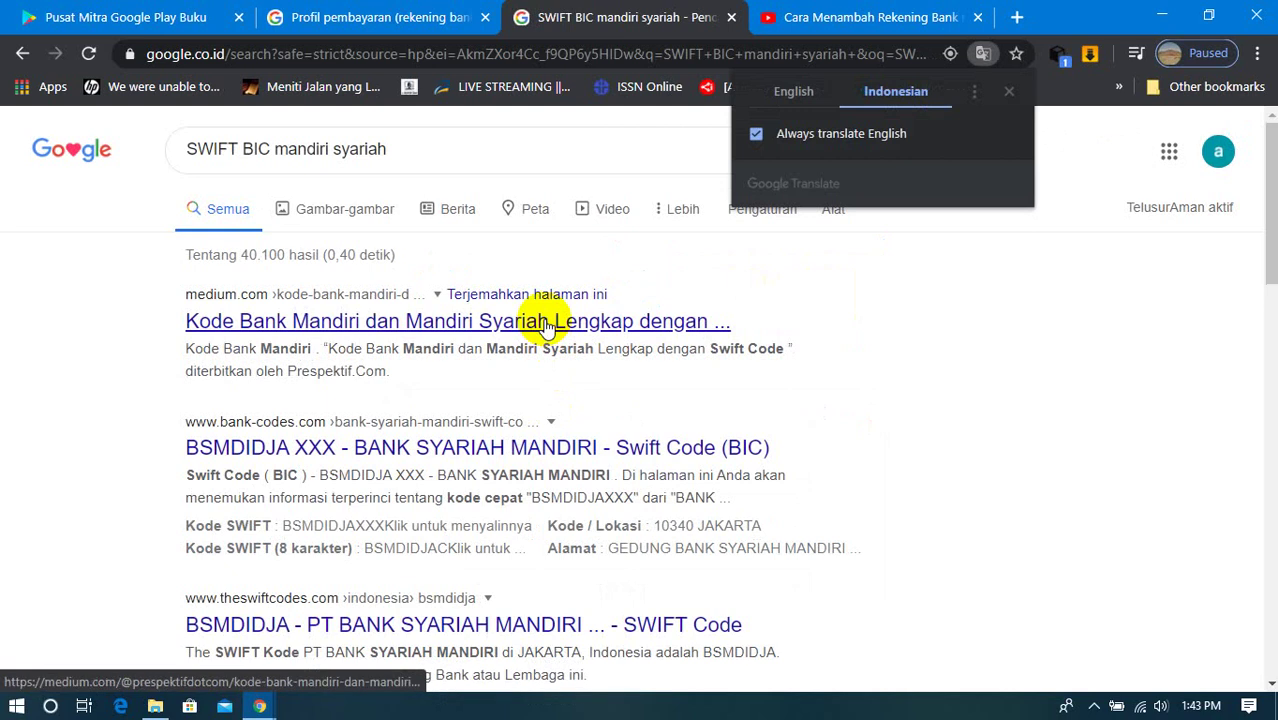
# Step: Copy the SWIFT code BSMDIDJA from the Medium article and go back to Partner Center
pyautogui.click(547, 326)
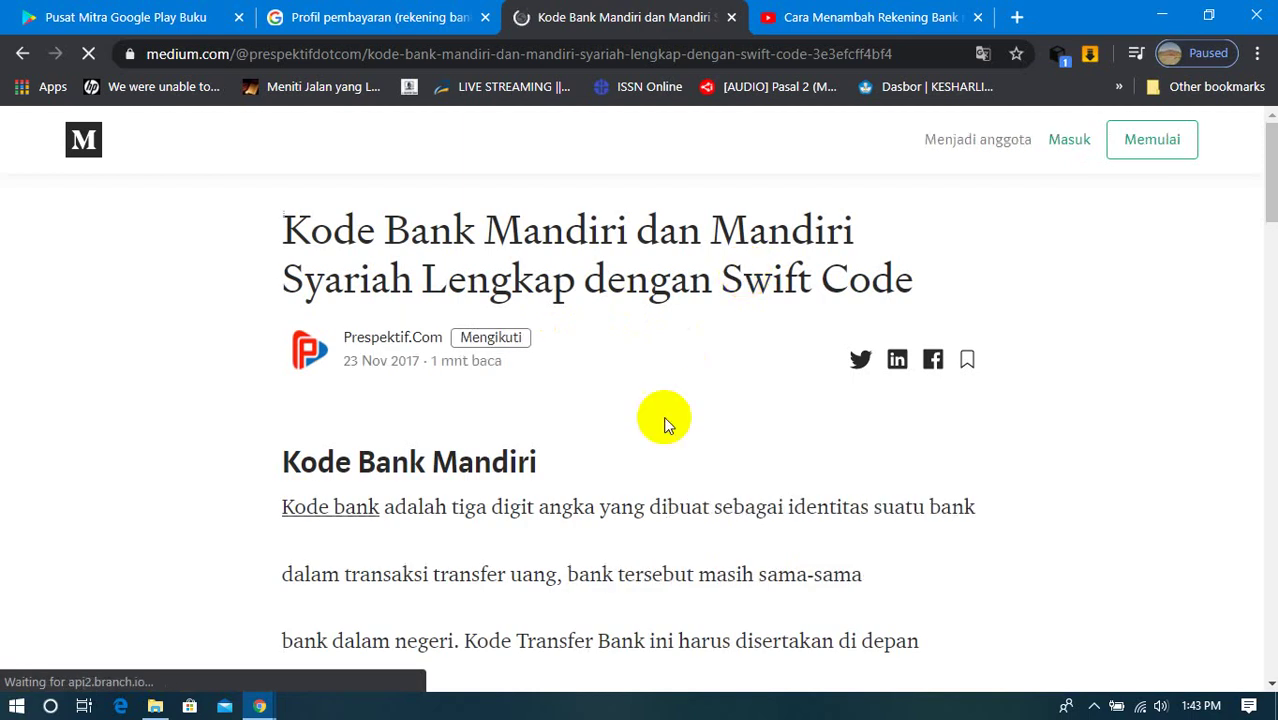
pyautogui.scroll(-1, 666, 420)
pyautogui.scroll(-1, 666, 418)
pyautogui.scroll(-3, 666, 418)
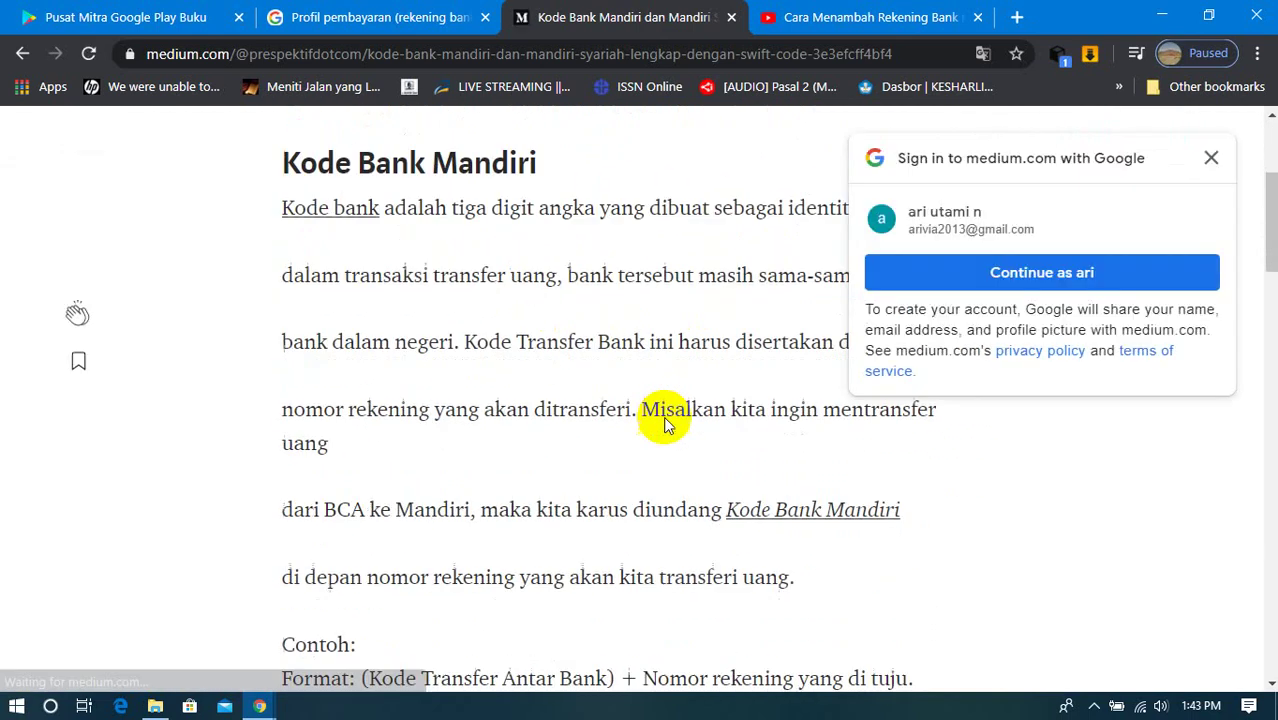
pyautogui.scroll(-8, 666, 420)
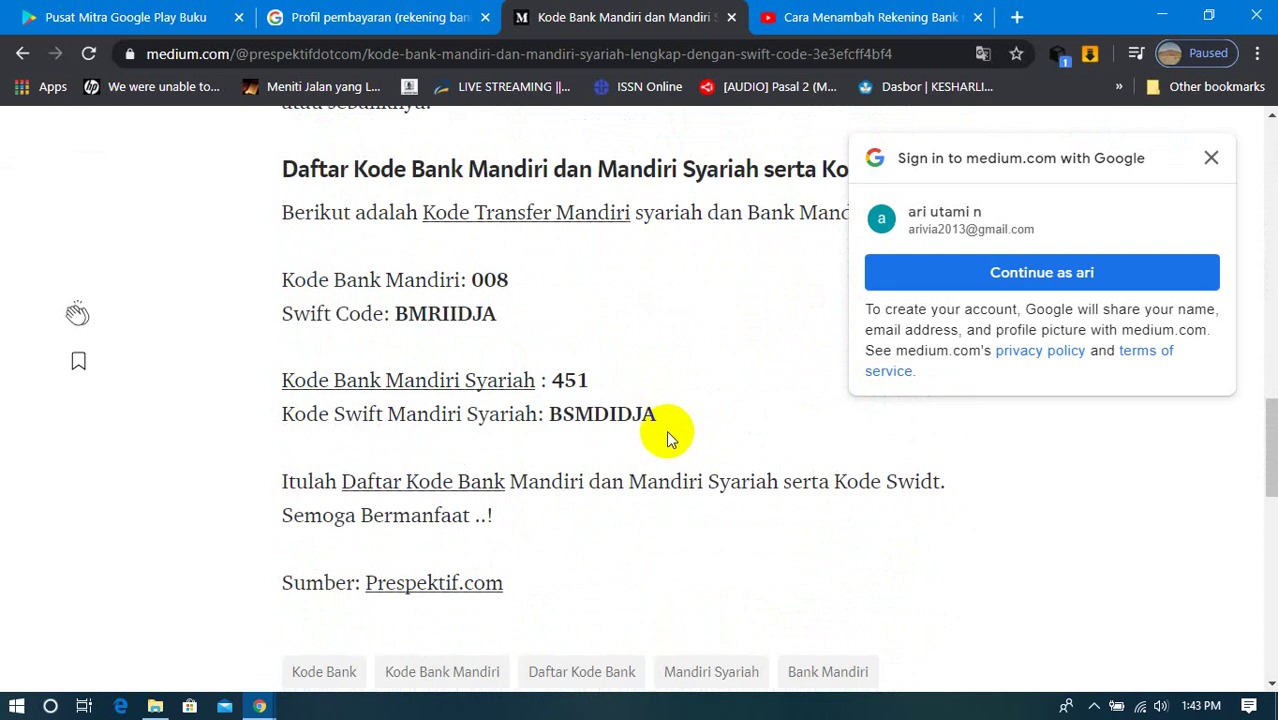
pyautogui.scroll(-1, 685, 432)
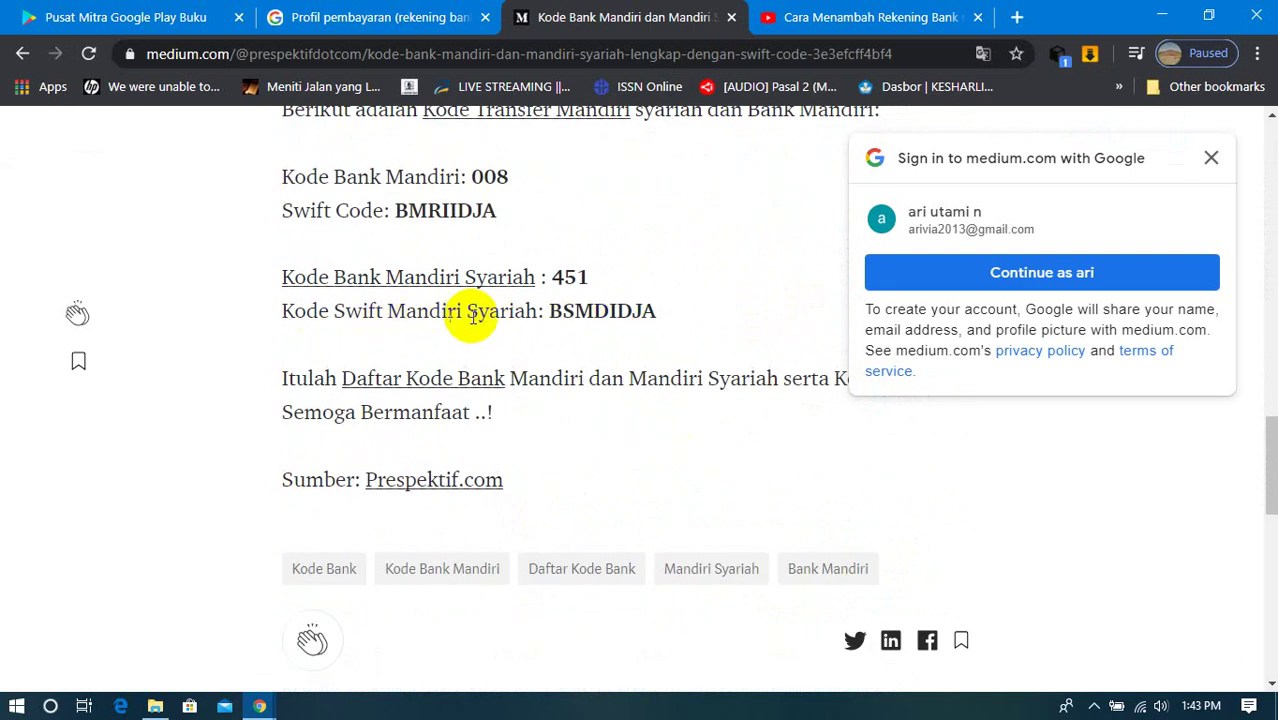
pyautogui.moveTo(546, 311); pyautogui.dragTo(648, 311)
pyautogui.rightClick(600, 311)
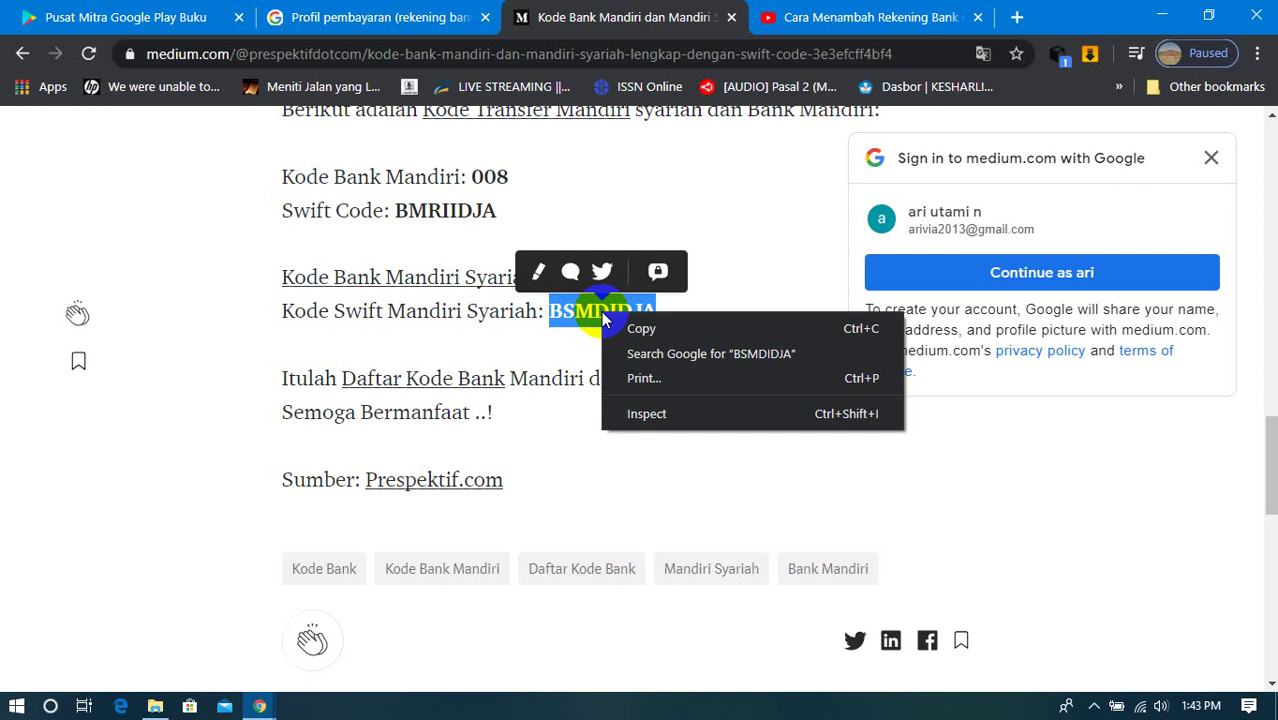
pyautogui.click(639, 333)
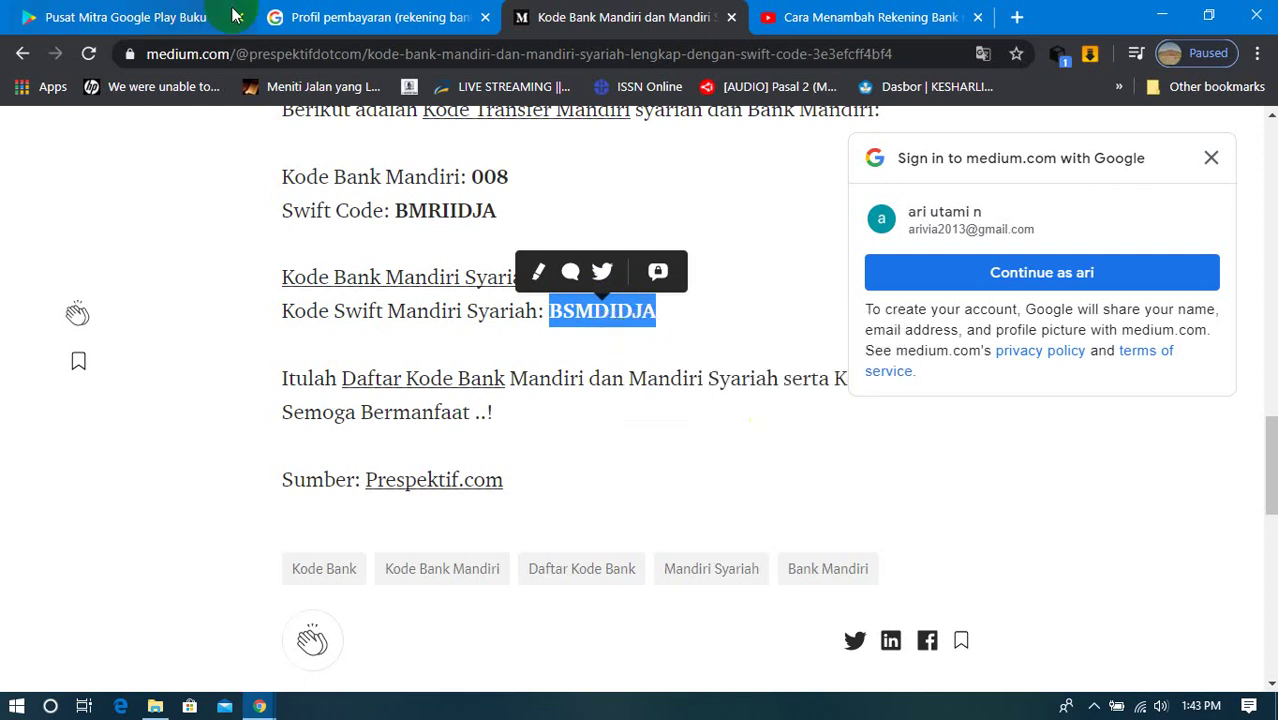
pyautogui.click(133, 18)
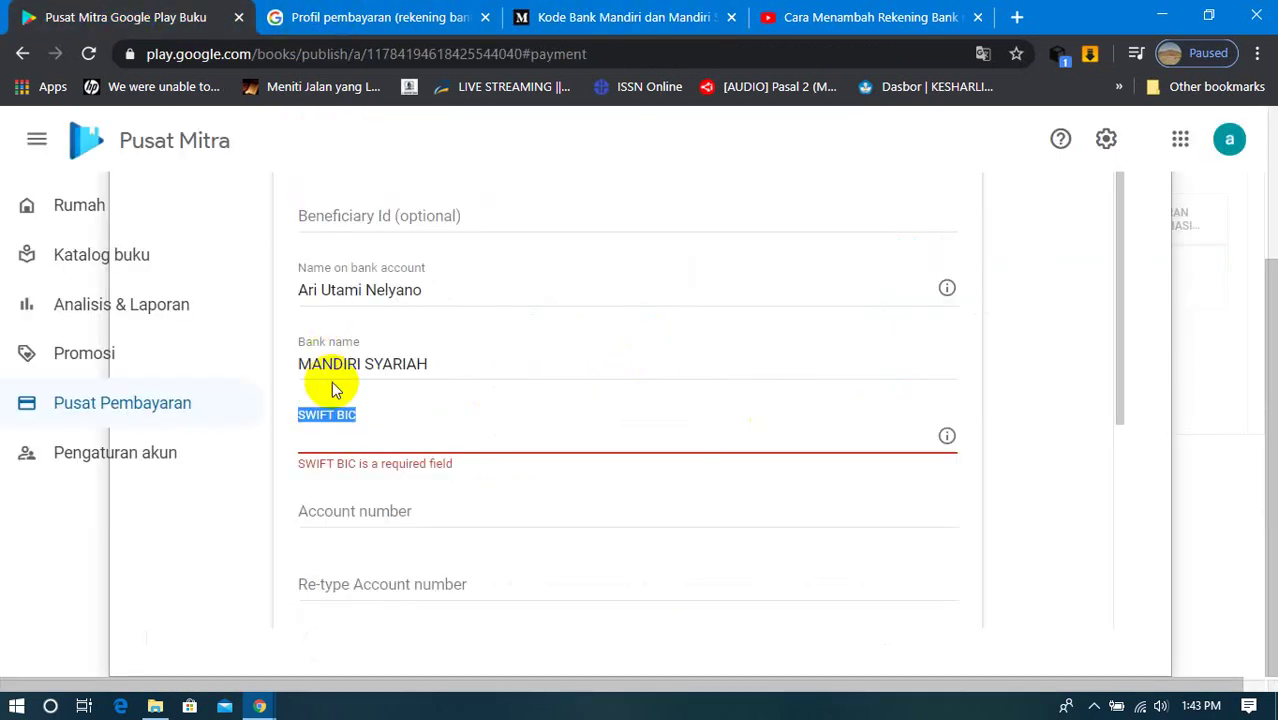
# Step: Paste the SWIFT code BSMDIDJA into the SWIFT BIC field of the wire transfer form
pyautogui.click(334, 430)
pyautogui.rightClick(336, 436)
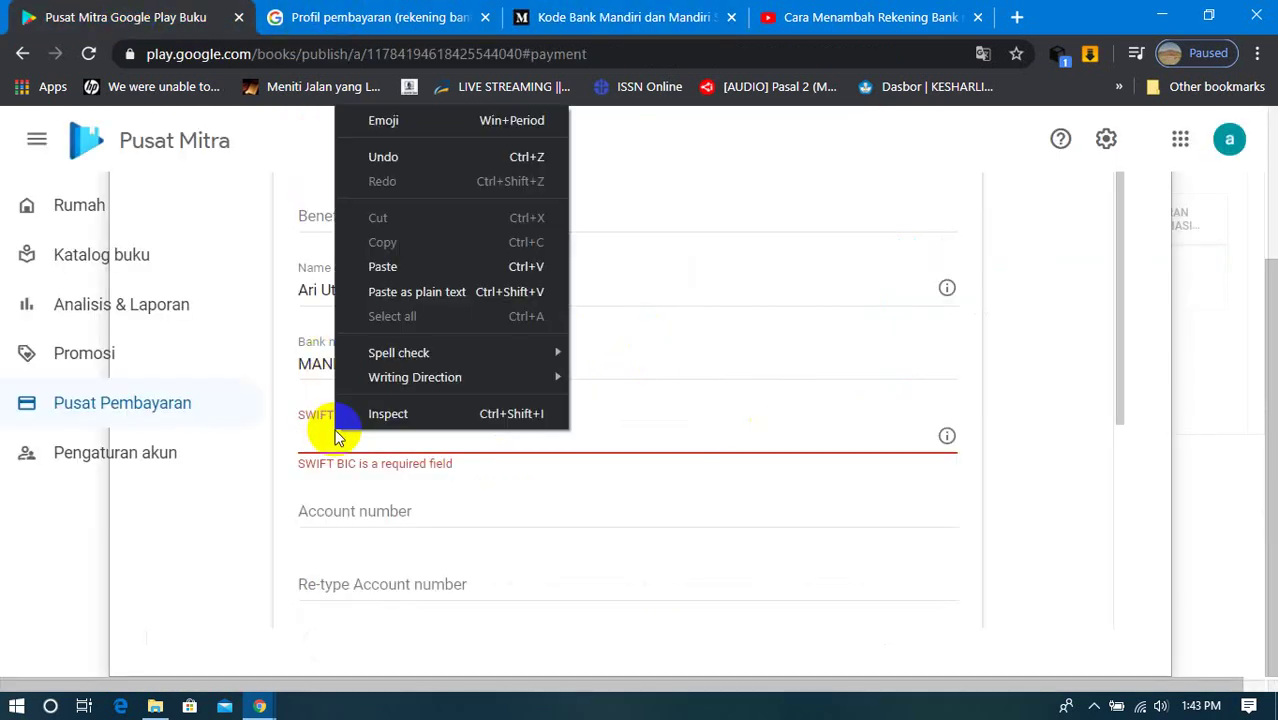
pyautogui.click(391, 266)
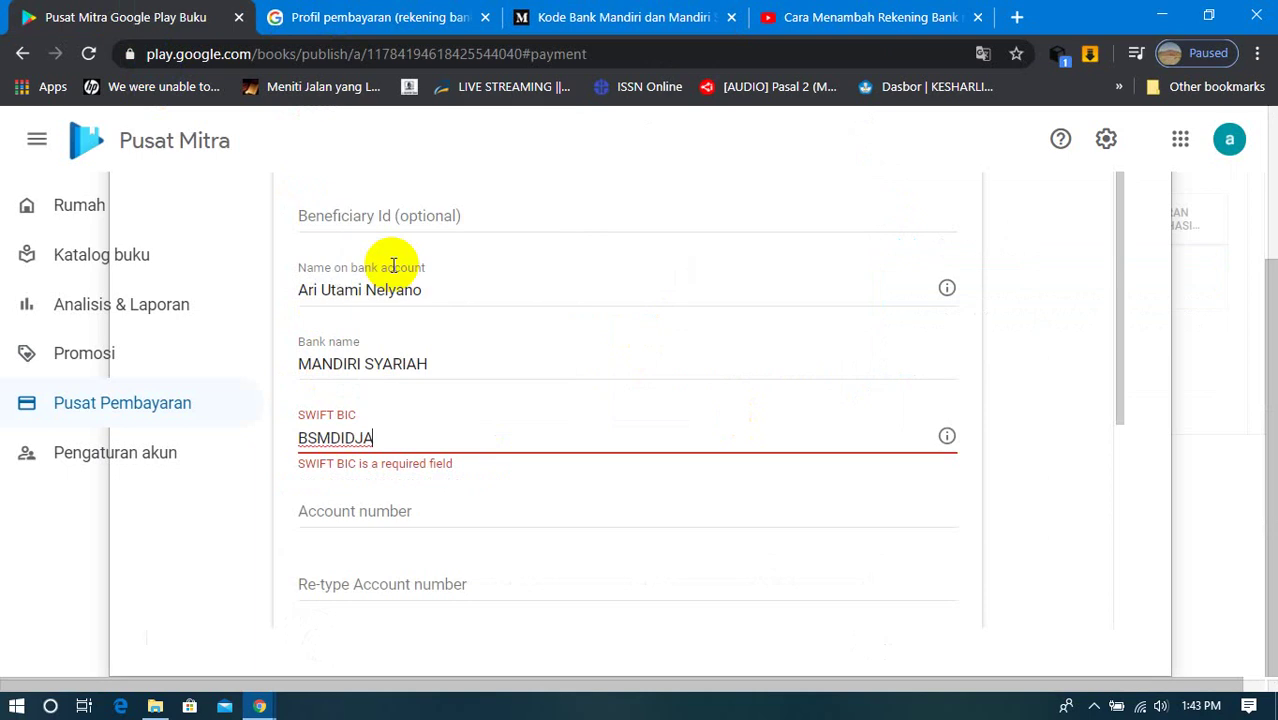
pyautogui.click(419, 515)
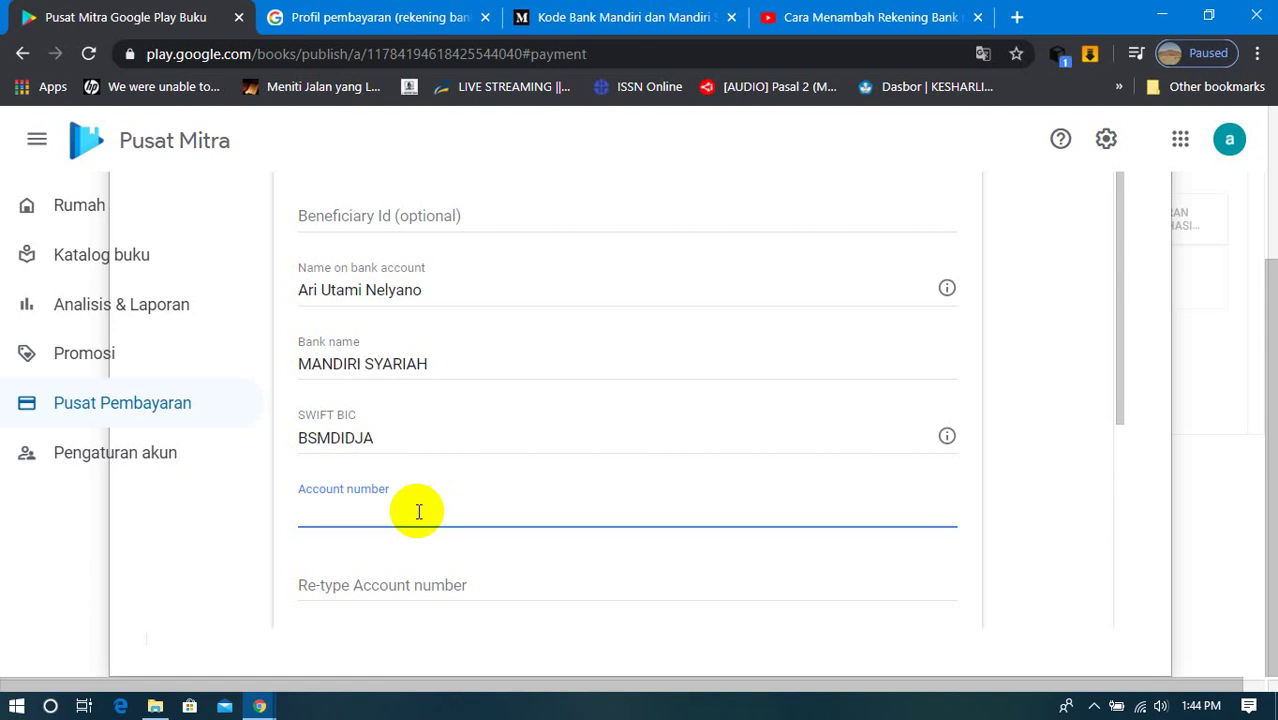
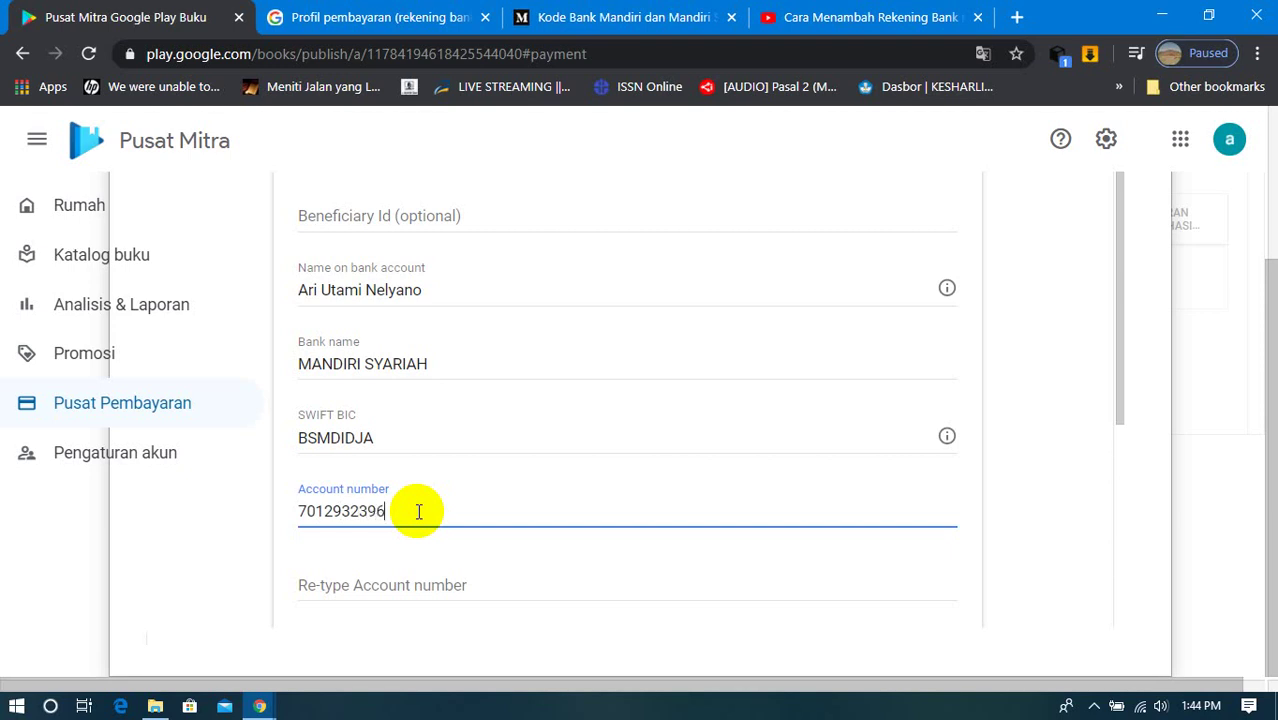
# Step: Enter the bank account number and attempt to save the wire transfer details
pyautogui.click(482, 593)
pyautogui.scroll(-3, 482, 593)
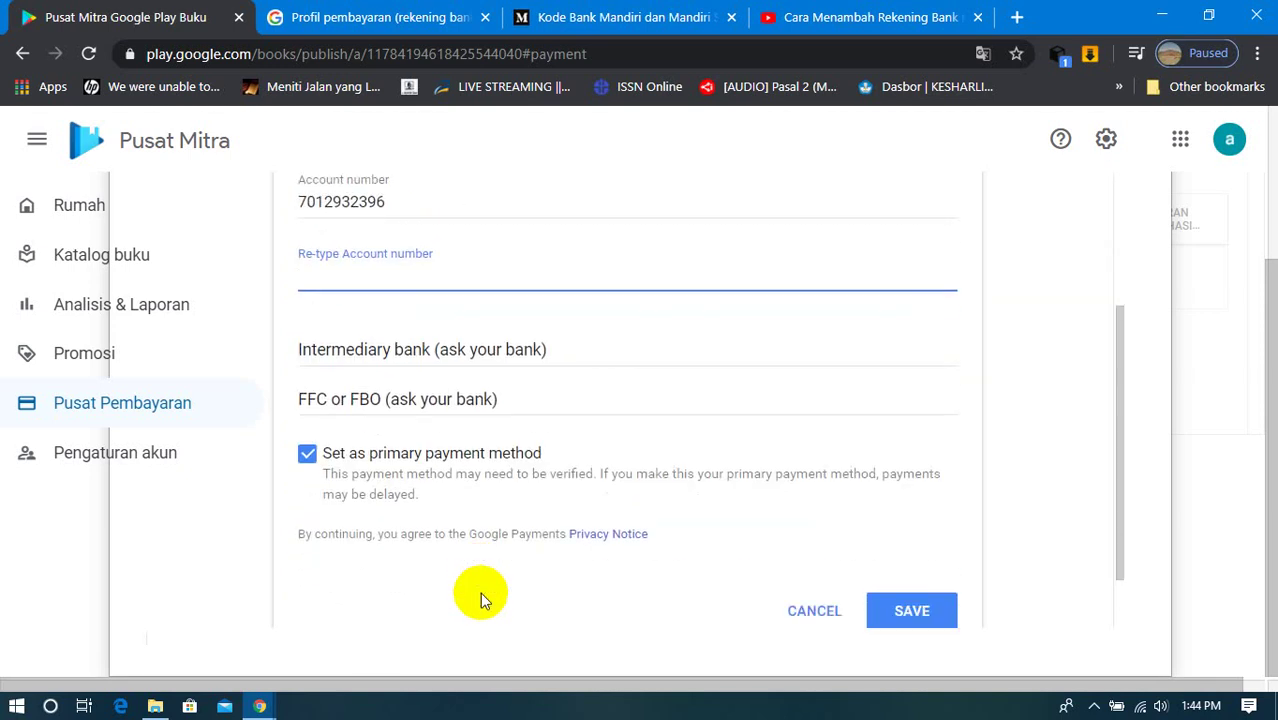
pyautogui.scroll(-1, 478, 270)
pyautogui.scroll(1, 499, 320)
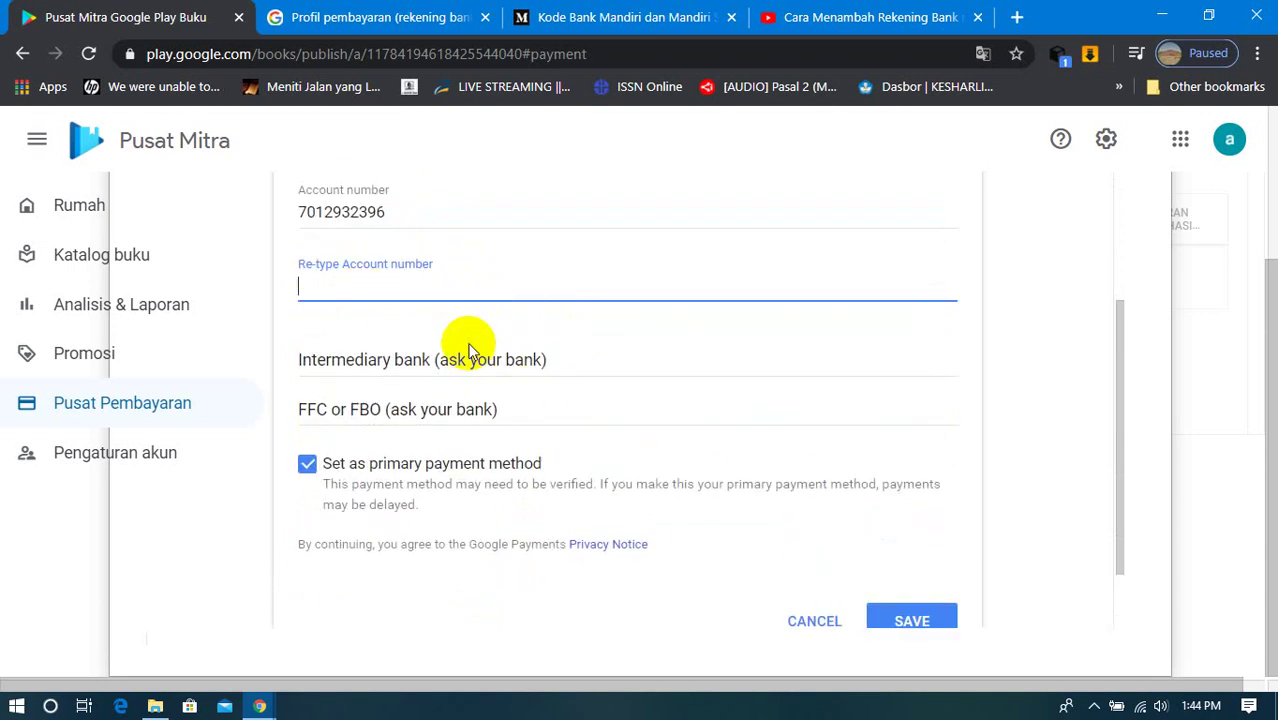
pyautogui.scroll(2, 467, 345)
pyautogui.scroll(2, 470, 348)
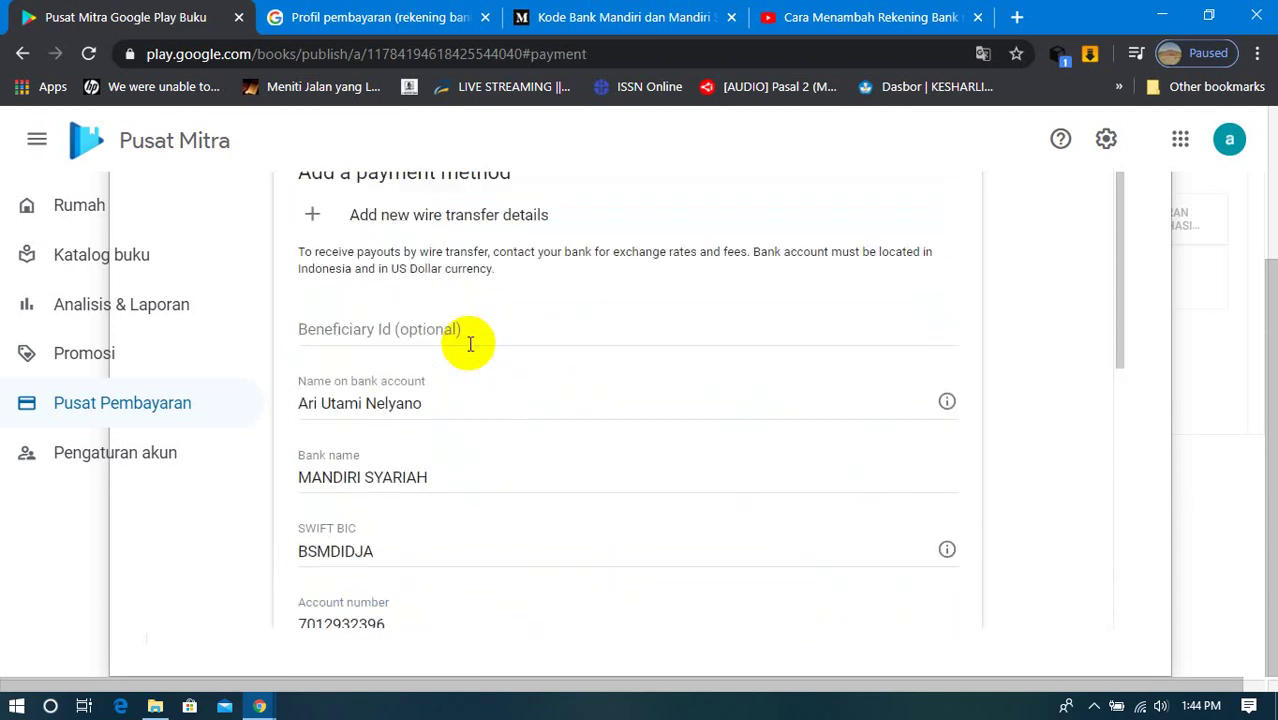
pyautogui.scroll(-5, 467, 345)
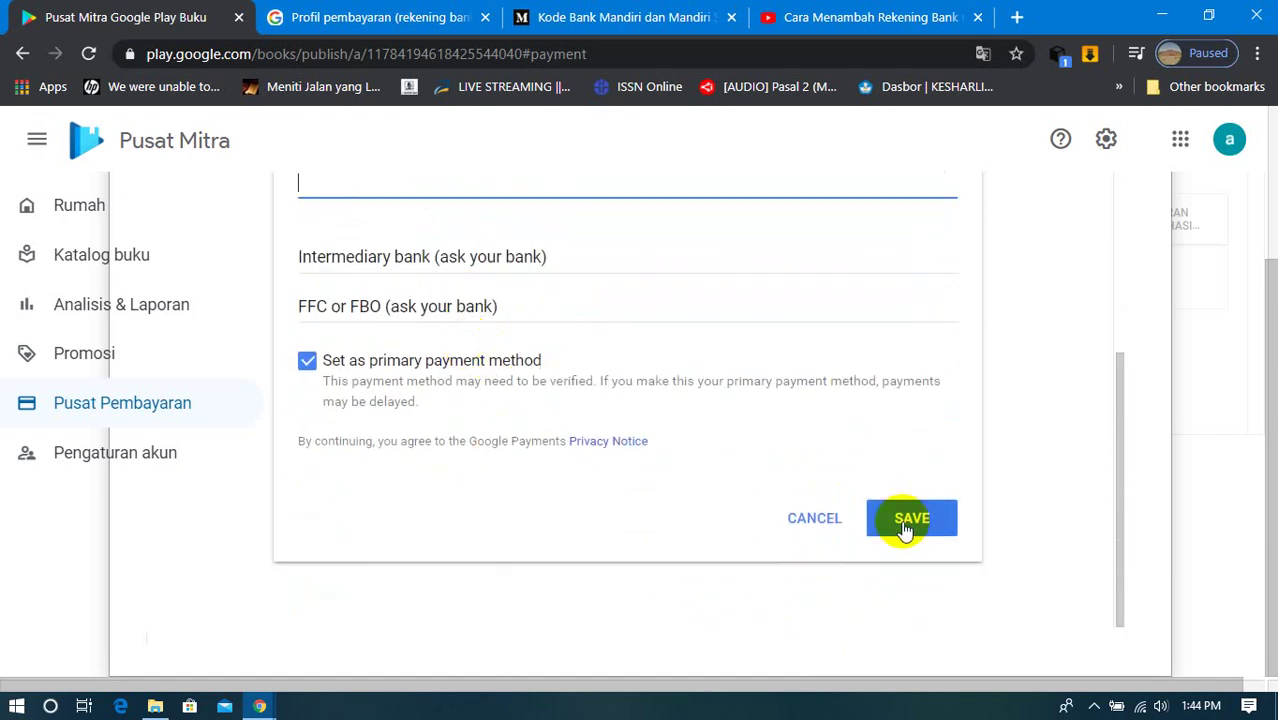
pyautogui.click(905, 528)
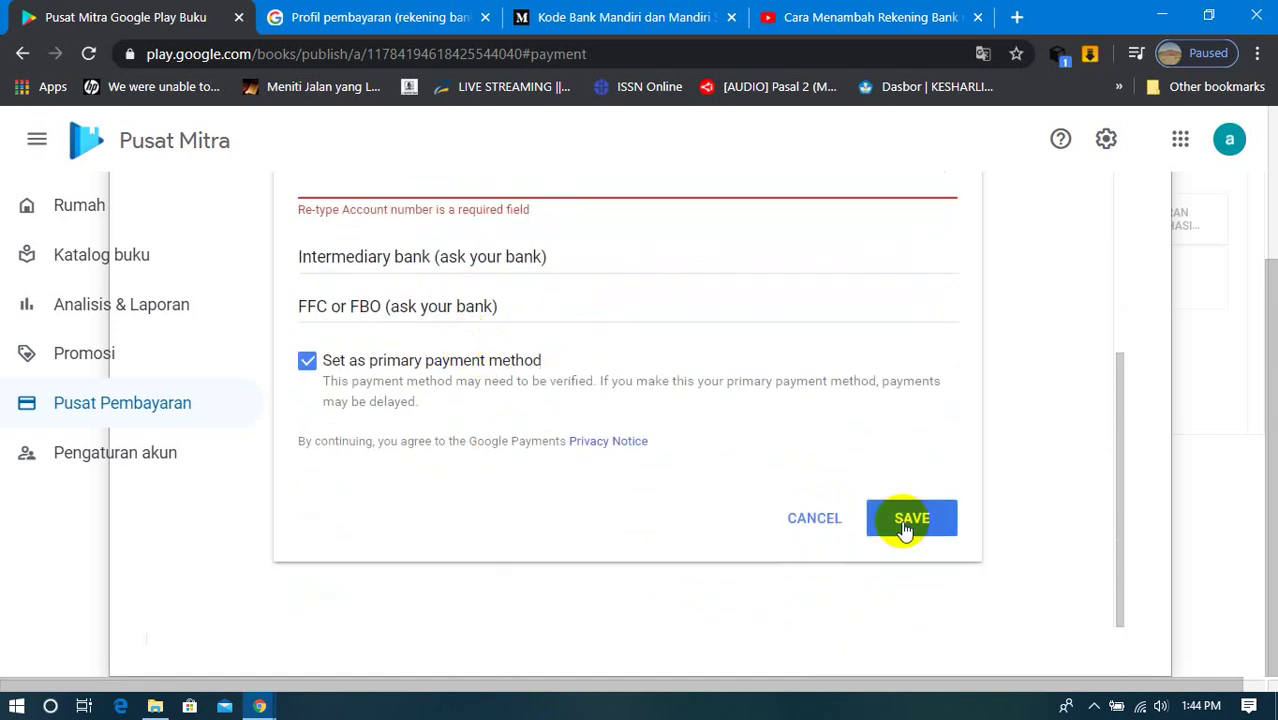
# Step: Copy the account number into the Re-type Account number field and save the bank details
pyautogui.scroll(1, 645, 326)
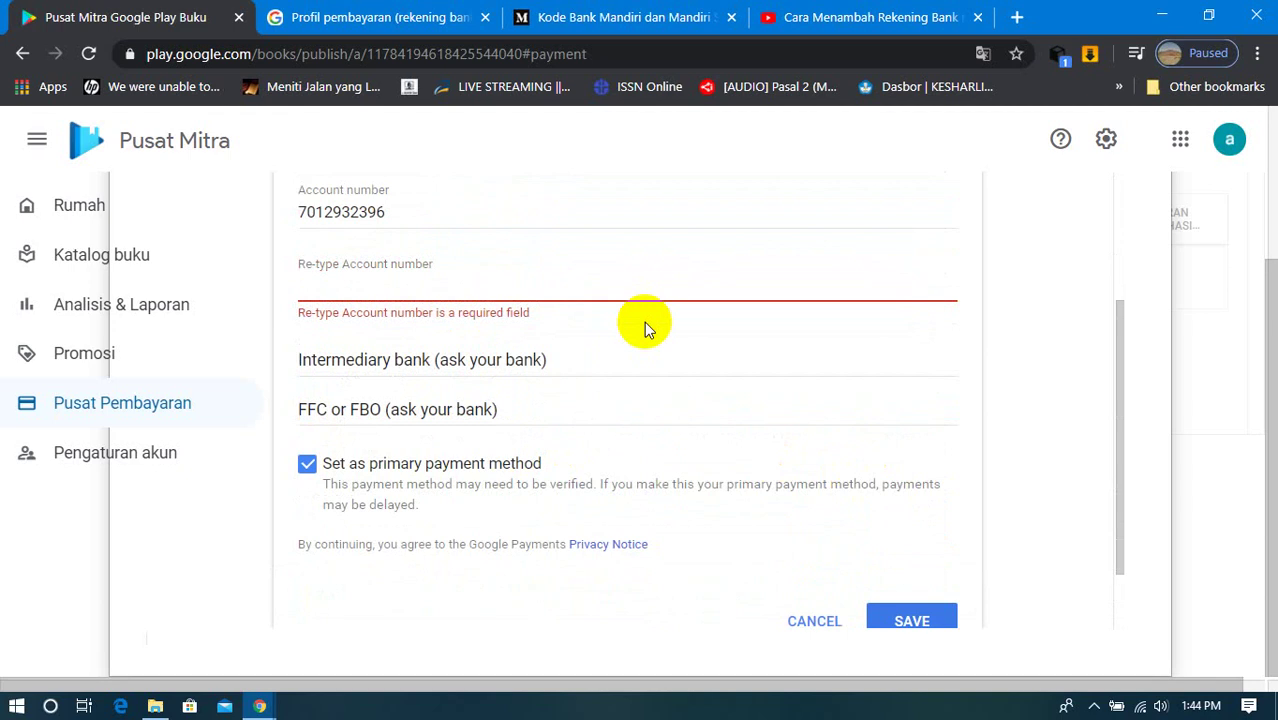
pyautogui.click(471, 277)
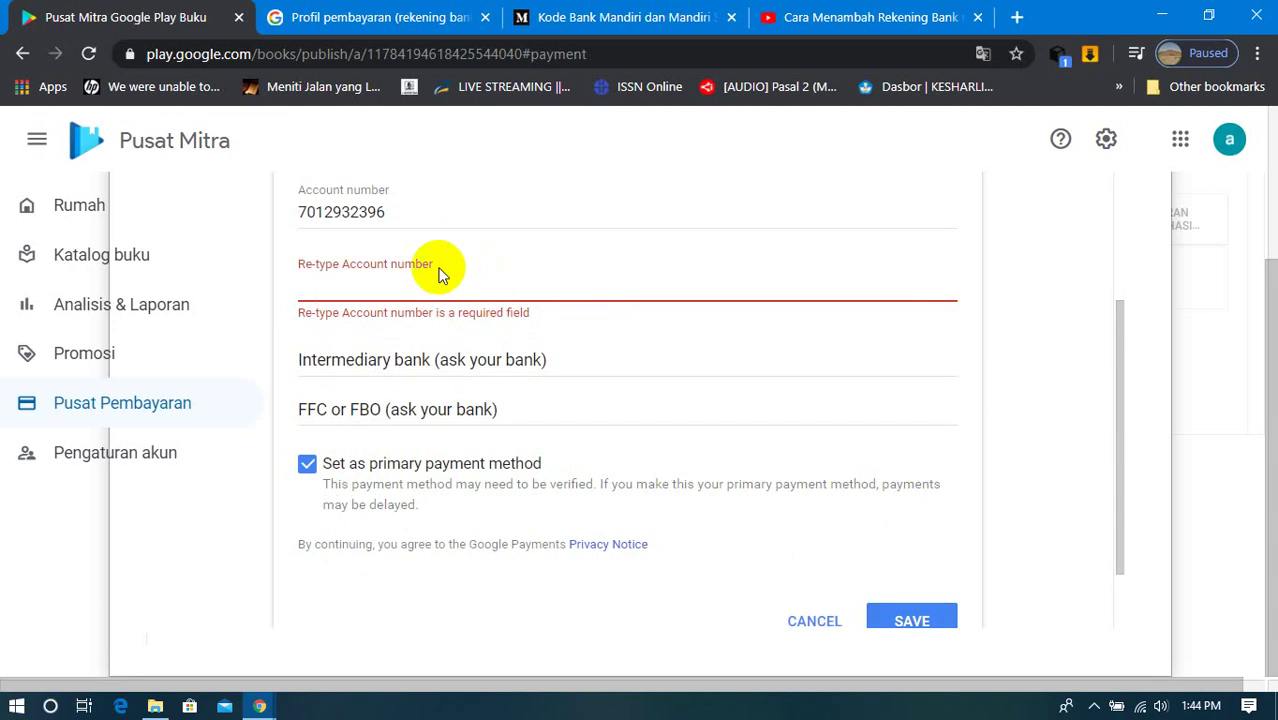
pyautogui.moveTo(388, 212); pyautogui.dragTo(295, 211)
pyautogui.rightClick(298, 211)
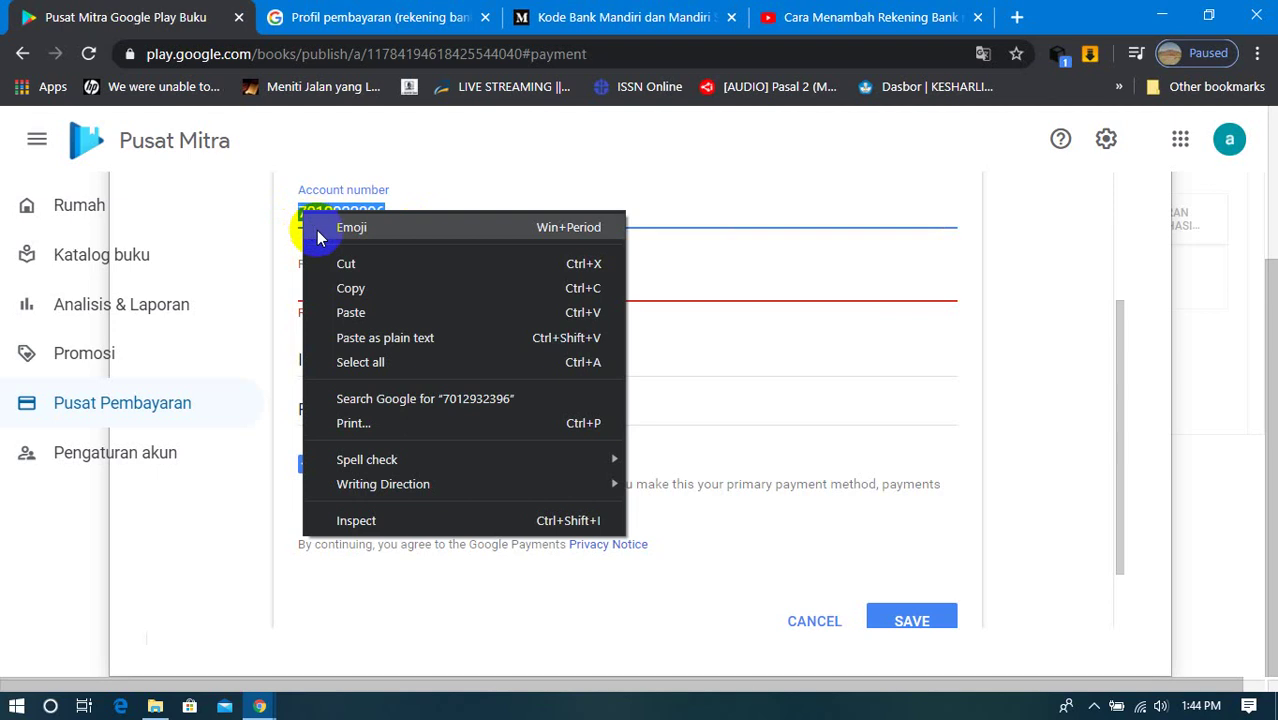
pyautogui.click(335, 289)
pyautogui.click(334, 287)
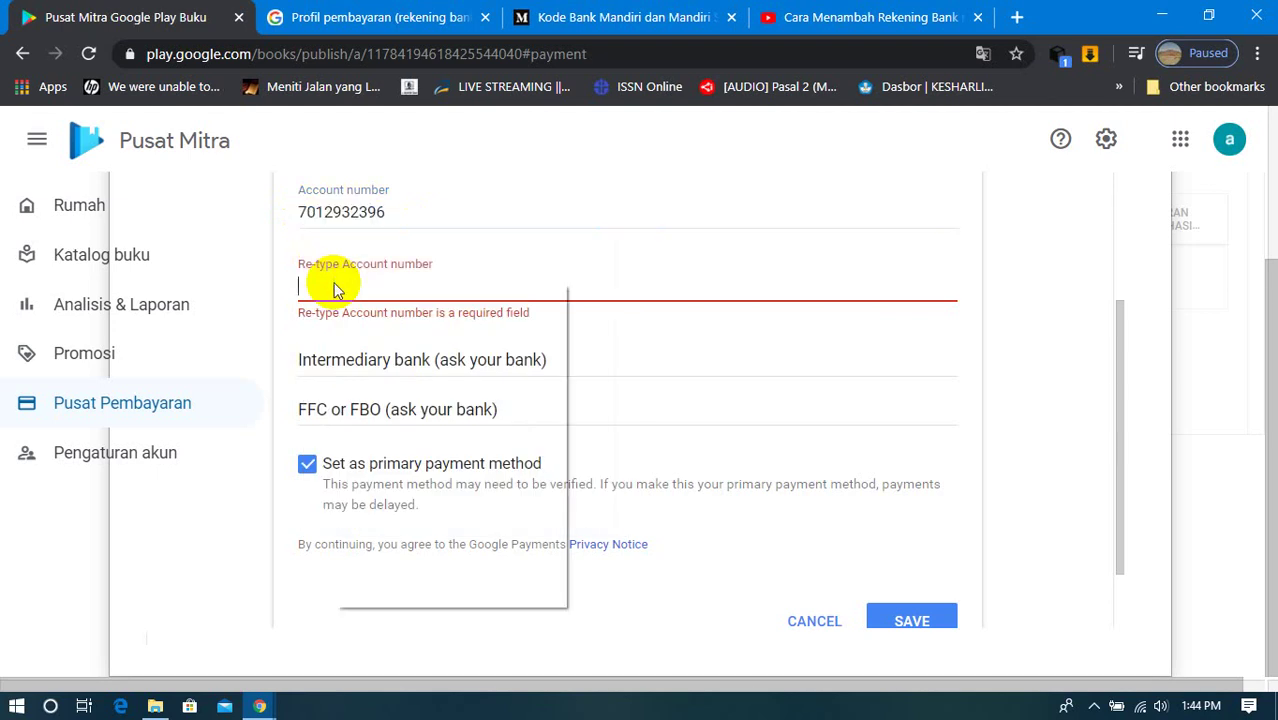
pyautogui.rightClick(336, 287)
pyautogui.click(374, 446)
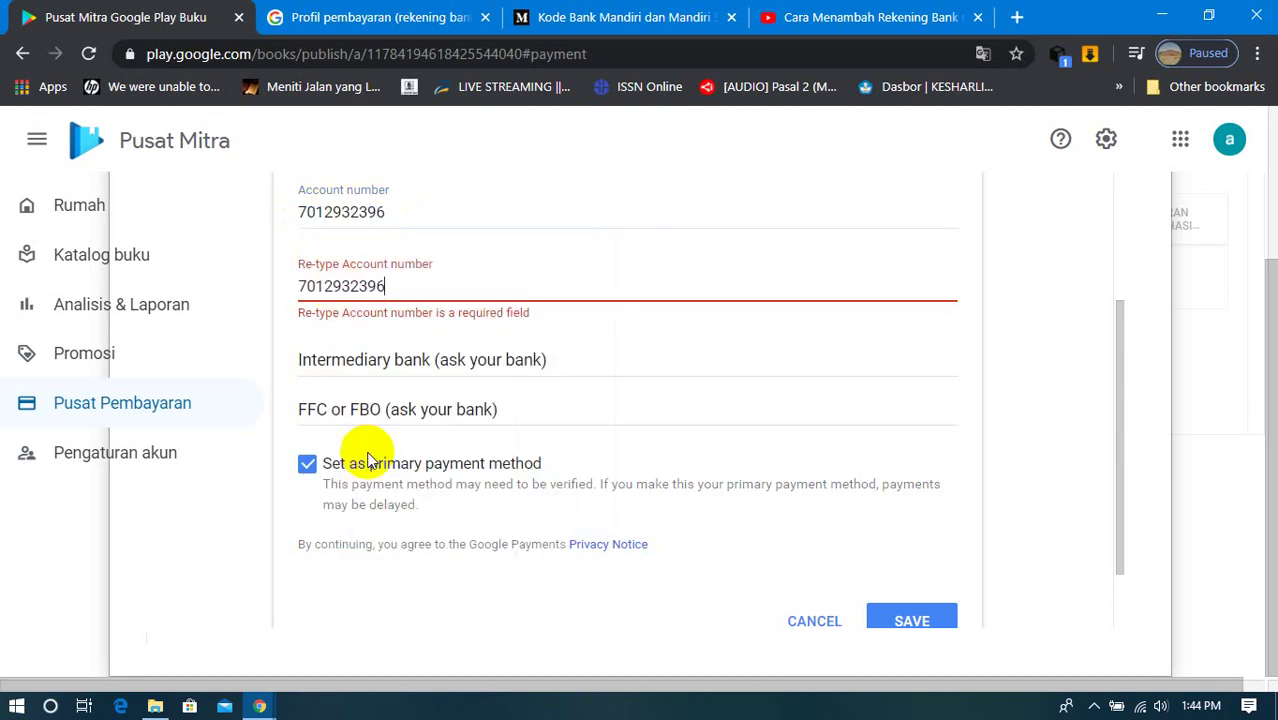
pyautogui.click(908, 617)
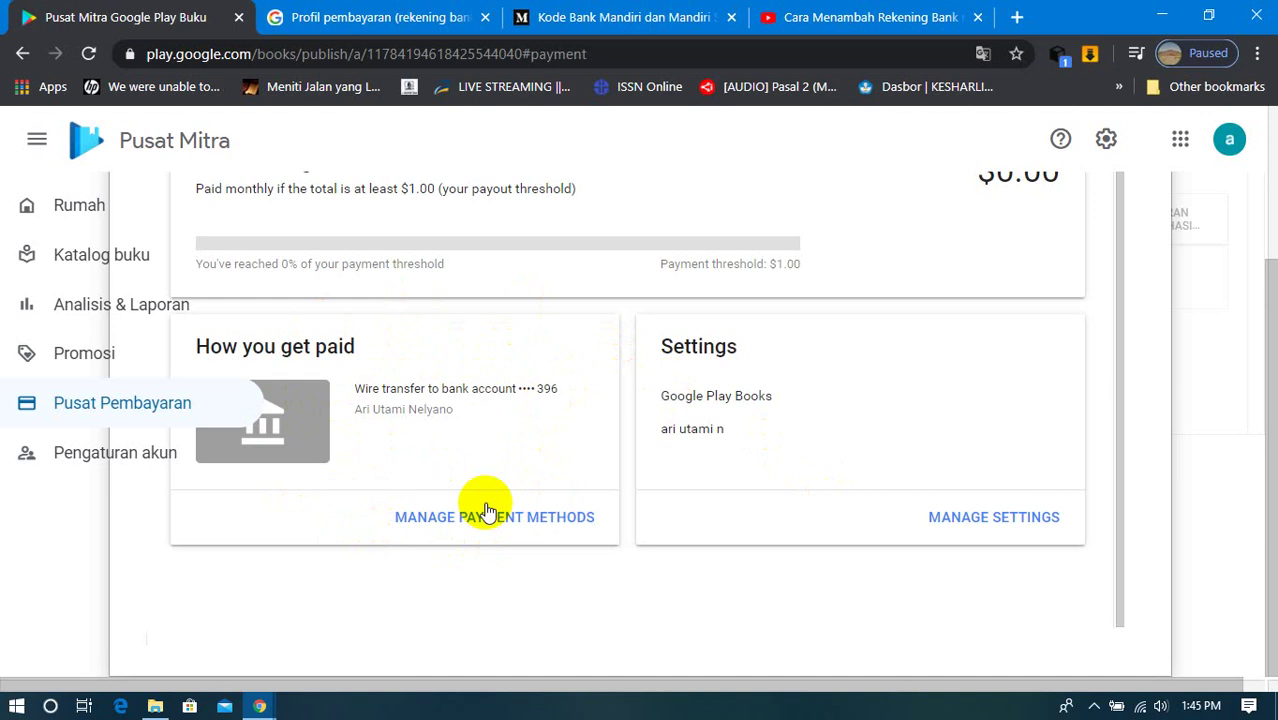
# Step: Go to Rumah and close the payment panel overlay to reveal the Welcome page
pyautogui.scroll(1, 487, 510)
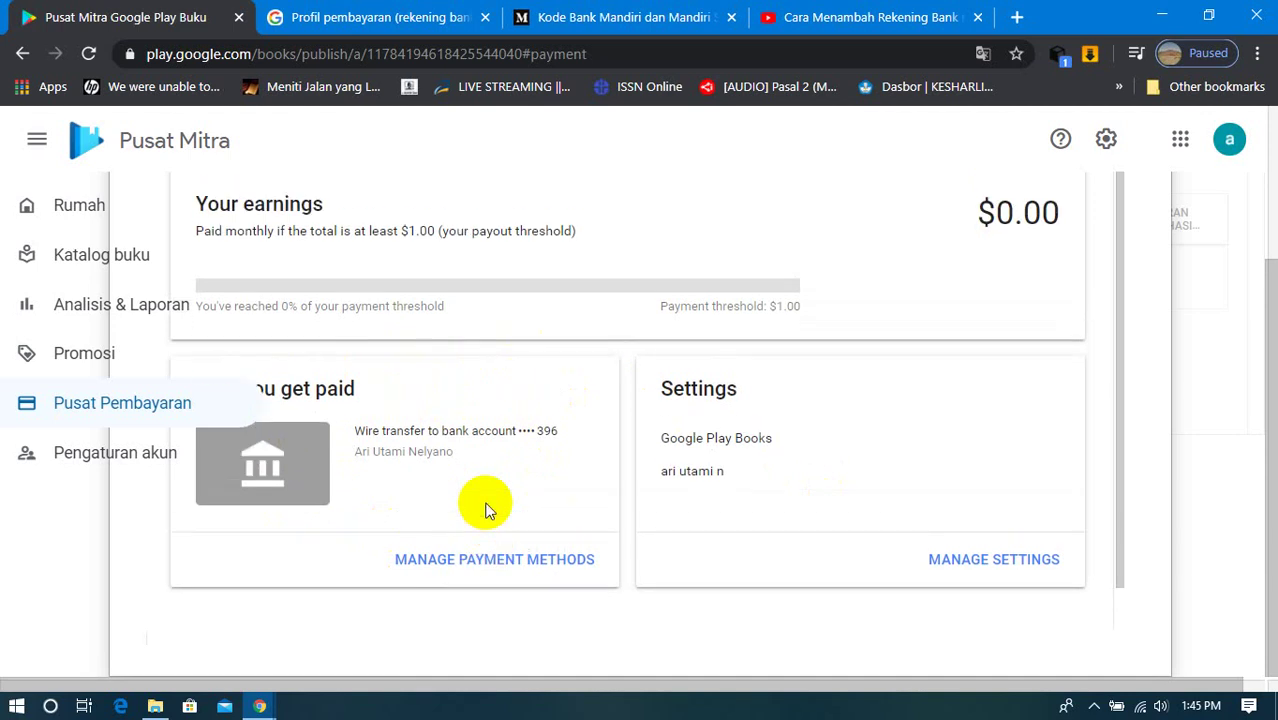
pyautogui.scroll(-1, 487, 510)
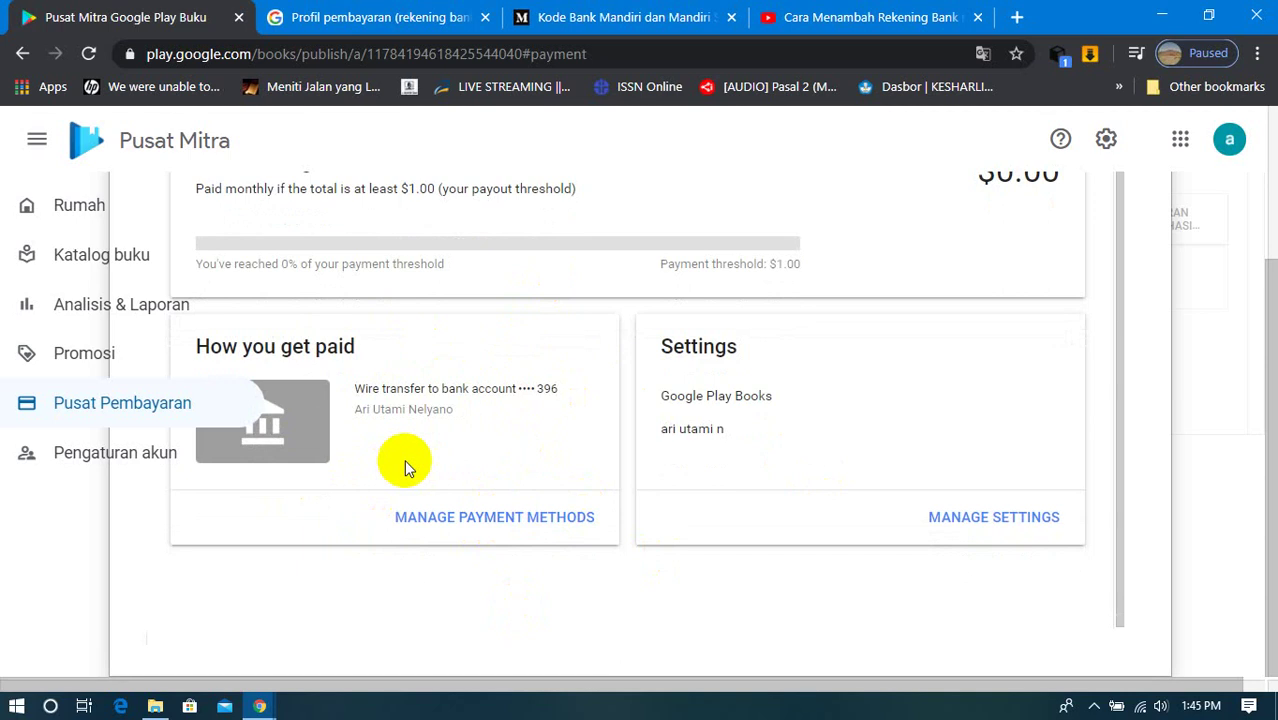
pyautogui.moveTo(1118, 294); pyautogui.dragTo(1113, 237)
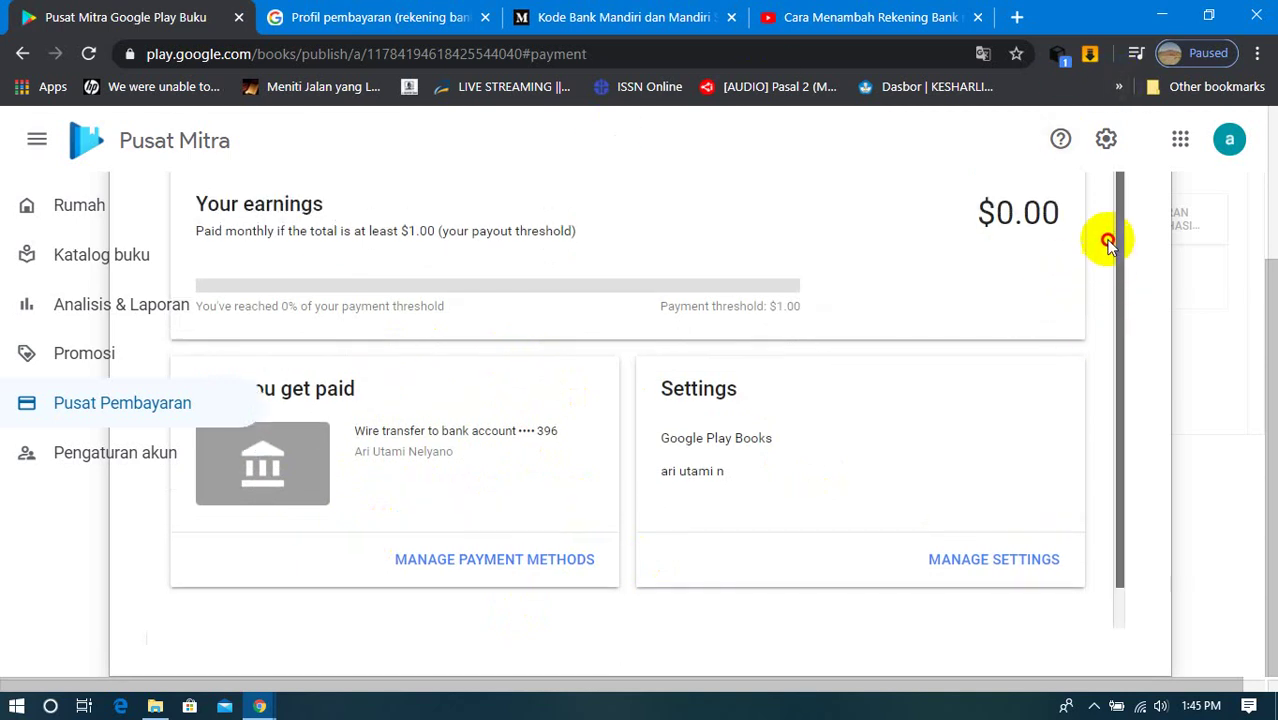
pyautogui.click(62, 212)
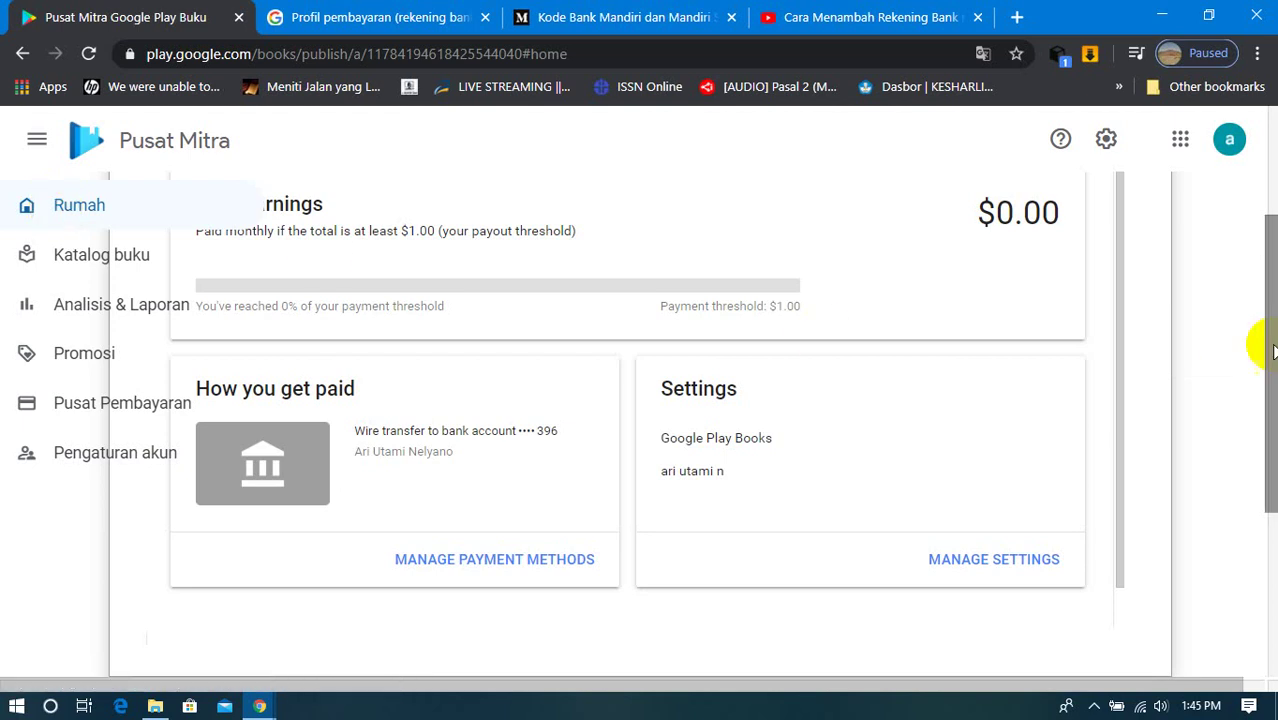
pyautogui.moveTo(1270, 270); pyautogui.dragTo(1270, 436)
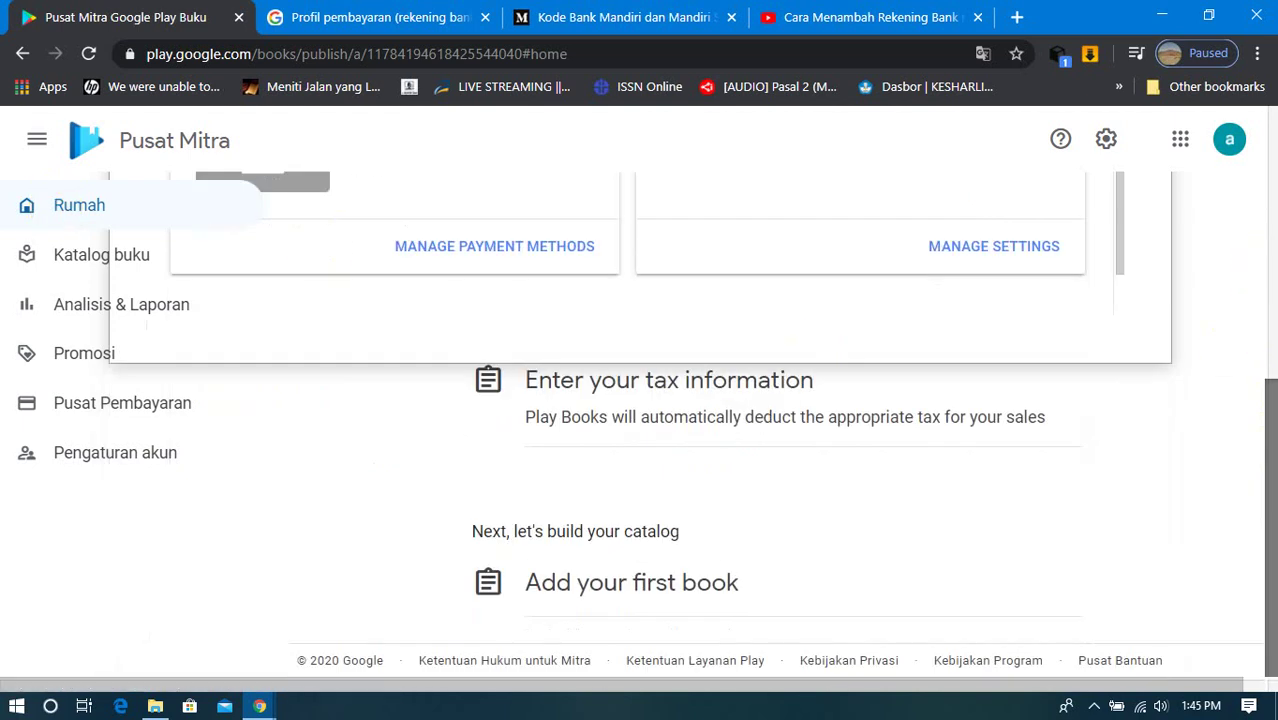
pyautogui.click(1120, 300)
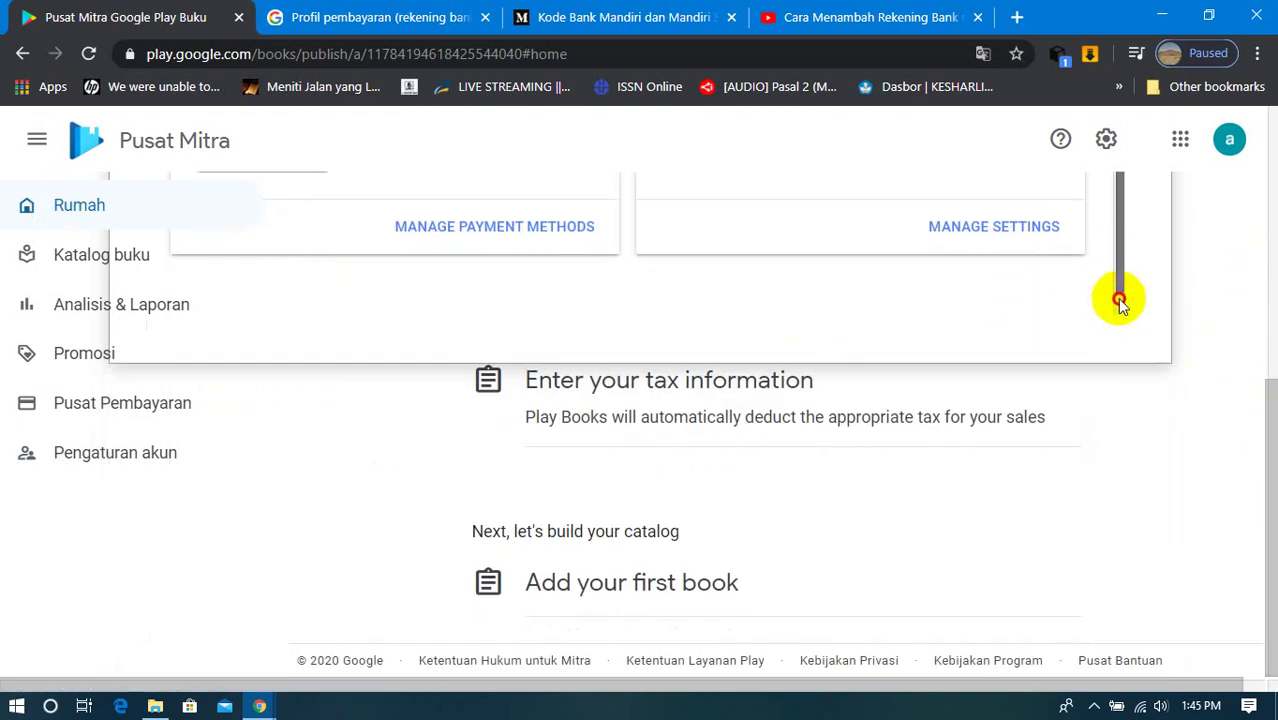
pyautogui.moveTo(1265, 403); pyautogui.dragTo(1265, 200)
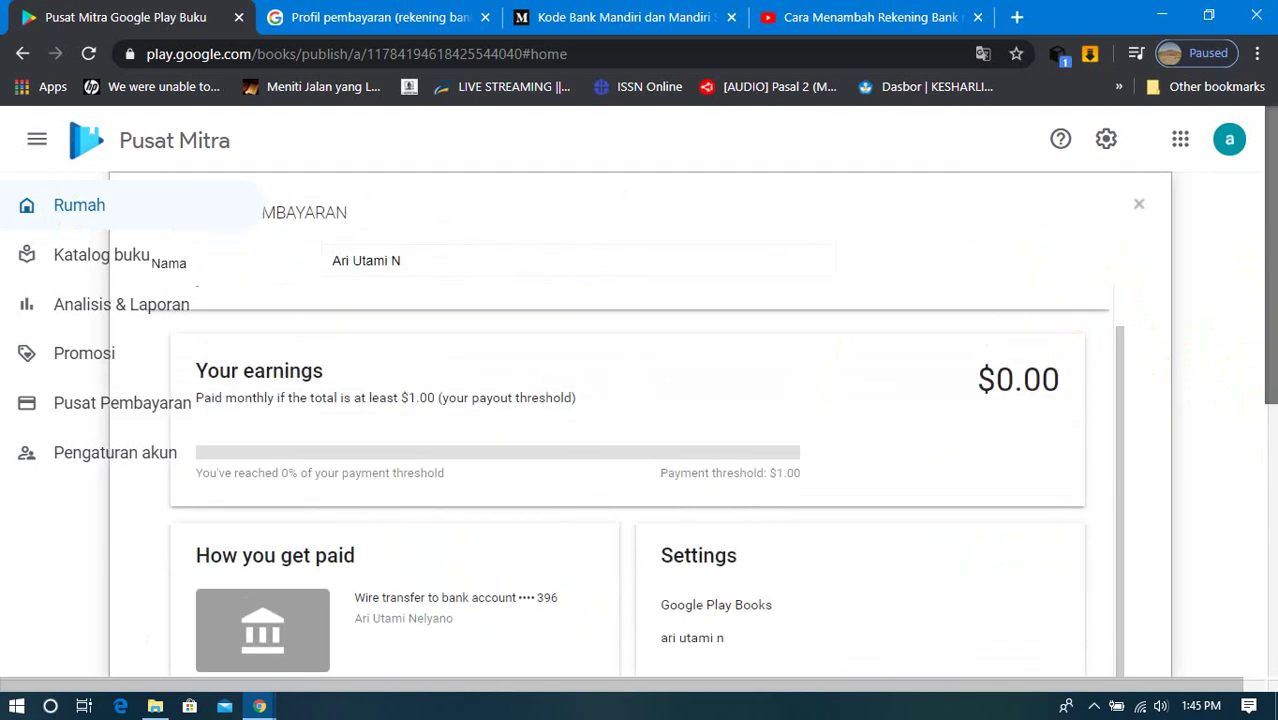
pyautogui.click(1139, 205)
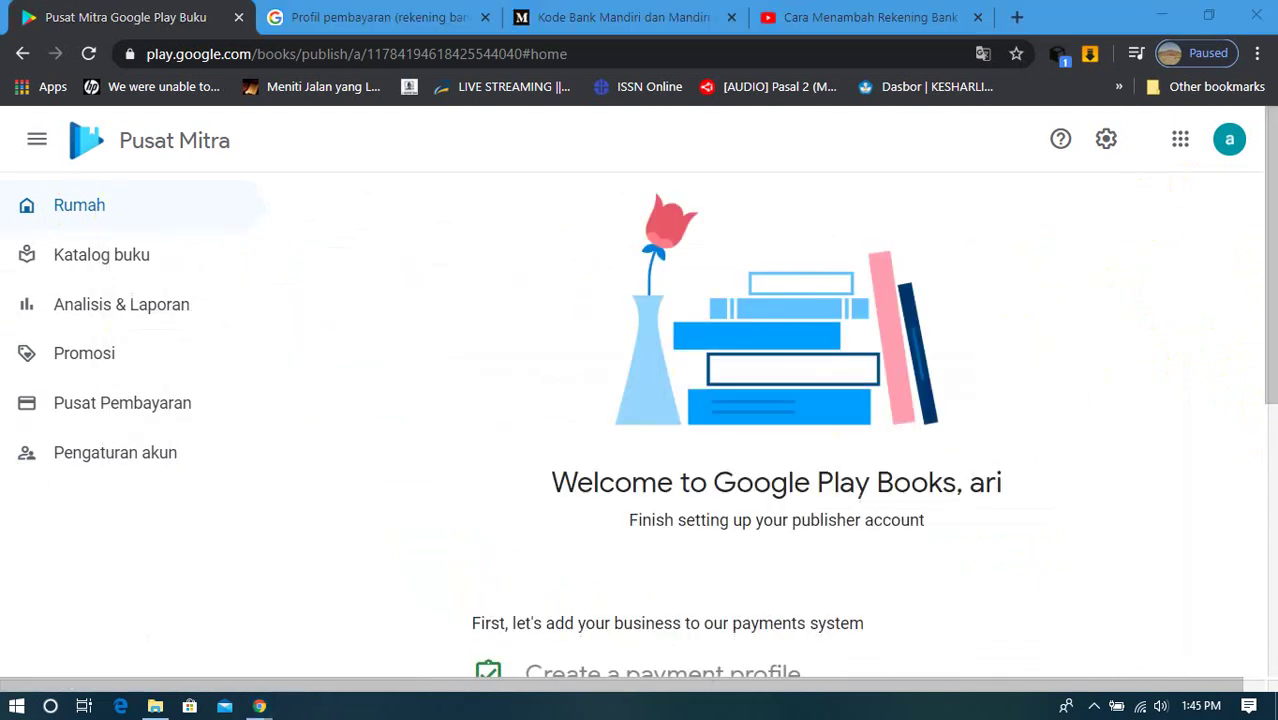
pyautogui.click(1258, 337)
pyautogui.scroll(-3, 1258, 337)
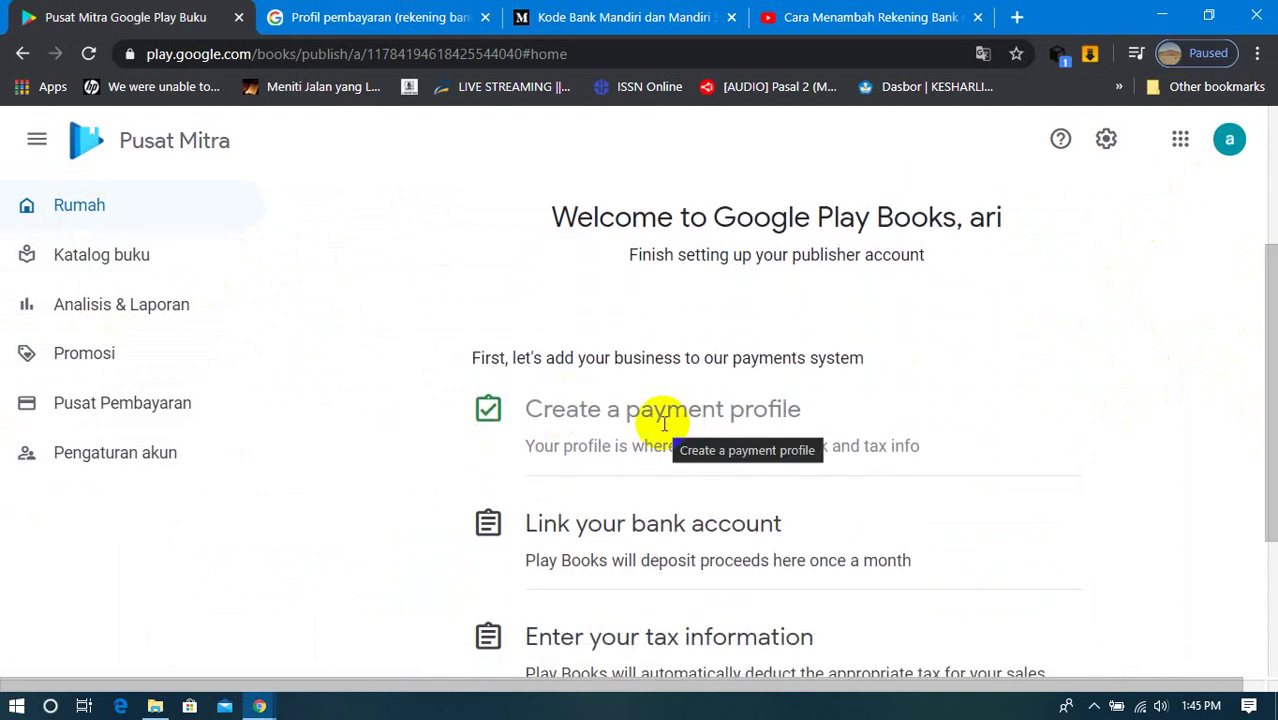
pyautogui.rightClick(1022, 270)
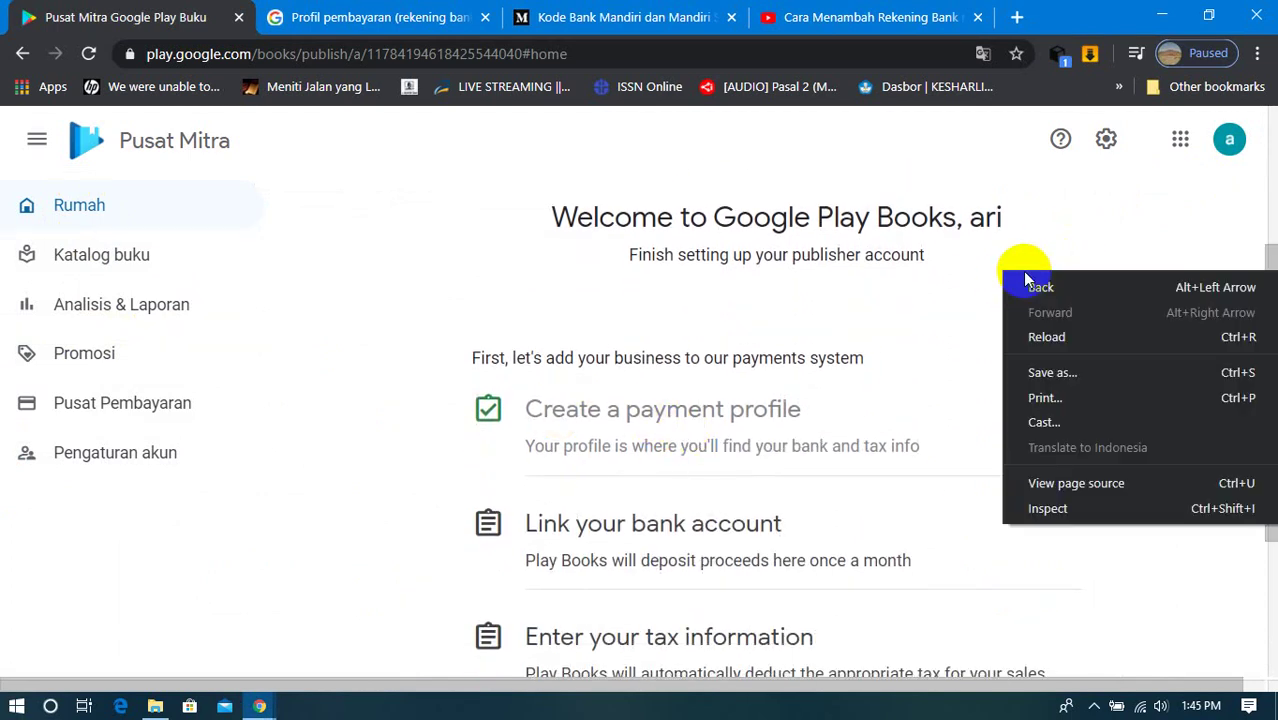
pyautogui.click(941, 302)
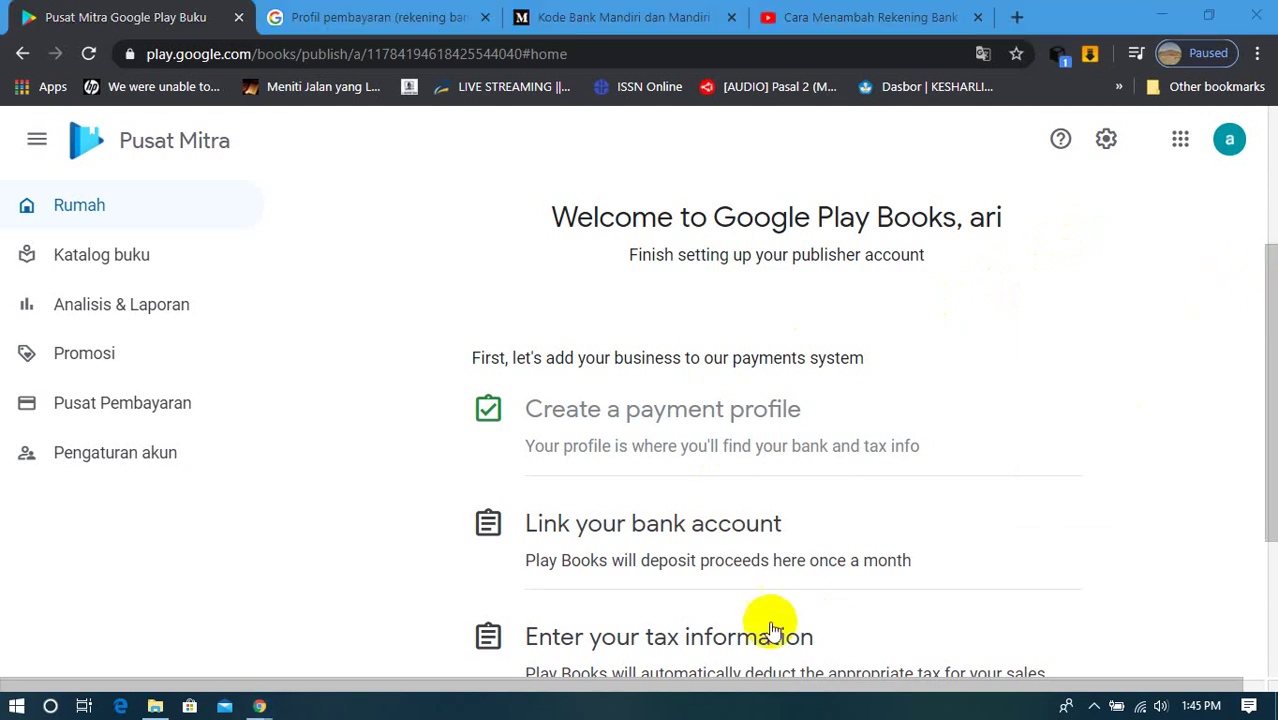
pyautogui.moveTo(1270, 245); pyautogui.dragTo(1272, 140)
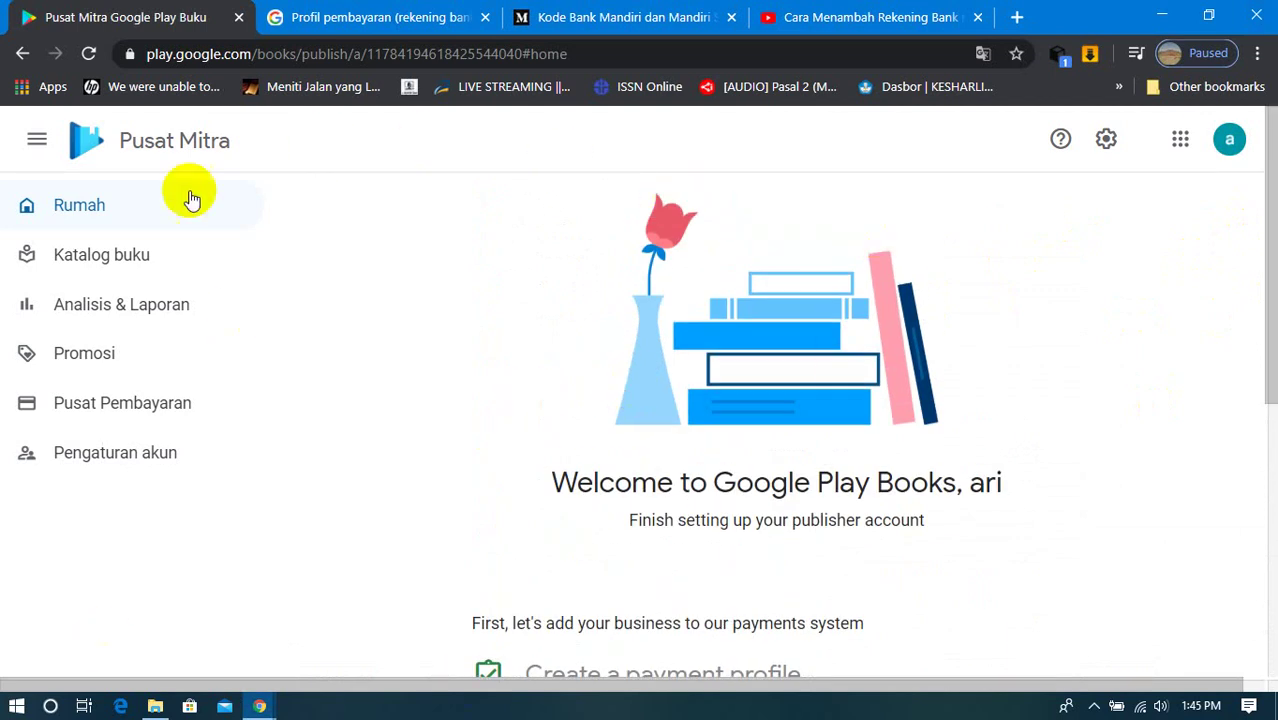
# Step: Browse the book catalog, analytics and reports, and promotions pages
pyautogui.click(89, 274)
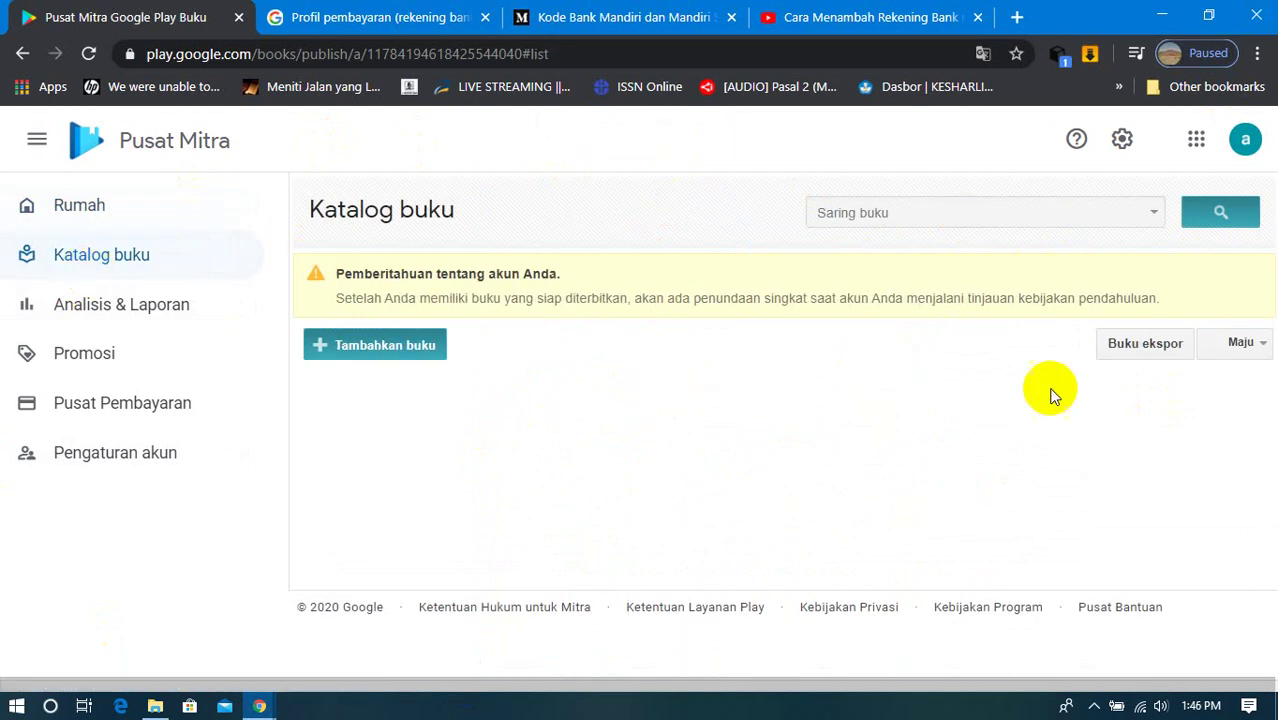
pyautogui.click(63, 306)
pyautogui.scroll(-3, 785, 343)
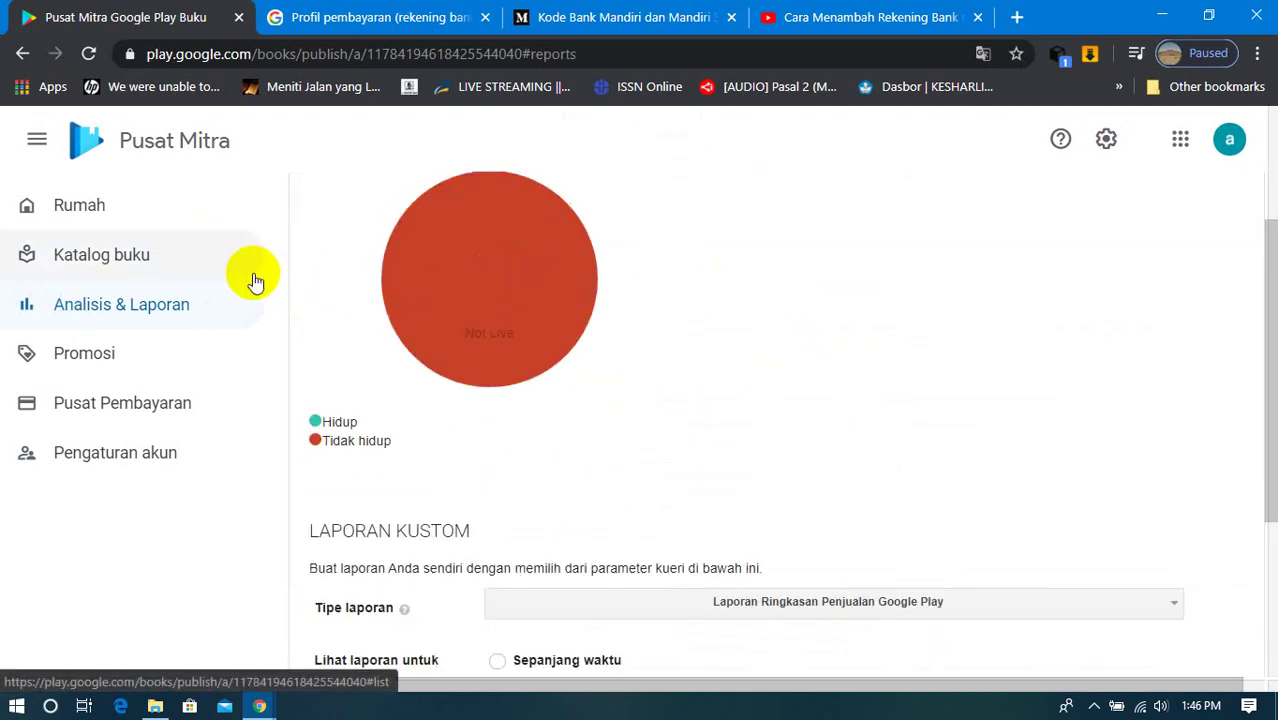
pyautogui.click(530, 318)
pyautogui.scroll(-3, 489, 286)
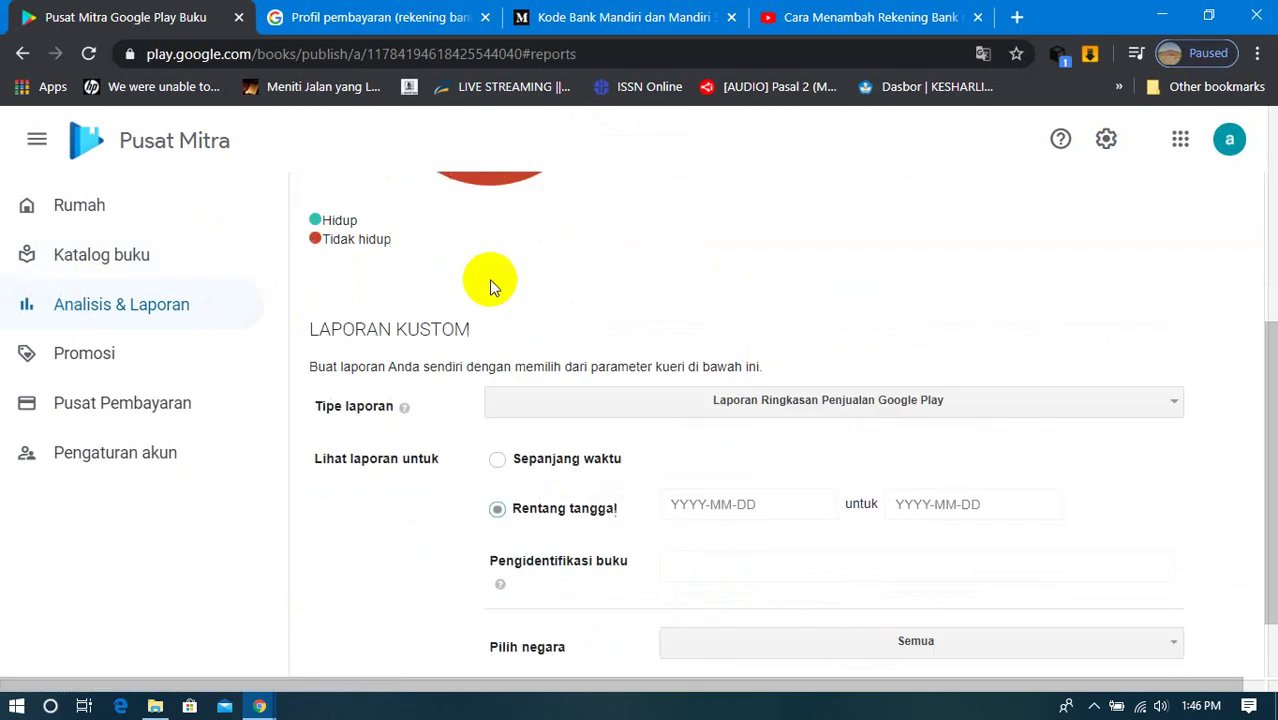
pyautogui.scroll(5, 489, 286)
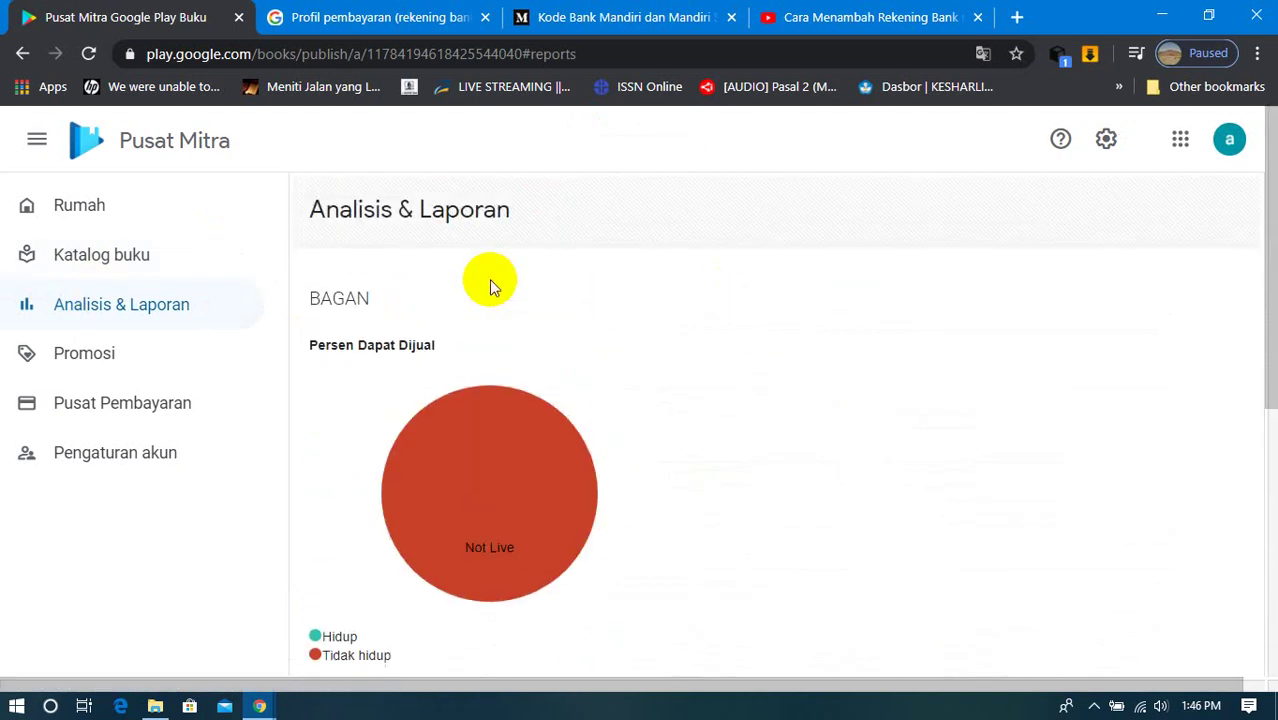
pyautogui.click(77, 351)
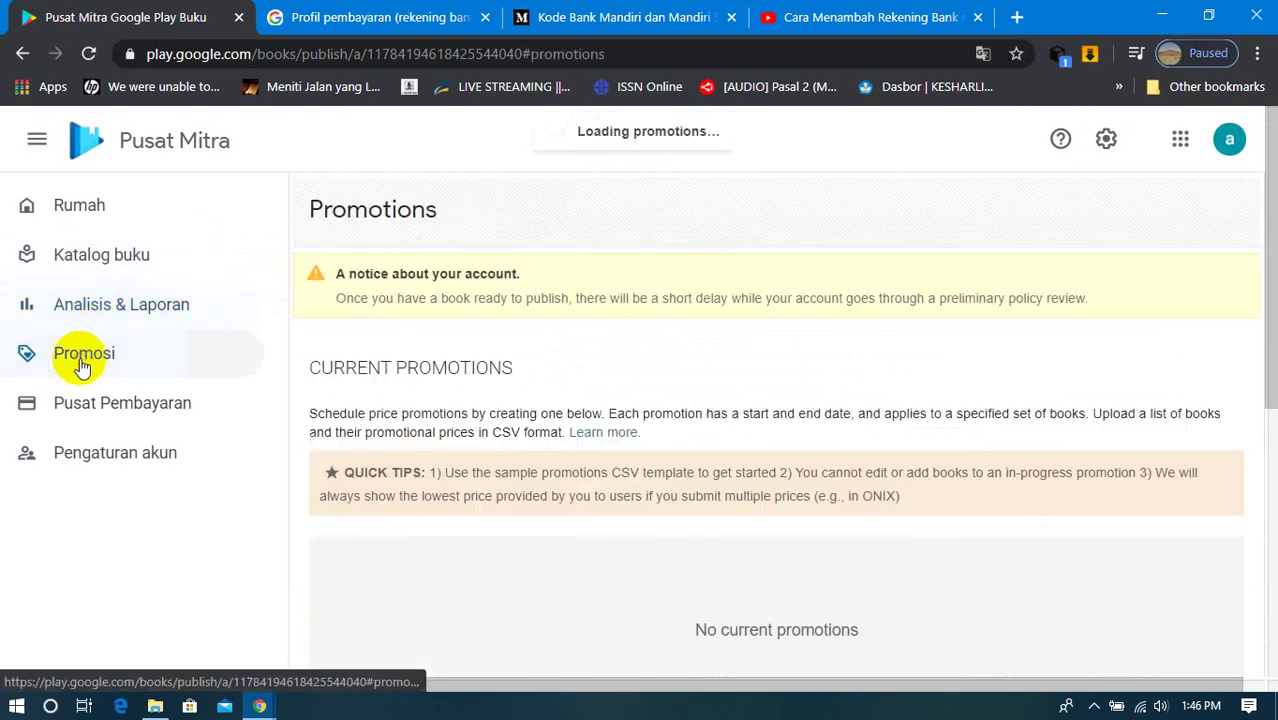
# Step: View the payment profile's empty earnings report, check account settings, then return to the payment center and home
pyautogui.click(55, 407)
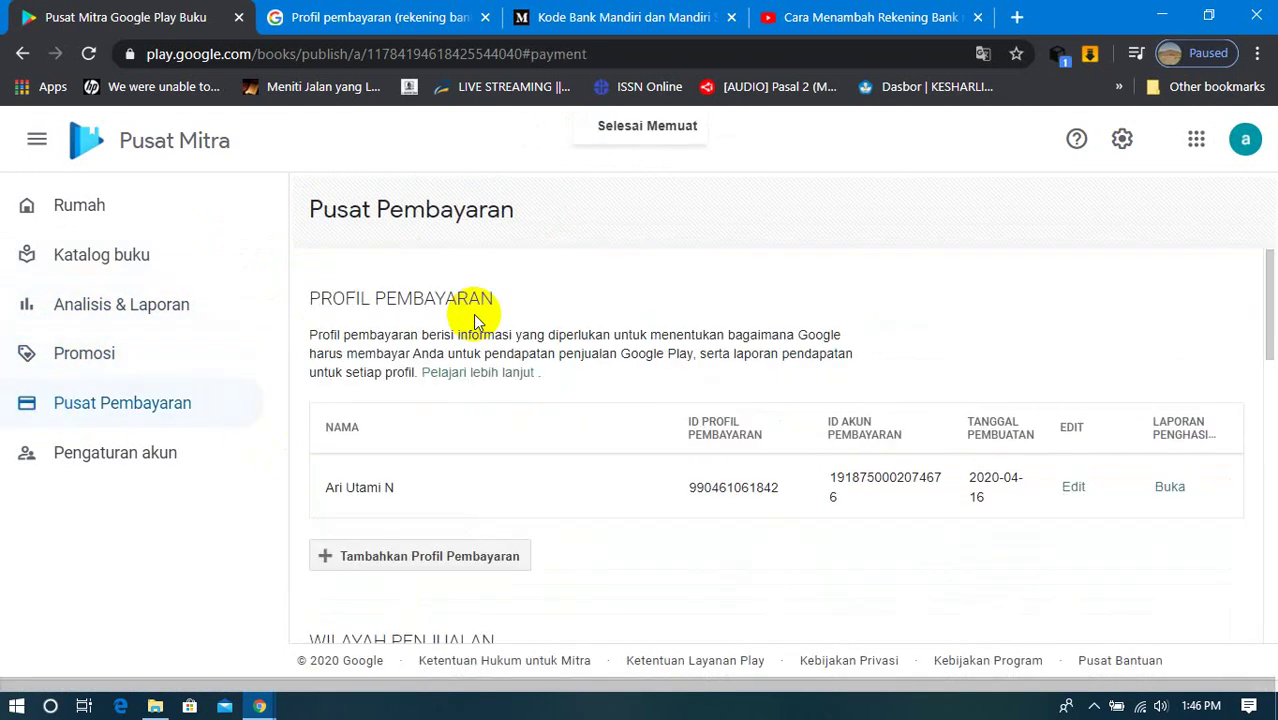
pyautogui.click(1170, 487)
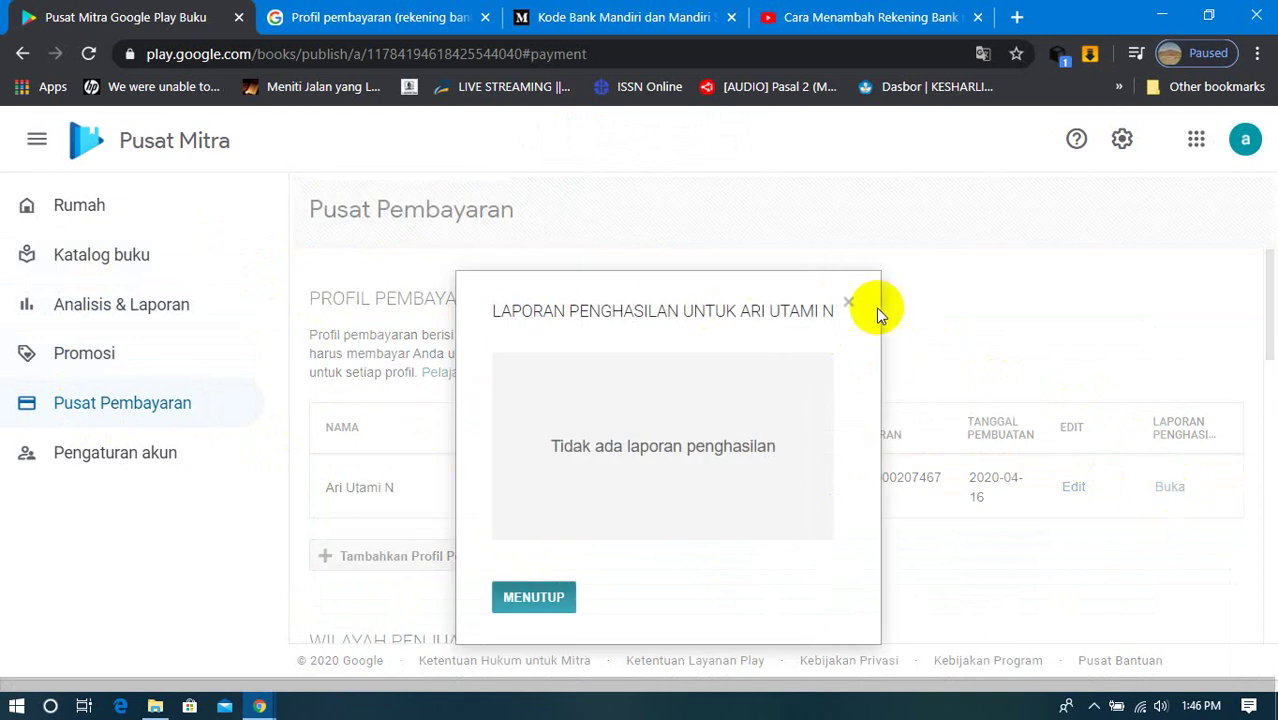
pyautogui.click(847, 303)
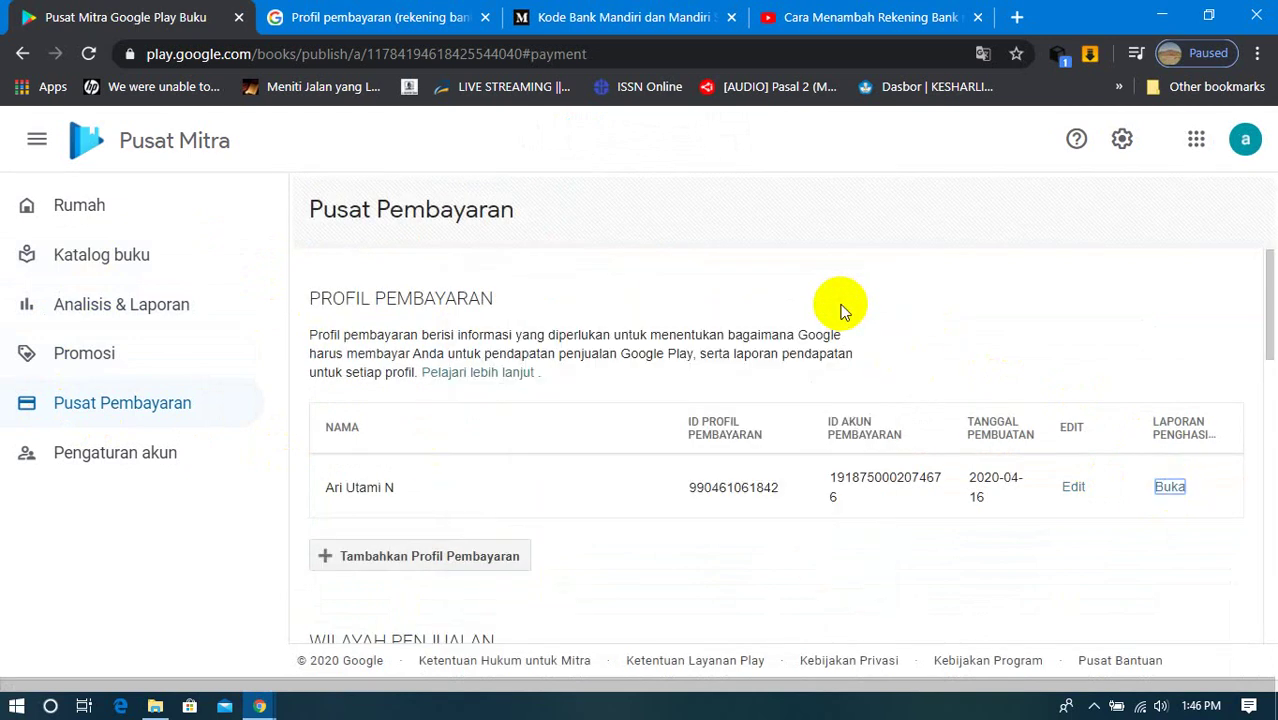
pyautogui.click(80, 458)
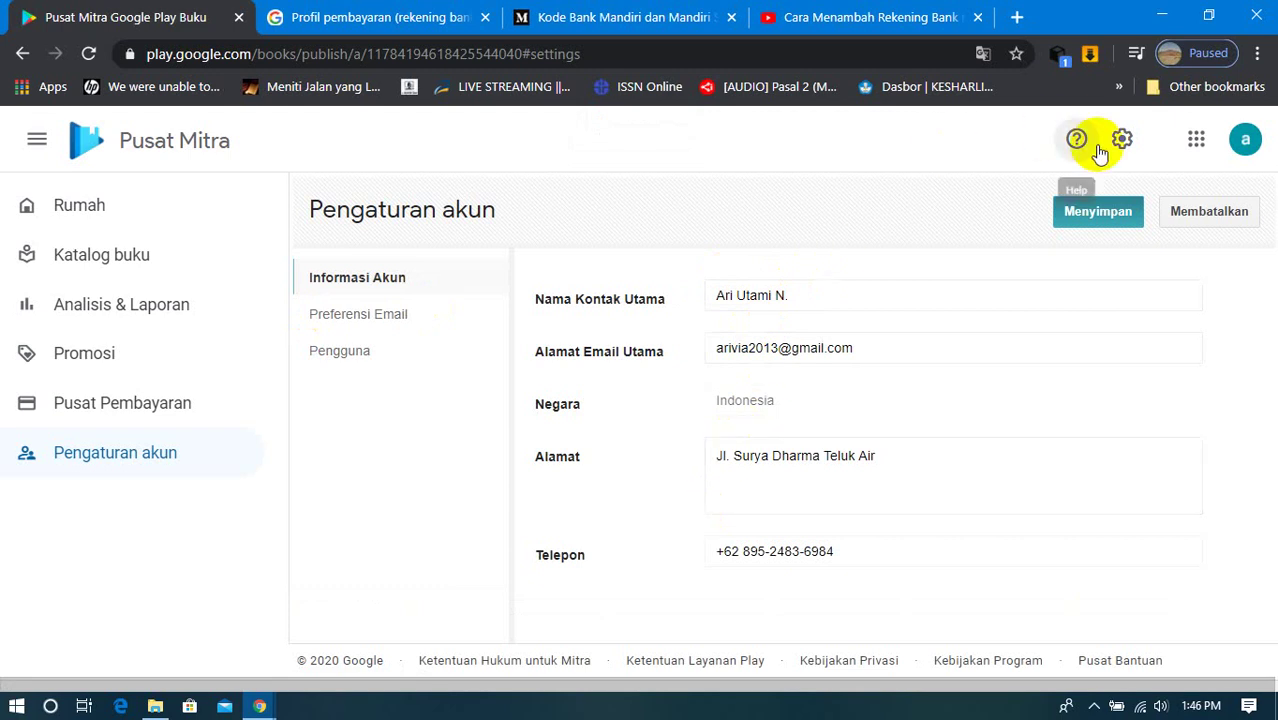
pyautogui.click(100, 405)
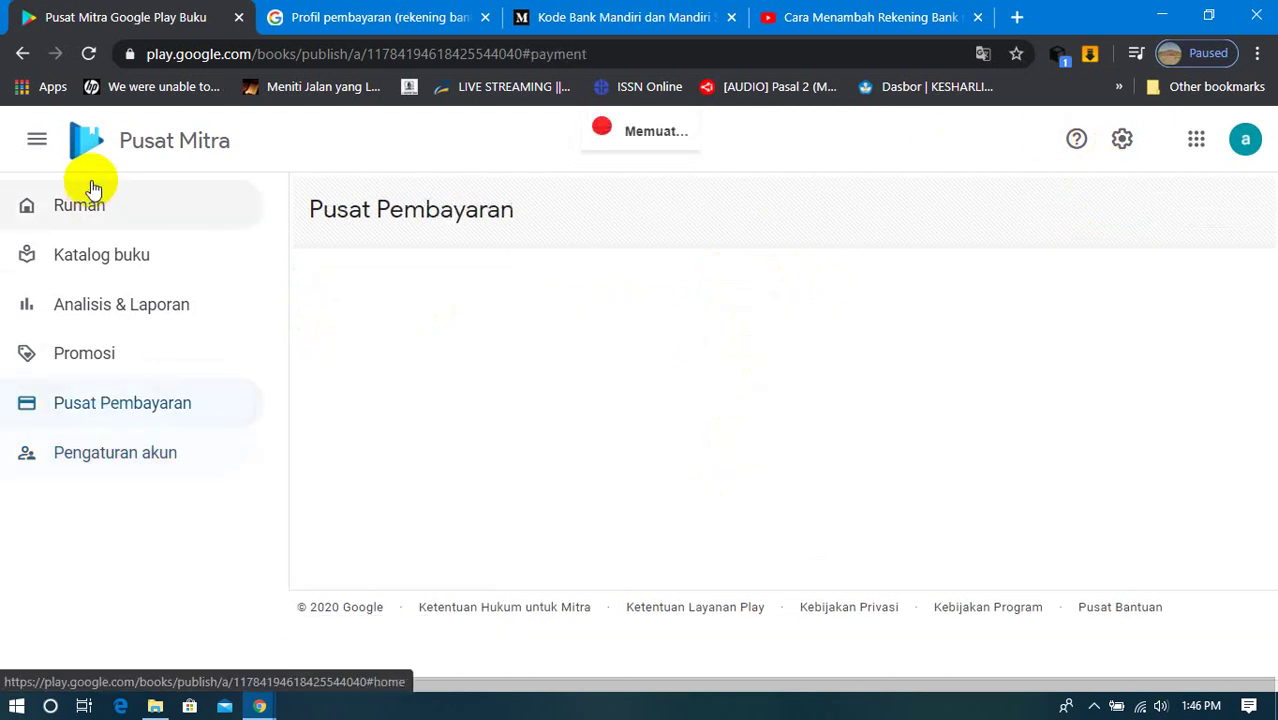
pyautogui.click(76, 218)
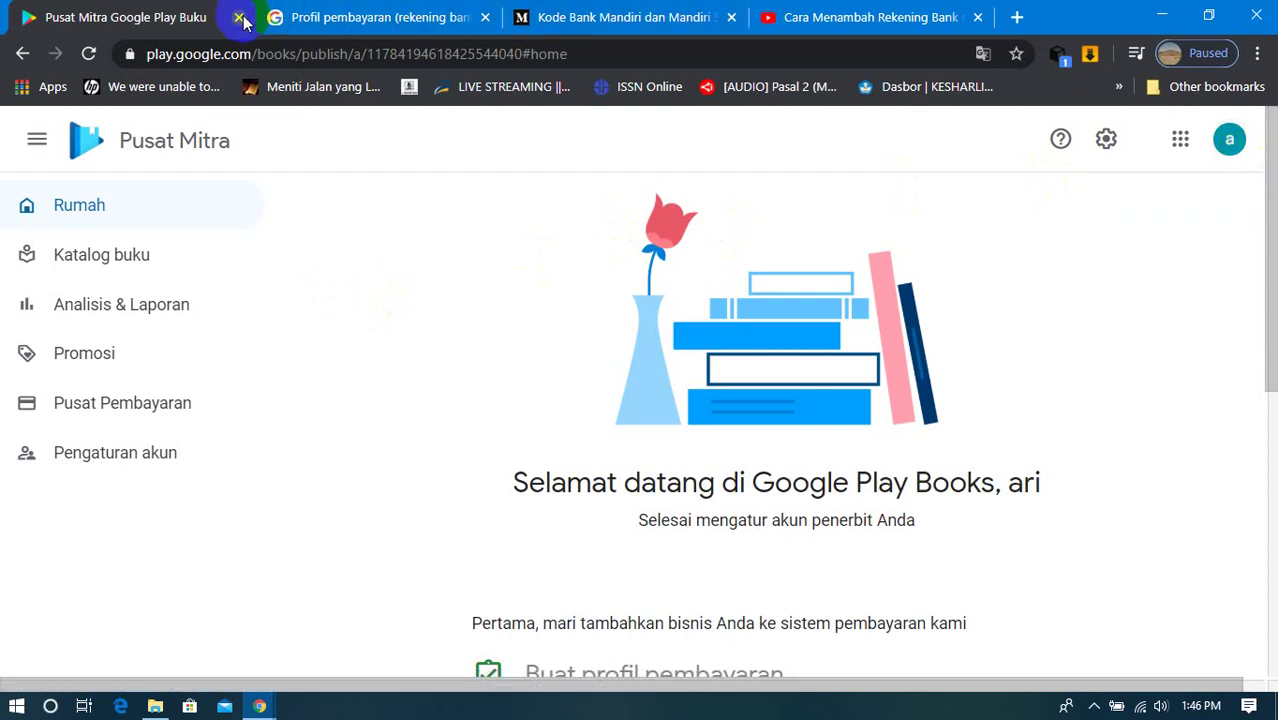
# Step: Scroll the home page, then open the Google account panel from the top-right avatar
pyautogui.scroll(-5, 1227, 451)
pyautogui.scroll(5, 1232, 486)
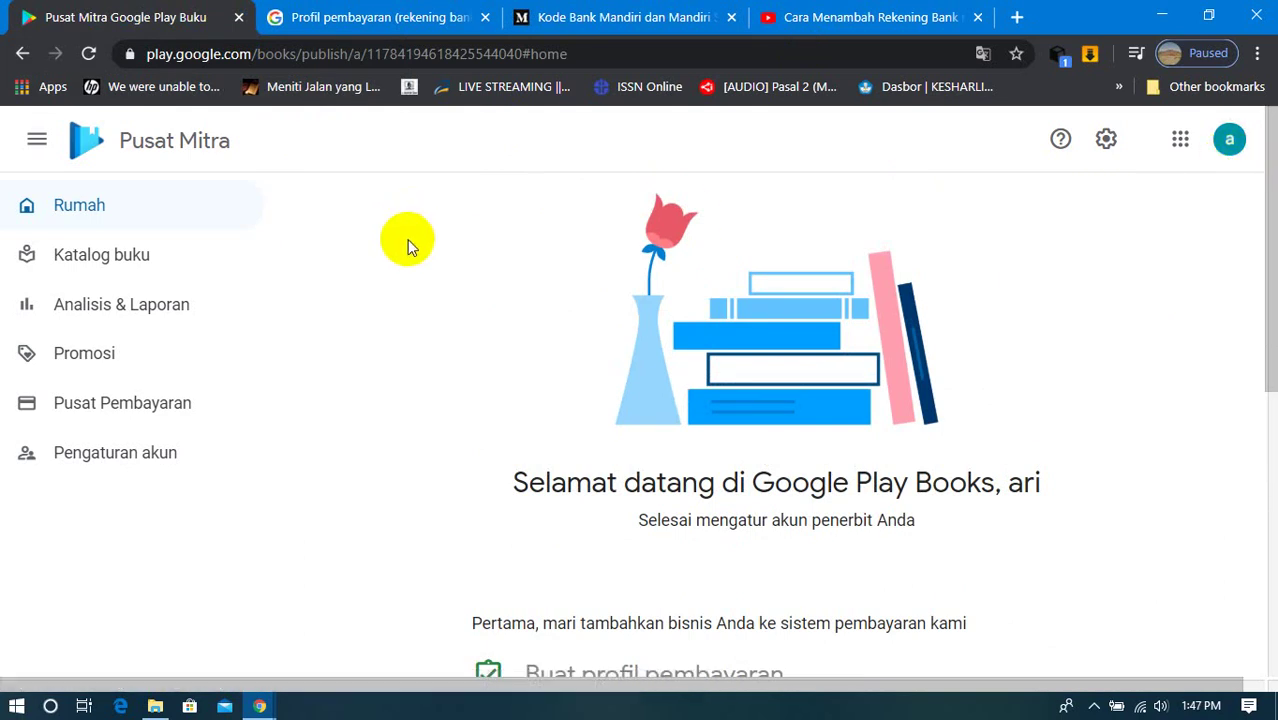
pyautogui.click(1229, 140)
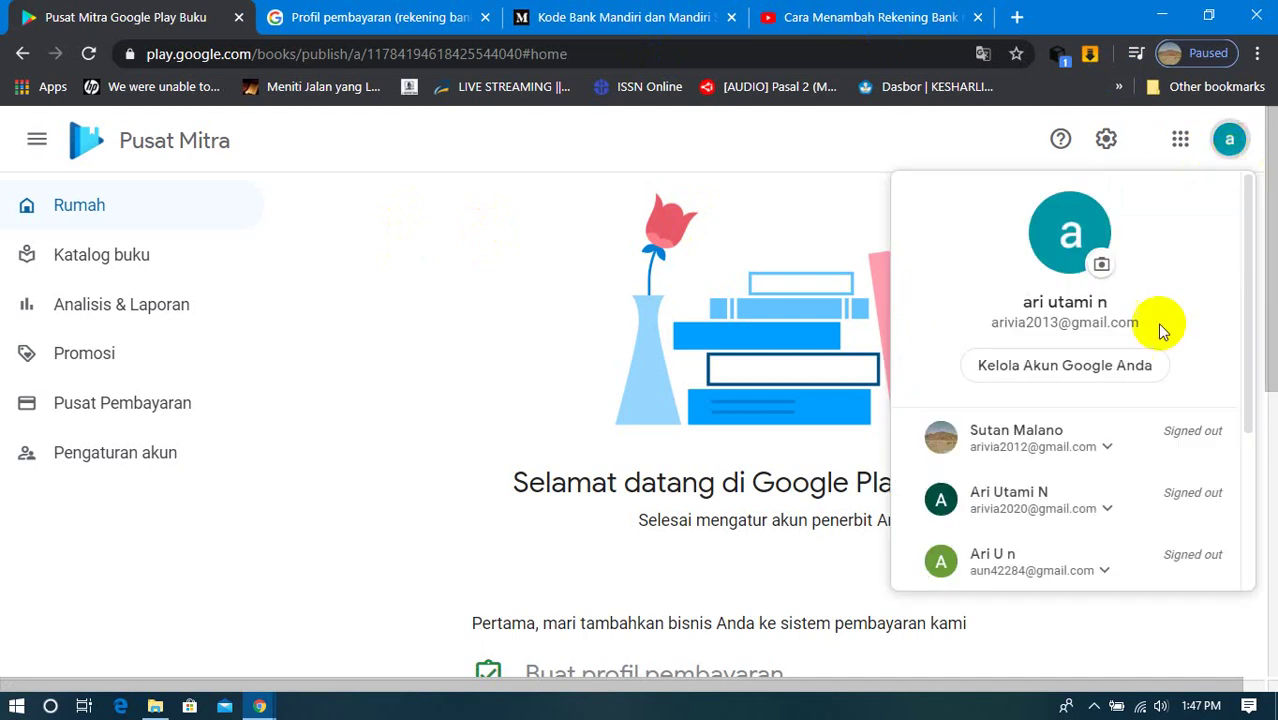
pyautogui.scroll(-3, 1071, 508)
# Step: Sign out, close the payment-profile, tutorial and bank-code tabs, and sign in with another account
pyautogui.click(1064, 505)
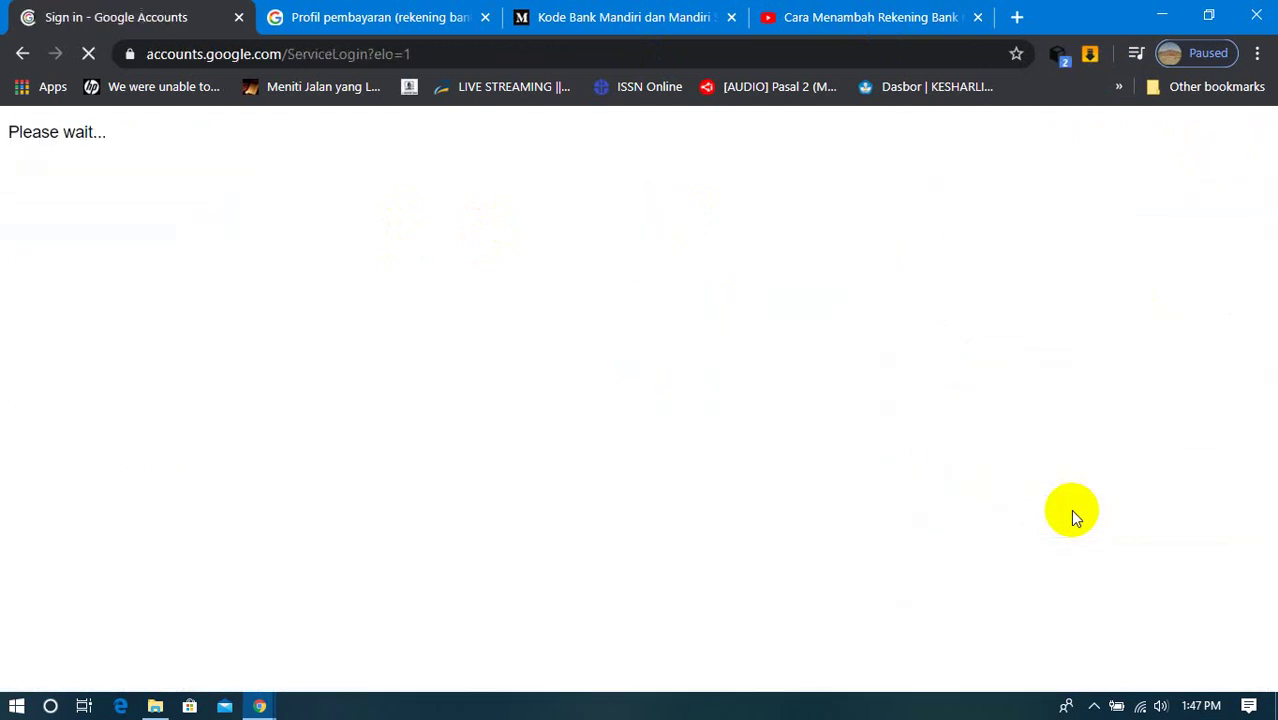
pyautogui.click(486, 17)
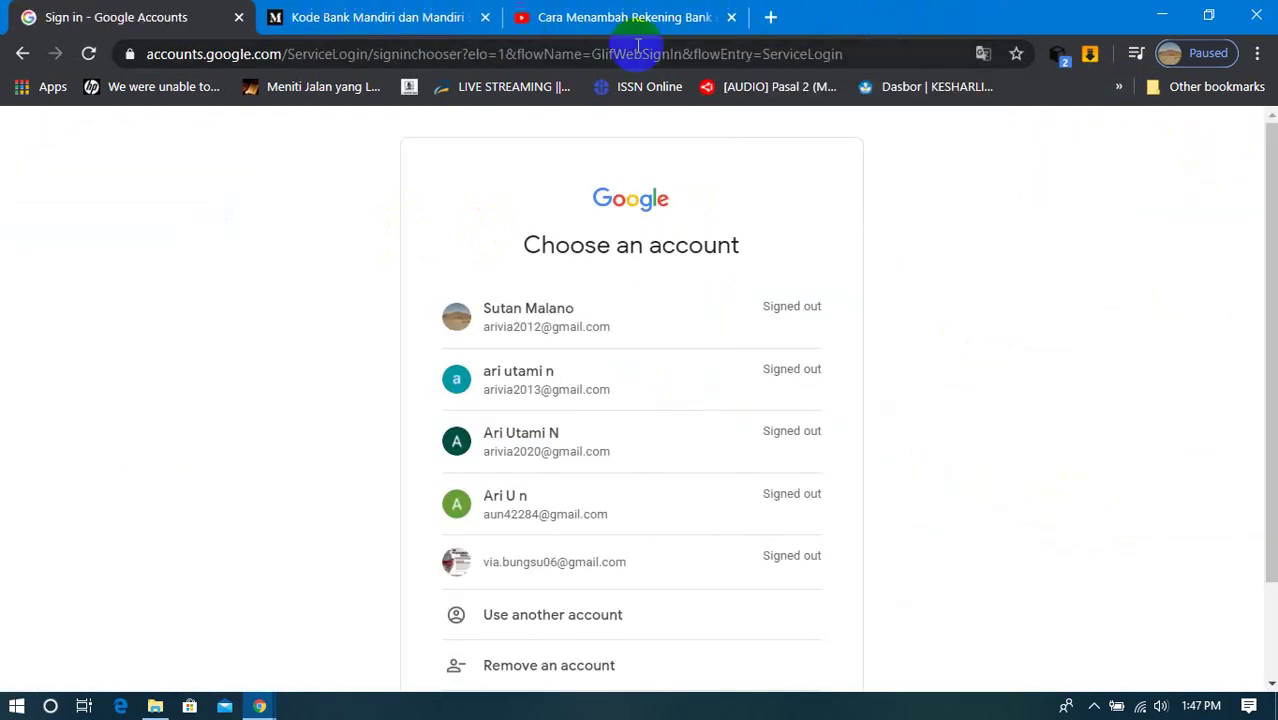
pyautogui.click(739, 21)
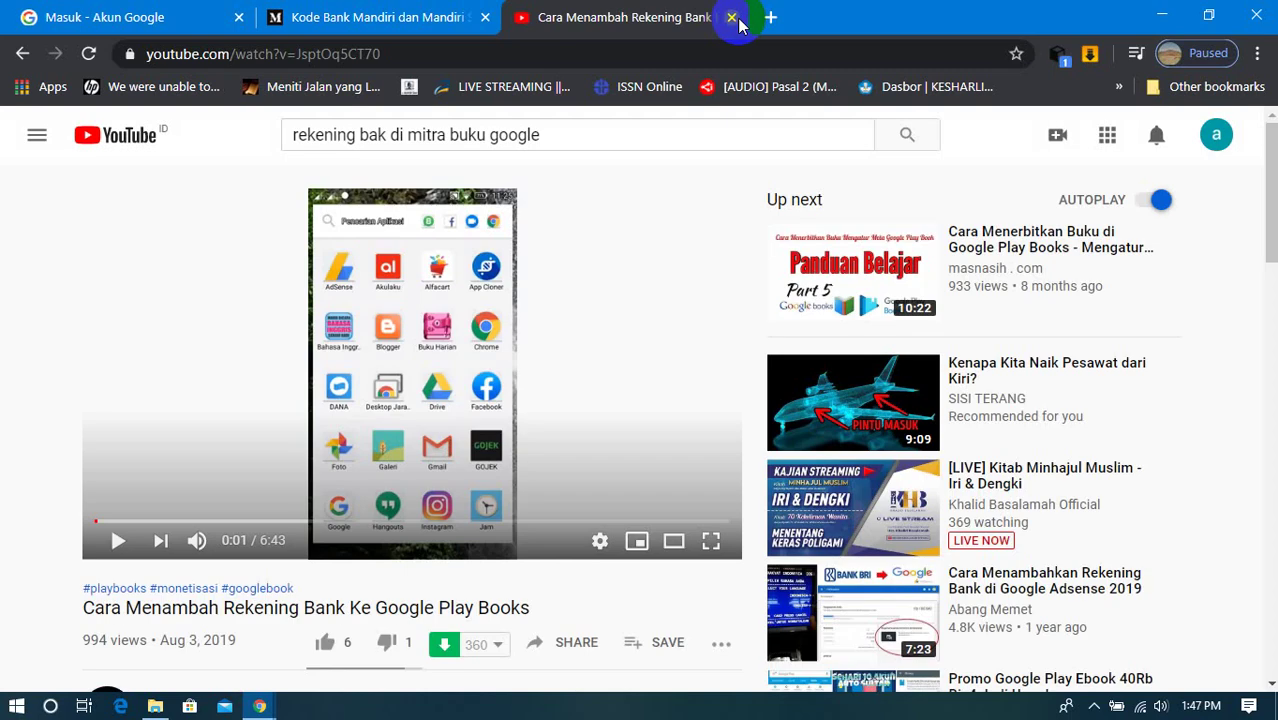
pyautogui.click(733, 18)
pyautogui.click(487, 17)
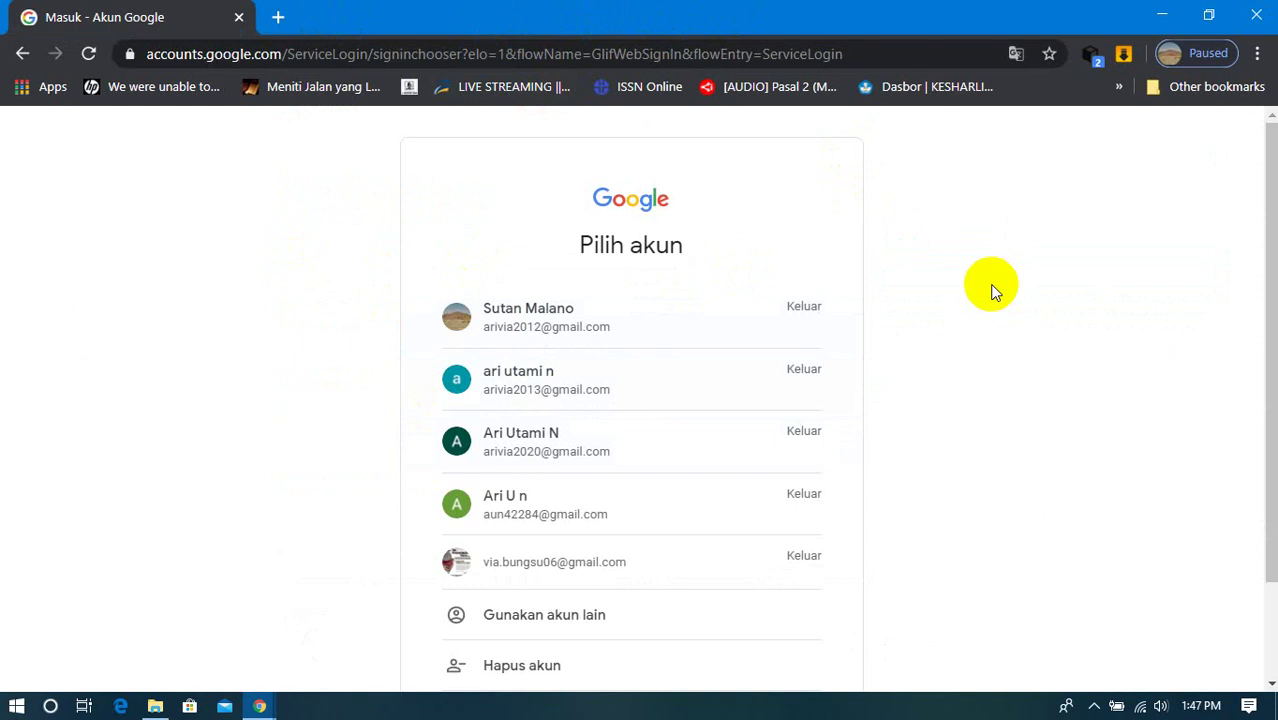
pyautogui.click(479, 319)
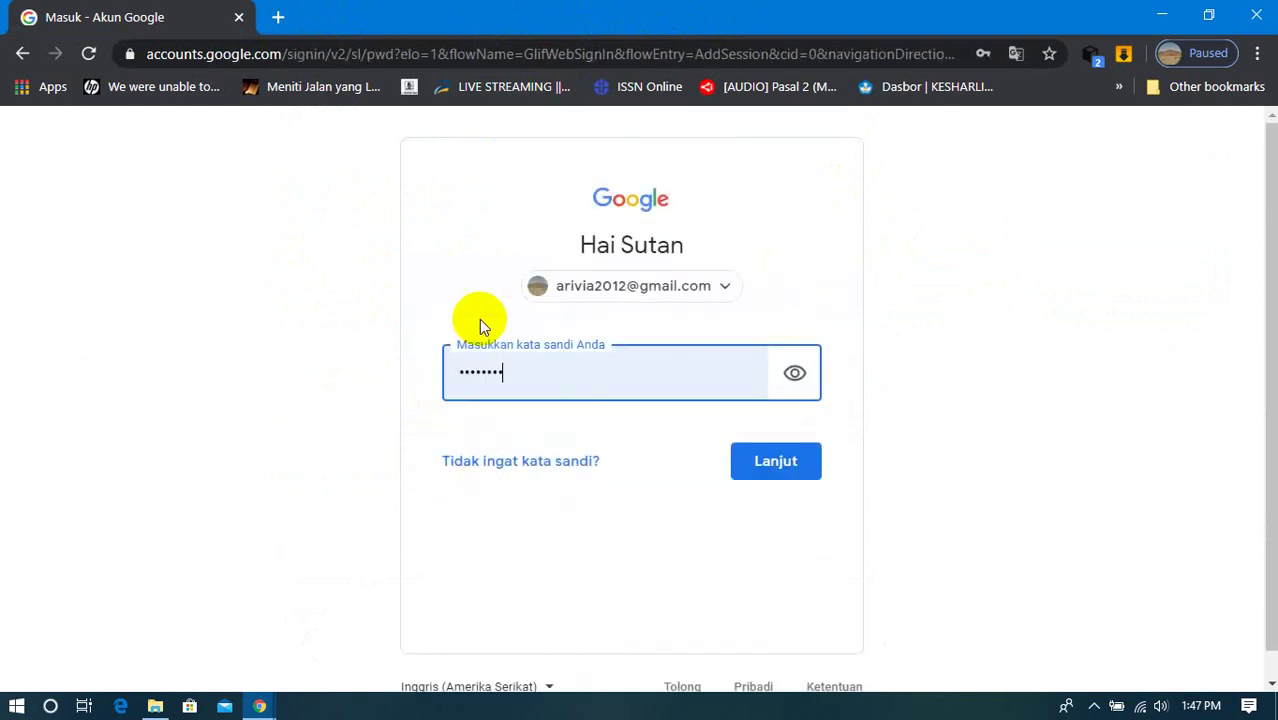
pyautogui.click(779, 463)
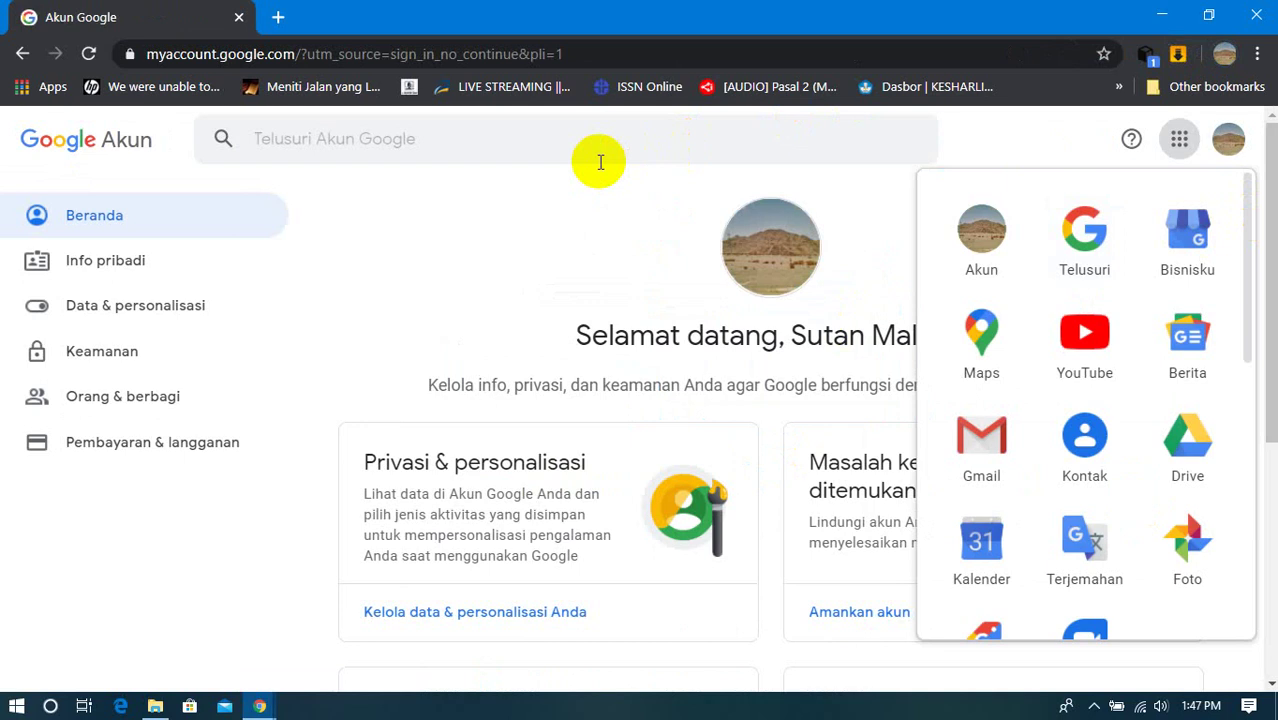
pyautogui.click(657, 192)
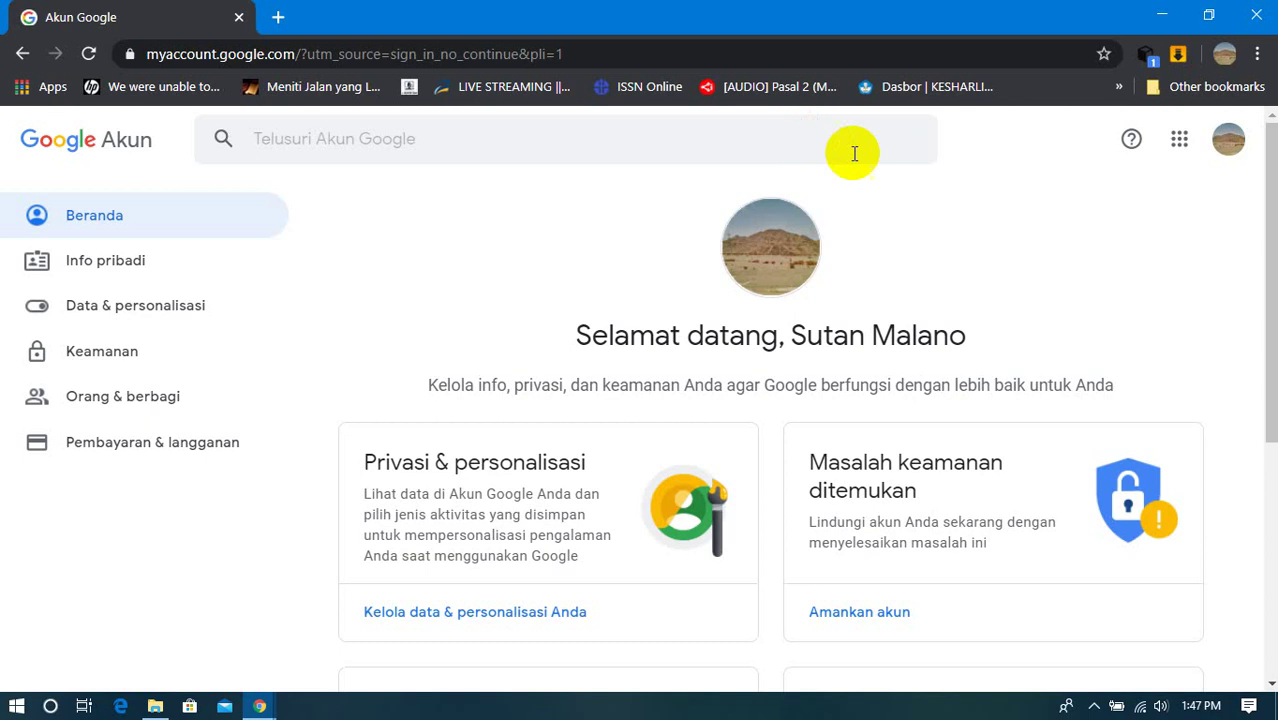
pyautogui.scroll(-5, 864, 208)
pyautogui.scroll(5, 864, 208)
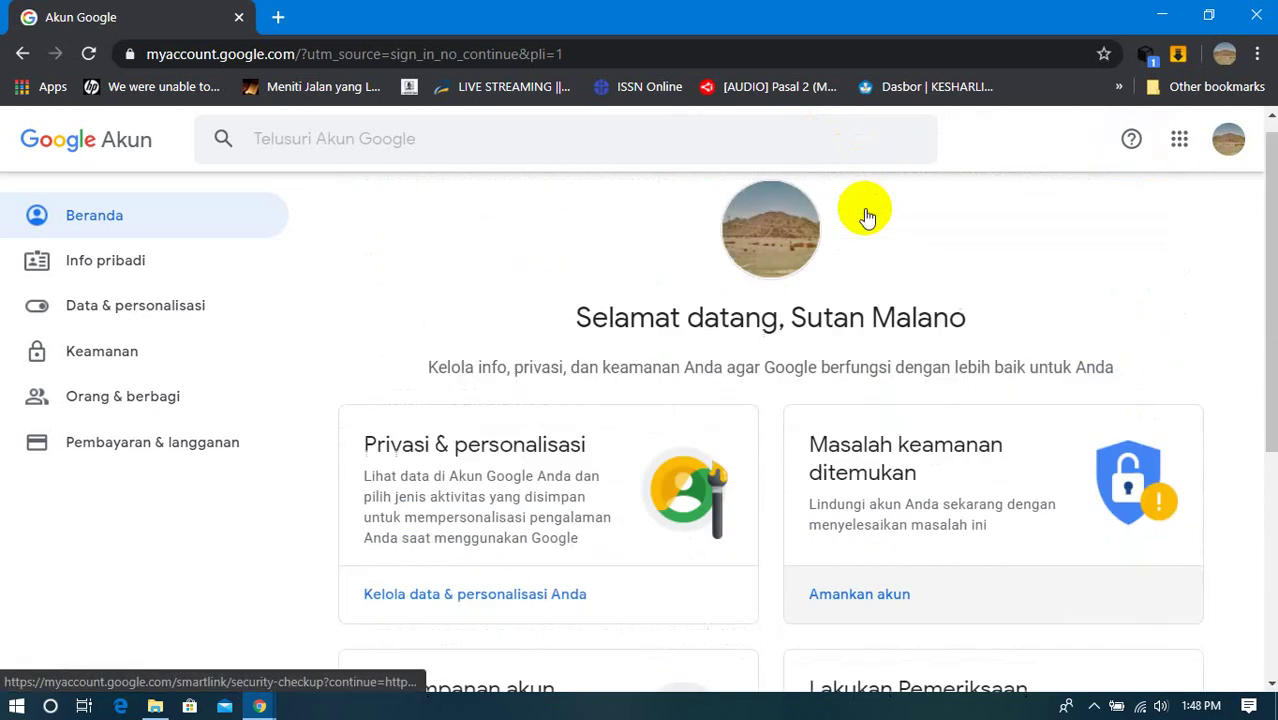
pyautogui.scroll(-3, 864, 209)
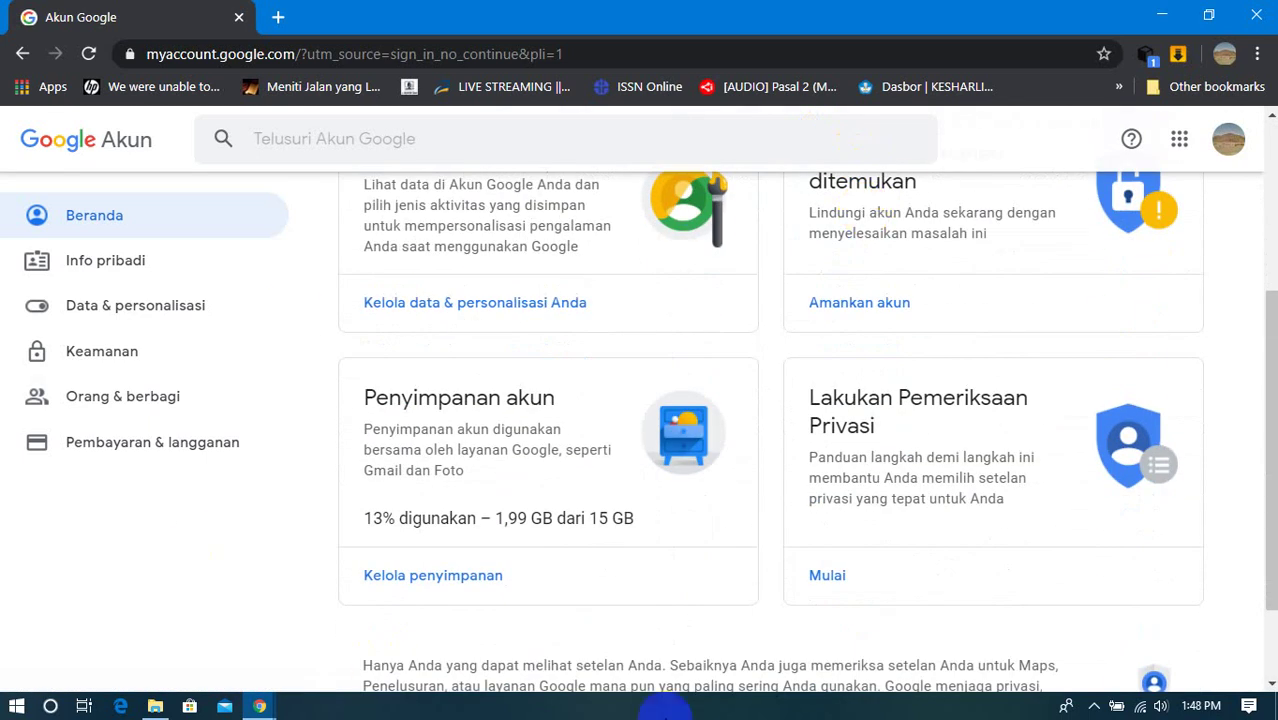
pyautogui.scroll(1, 470, 583)
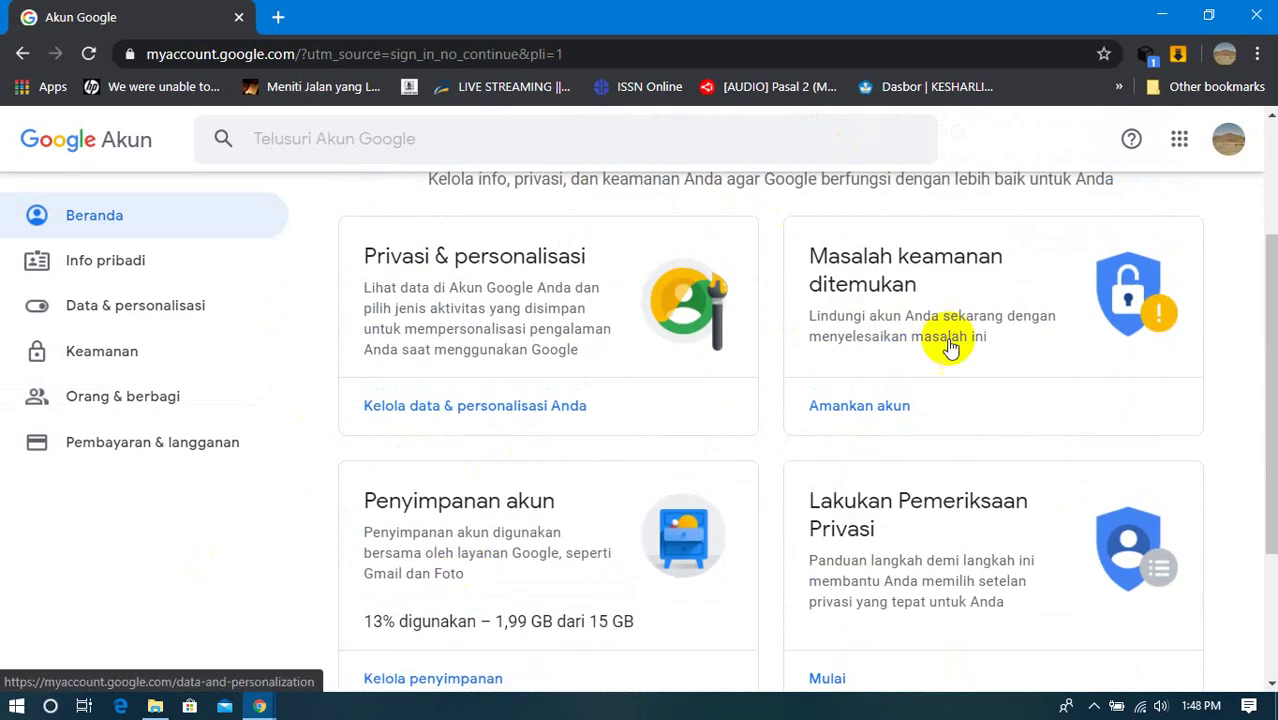
pyautogui.scroll(3, 399, 365)
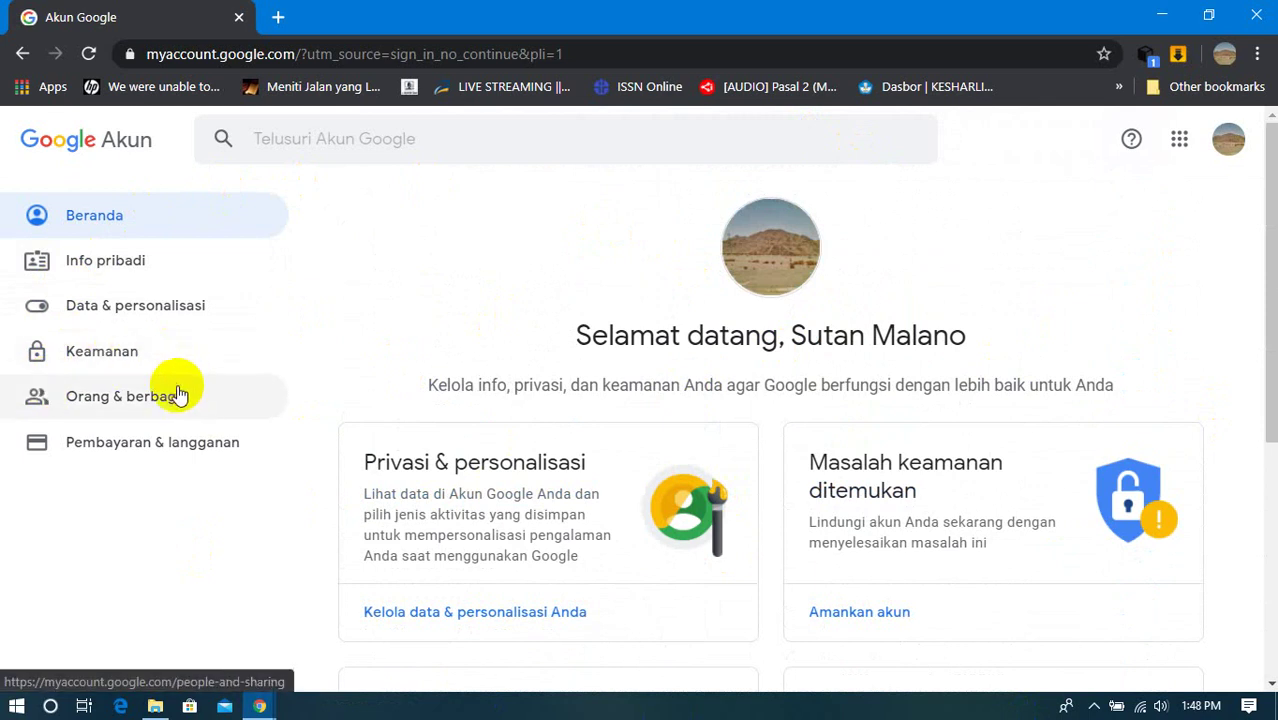
pyautogui.click(121, 274)
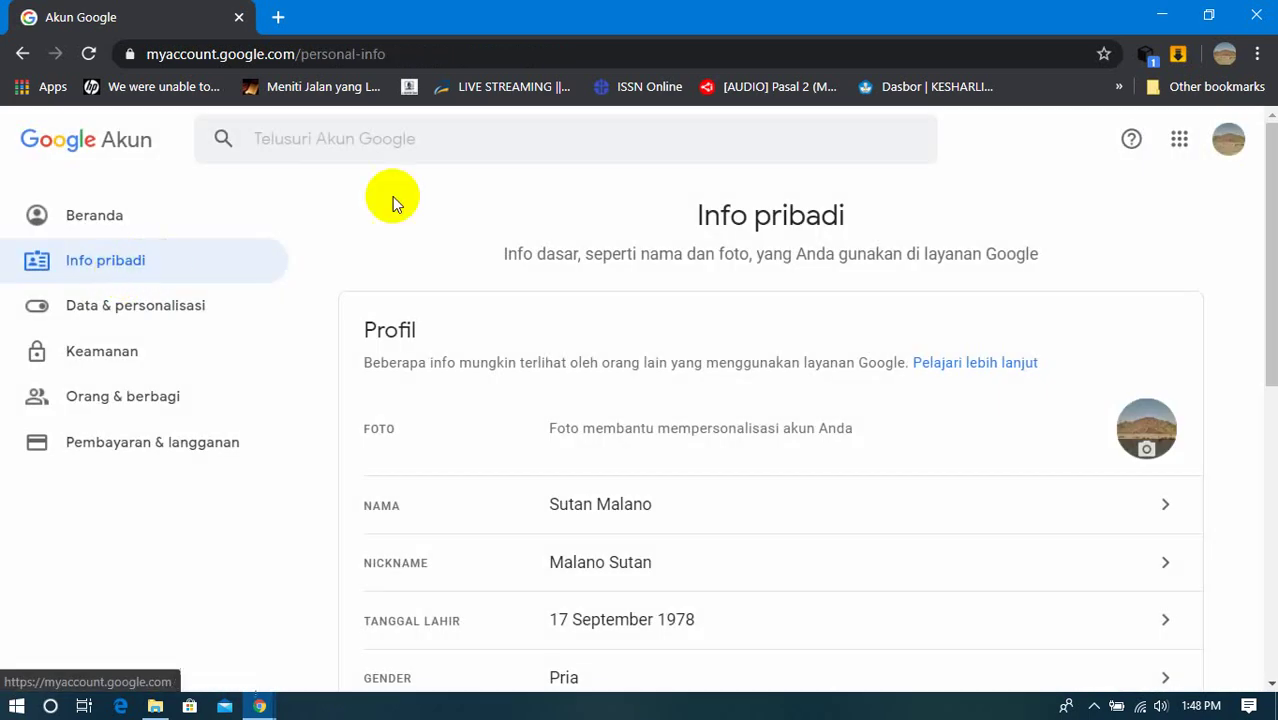
pyautogui.click(88, 215)
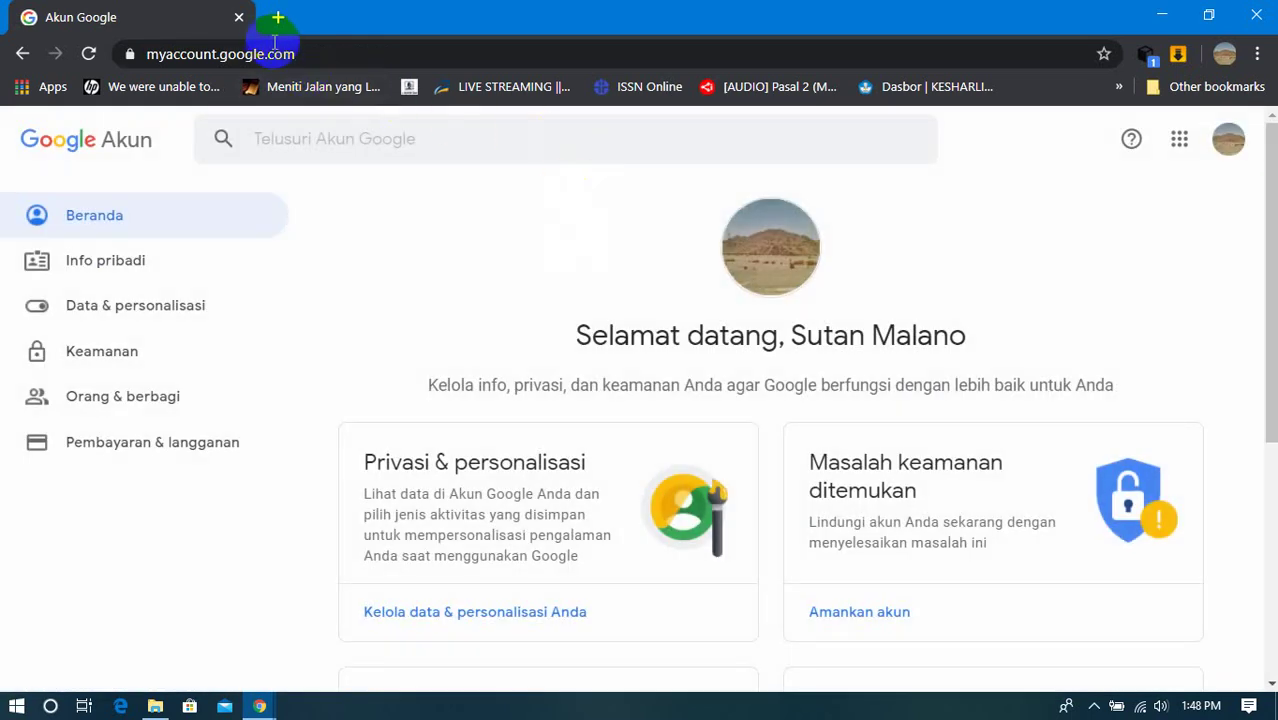
pyautogui.click(22, 54)
pyautogui.click(22, 54)
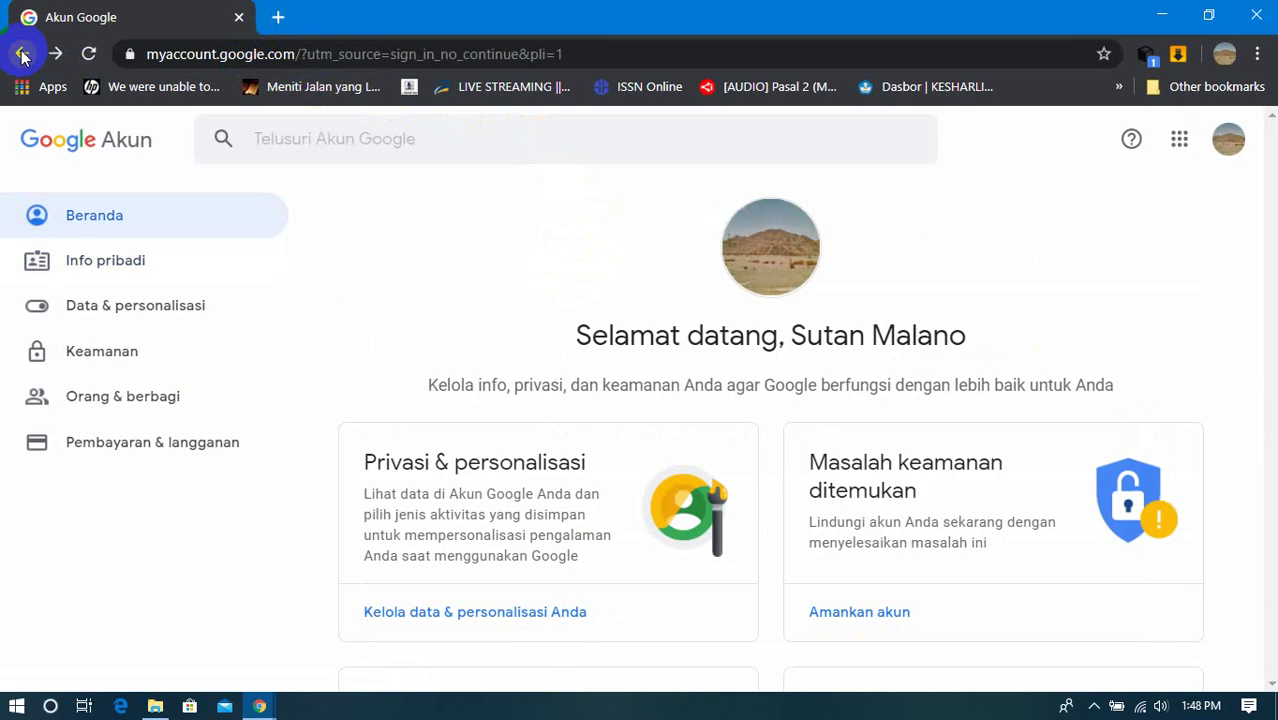
pyautogui.click(22, 54)
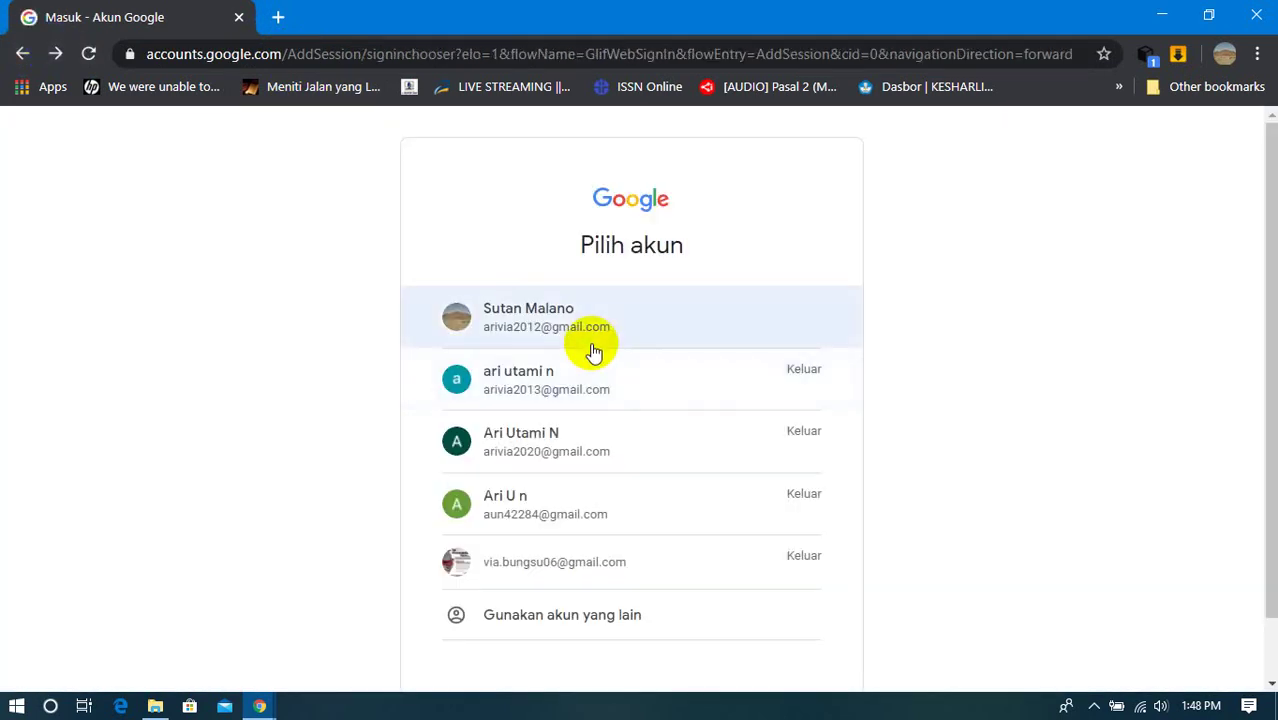
pyautogui.click(595, 322)
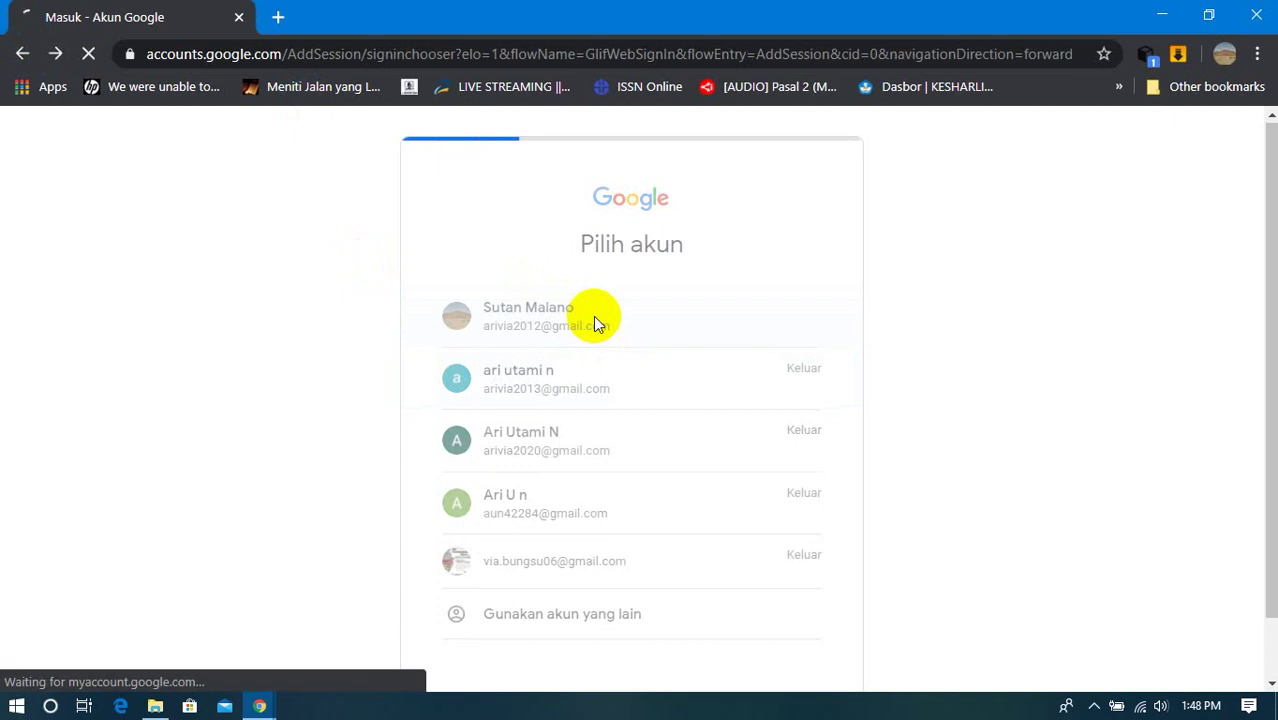
pyautogui.click(428, 57)
# Step: Search Google for 'mitra buku google play' and open the Pusat Mitra Google Play Buku result
pyautogui.write('g')
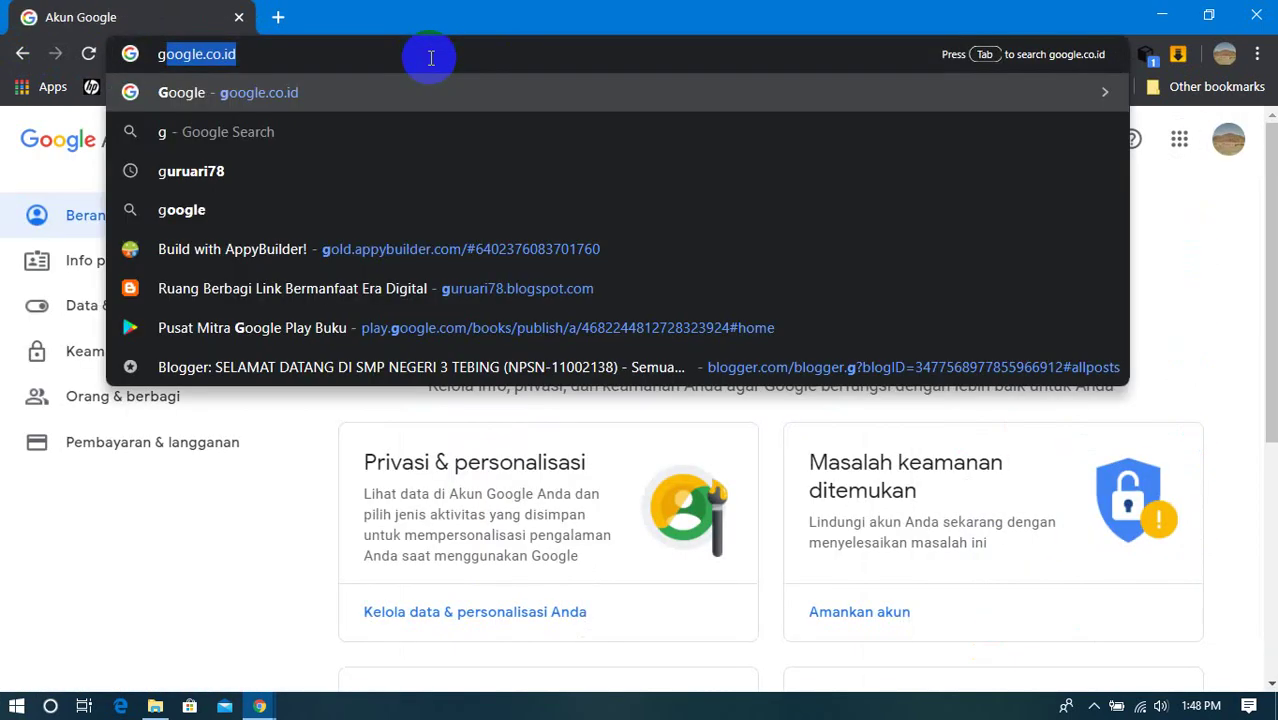
pyautogui.write('o')
pyautogui.press('Return')
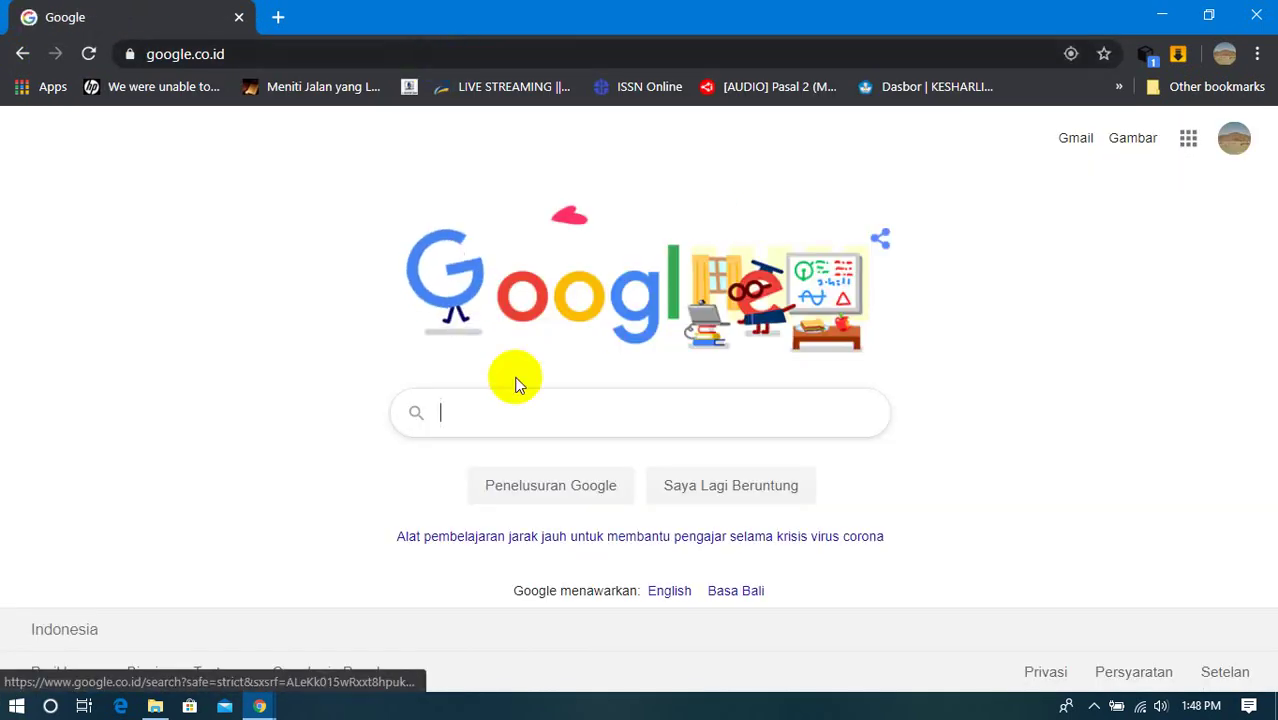
pyautogui.click(444, 410)
pyautogui.write('mi')
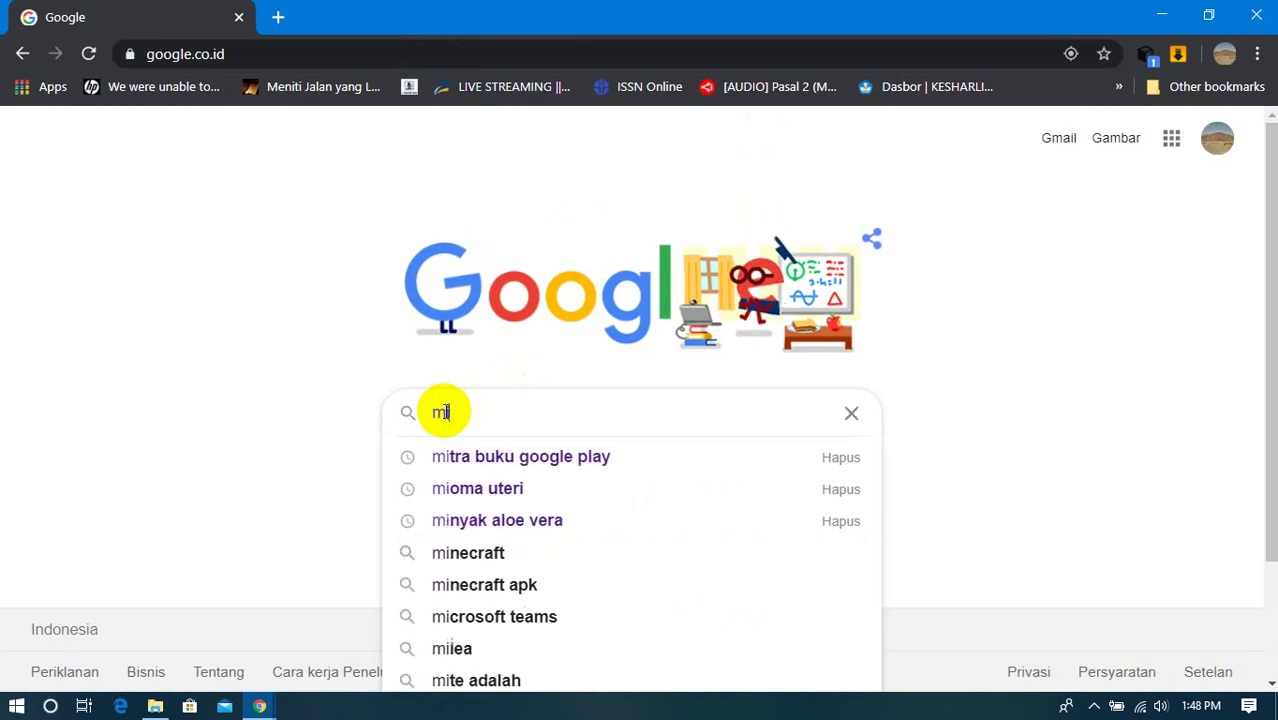
pyautogui.write('y')
pyautogui.press('BackSpace')
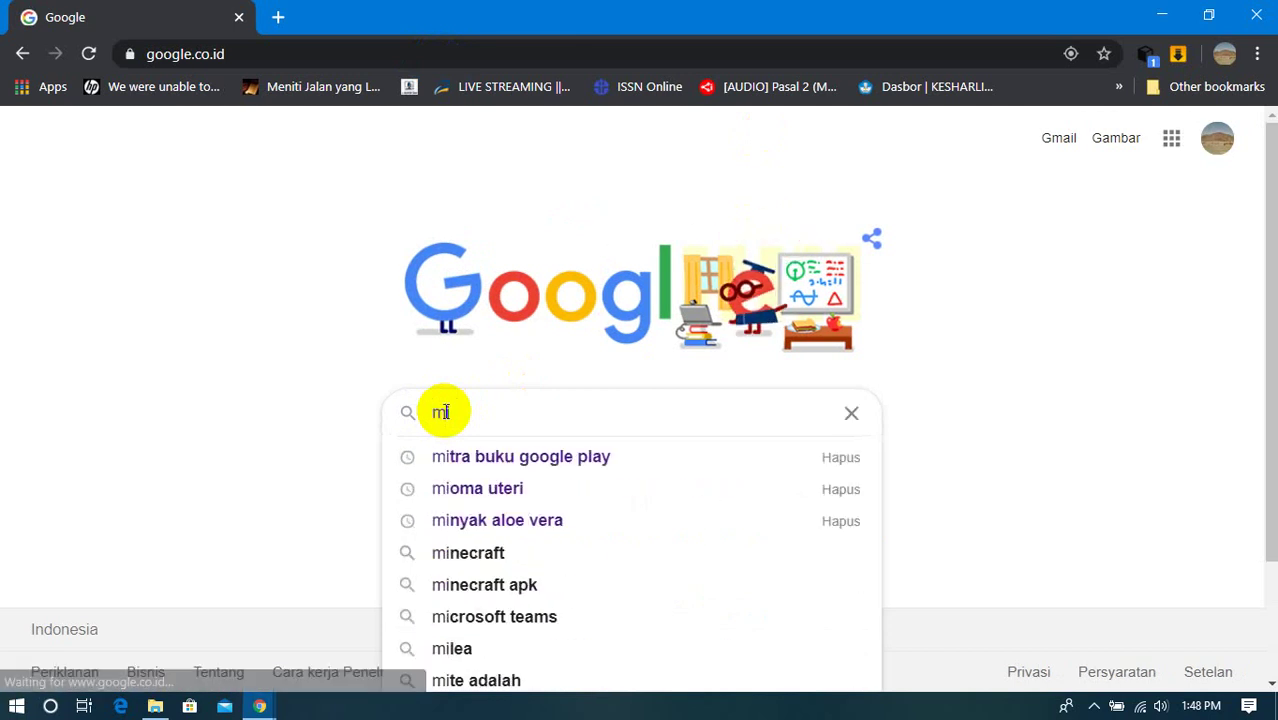
pyautogui.click(607, 459)
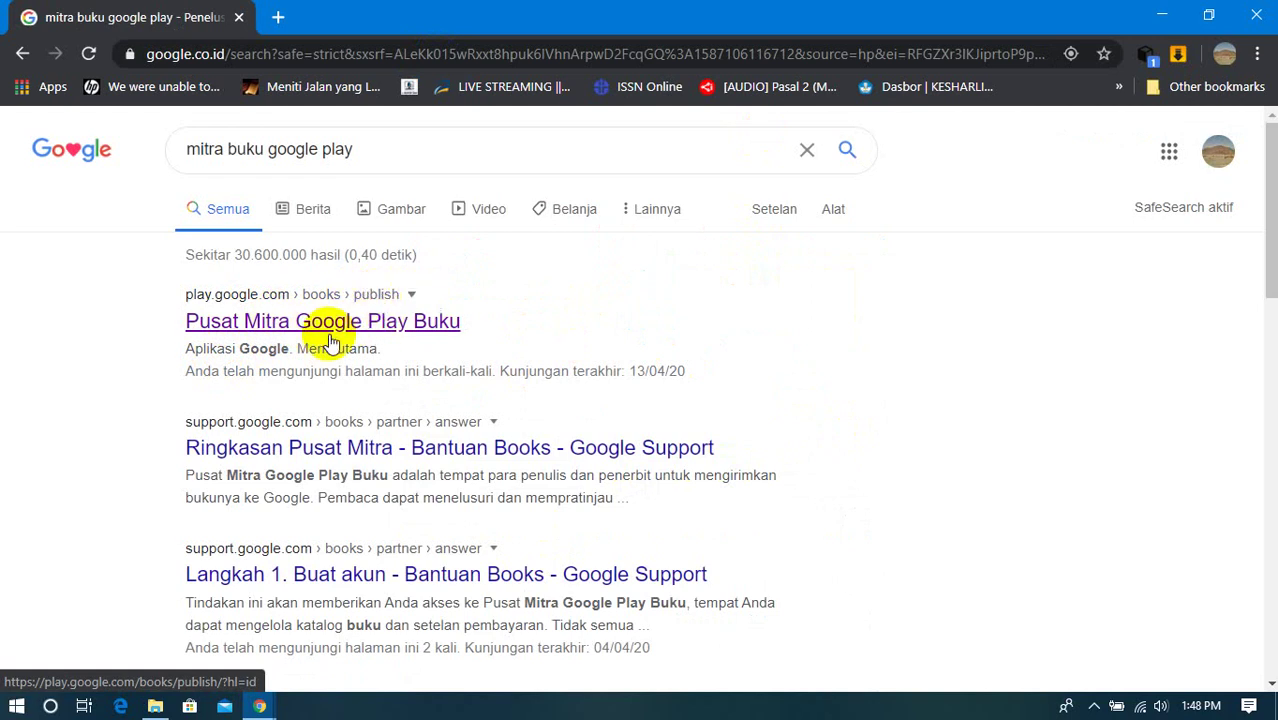
pyautogui.click(331, 322)
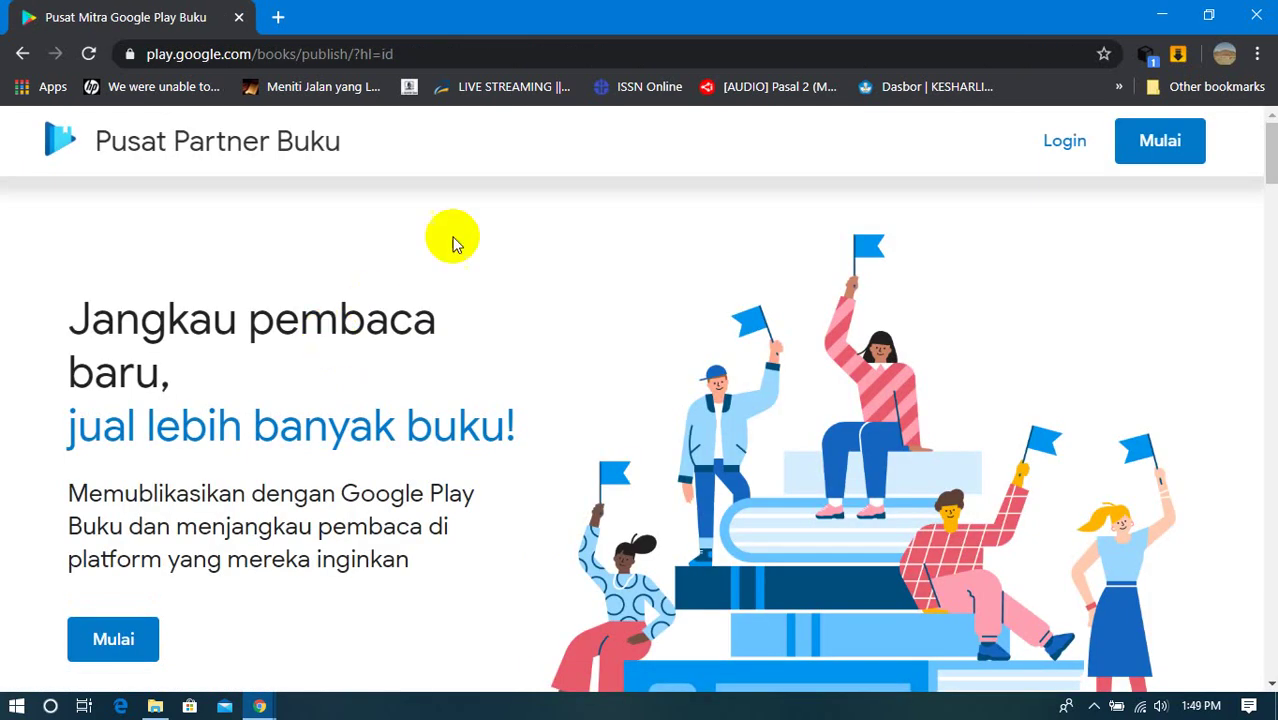
# Step: Log in, dismiss the translate offer, and scroll to the 100% live and 9-books stat cards
pyautogui.click(1078, 142)
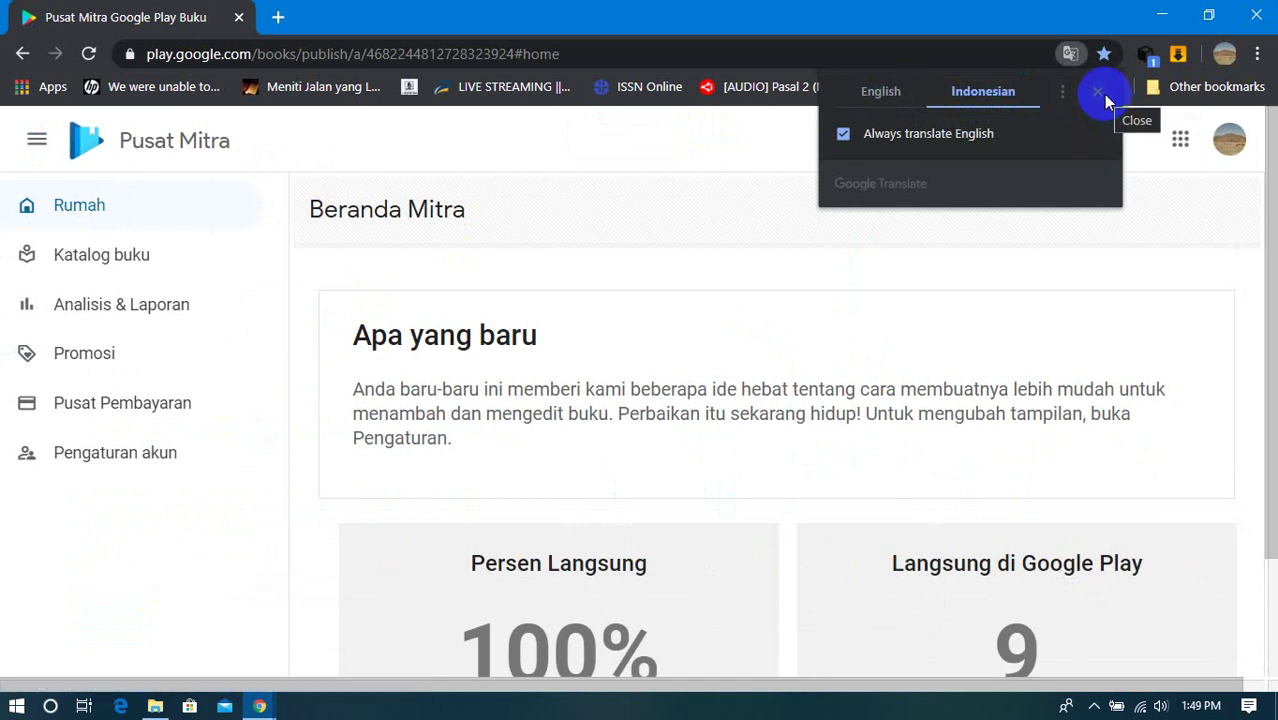
pyautogui.click(1104, 97)
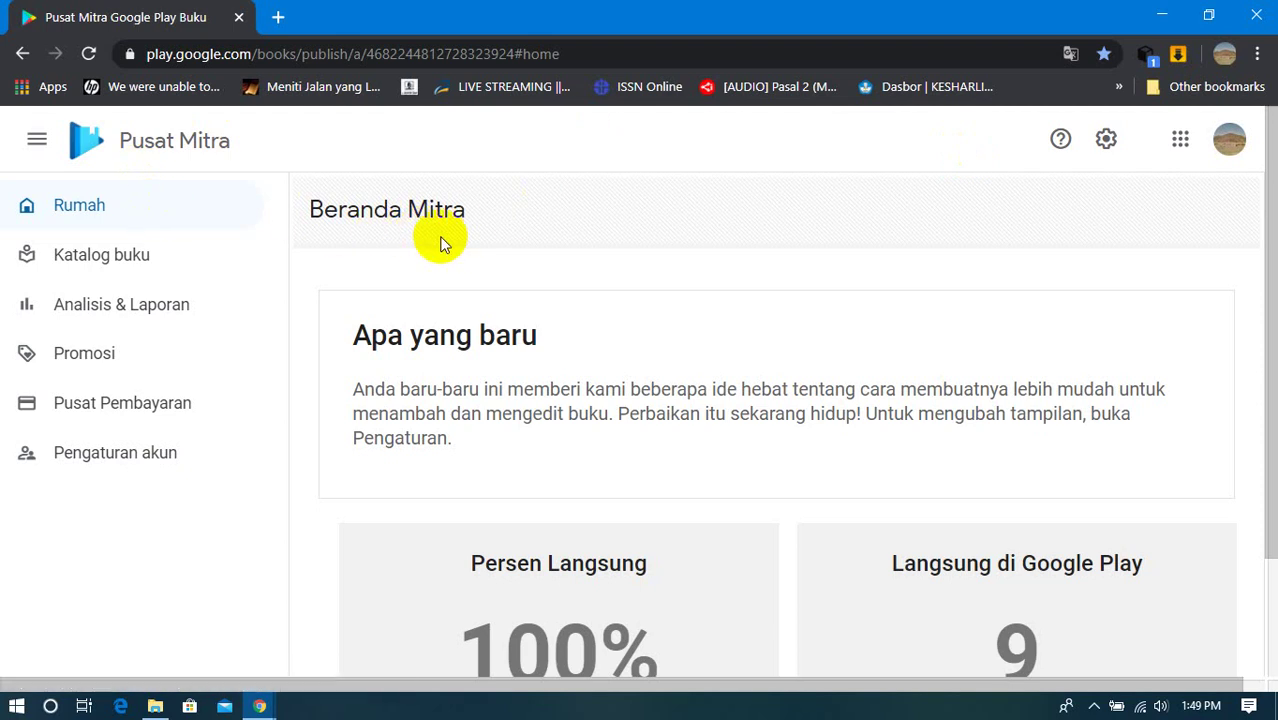
pyautogui.scroll(-1, 444, 244)
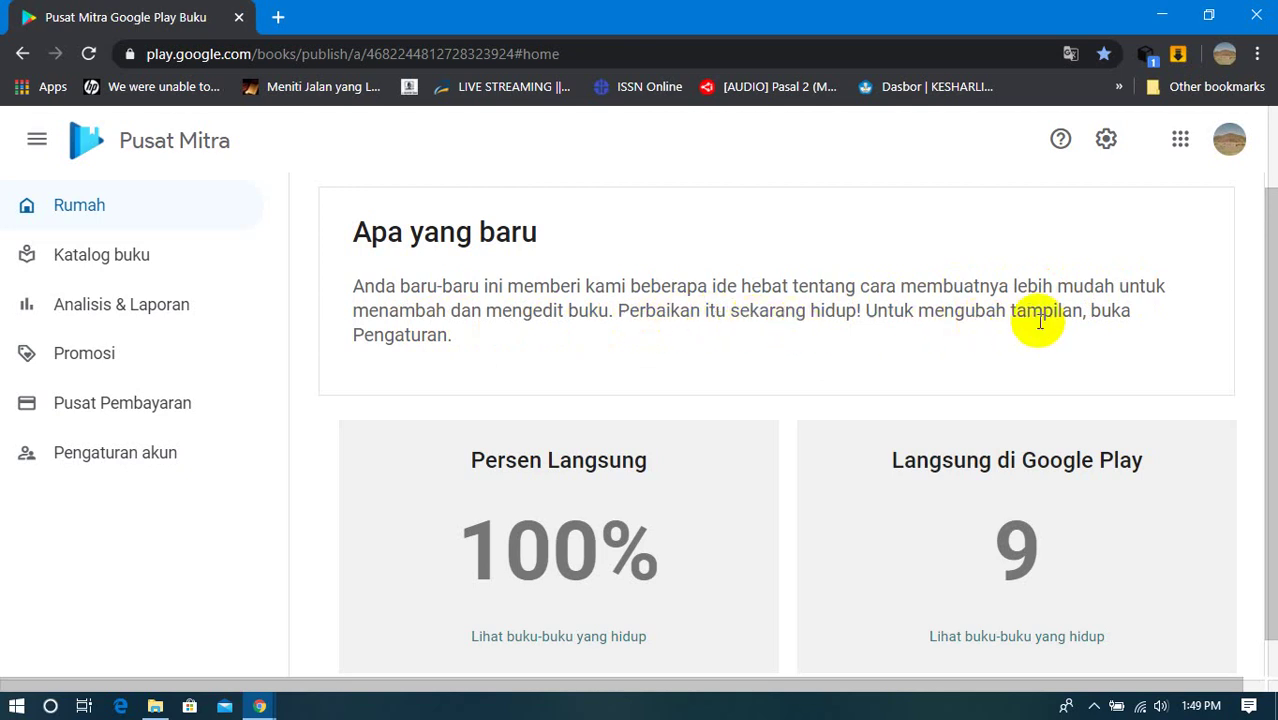
pyautogui.scroll(-1, 428, 443)
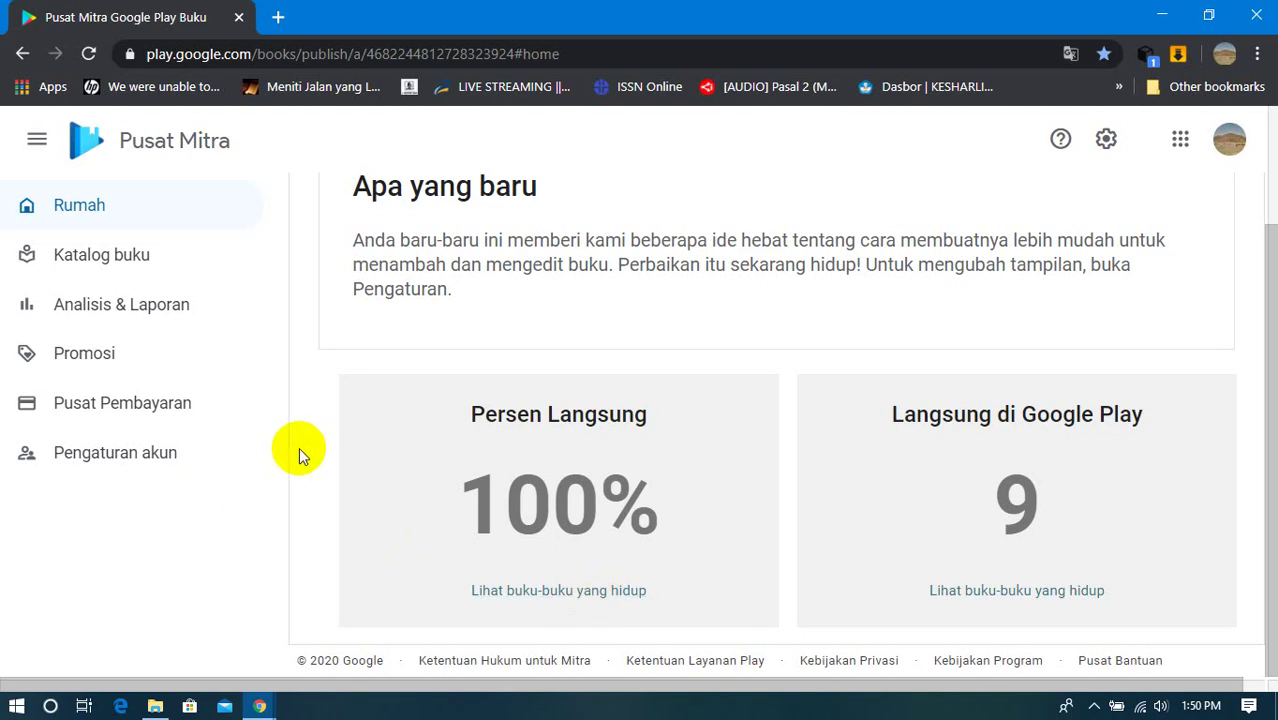
pyautogui.scroll(2, 299, 449)
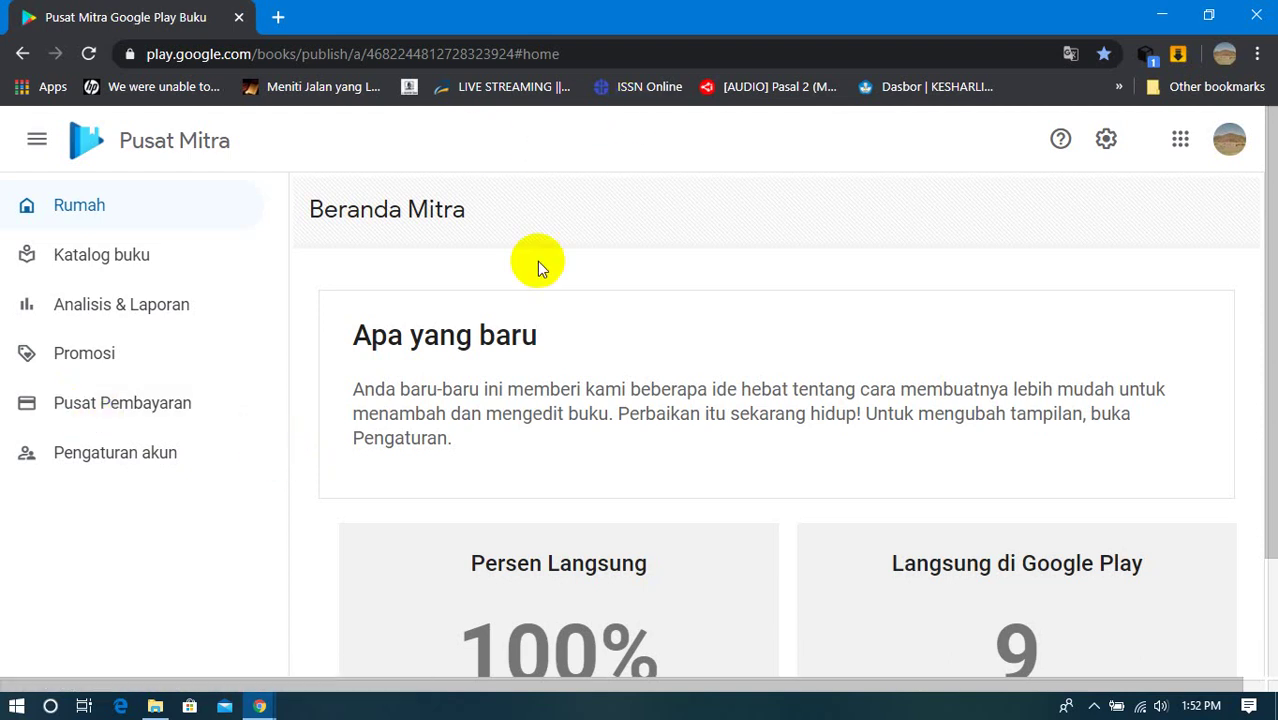
pyautogui.scroll(-3, 537, 261)
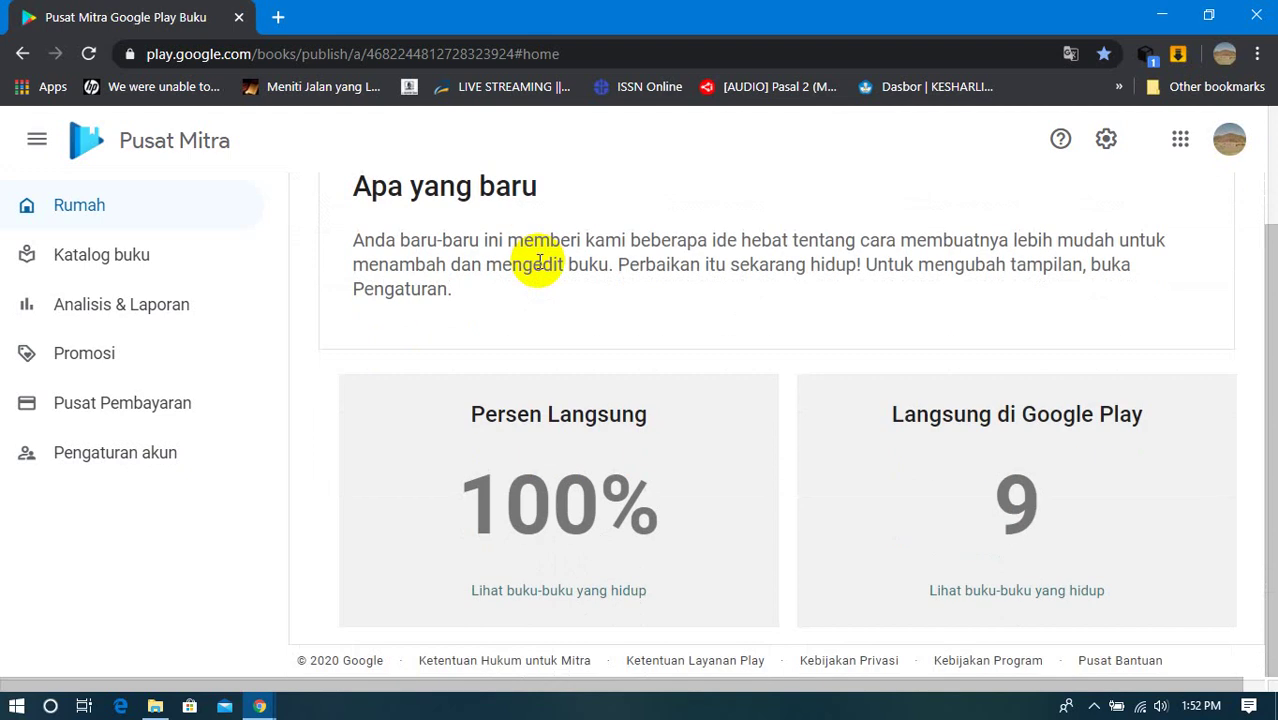
# Step: List the books live on Google Play and briefly open the first book in a new tab
pyautogui.click(533, 592)
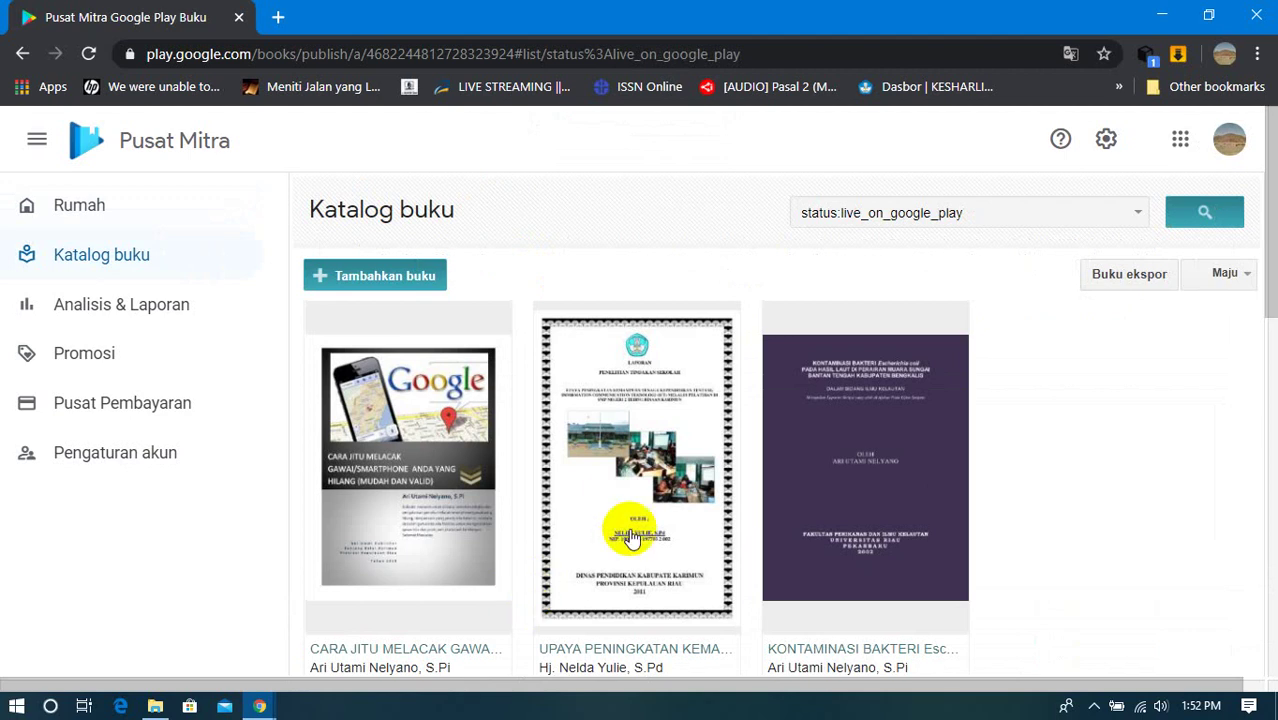
pyautogui.scroll(-3, 636, 540)
pyautogui.scroll(2, 428, 445)
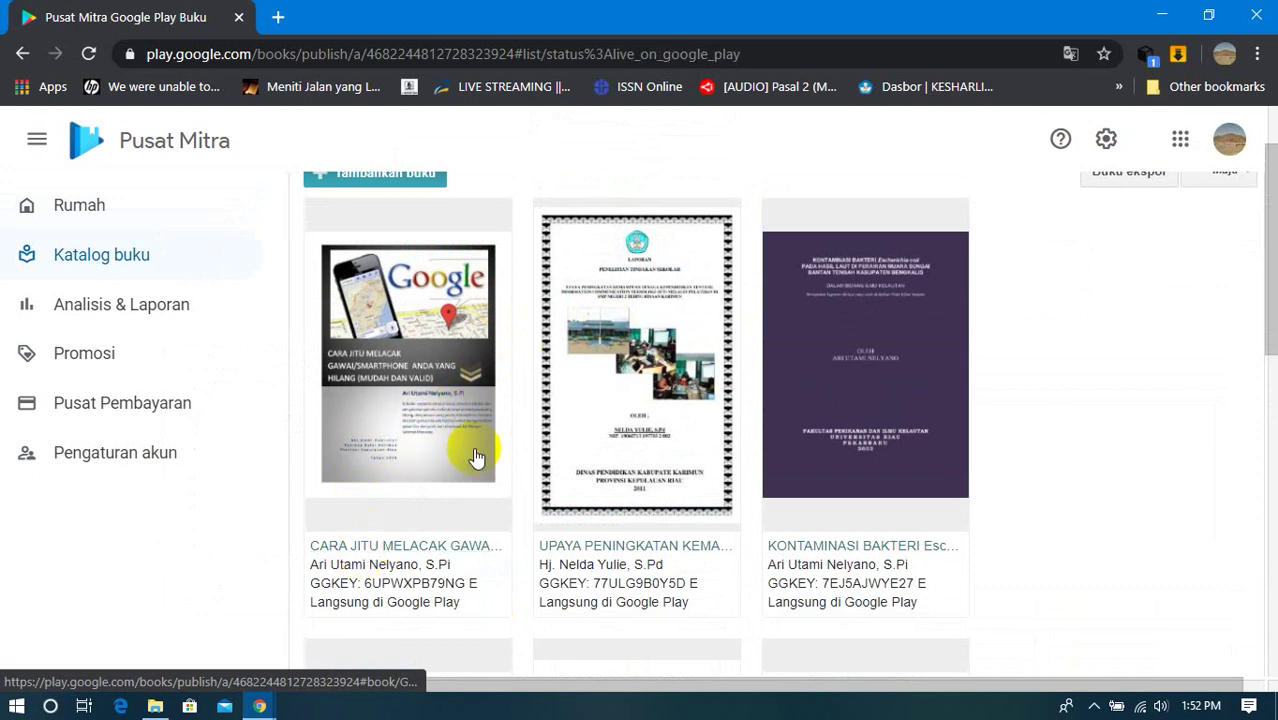
pyautogui.moveTo(368, 603)
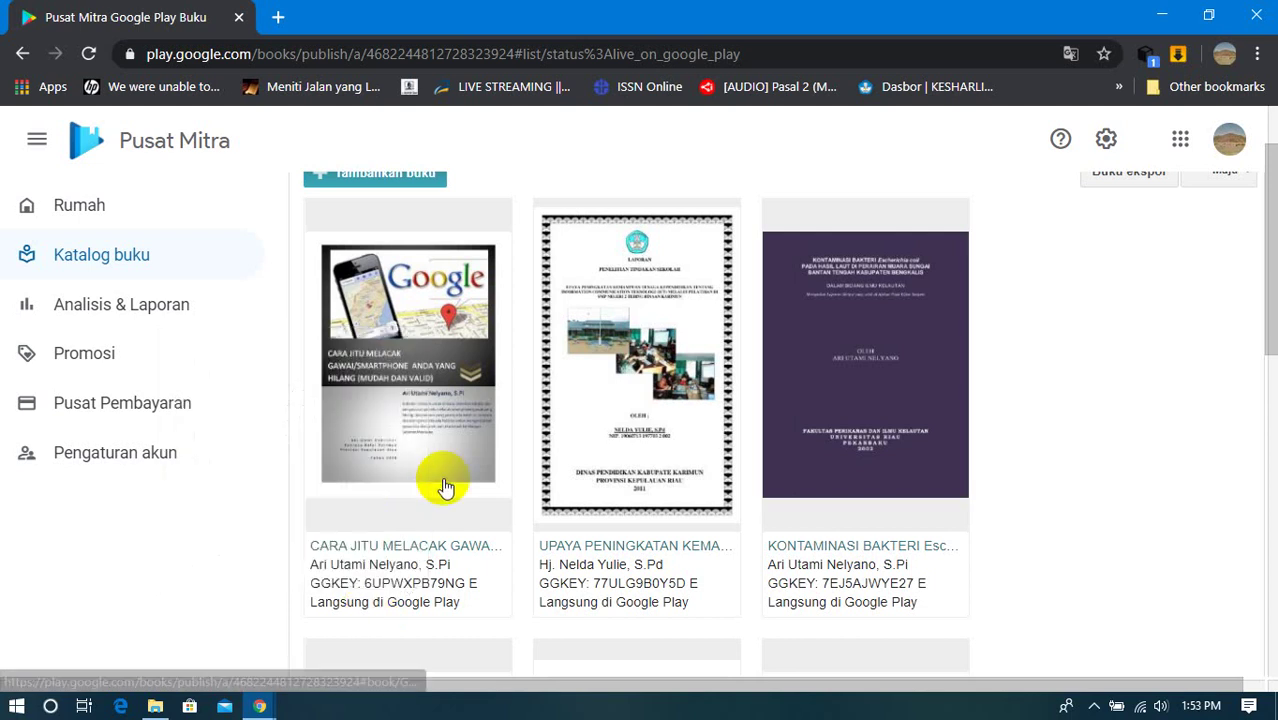
pyautogui.rightClick(394, 556)
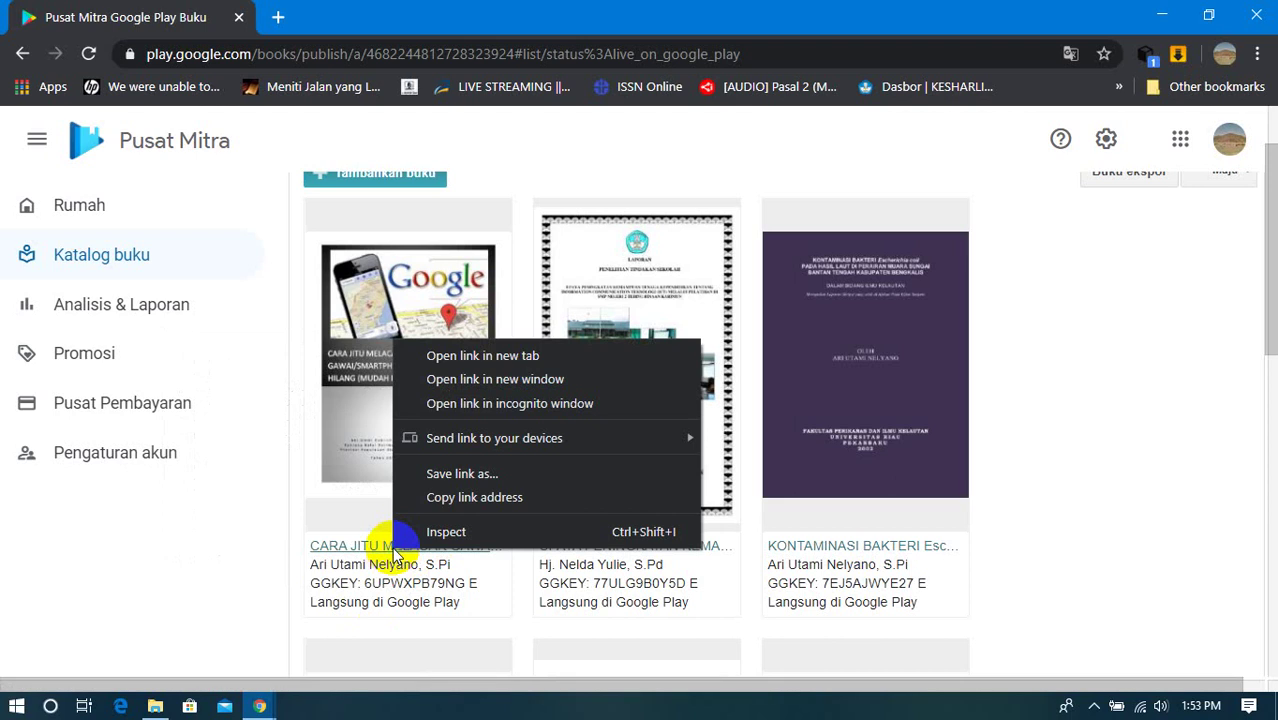
pyautogui.click(484, 357)
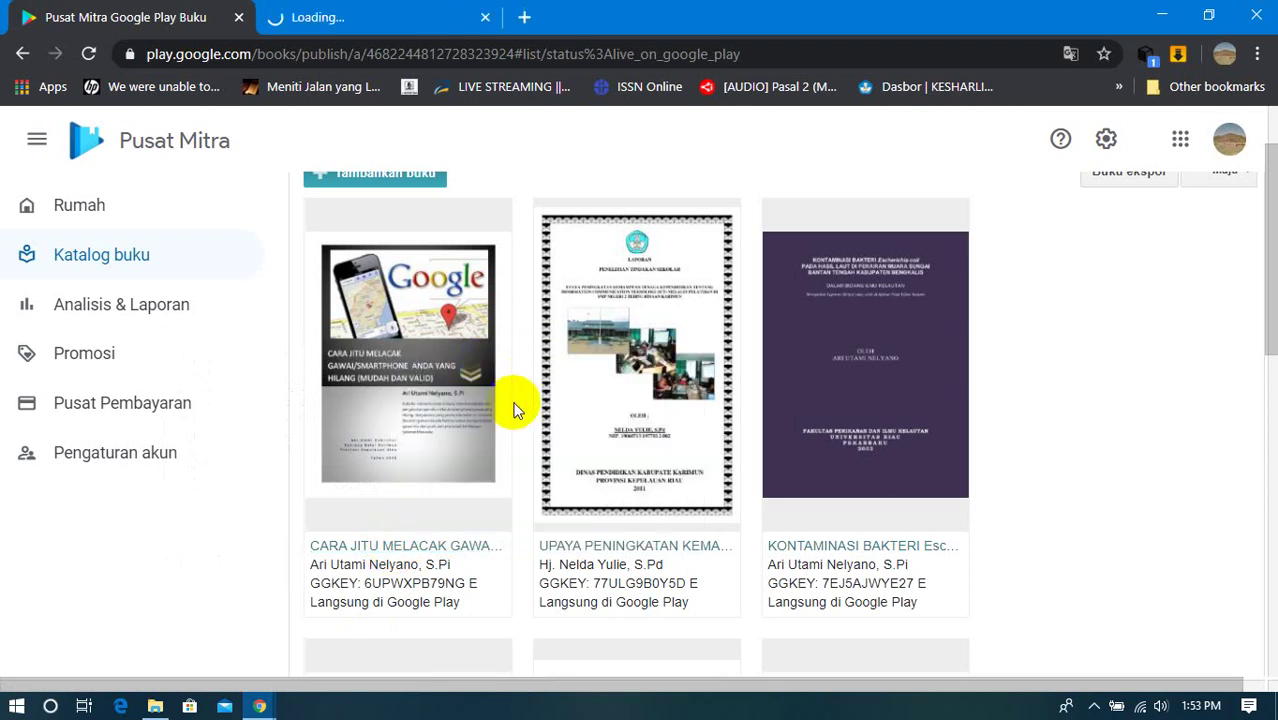
pyautogui.click(452, 18)
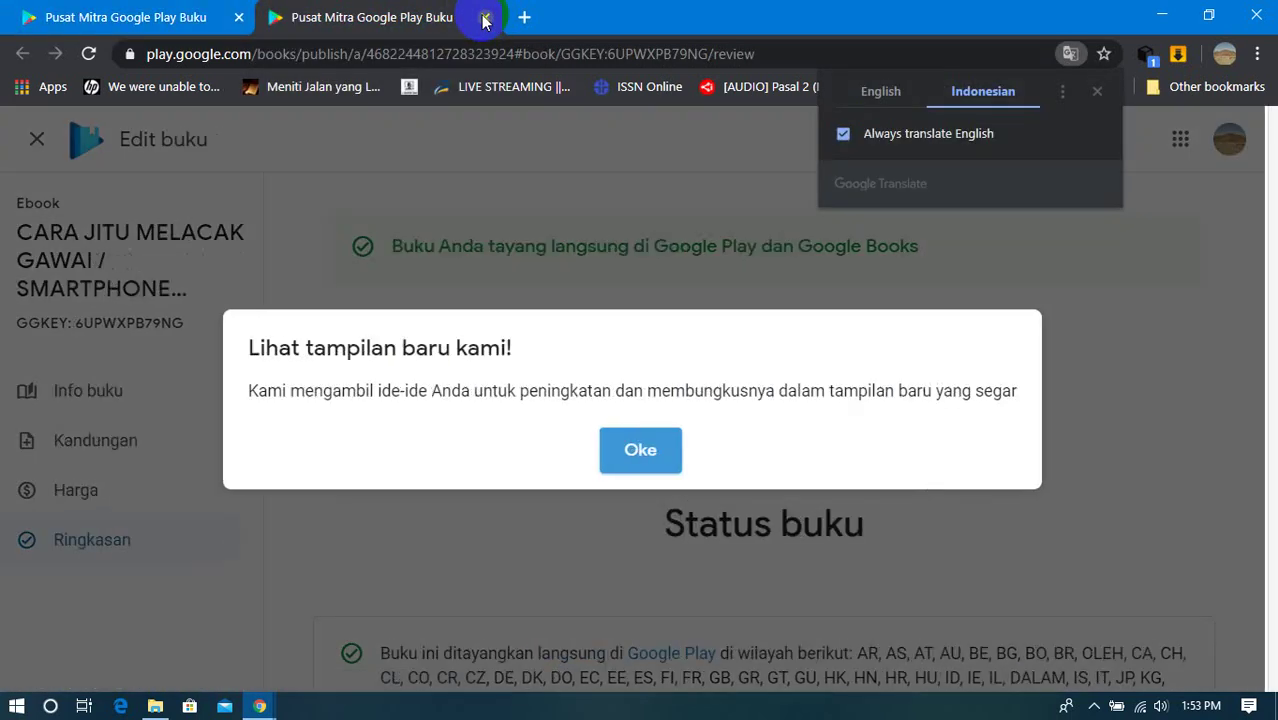
pyautogui.click(486, 18)
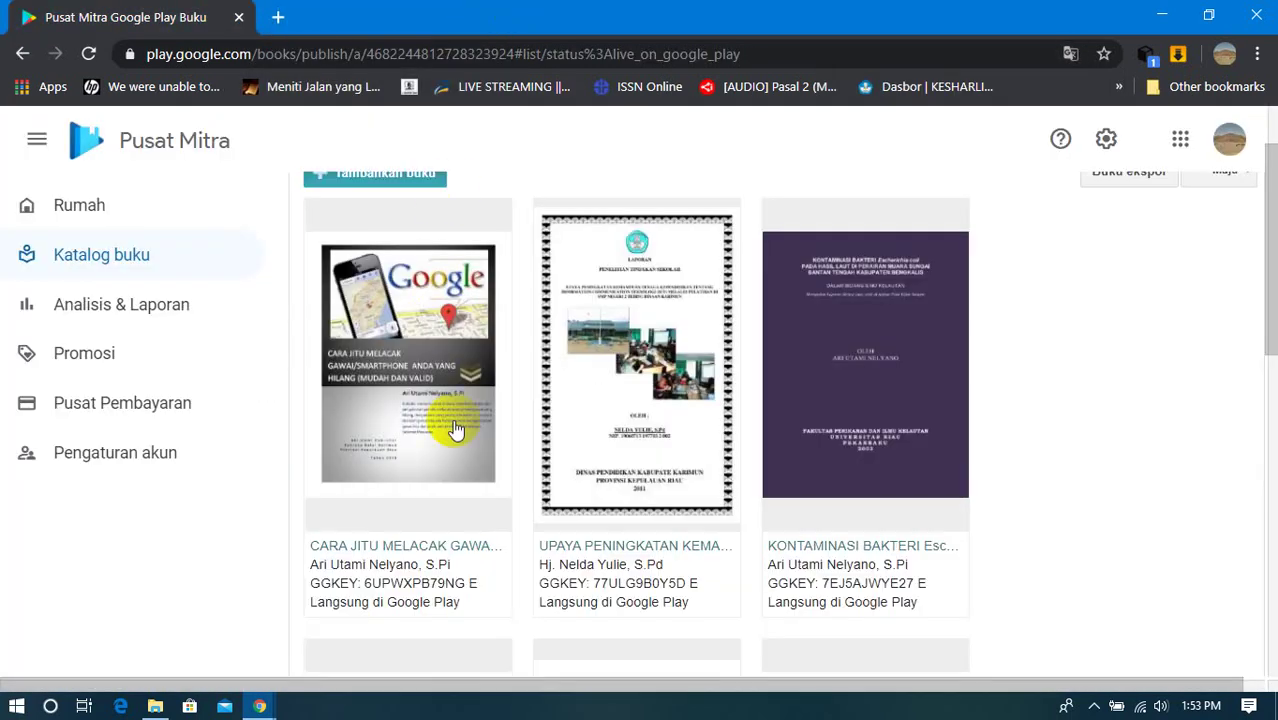
# Step: Open the first live book's details and follow its Google Play link under Status buku
pyautogui.scroll(-3, 405, 505)
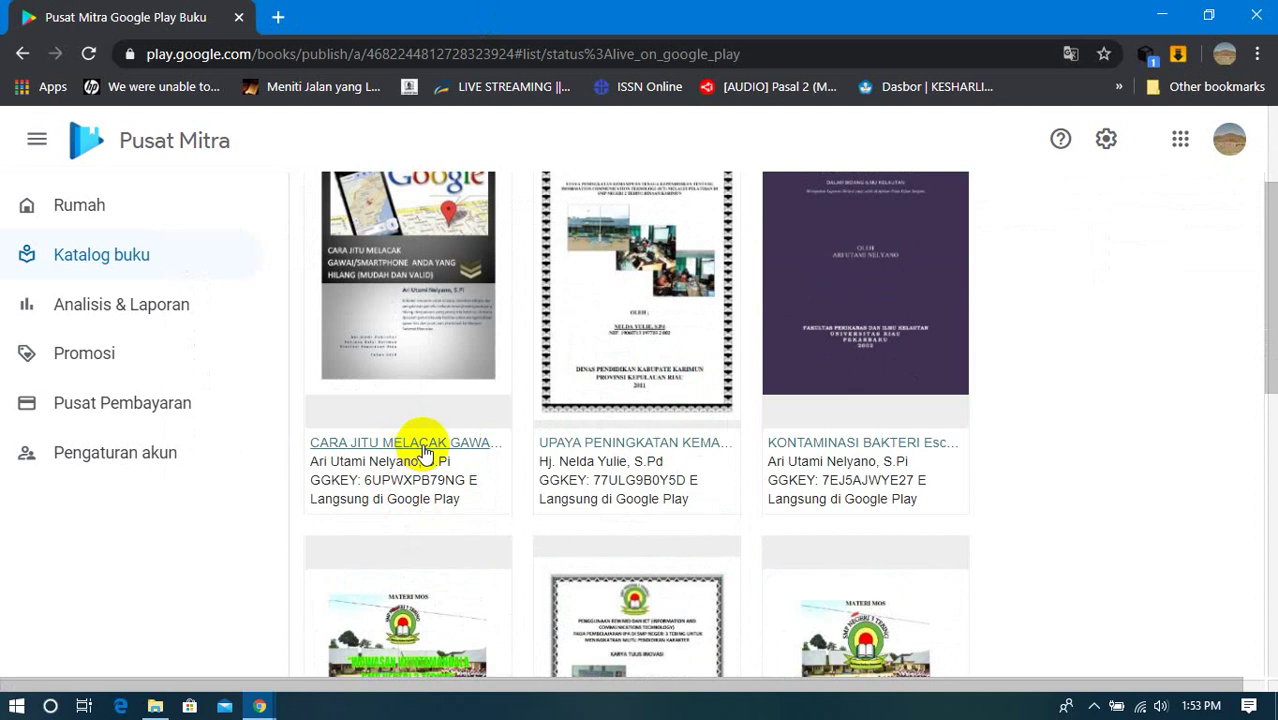
pyautogui.click(420, 450)
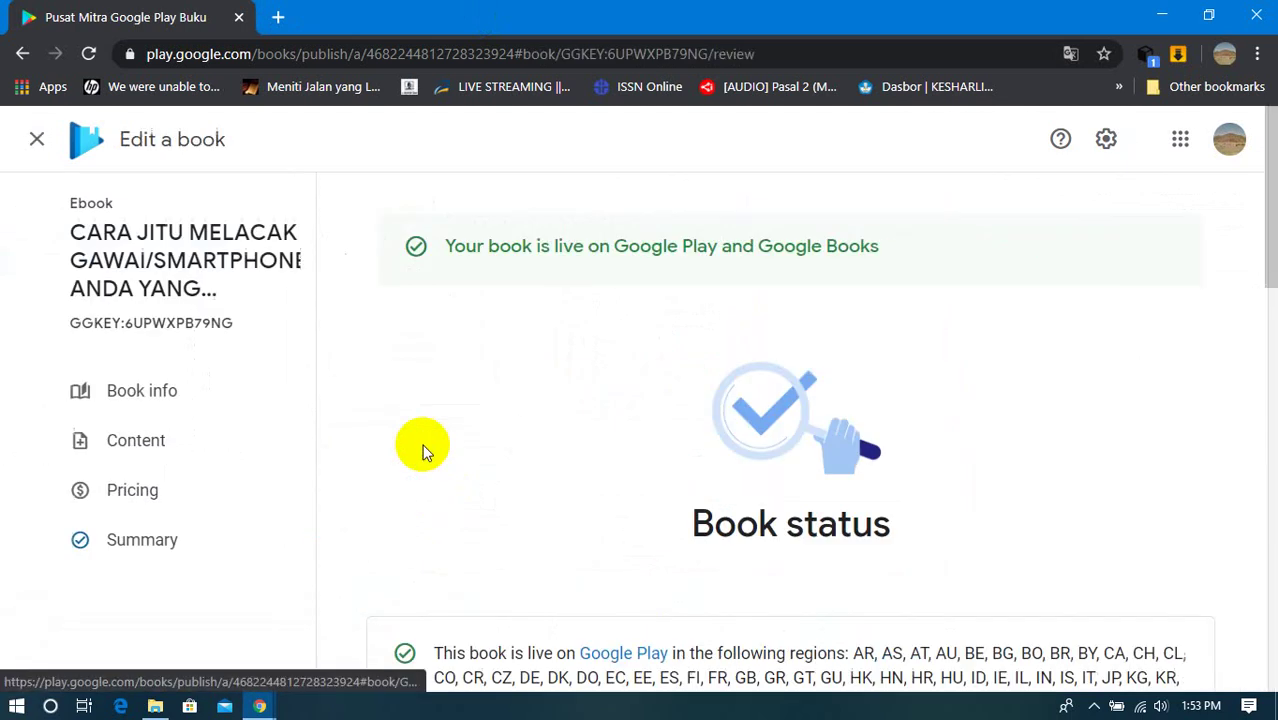
pyautogui.scroll(-3, 448, 448)
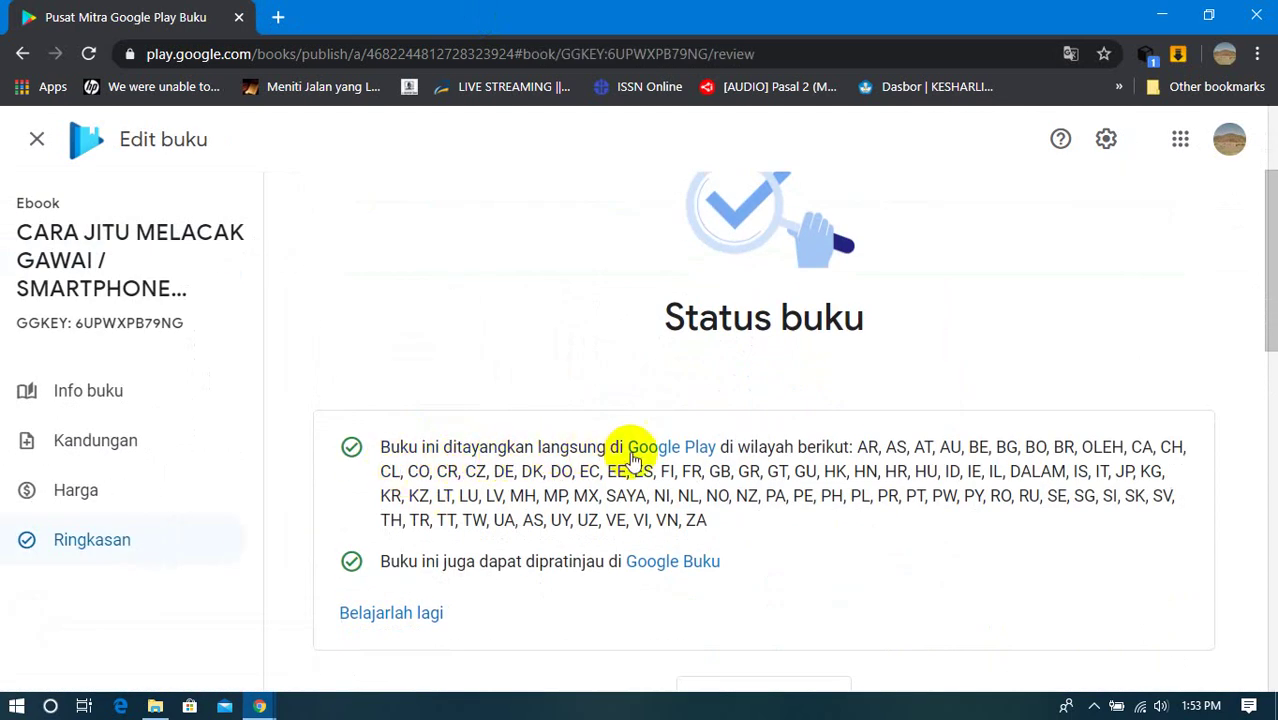
pyautogui.click(679, 458)
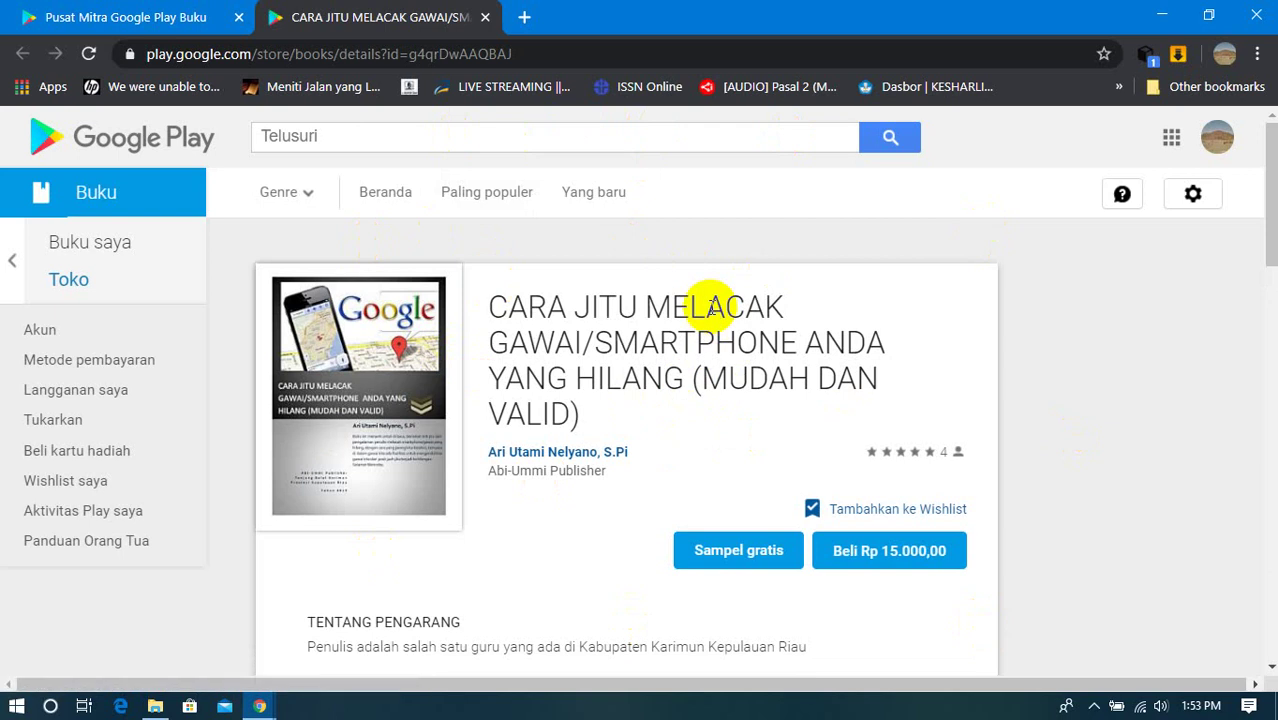
# Step: Copy the ebook store listing's web address and open a new blank tab
pyautogui.scroll(-5, 471, 308)
pyautogui.scroll(5, 403, 383)
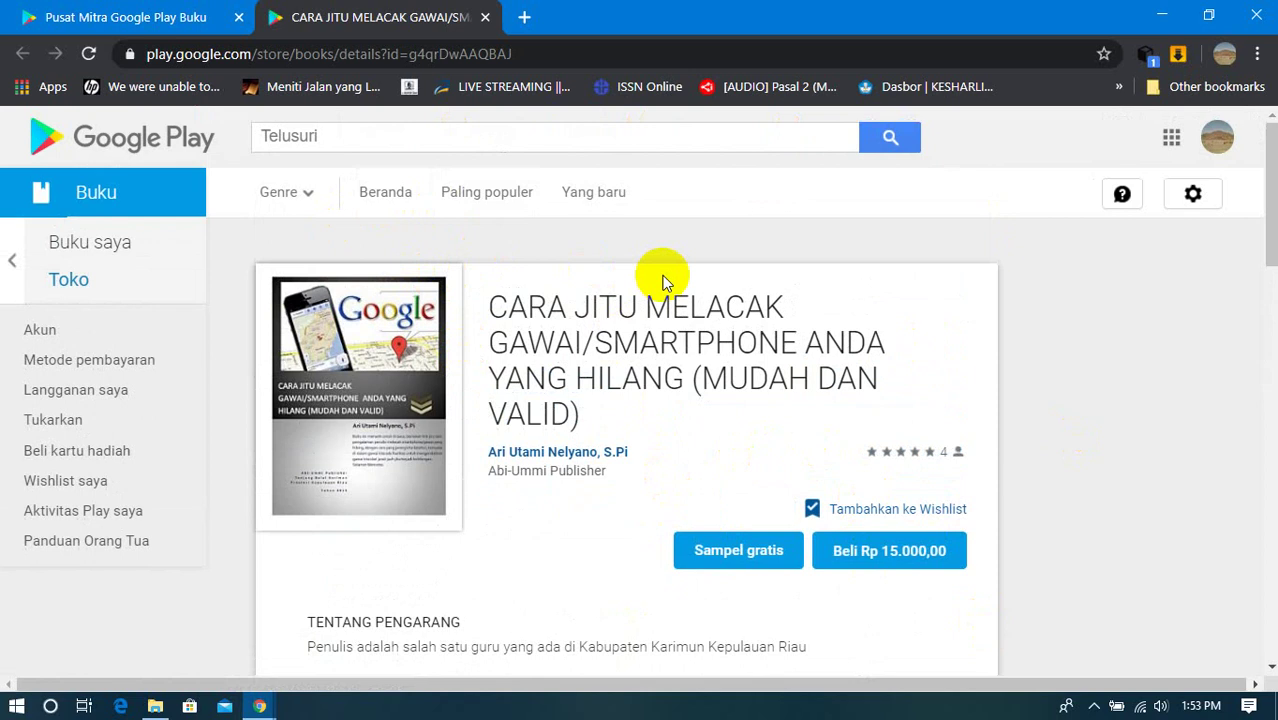
pyautogui.click(508, 52)
pyautogui.rightClick(470, 57)
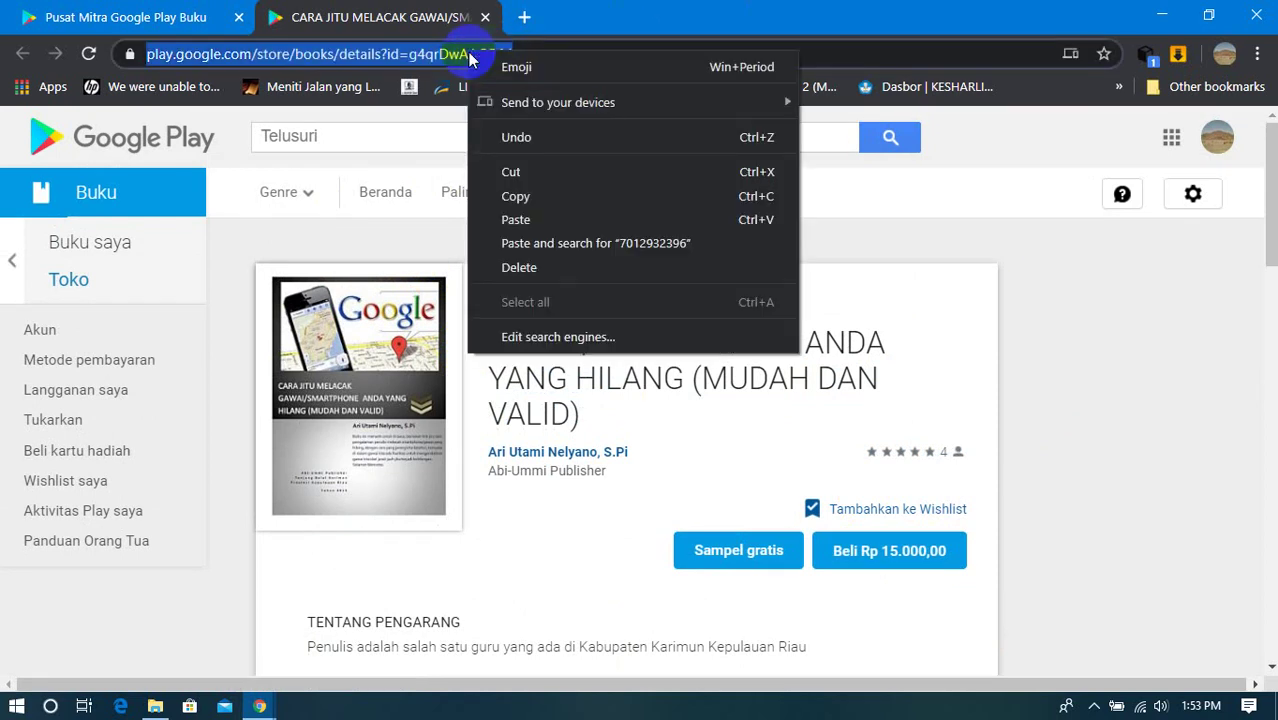
pyautogui.click(557, 196)
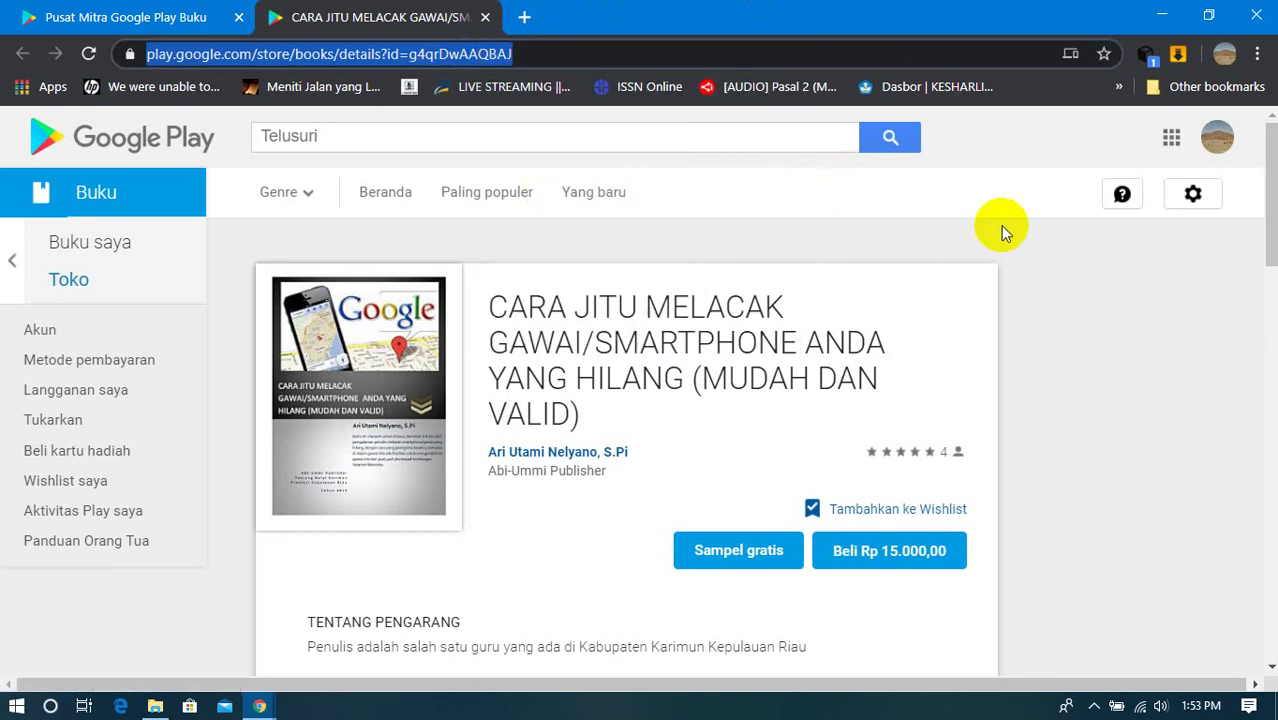
pyautogui.click(524, 17)
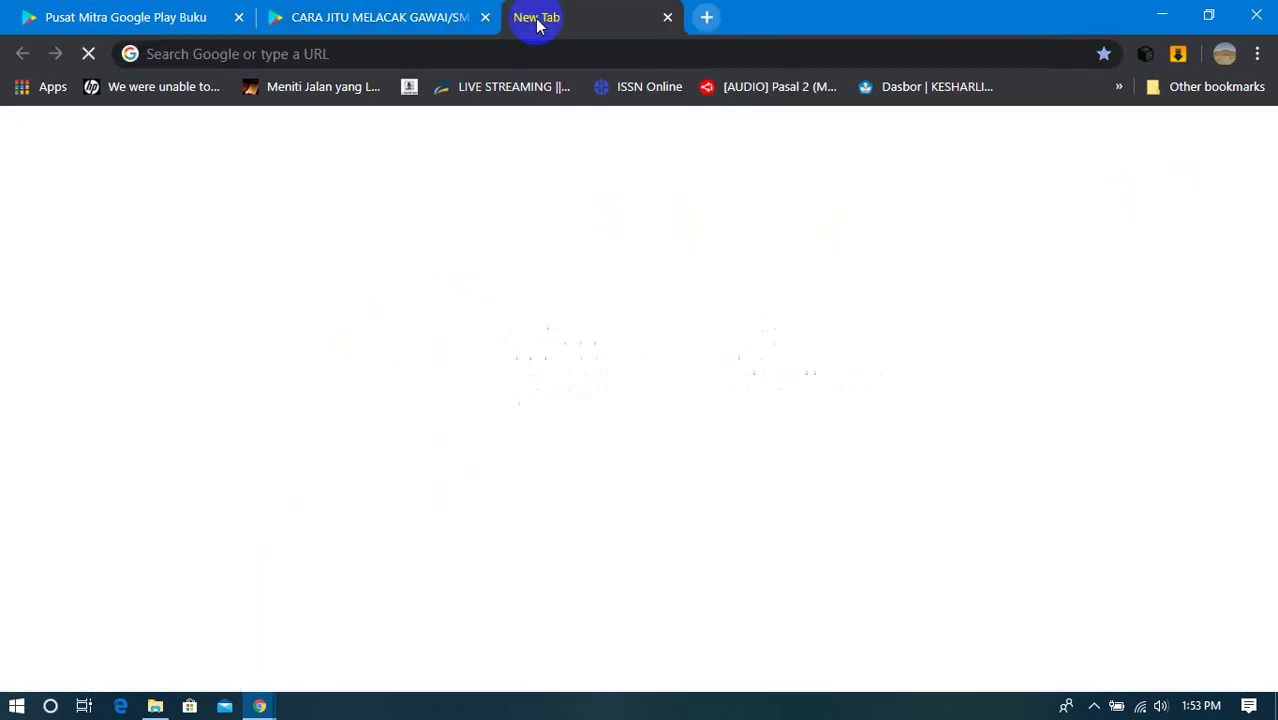
# Step: Paste the copied address into the new tab, verify the ebook listing loads, then close that tab
pyautogui.rightClick(362, 52)
pyautogui.click(400, 190)
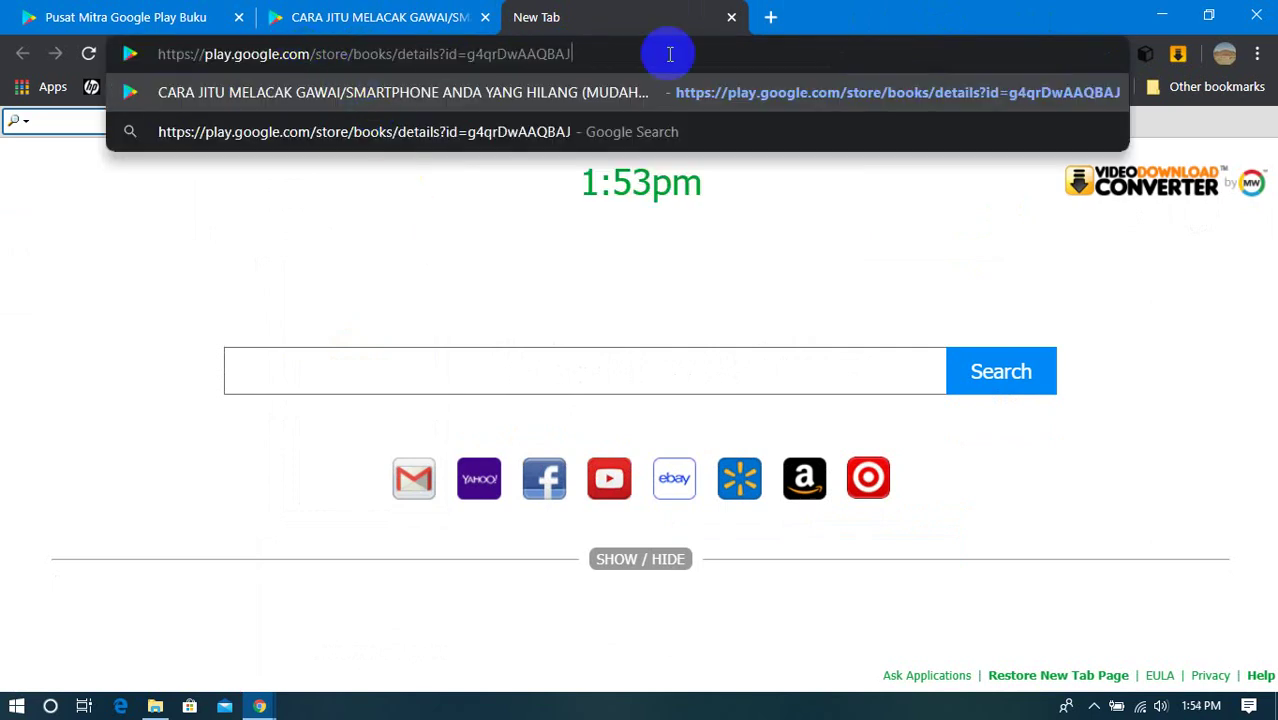
pyautogui.press('Return')
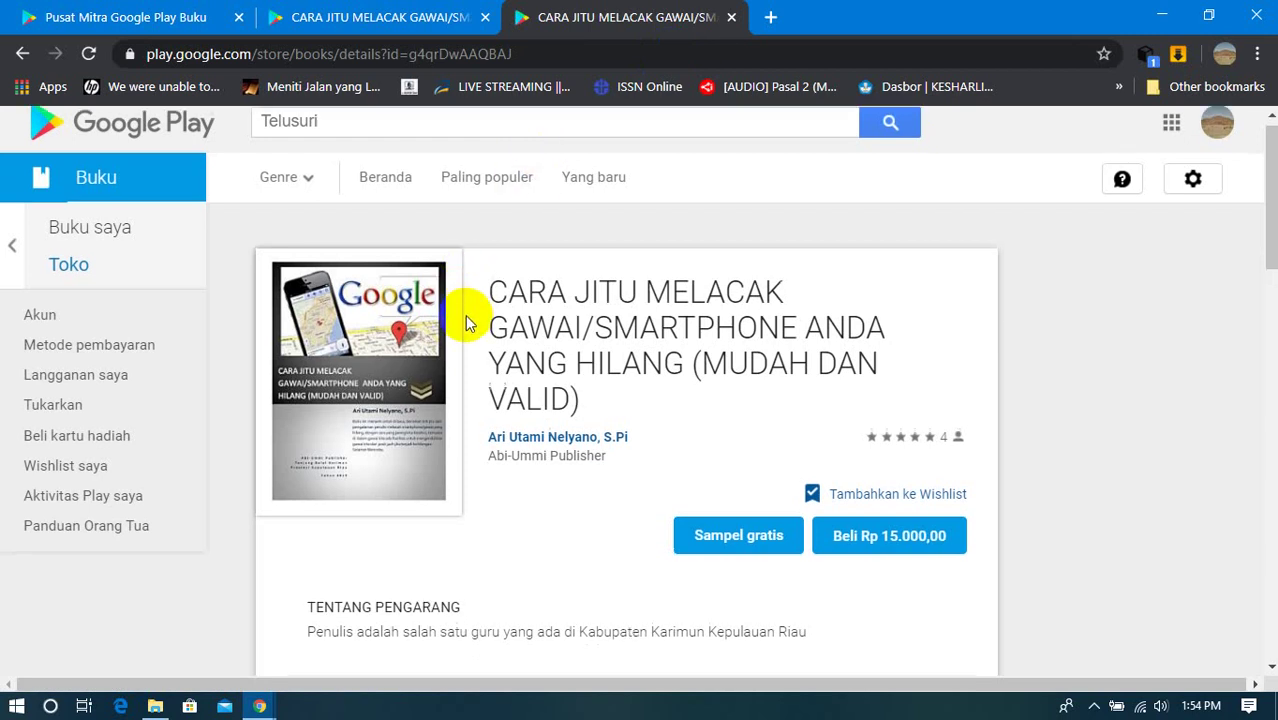
pyautogui.scroll(-3, 466, 319)
pyautogui.scroll(-3, 466, 324)
pyautogui.scroll(6, 471, 334)
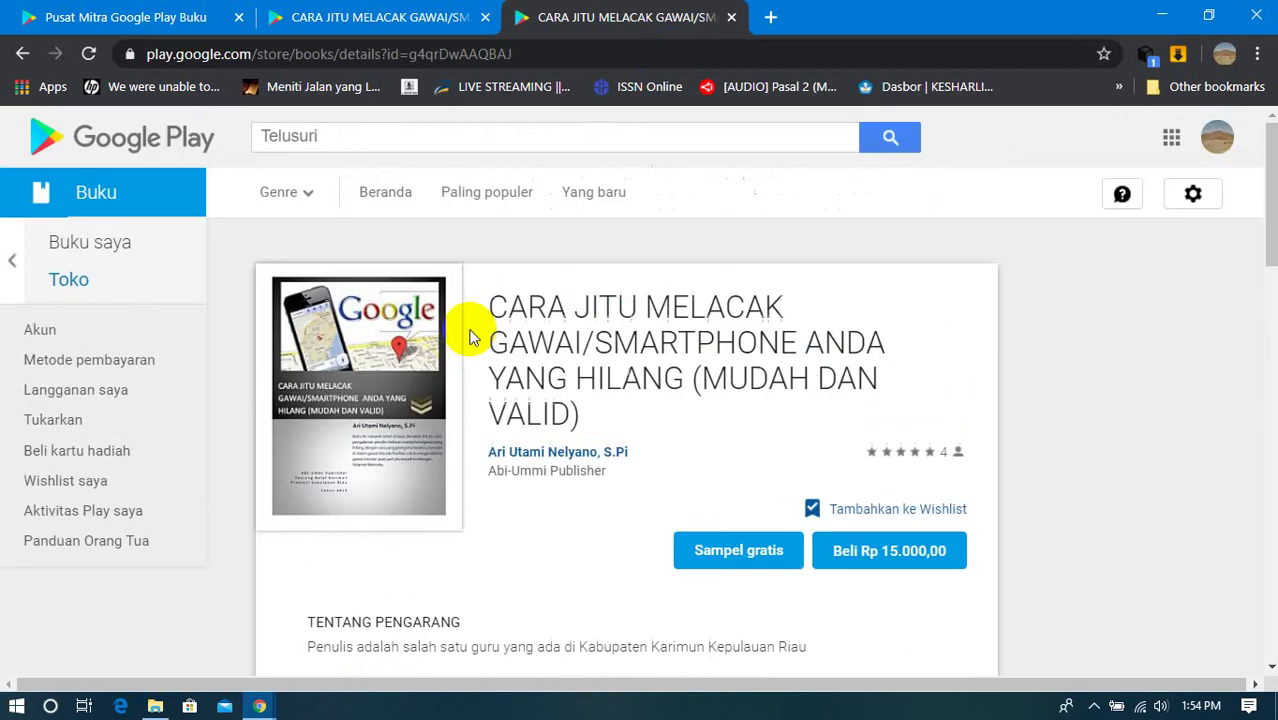
pyautogui.click(735, 18)
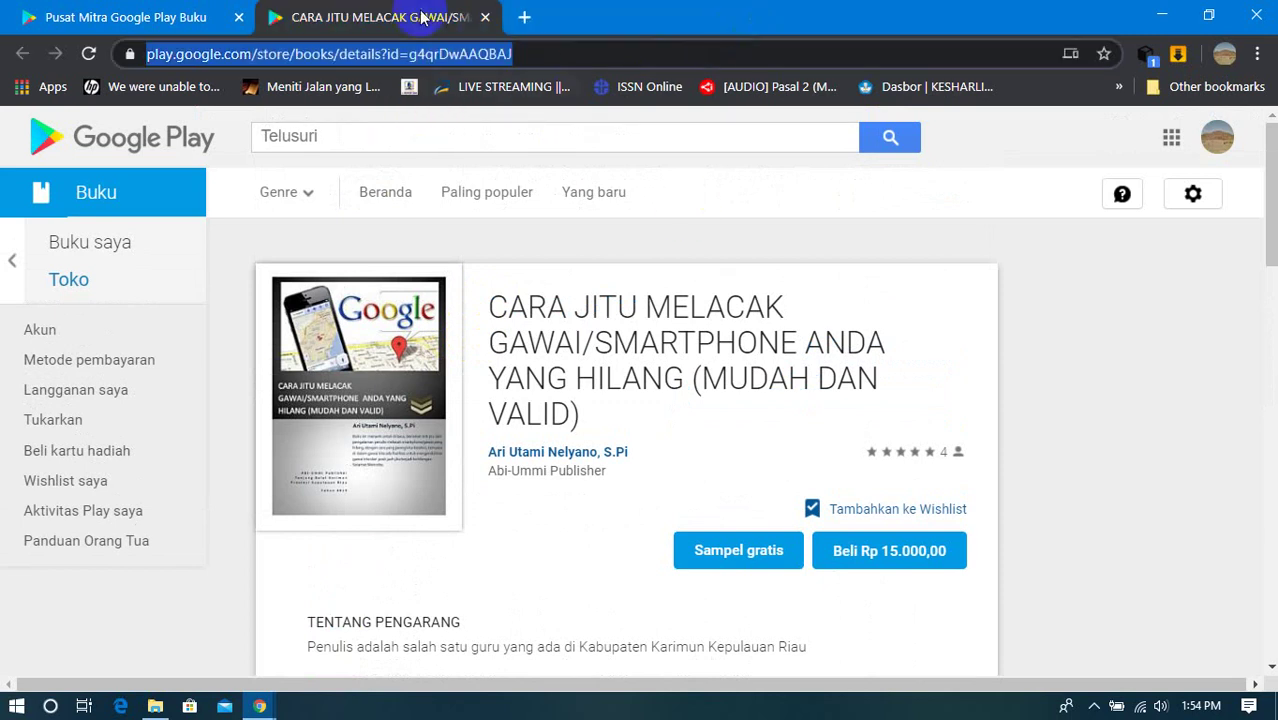
# Step: Compare the Google Play store page with the book status page, then close the store tab
pyautogui.click(121, 17)
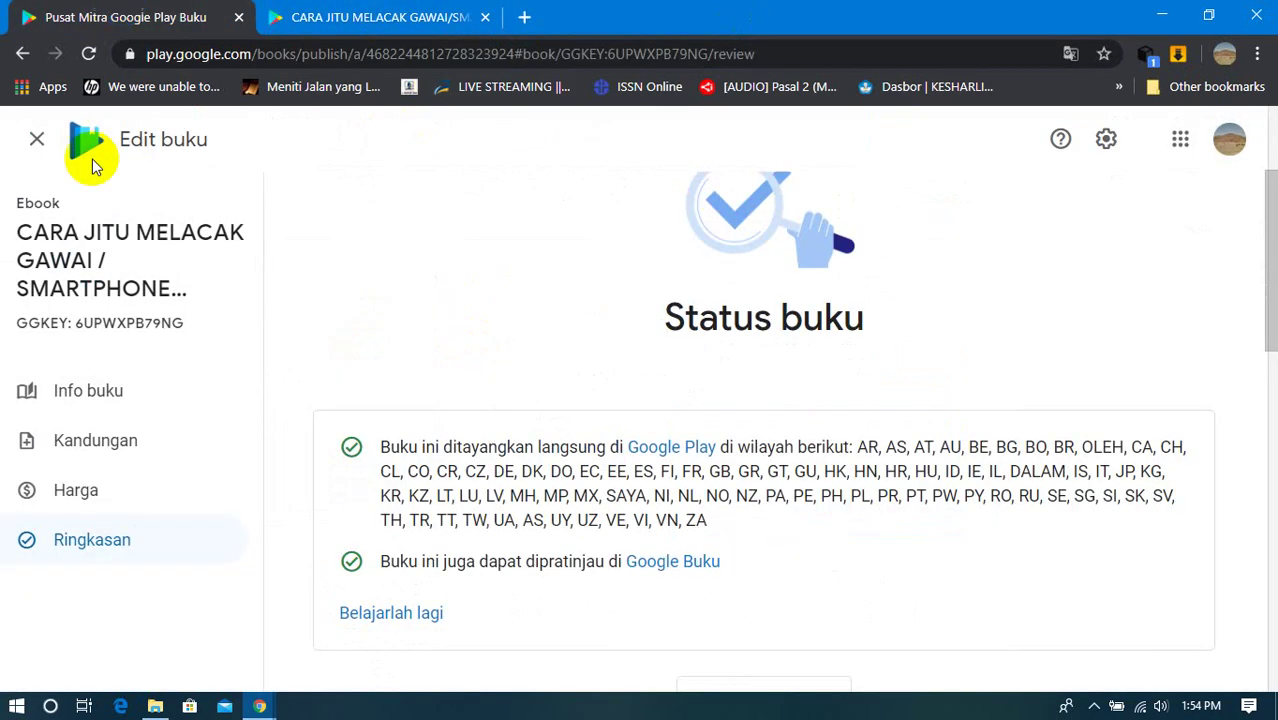
pyautogui.click(418, 15)
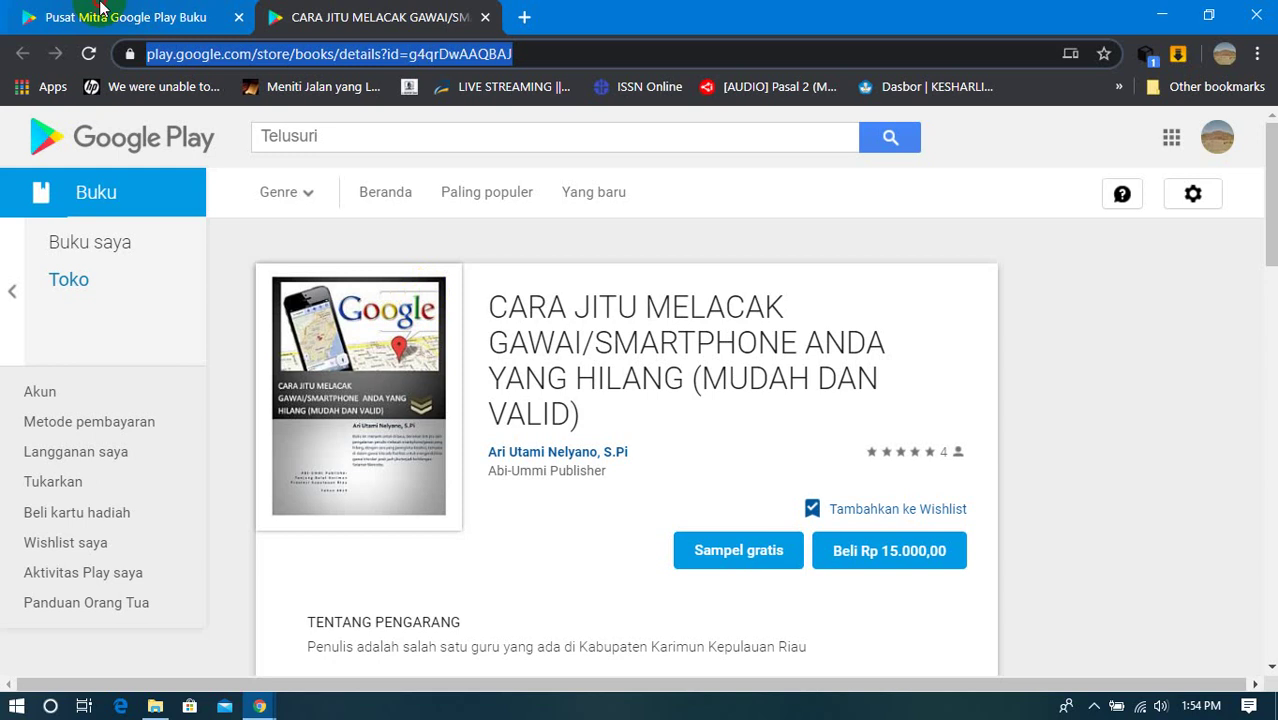
pyautogui.click(100, 14)
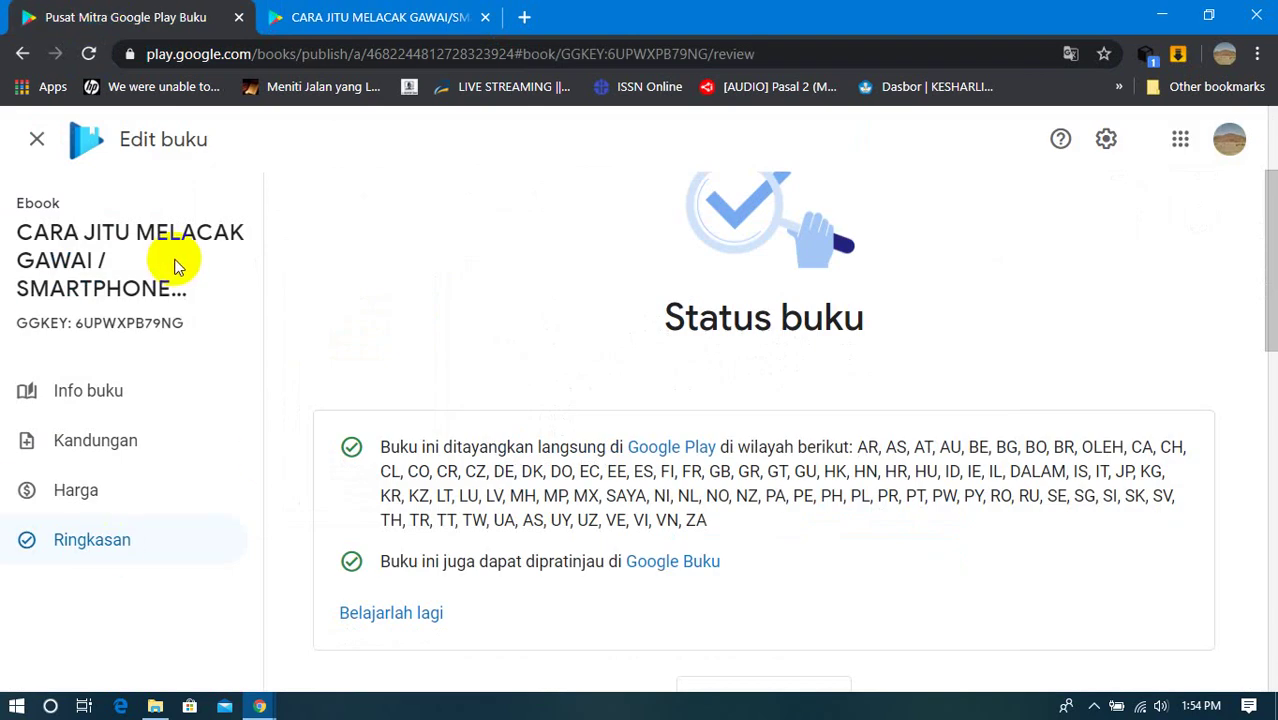
pyautogui.click(485, 18)
# Step: Review the ebook's Ringkasan status, files and IDR 15,000.00 worldwide price, then go to Info buku
pyautogui.scroll(-3, 528, 345)
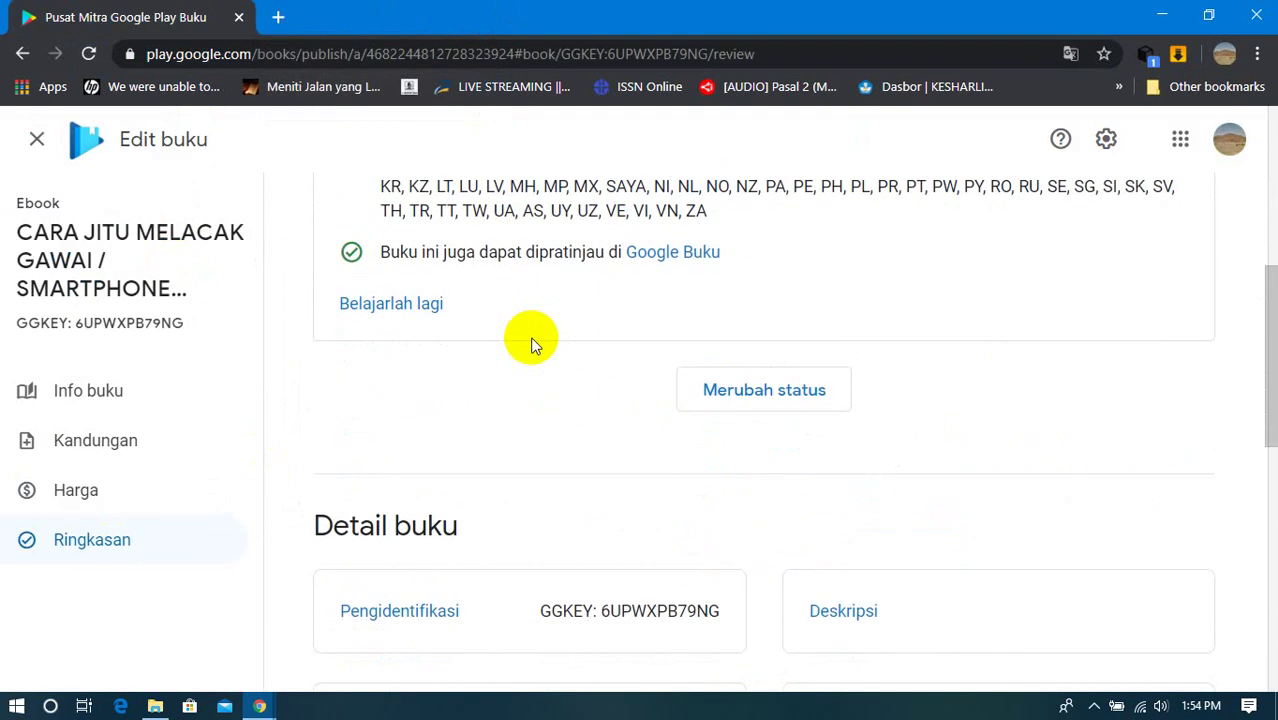
pyautogui.scroll(-2, 531, 345)
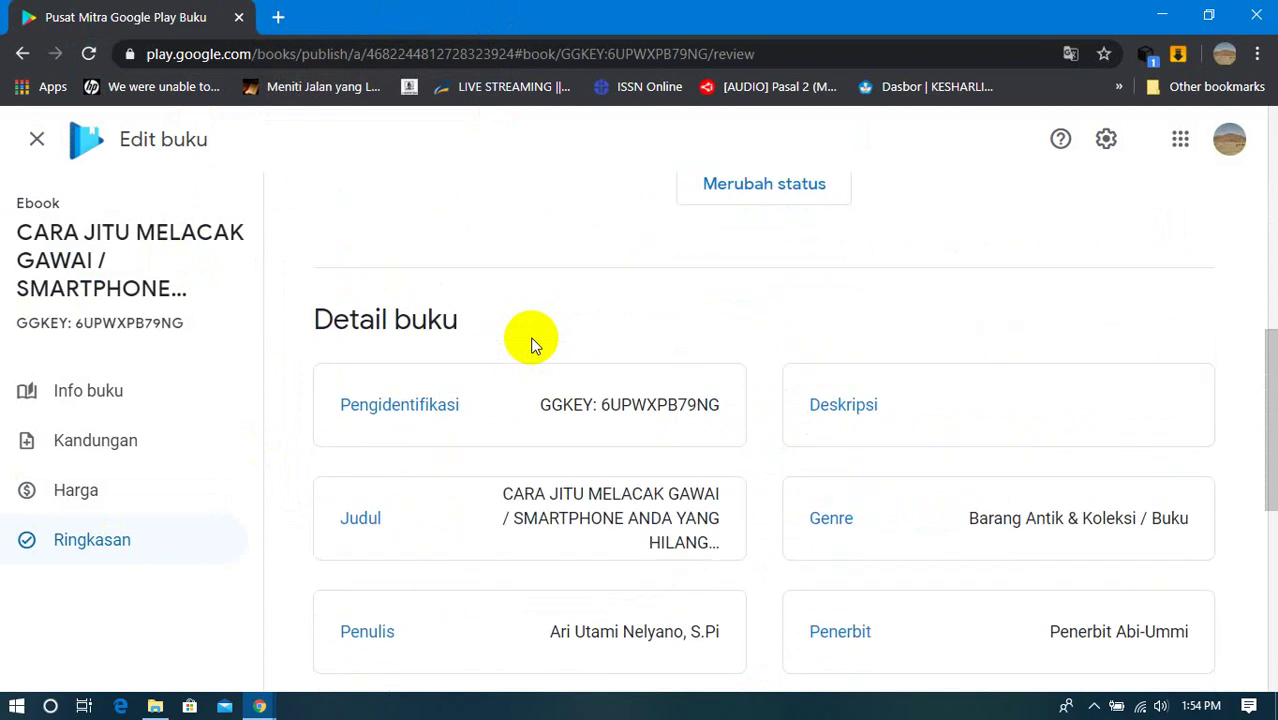
pyautogui.scroll(1, 545, 297)
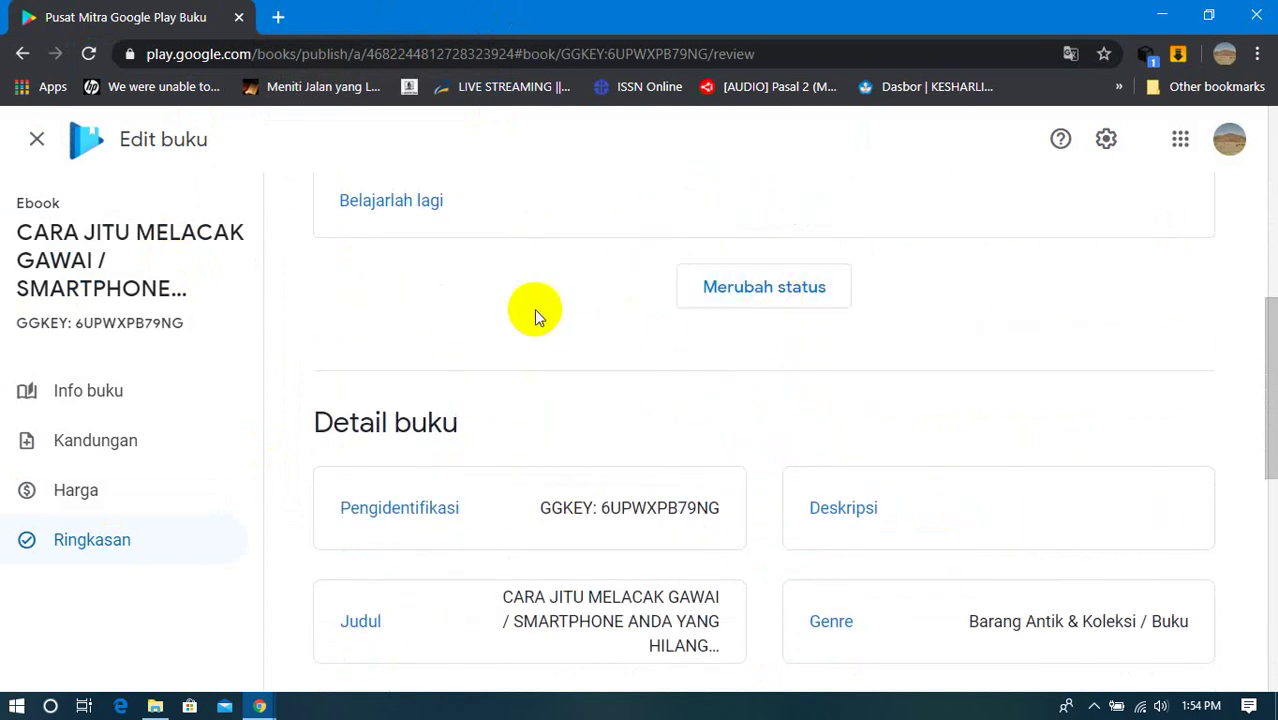
pyautogui.scroll(-2, 535, 311)
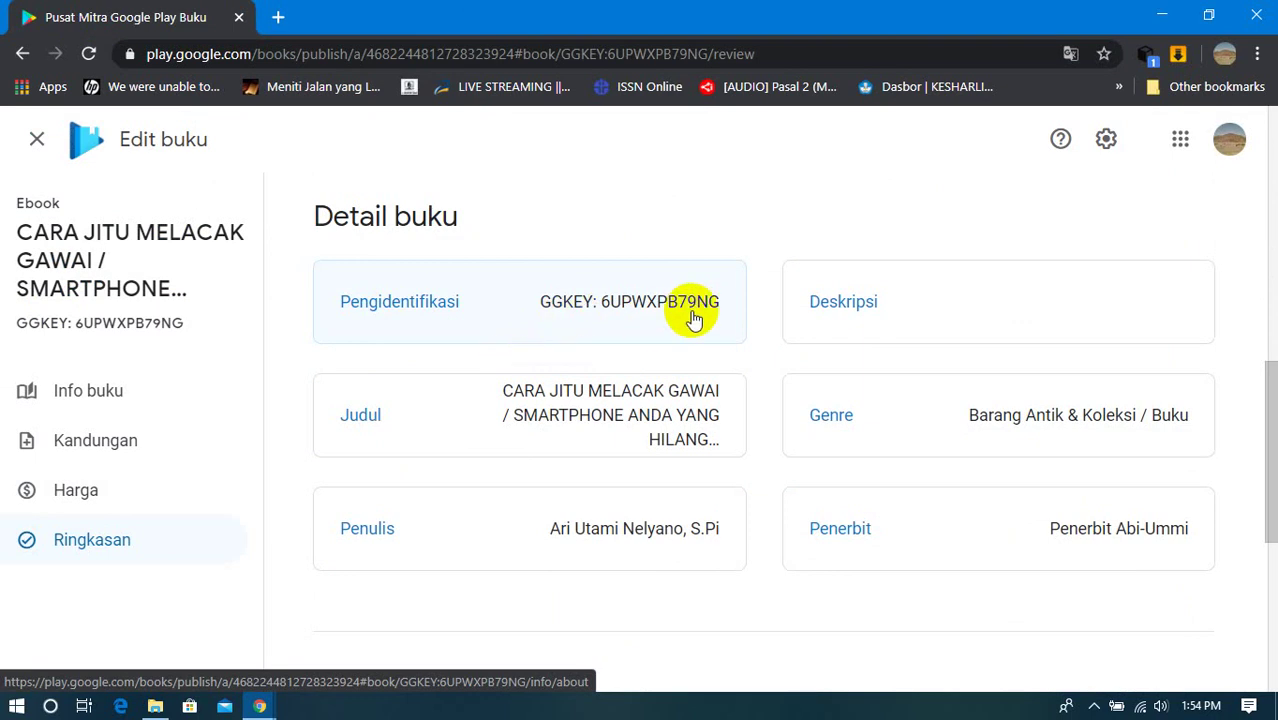
pyautogui.scroll(4, 590, 285)
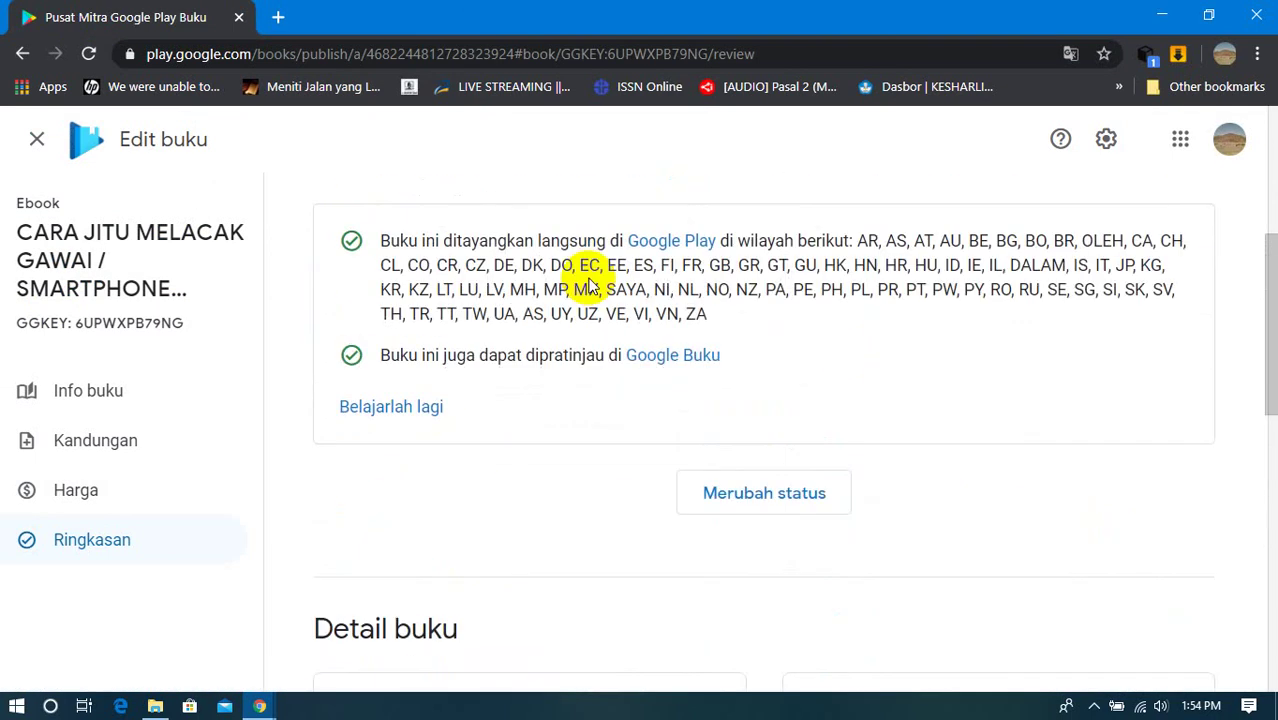
pyautogui.scroll(-4, 590, 285)
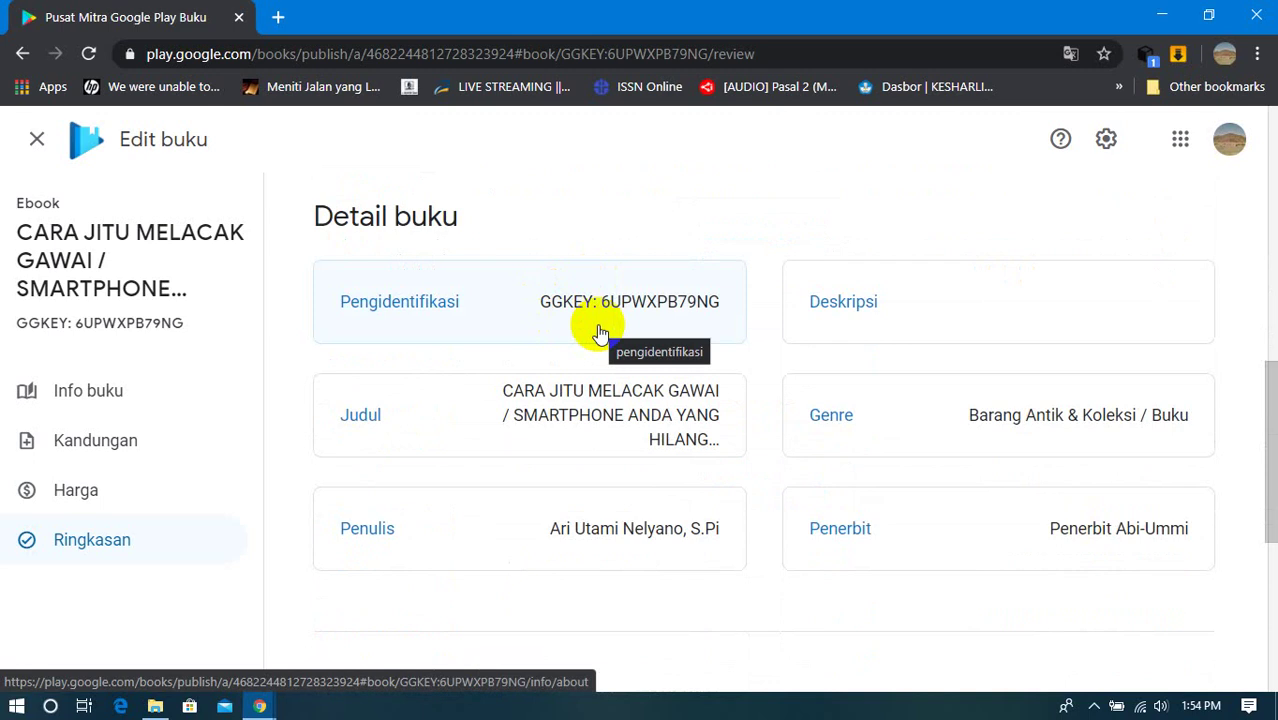
pyautogui.scroll(2, 599, 330)
pyautogui.scroll(-2, 597, 323)
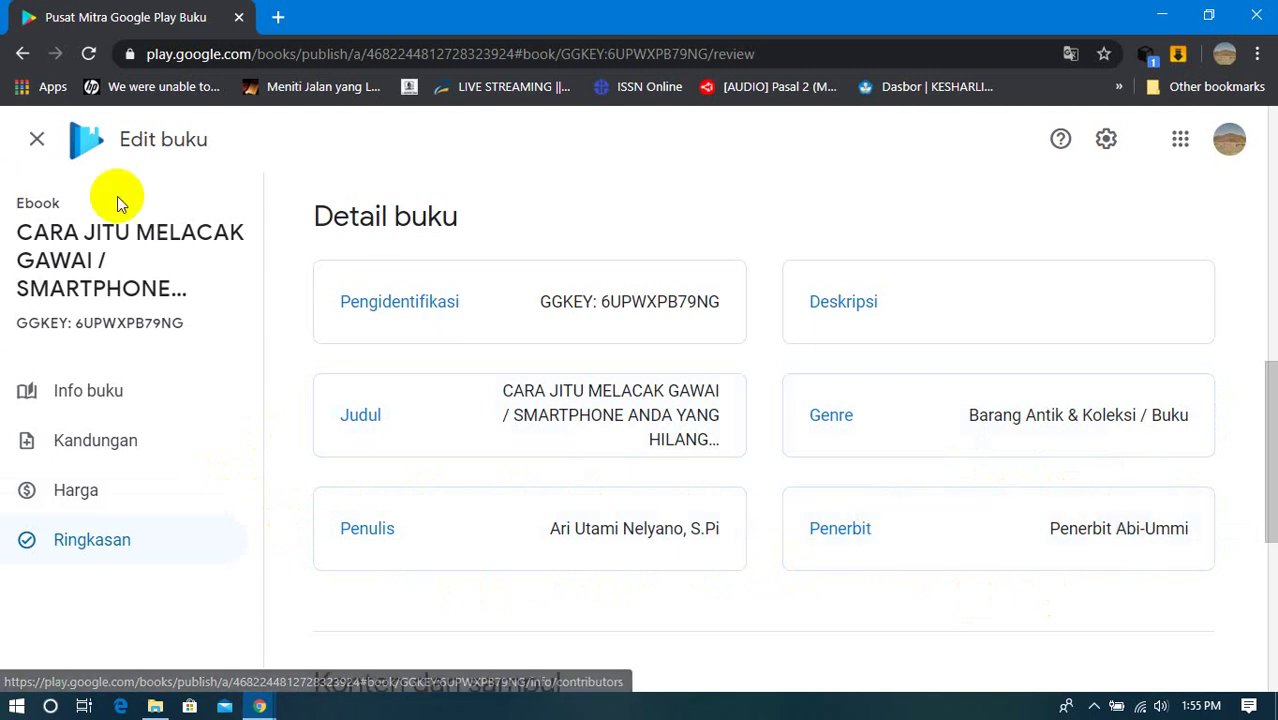
pyautogui.scroll(-1, 137, 560)
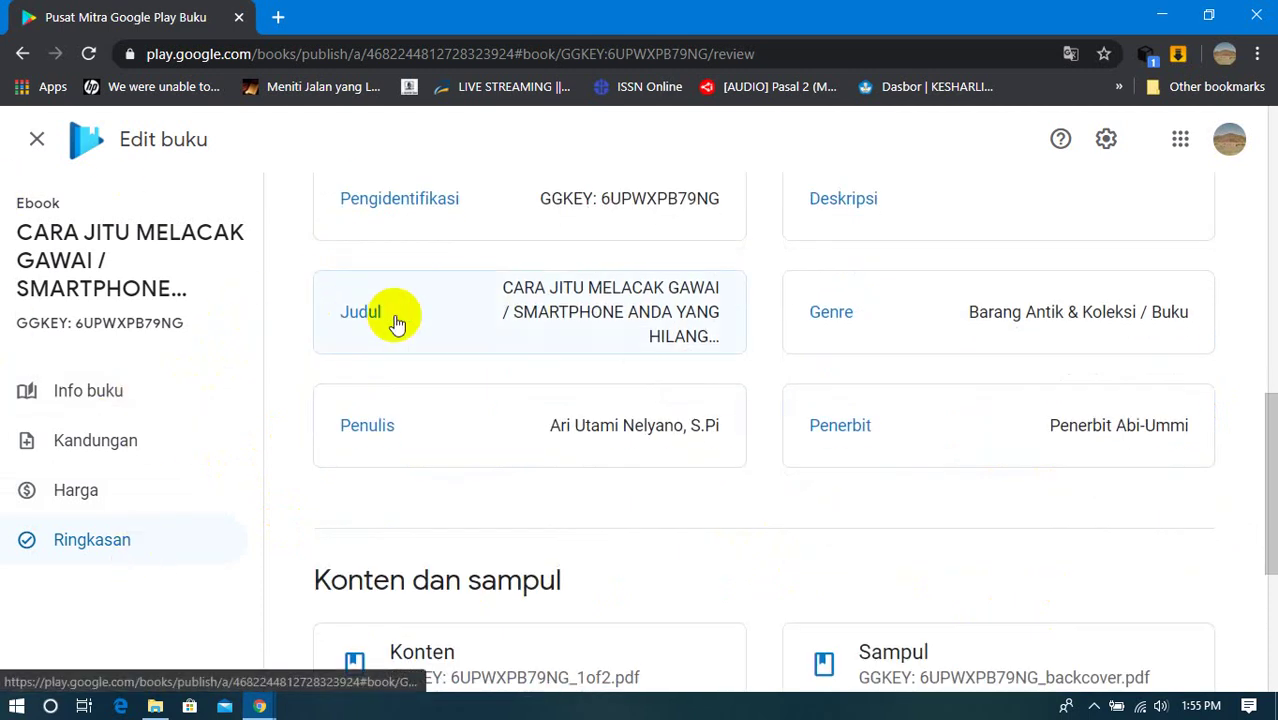
pyautogui.scroll(-3, 395, 318)
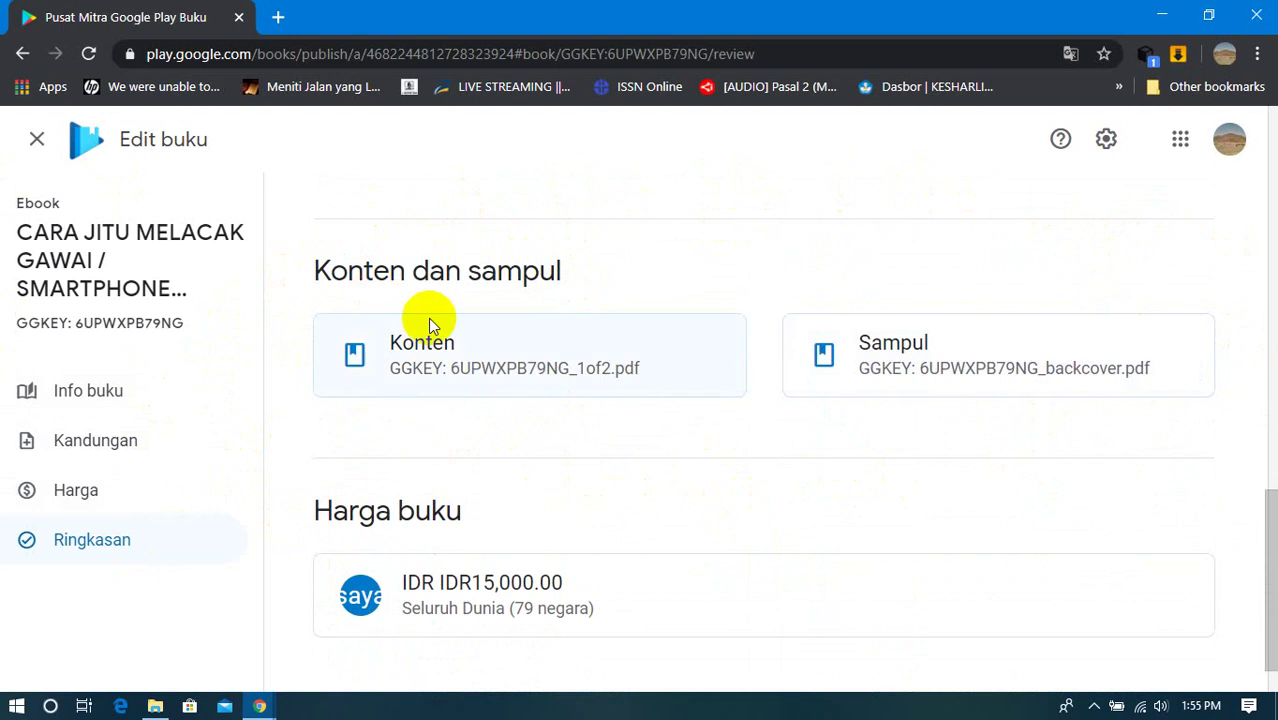
pyautogui.scroll(-1, 578, 395)
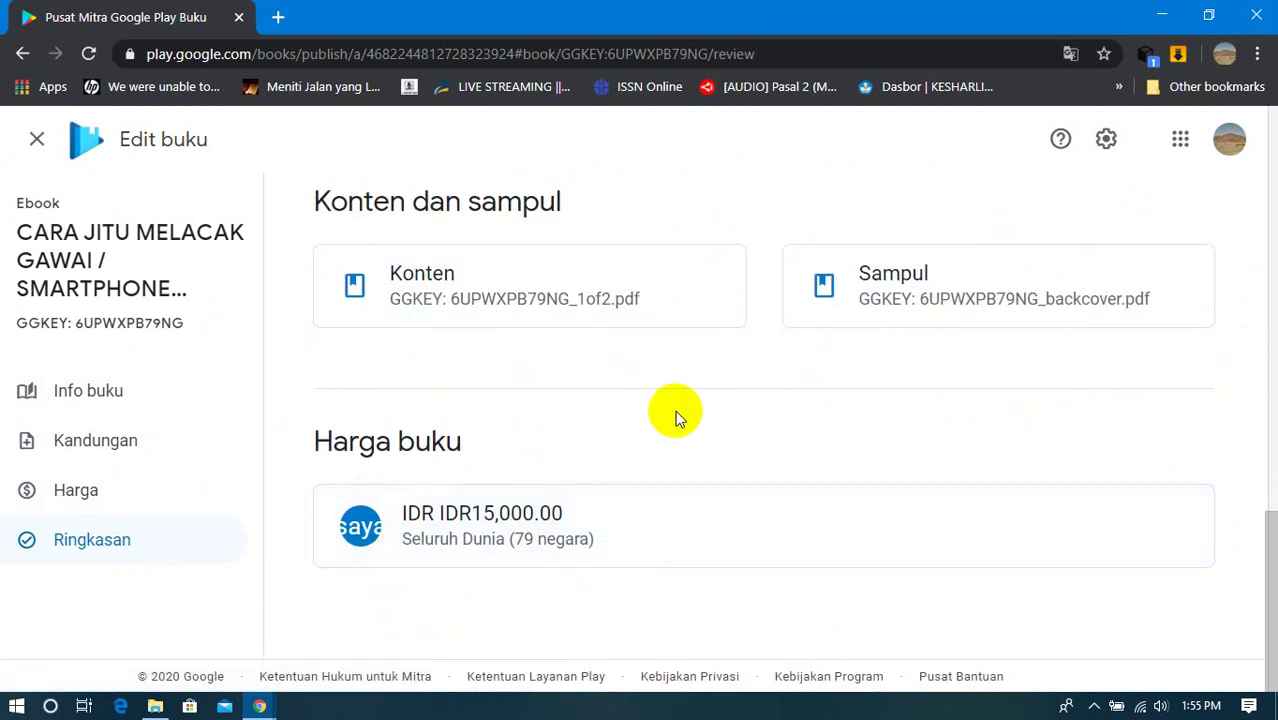
pyautogui.scroll(10, 675, 410)
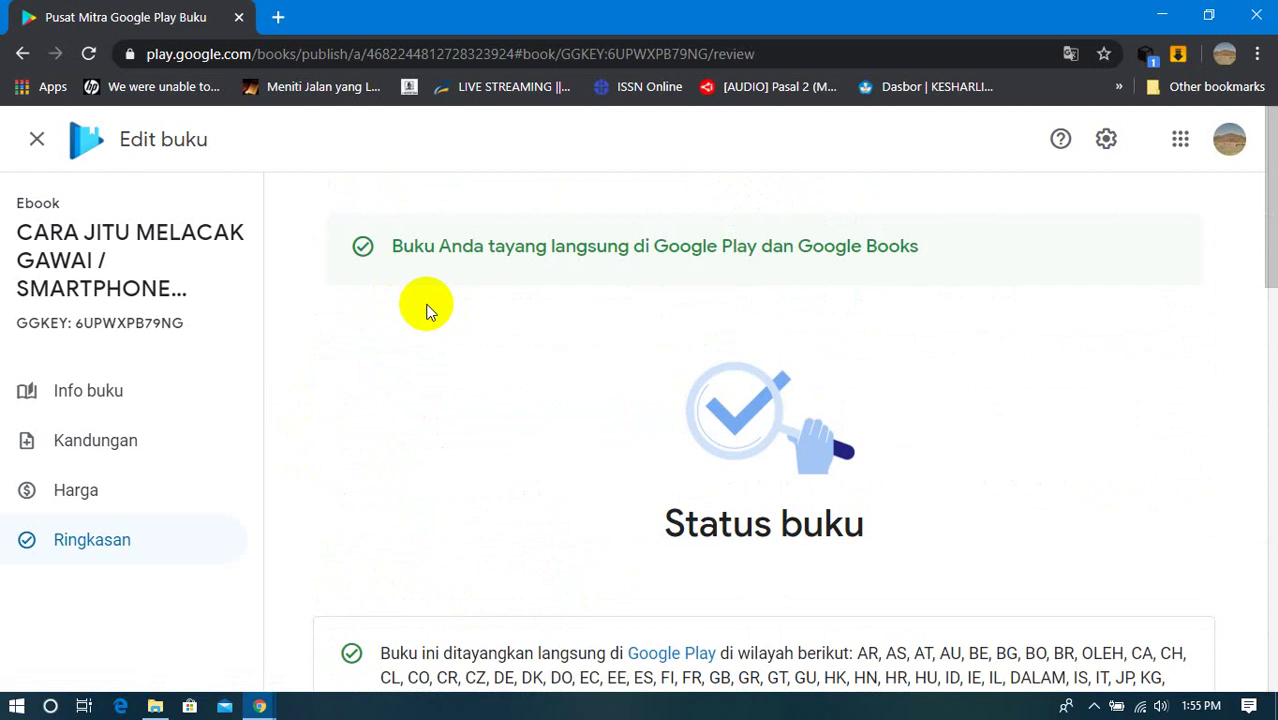
pyautogui.click(105, 400)
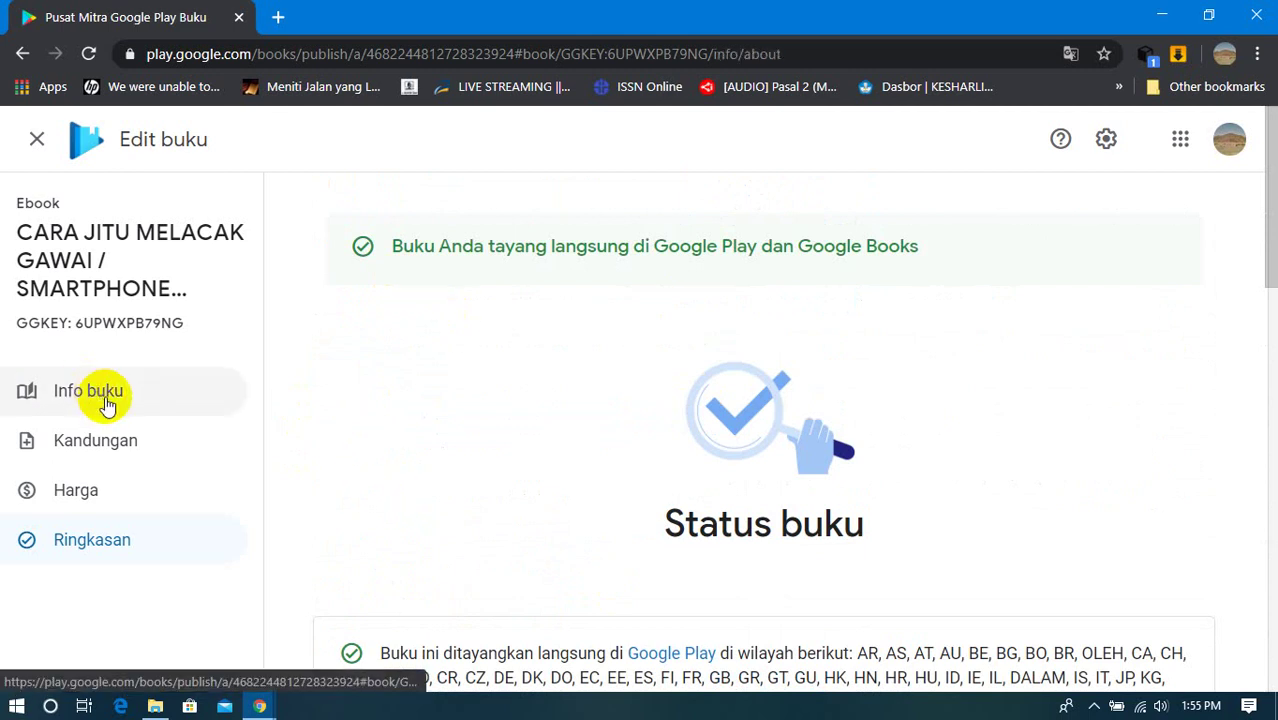
# Step: Look through the ebook's Info buku form
pyautogui.scroll(-4, 625, 340)
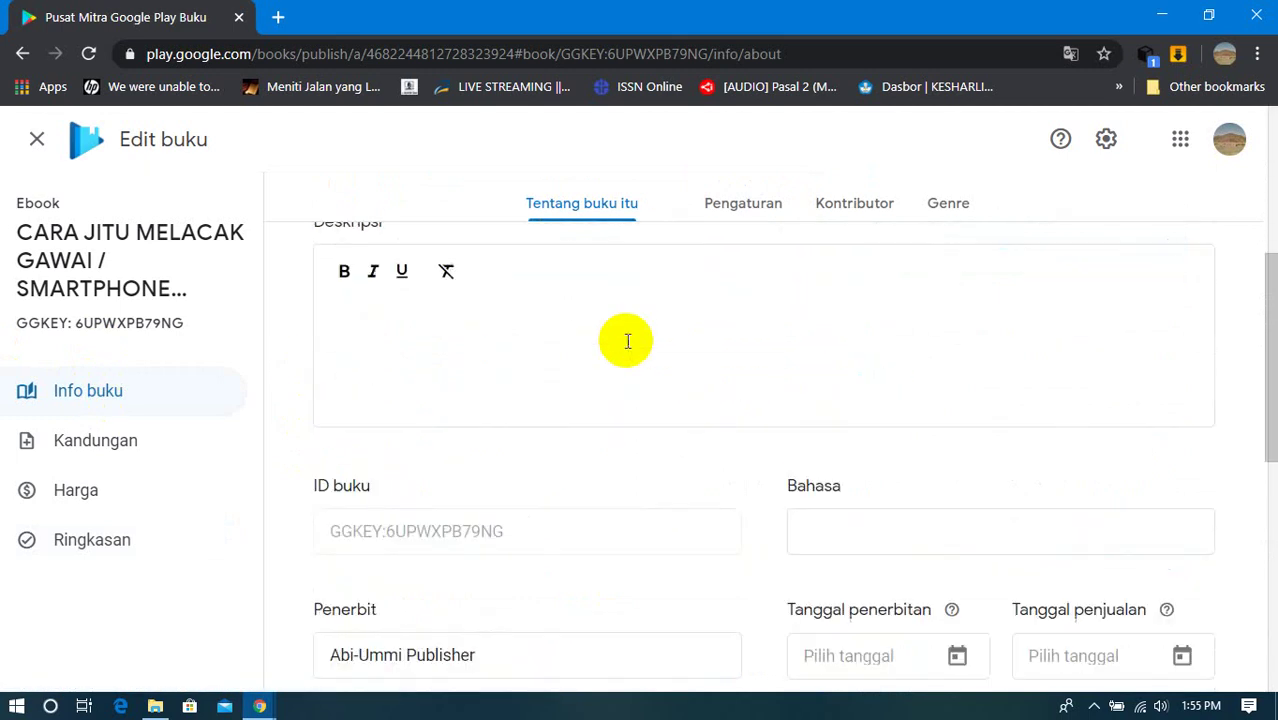
pyautogui.scroll(-3, 627, 342)
pyautogui.scroll(-1, 628, 344)
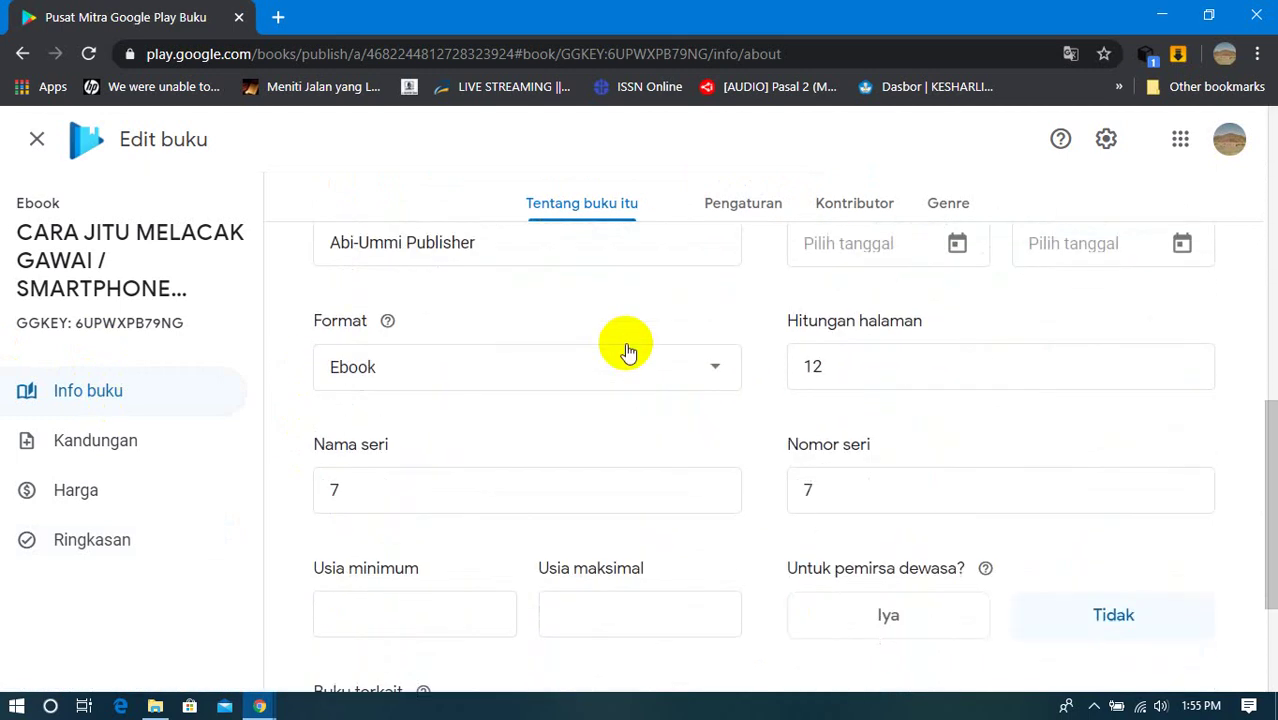
pyautogui.scroll(-2, 568, 417)
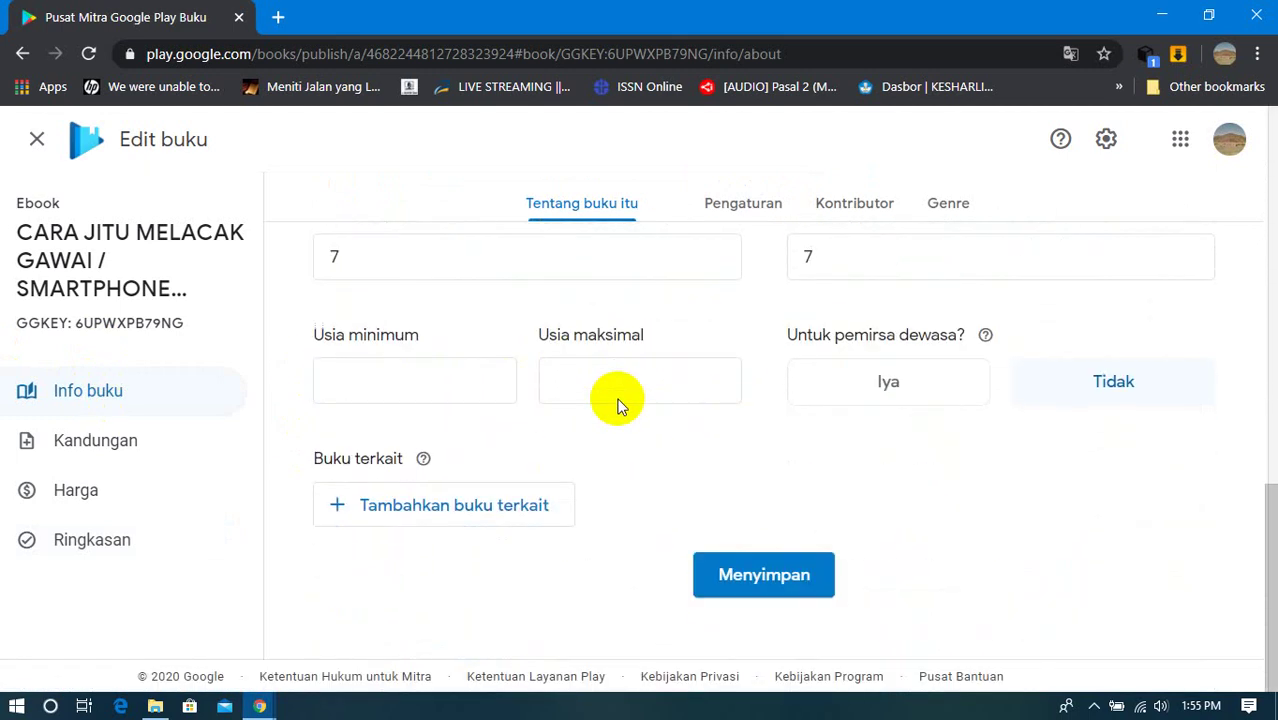
# Step: Check the uploaded content and cover file tables under Kandungan, then go to Harga
pyautogui.click(108, 437)
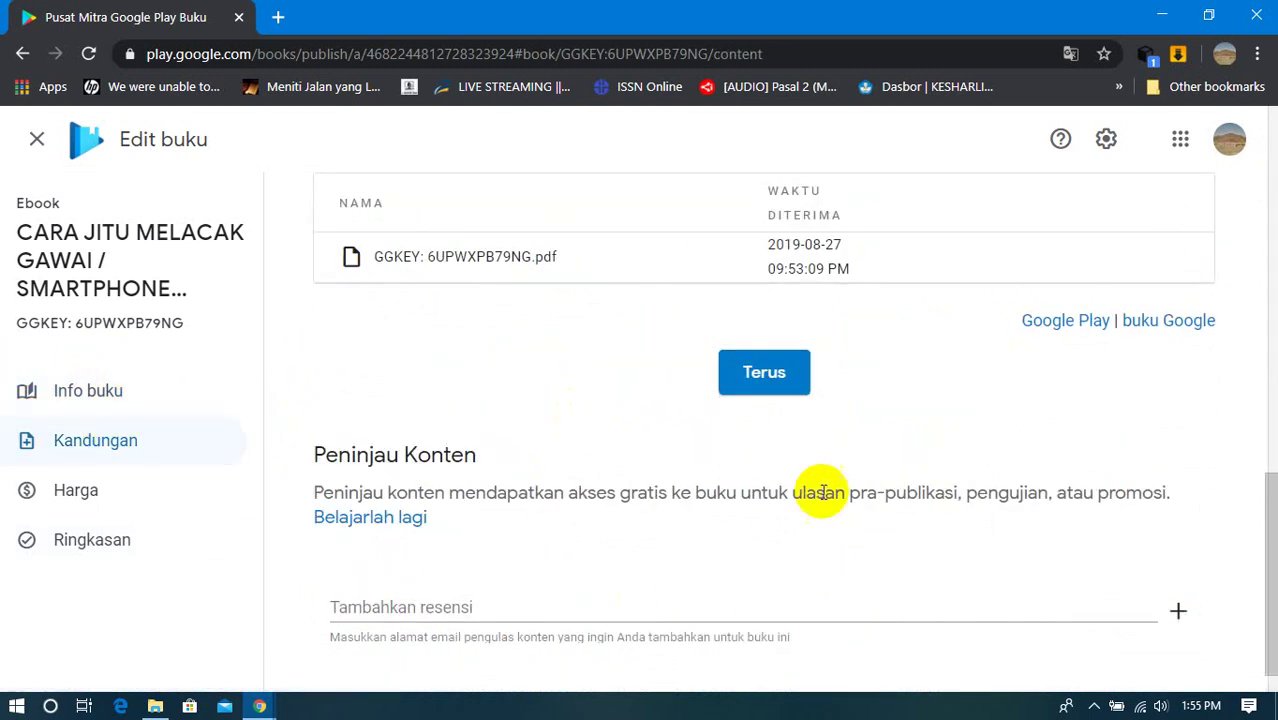
pyautogui.scroll(2, 601, 352)
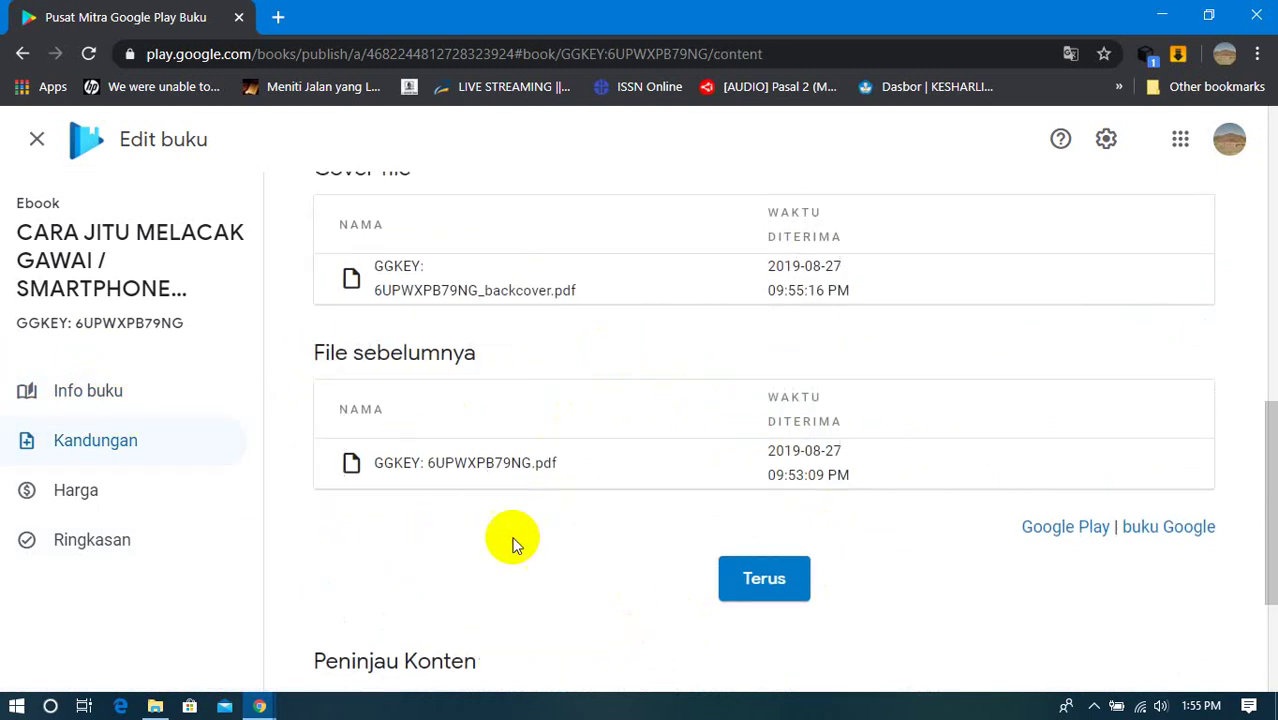
pyautogui.scroll(4, 556, 399)
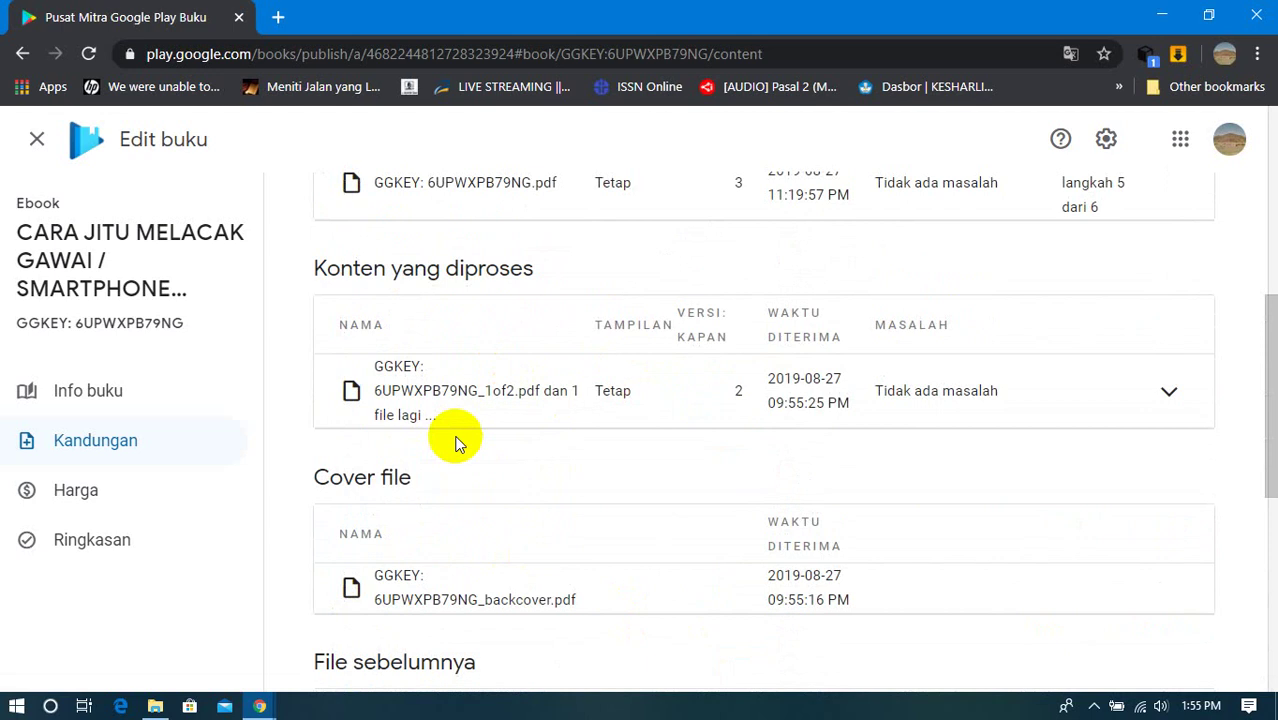
pyautogui.scroll(-2, 457, 437)
pyautogui.scroll(3, 463, 434)
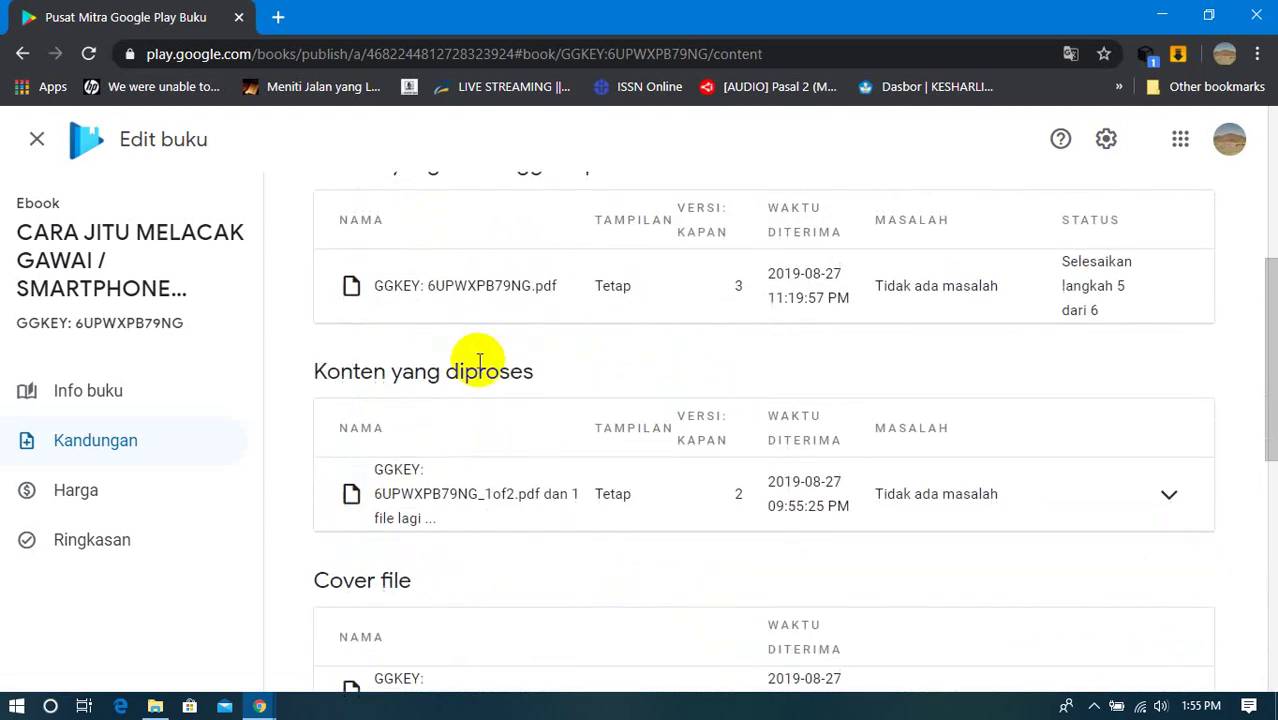
pyautogui.scroll(-2, 460, 410)
pyautogui.scroll(-2, 450, 462)
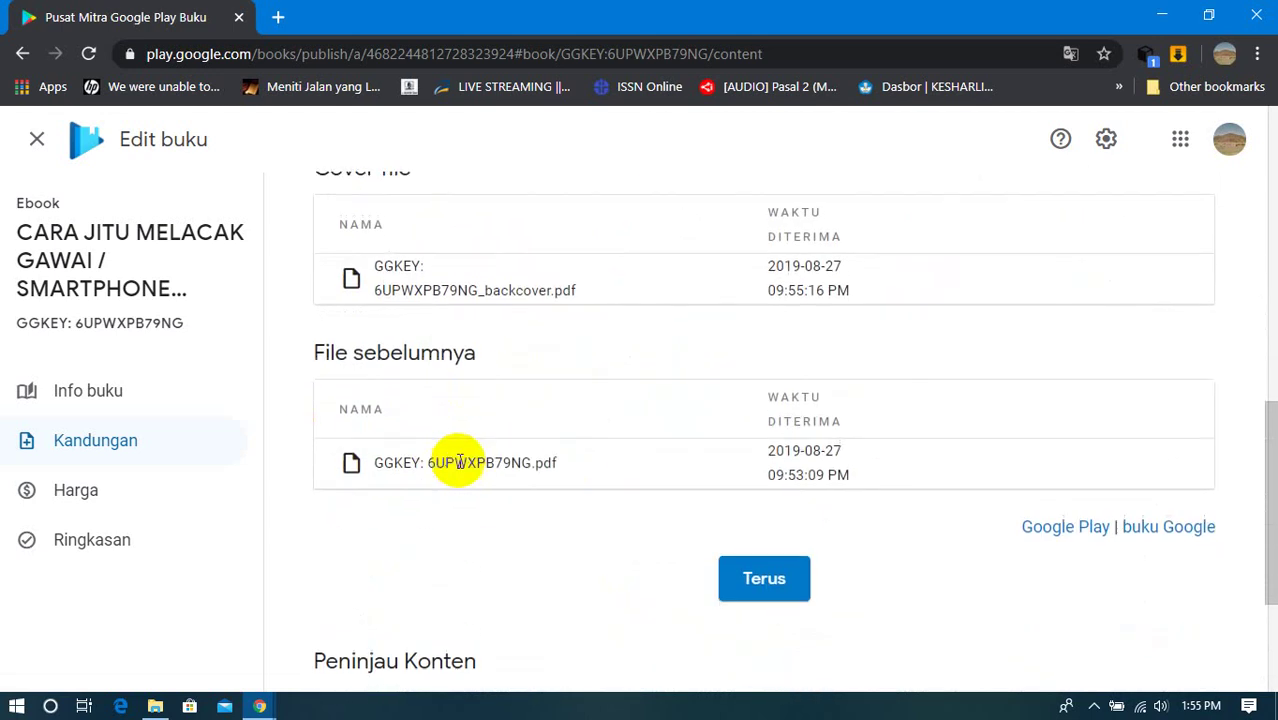
pyautogui.scroll(4, 495, 468)
pyautogui.scroll(3, 470, 360)
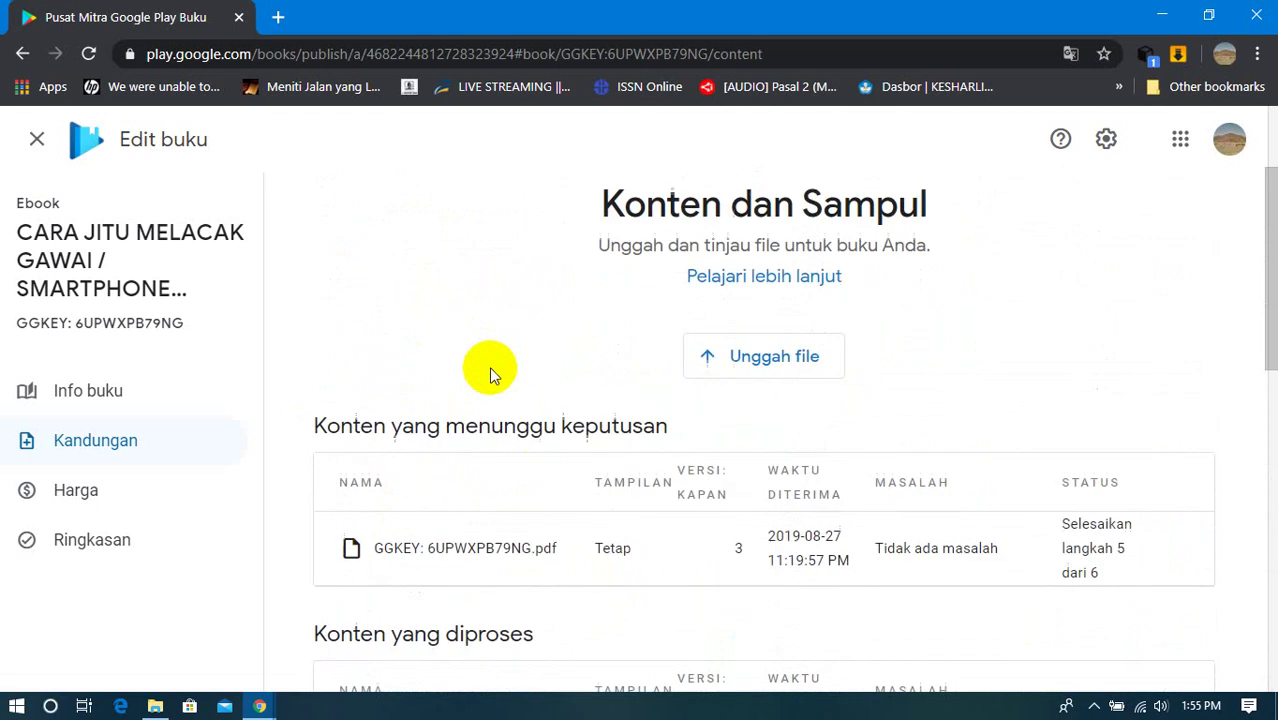
pyautogui.click(66, 495)
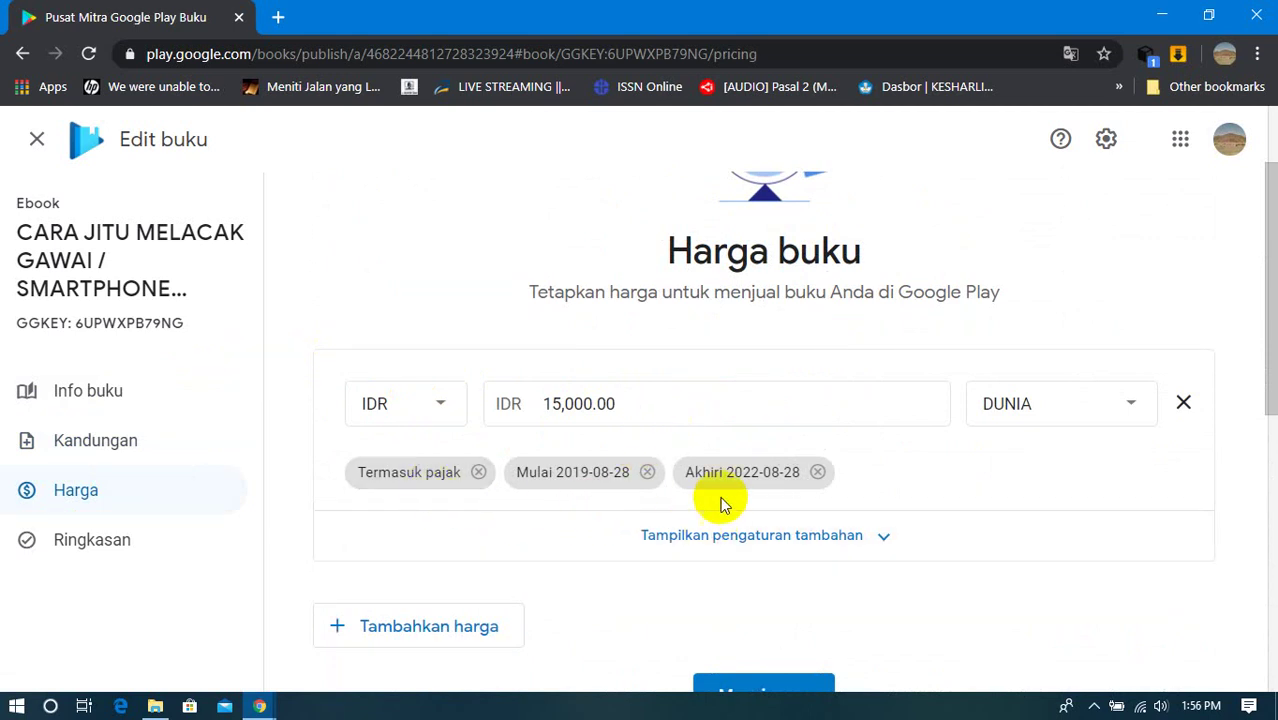
pyautogui.click(1128, 406)
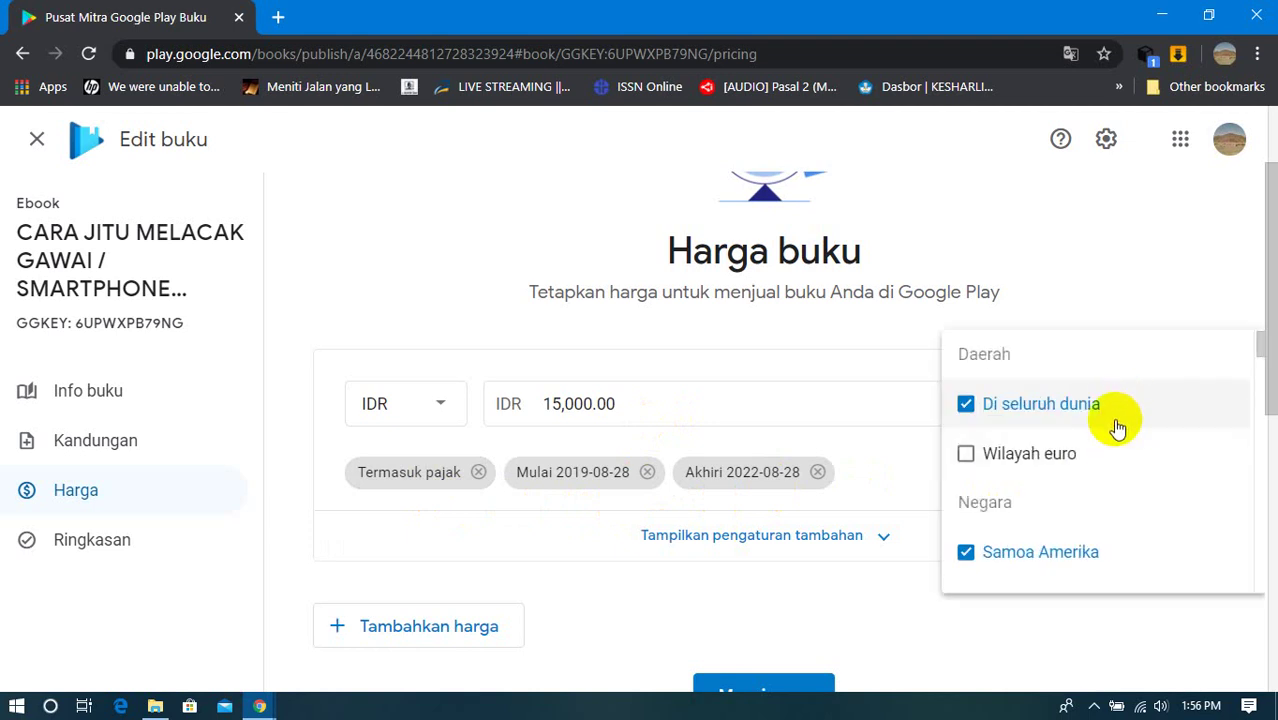
pyautogui.click(1098, 265)
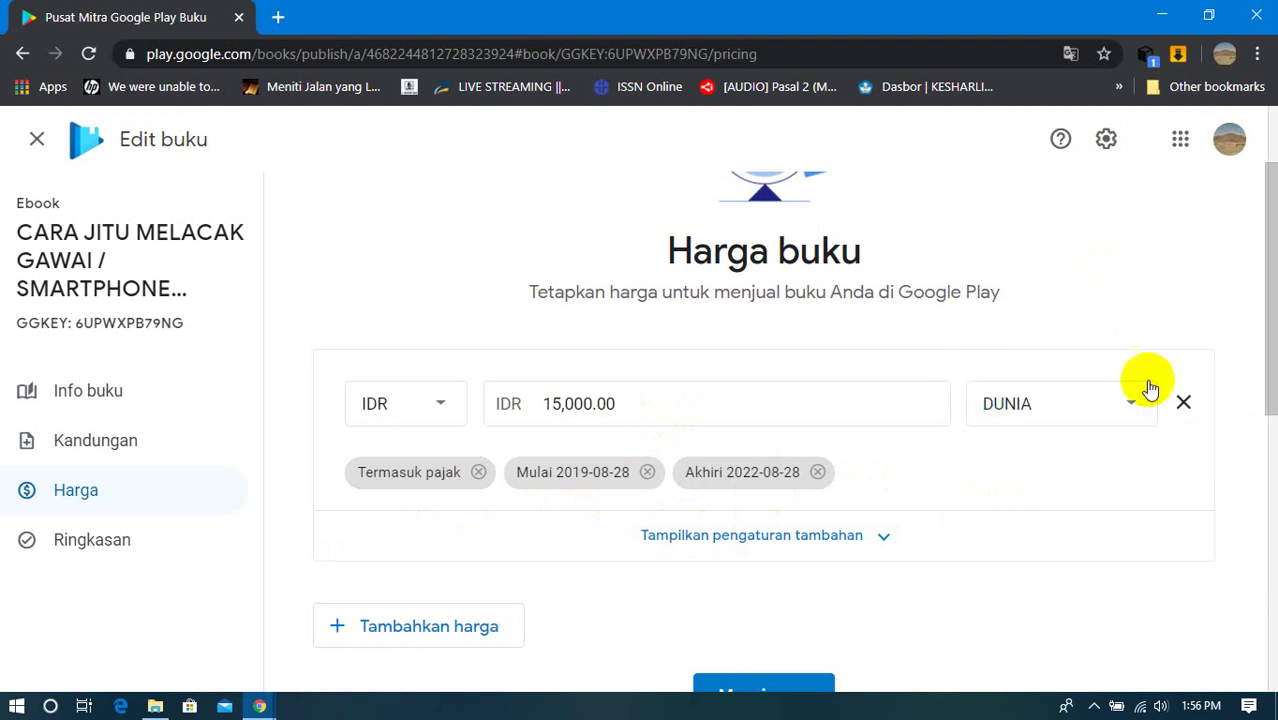
pyautogui.scroll(-2, 690, 440)
pyautogui.scroll(-2, 697, 461)
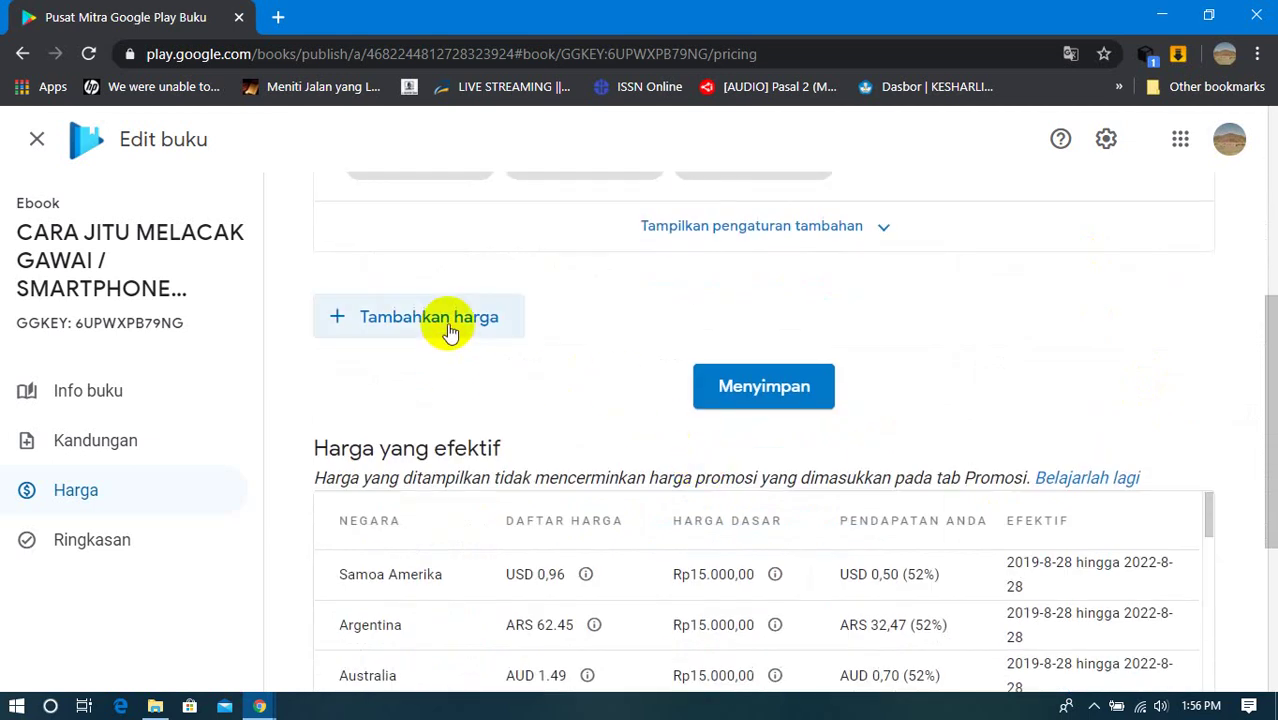
pyautogui.scroll(-1, 593, 357)
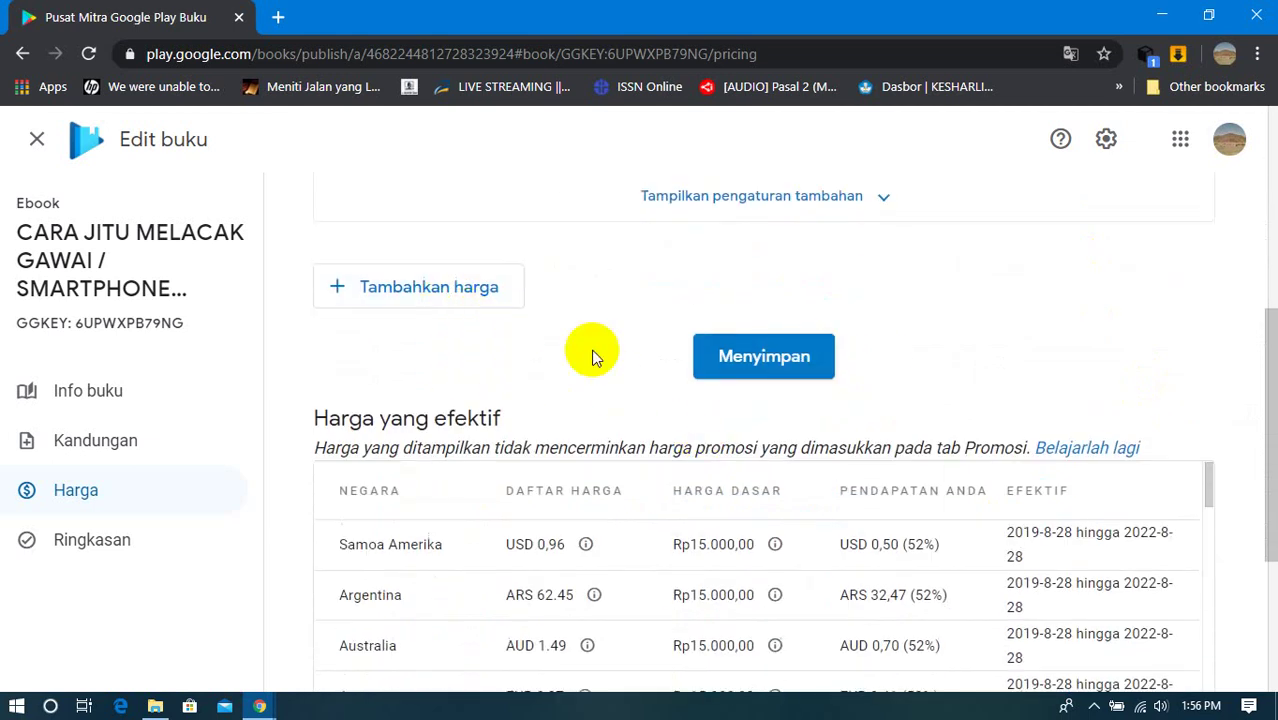
pyautogui.scroll(-6, 593, 357)
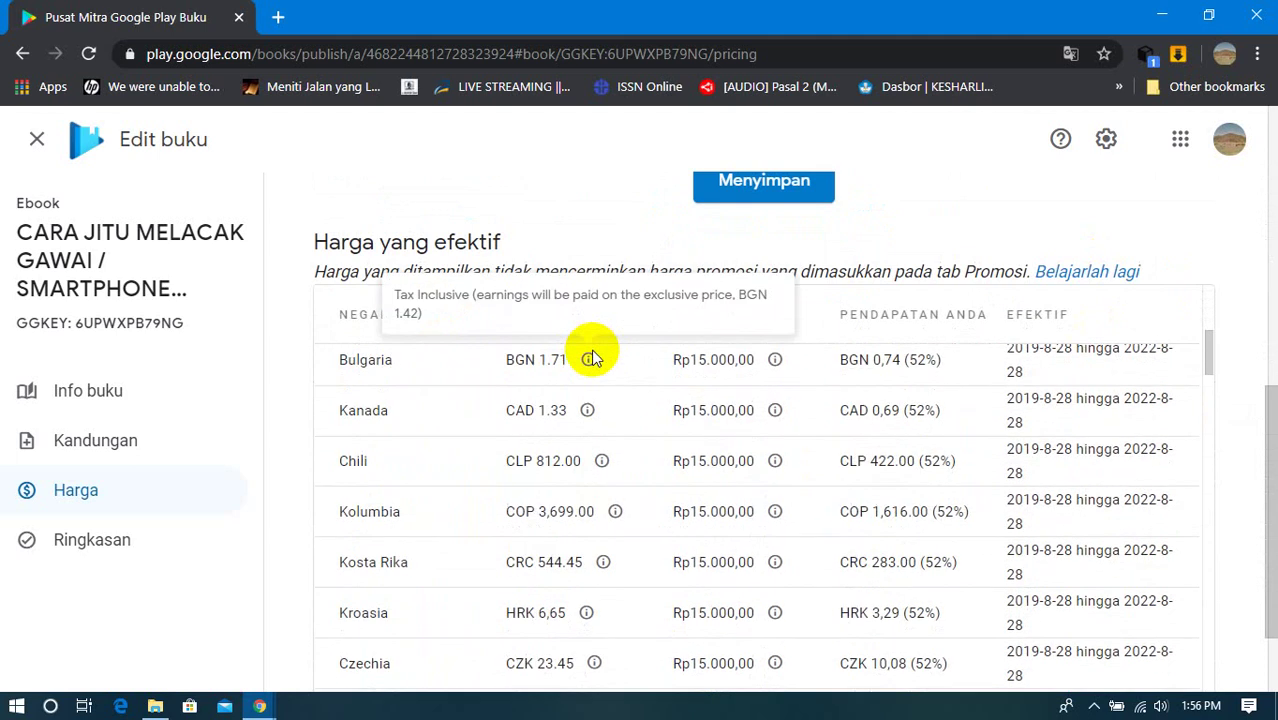
pyautogui.scroll(5, 607, 382)
pyautogui.scroll(-5, 607, 382)
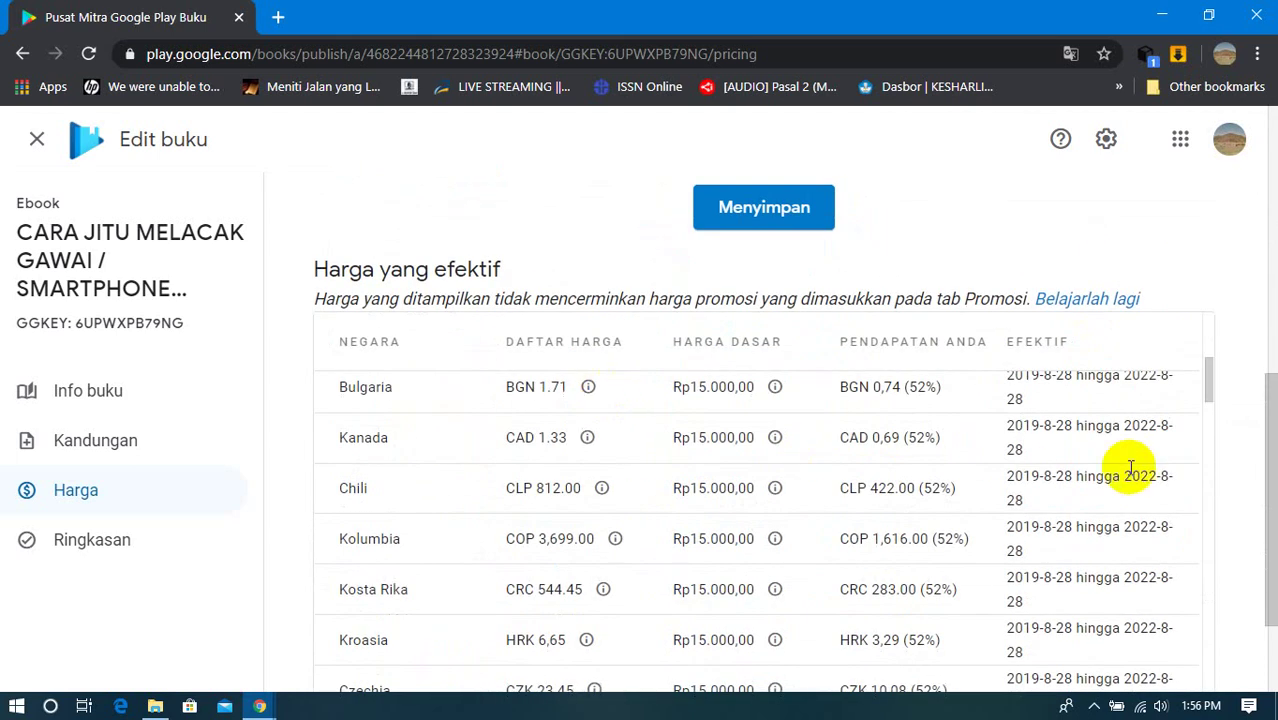
pyautogui.moveTo(1207, 381); pyautogui.dragTo(1207, 362)
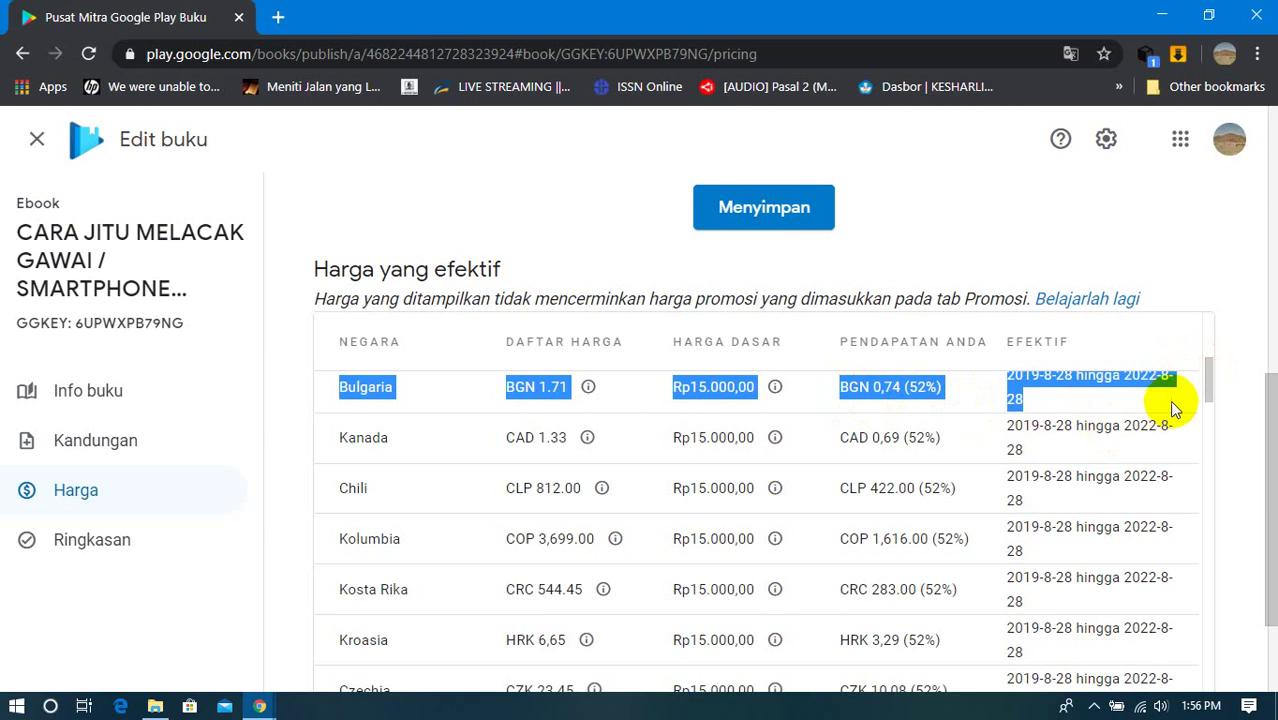
pyautogui.moveTo(1206, 380); pyautogui.dragTo(1212, 330)
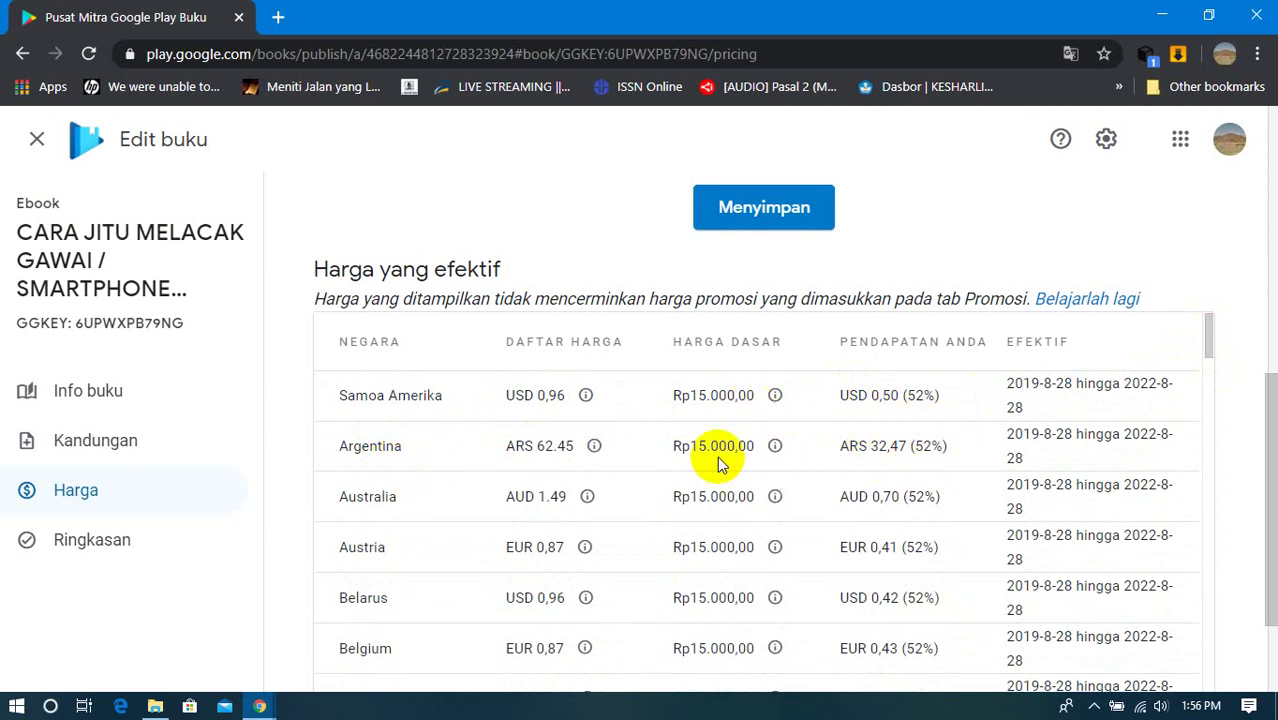
pyautogui.scroll(-5, 487, 500)
pyautogui.scroll(1, 487, 500)
pyautogui.tripleClick(487, 490)
pyautogui.scroll(1, 487, 500)
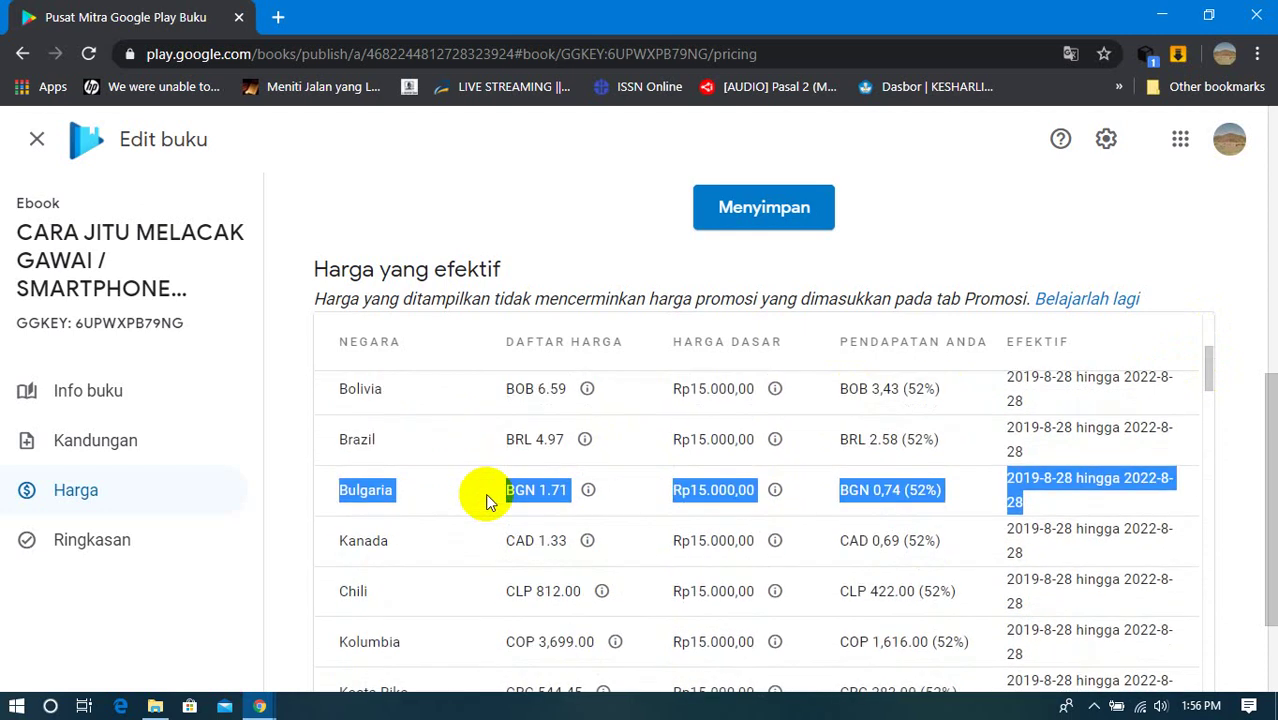
pyautogui.scroll(-20, 497, 512)
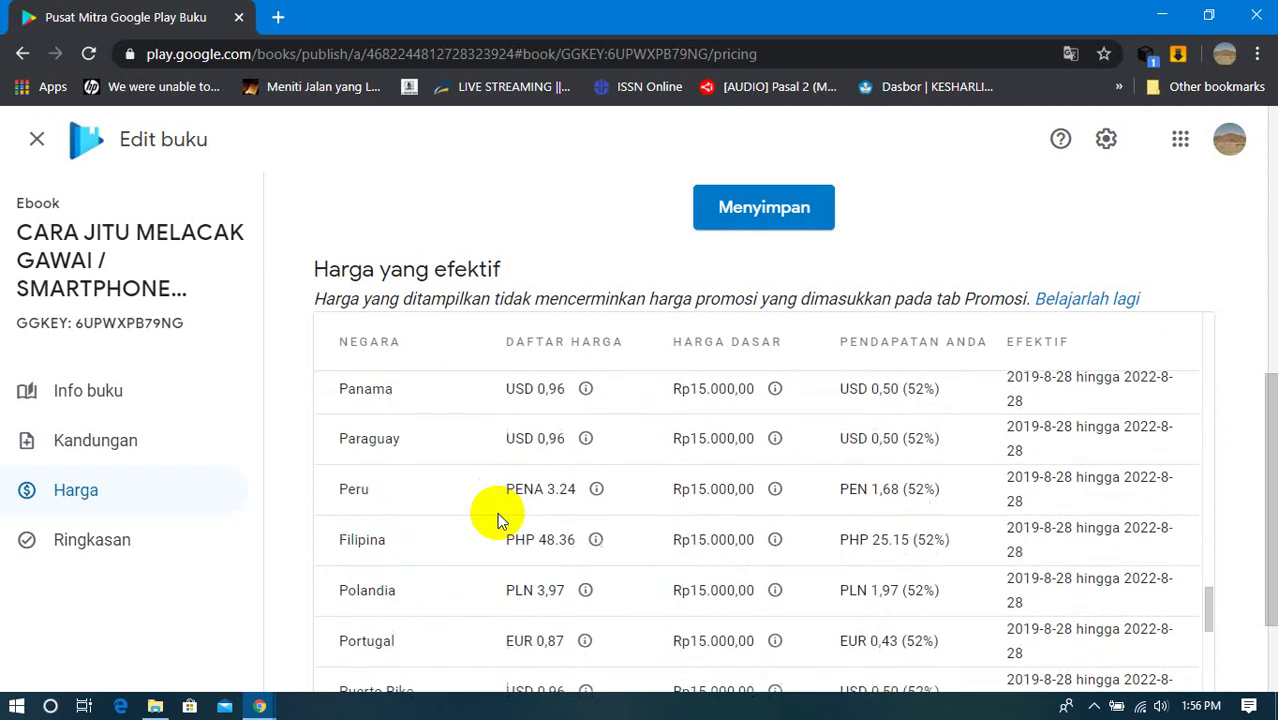
pyautogui.scroll(-3, 497, 512)
pyautogui.scroll(-3, 1250, 470)
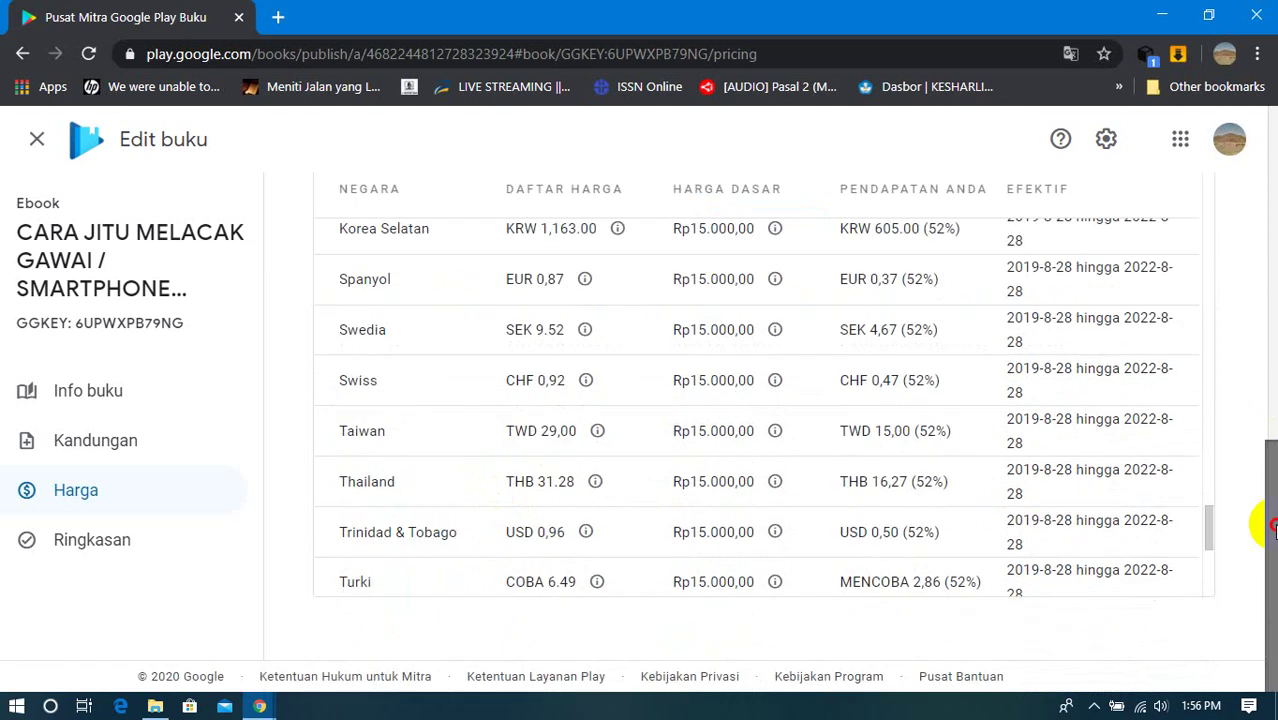
pyautogui.scroll(3, 1241, 528)
pyautogui.scroll(5, 1250, 500)
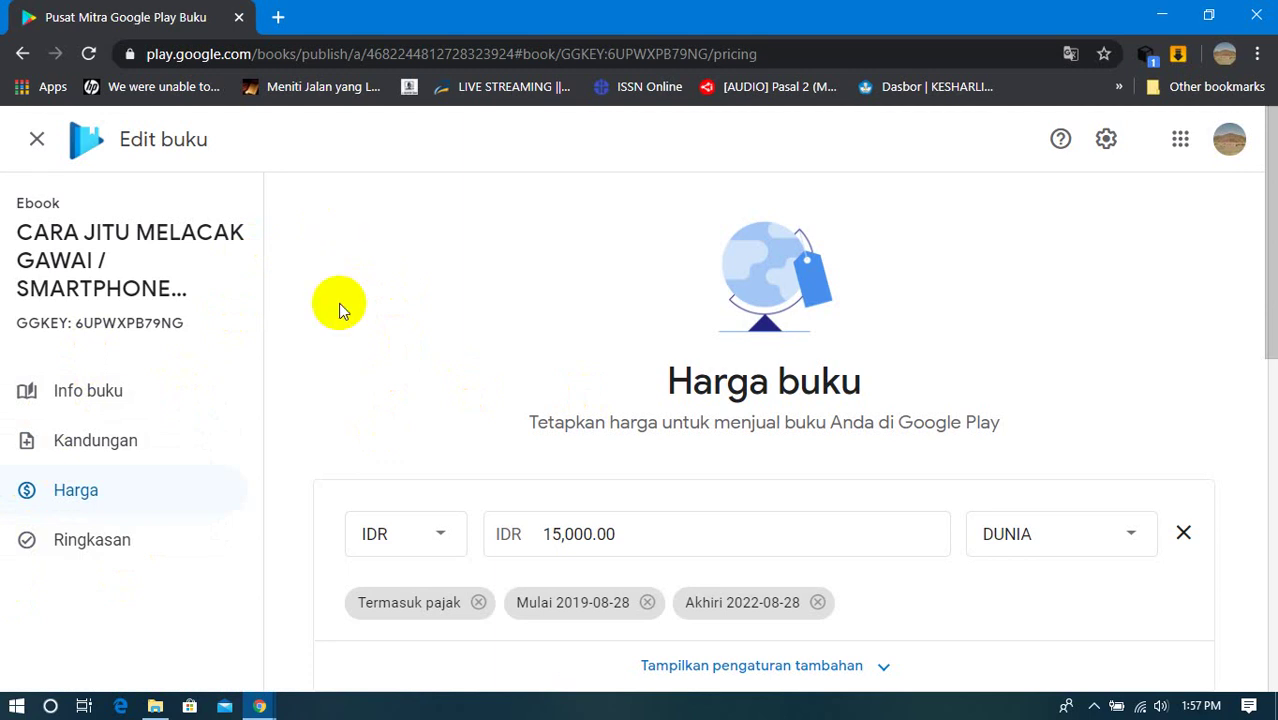
pyautogui.click(77, 553)
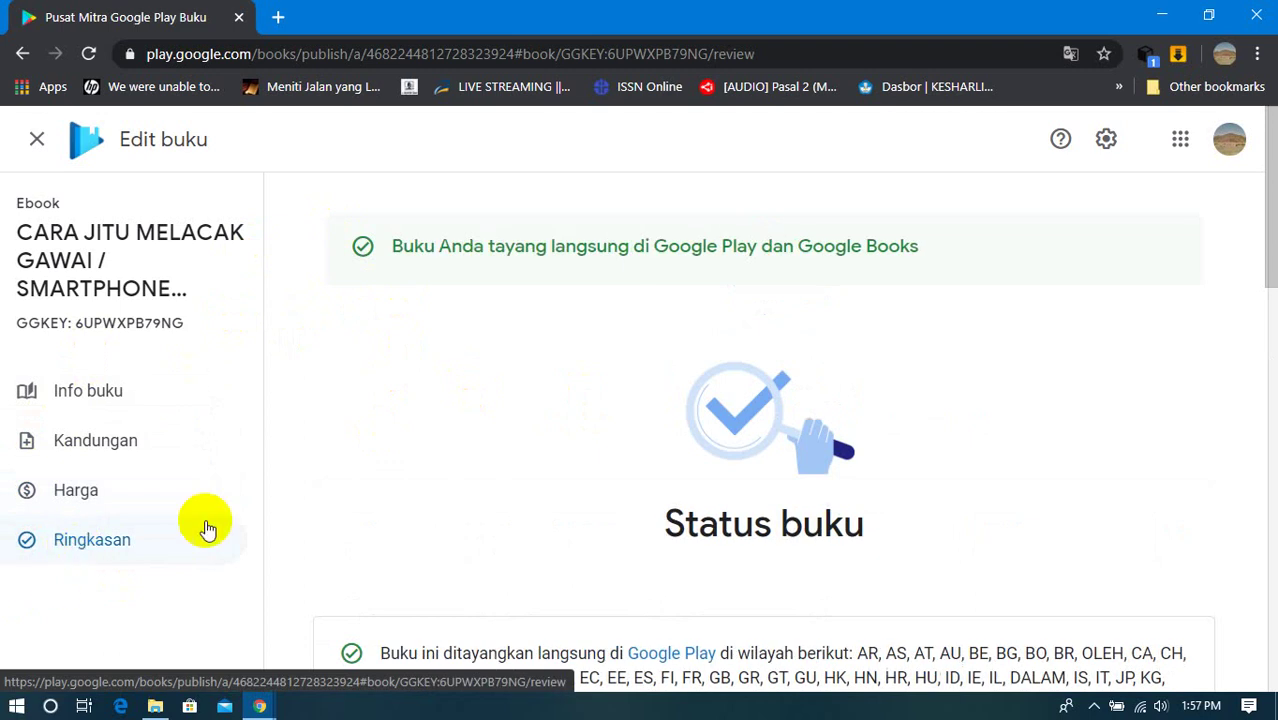
# Step: Close the Edit buku editor and return to the partner home page
pyautogui.click(36, 146)
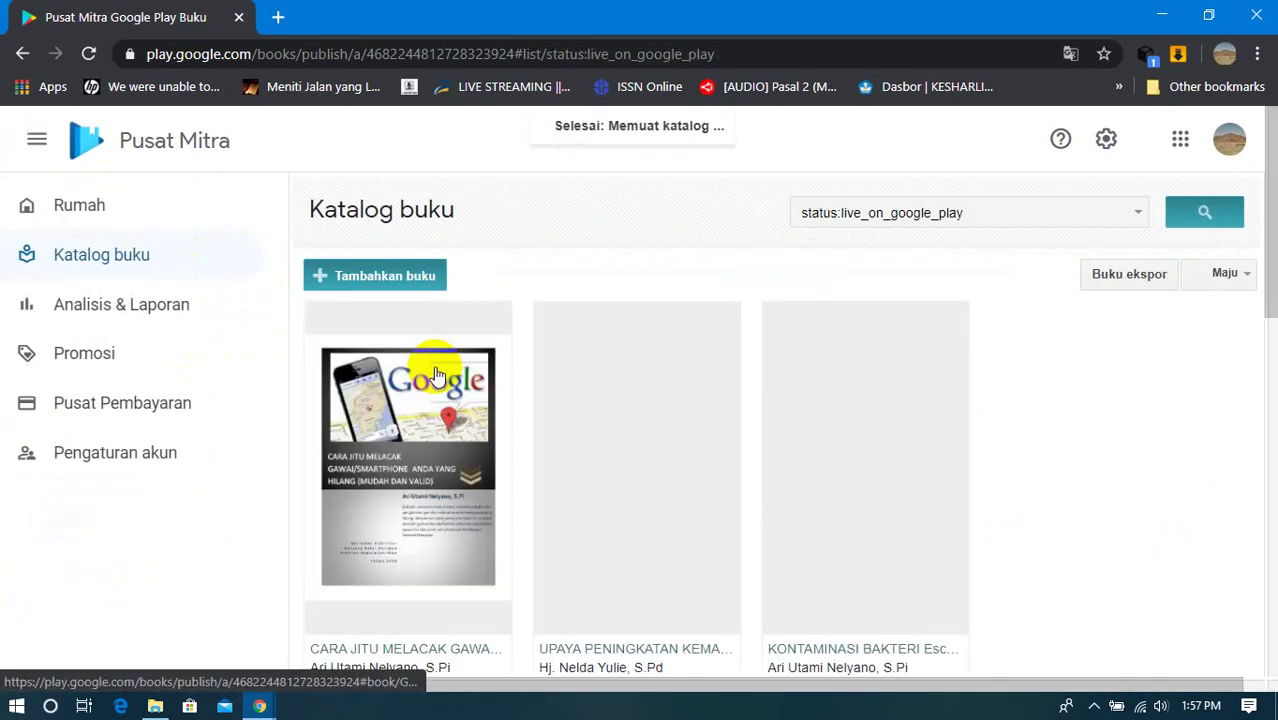
pyautogui.click(90, 208)
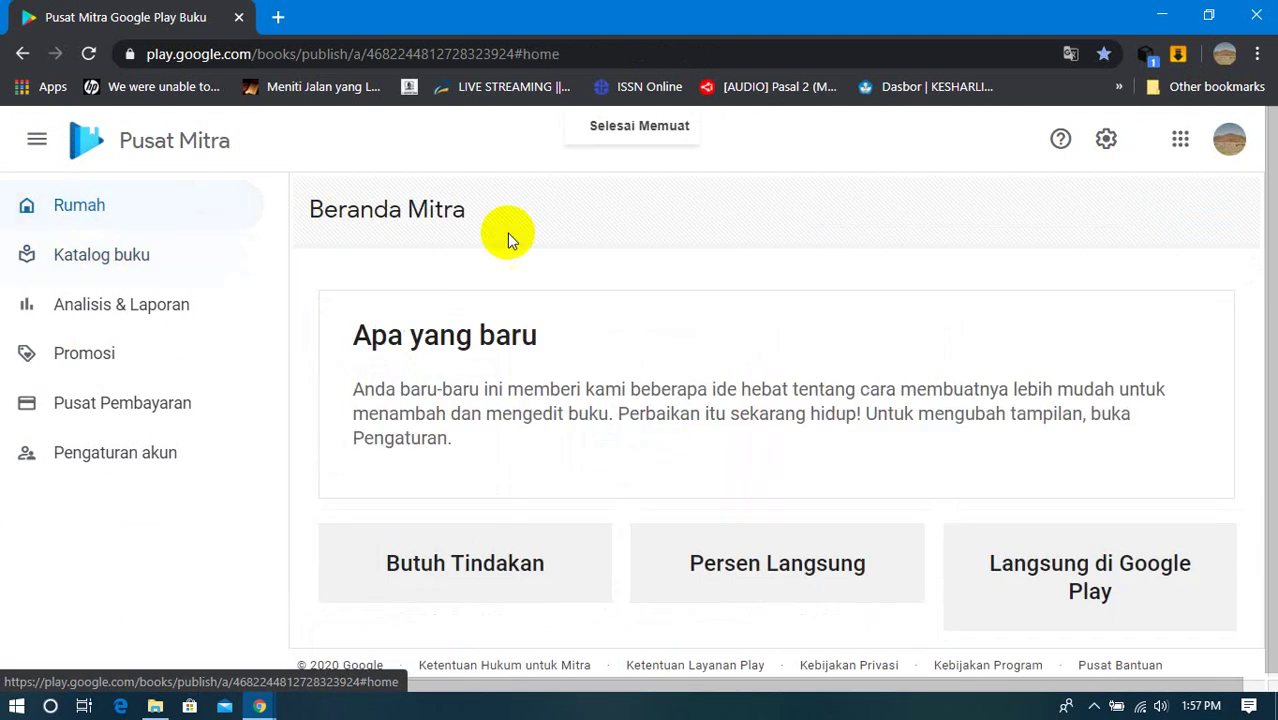
pyautogui.scroll(-2, 520, 570)
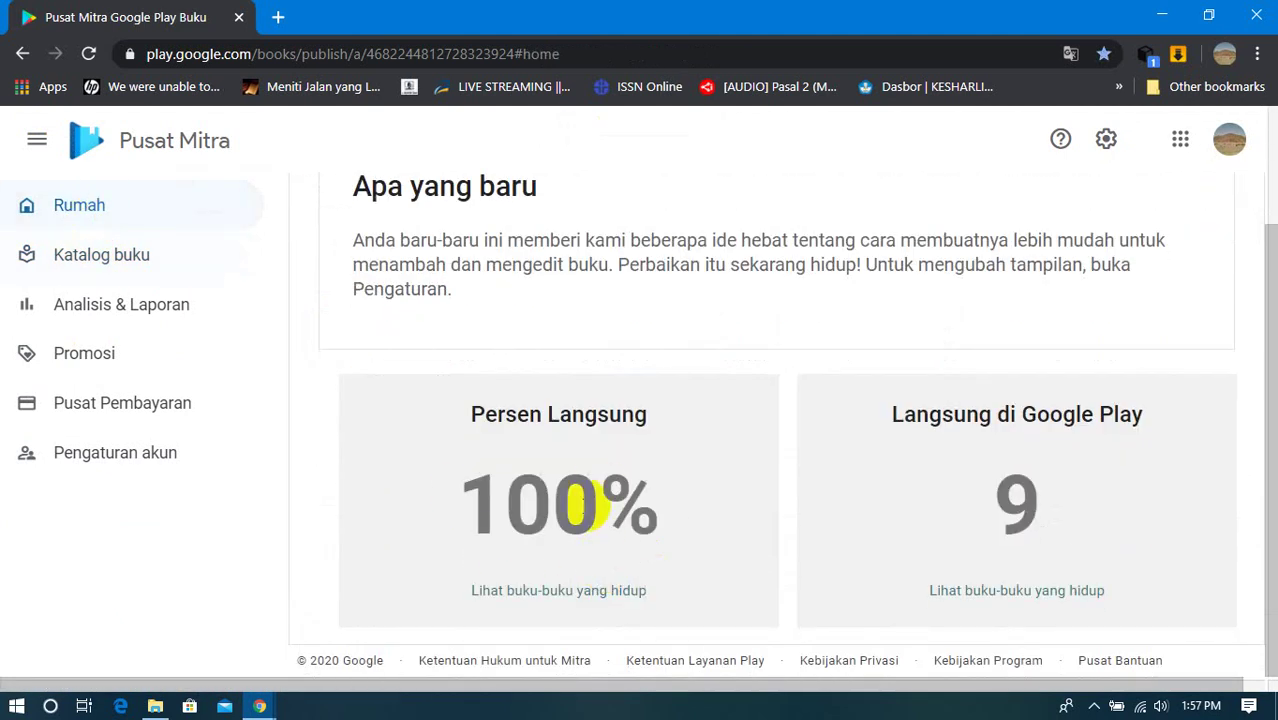
# Step: Browse the Katalog buku list of published books, then go to Analisis & Laporan
pyautogui.click(130, 255)
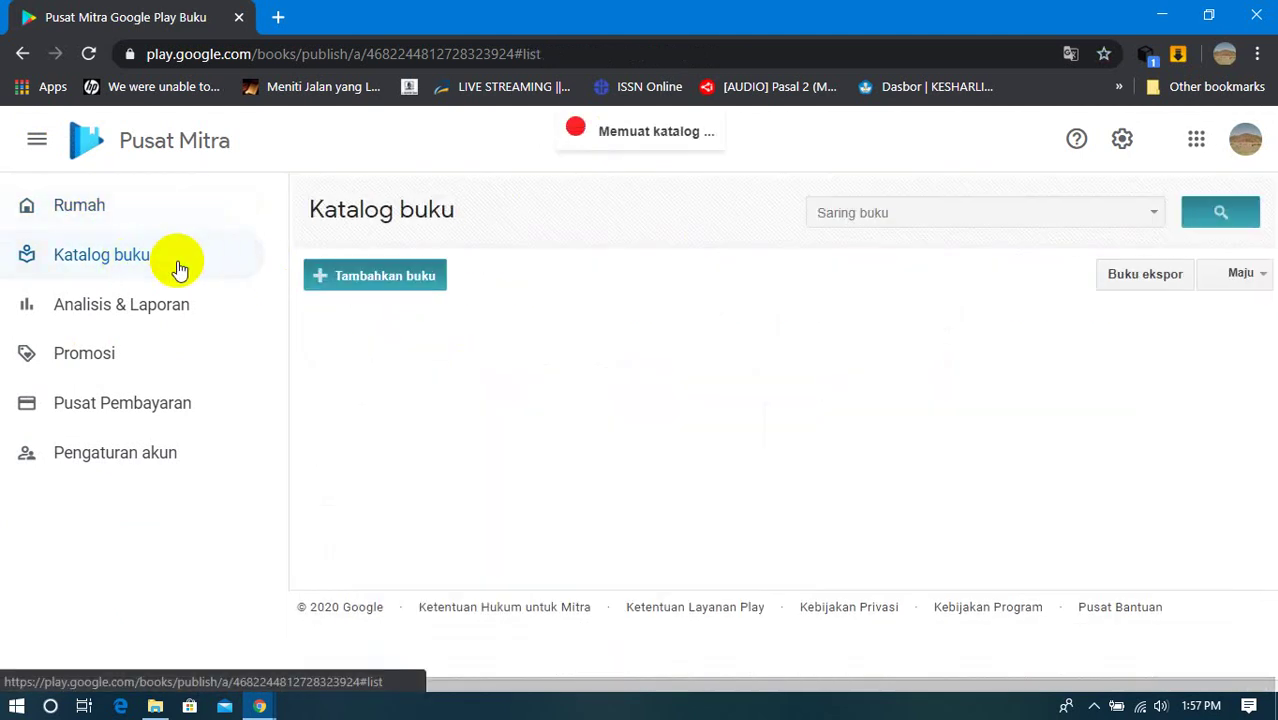
pyautogui.scroll(-2, 632, 400)
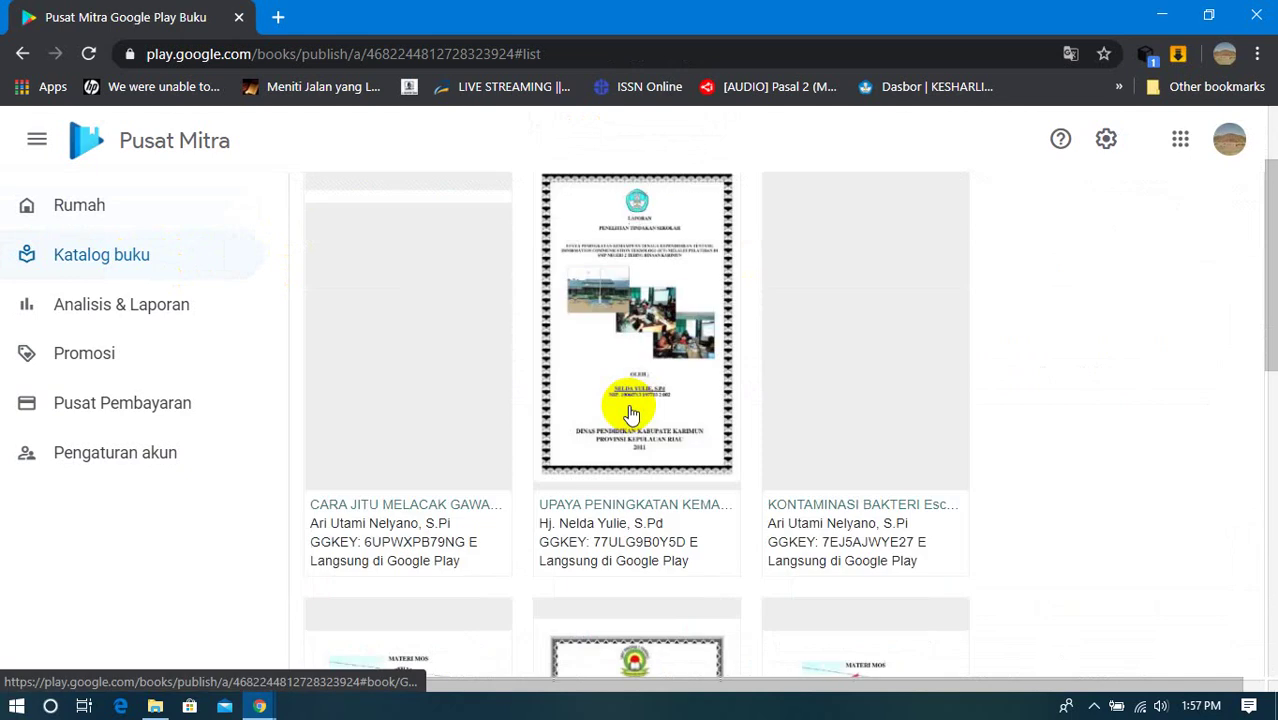
pyautogui.scroll(-12, 630, 413)
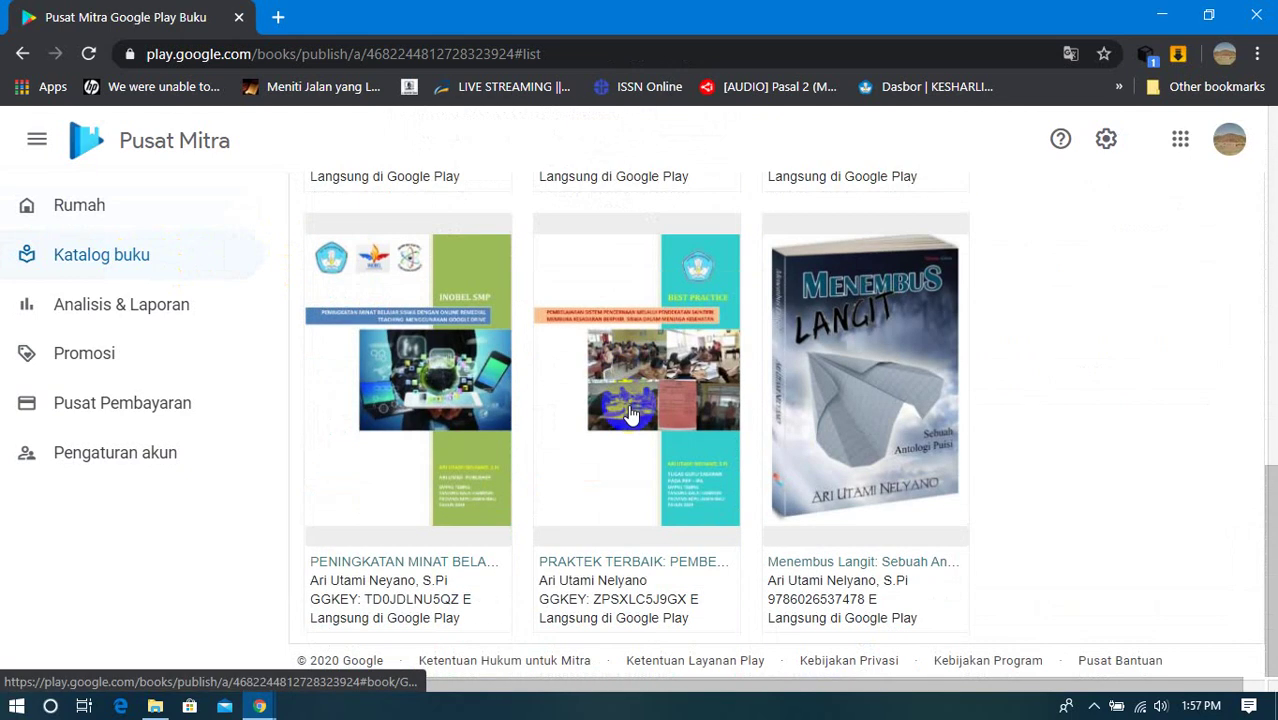
pyautogui.scroll(12, 630, 413)
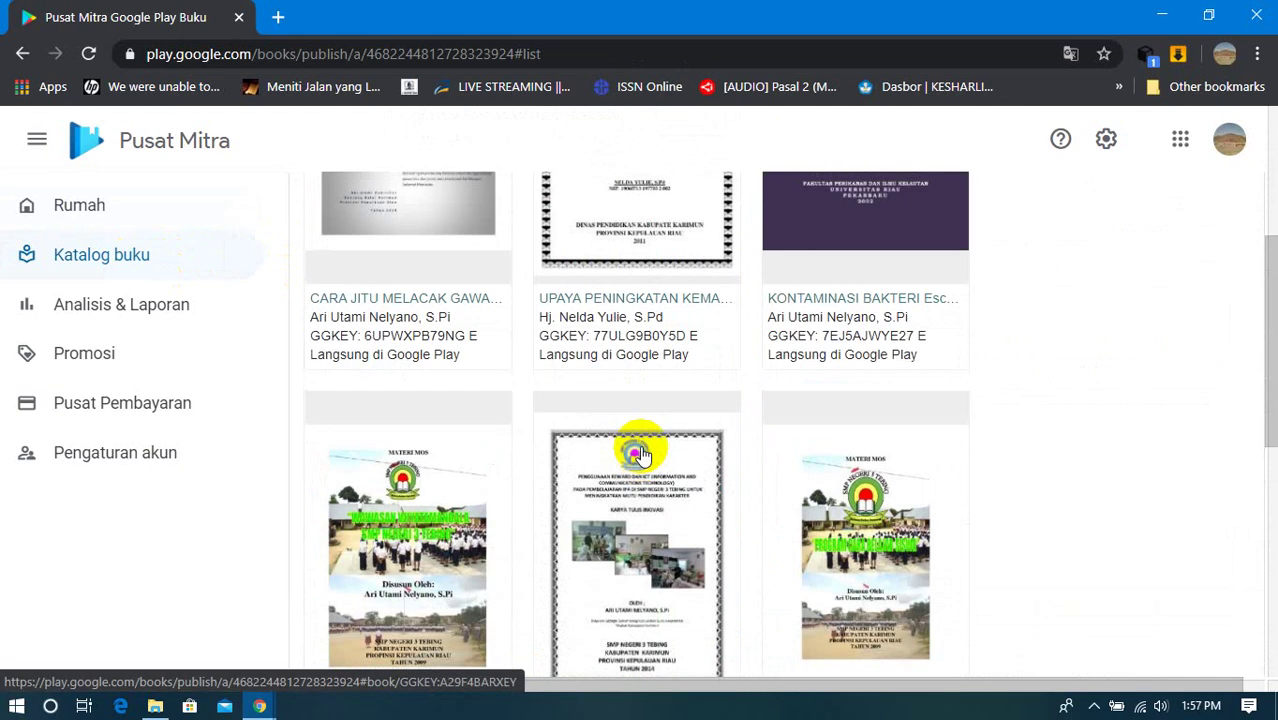
pyautogui.scroll(-12, 643, 455)
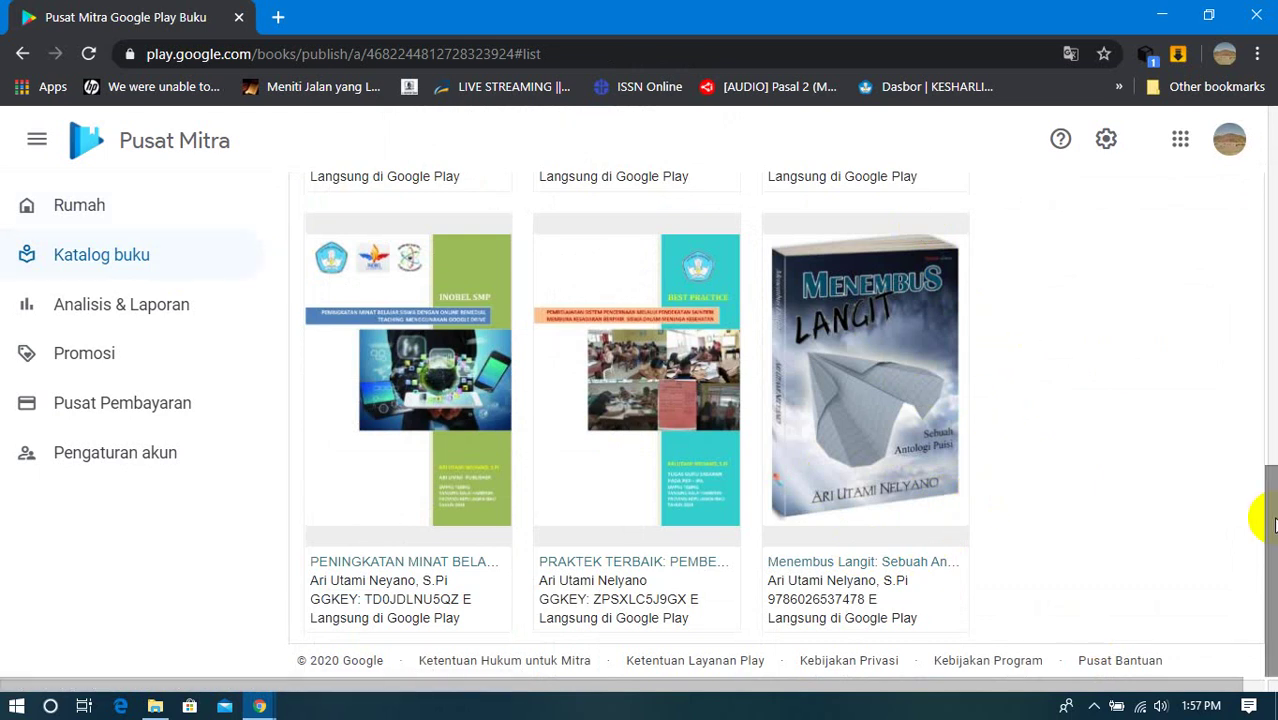
pyautogui.moveTo(1268, 515); pyautogui.dragTo(1266, 537)
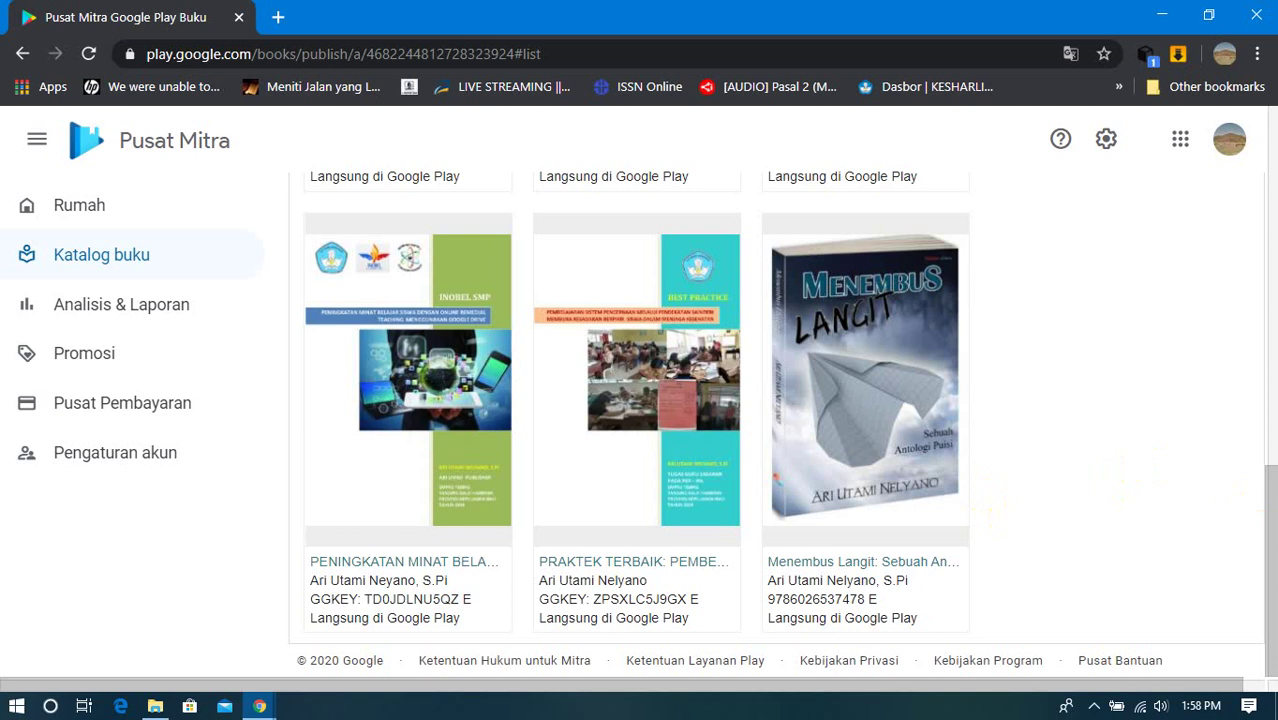
pyautogui.moveTo(1266, 508); pyautogui.dragTo(1264, 520)
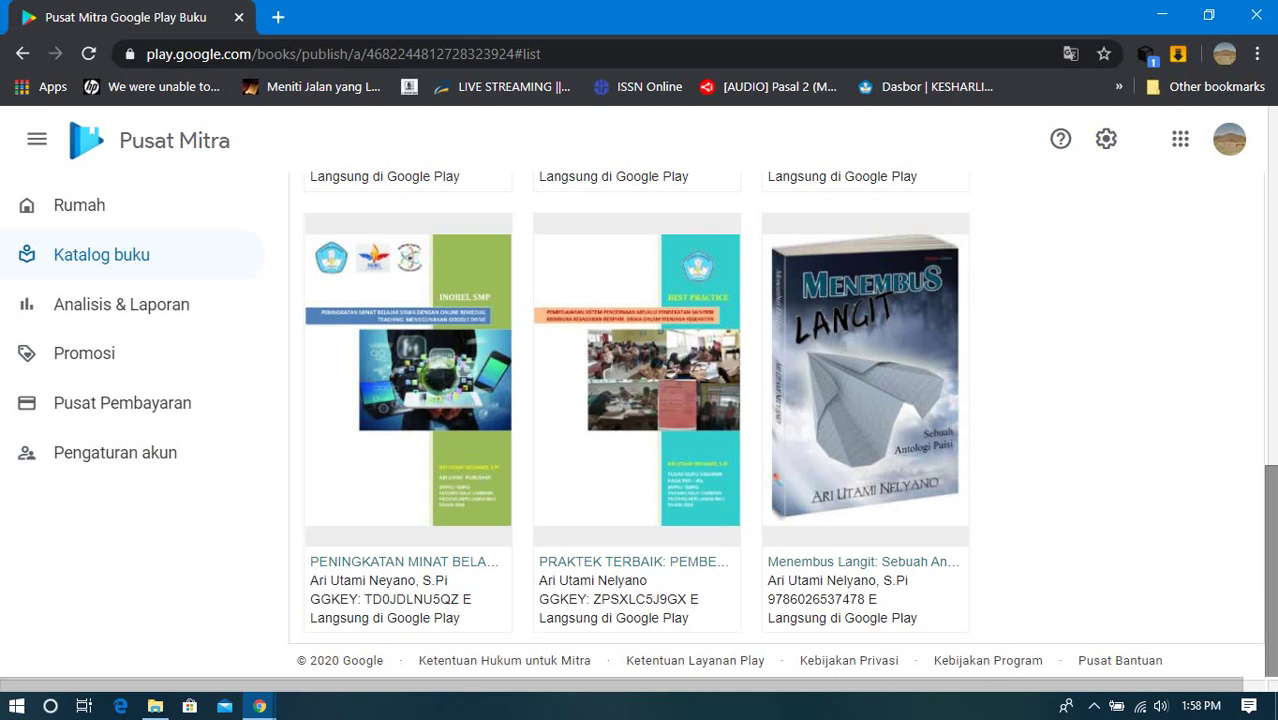
pyautogui.moveTo(1266, 514); pyautogui.dragTo(1267, 560)
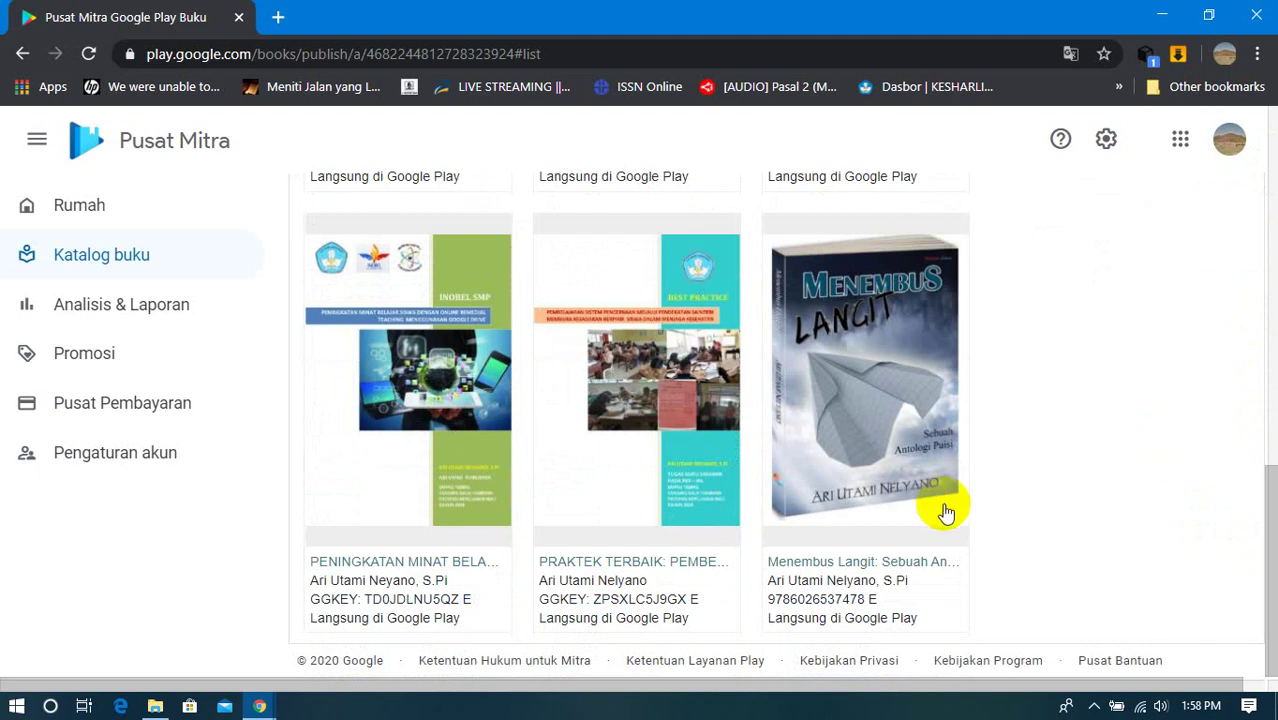
pyautogui.moveTo(1264, 511); pyautogui.dragTo(1264, 350)
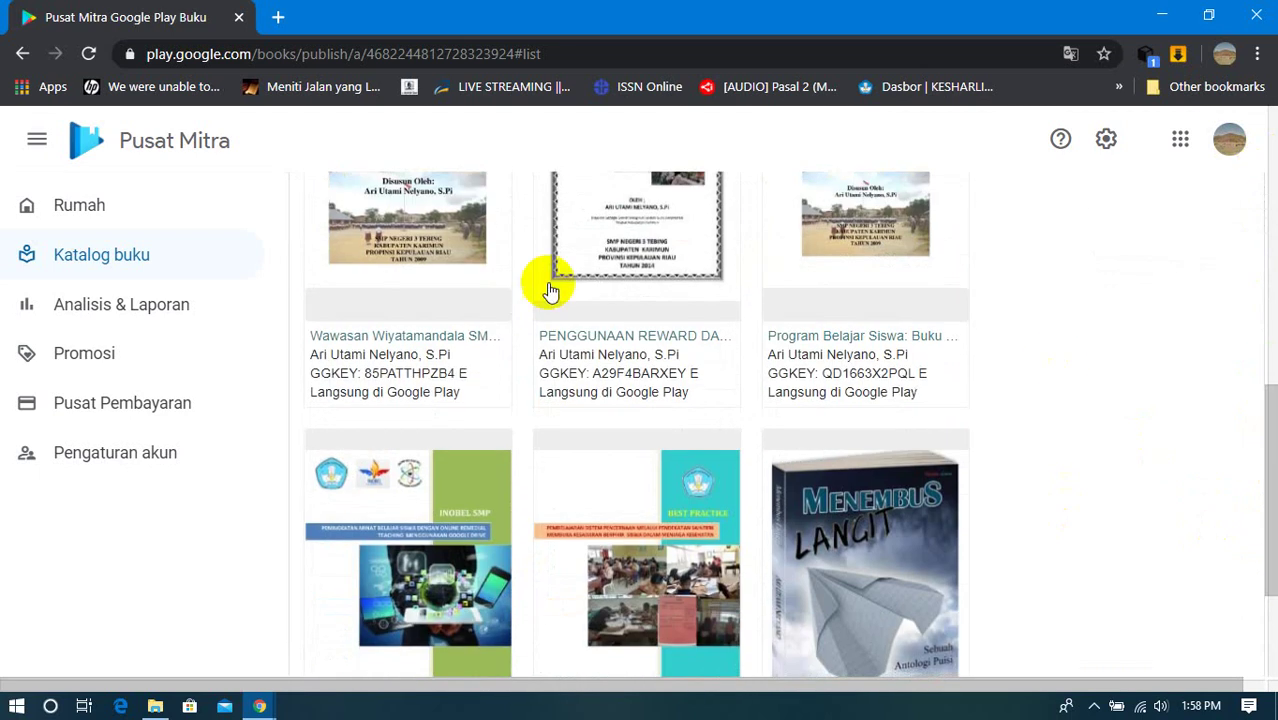
pyautogui.click(97, 300)
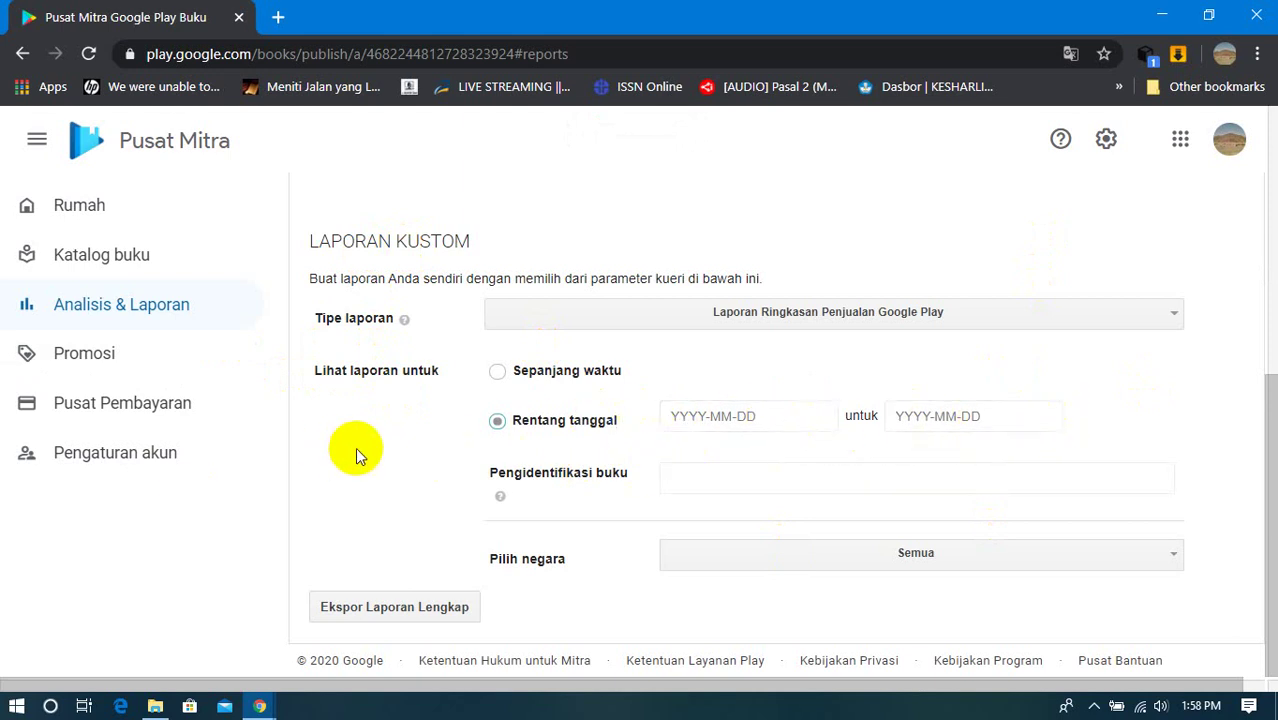
# Step: Try the Sepanjang waktu and Rentang tanggal report periods, check the country list, then go to Promosi
pyautogui.click(498, 374)
pyautogui.click(497, 421)
pyautogui.click(882, 566)
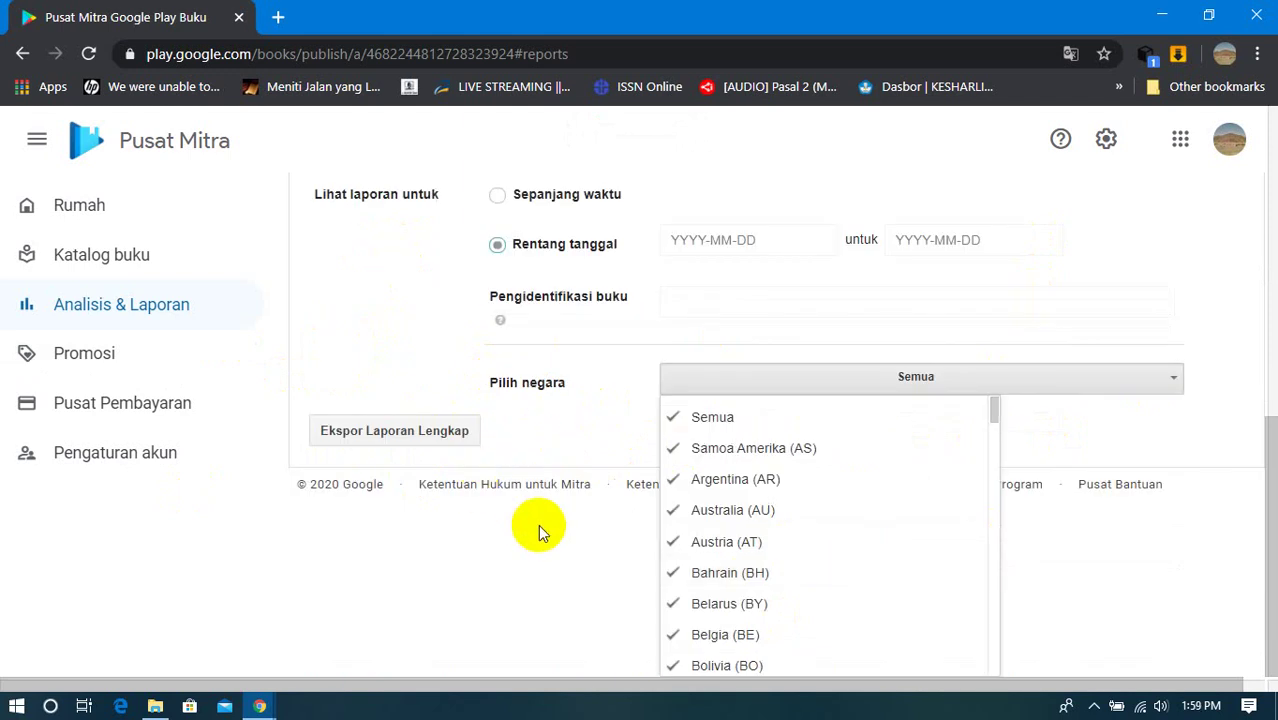
pyautogui.click(1142, 421)
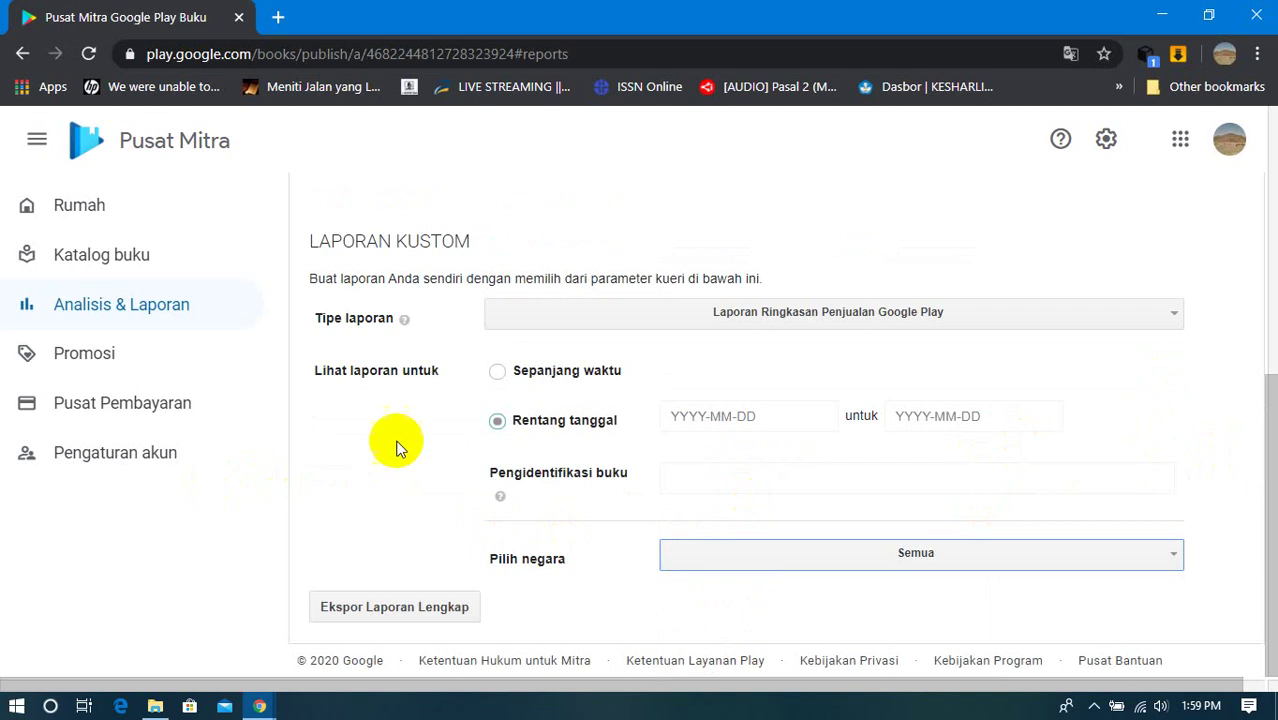
pyautogui.click(86, 352)
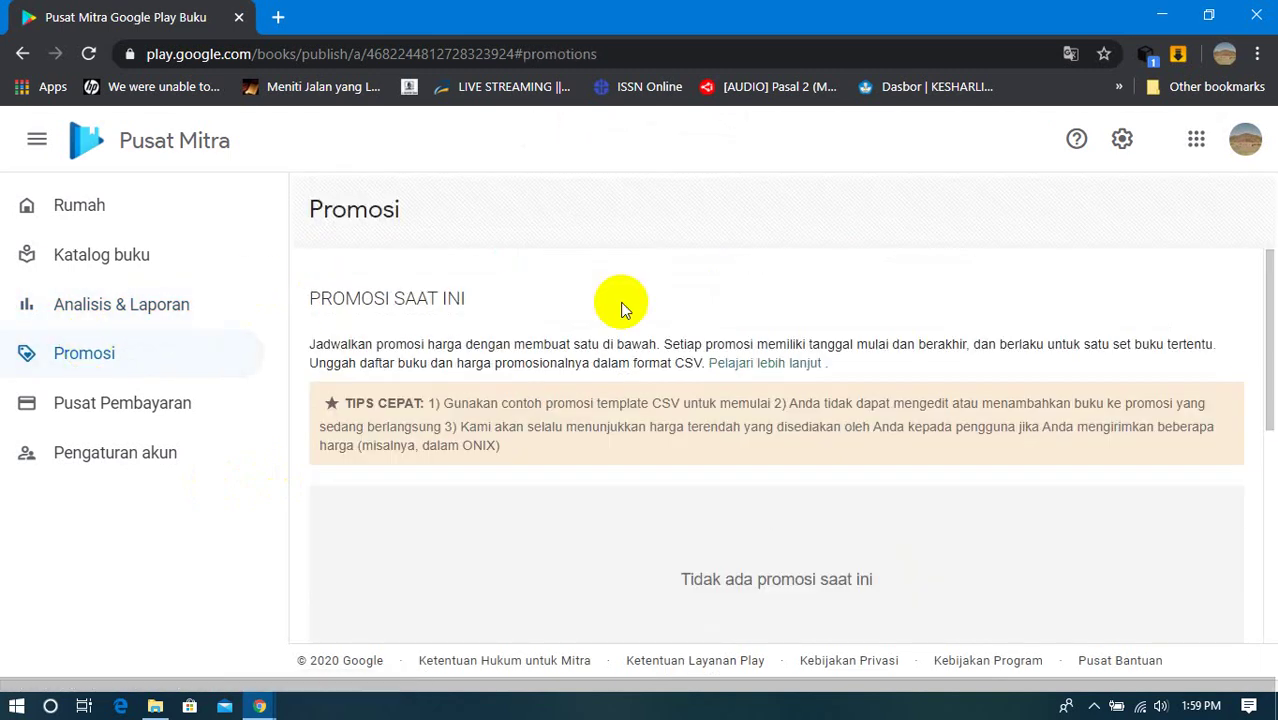
# Step: Confirm the Promosi page lists no promotions, then go to Pusat Pembayaran
pyautogui.scroll(-4, 676, 282)
pyautogui.scroll(1, 692, 292)
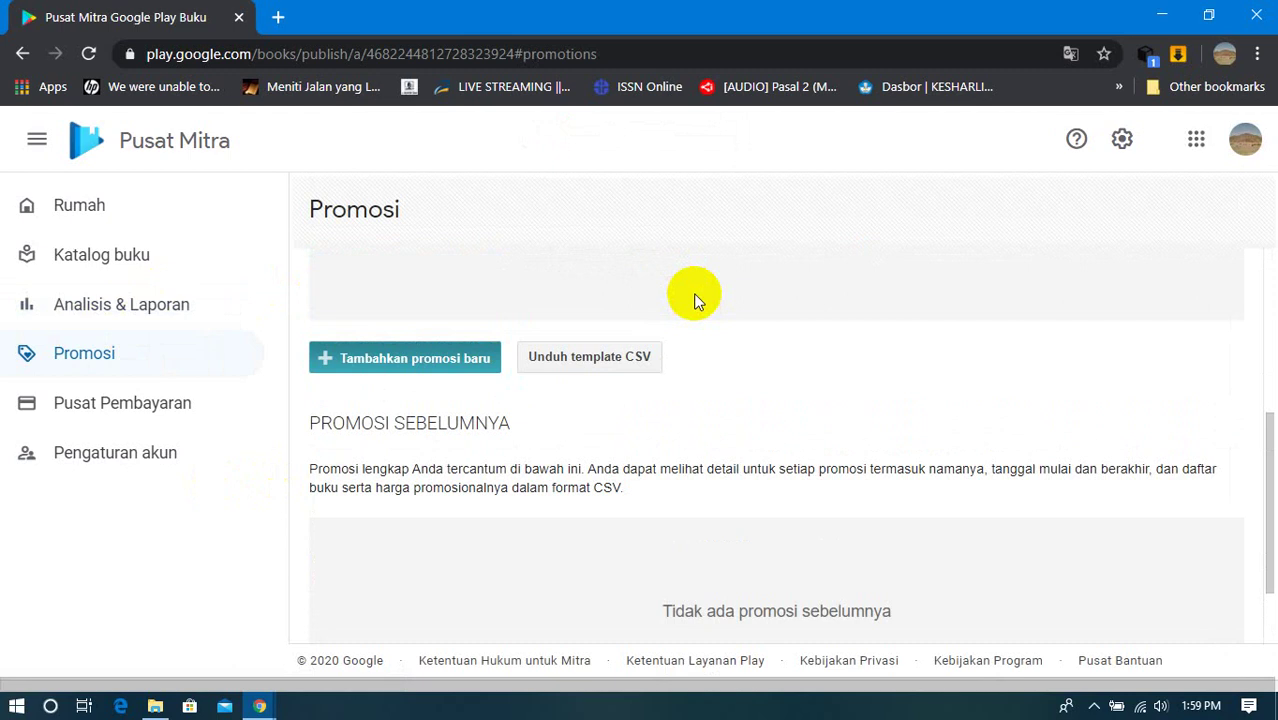
pyautogui.scroll(3, 695, 297)
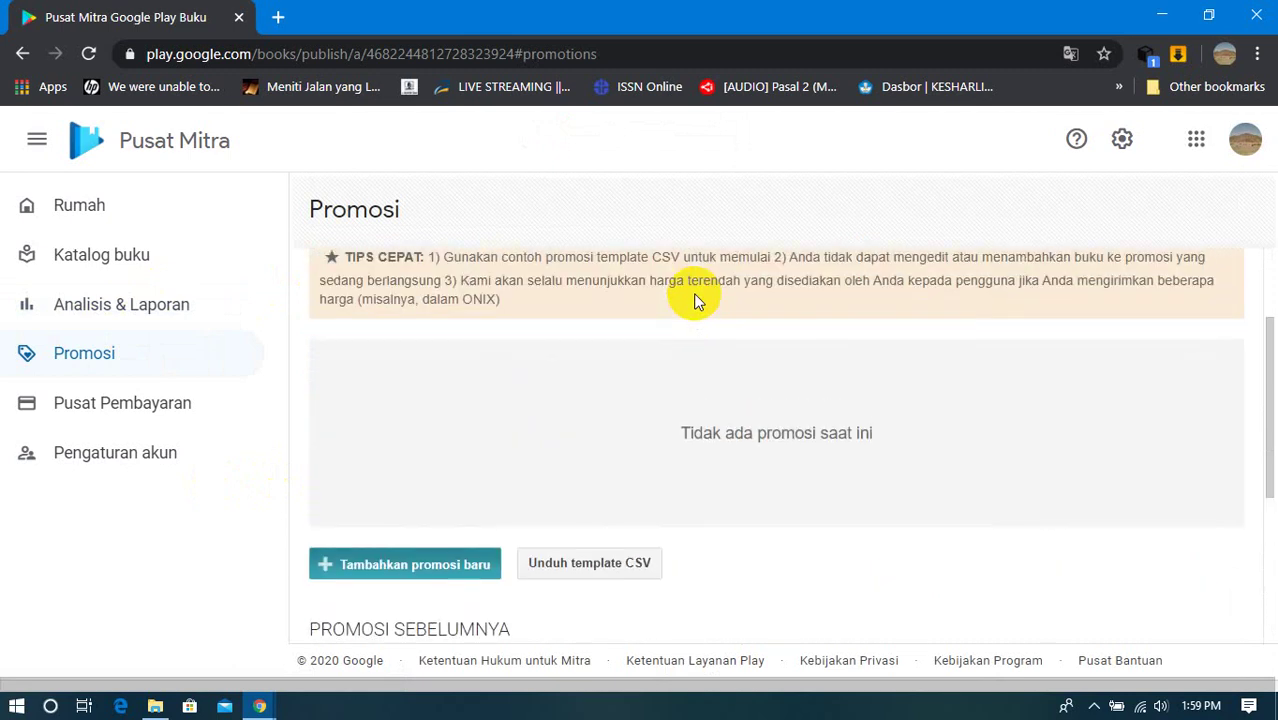
pyautogui.scroll(1, 696, 295)
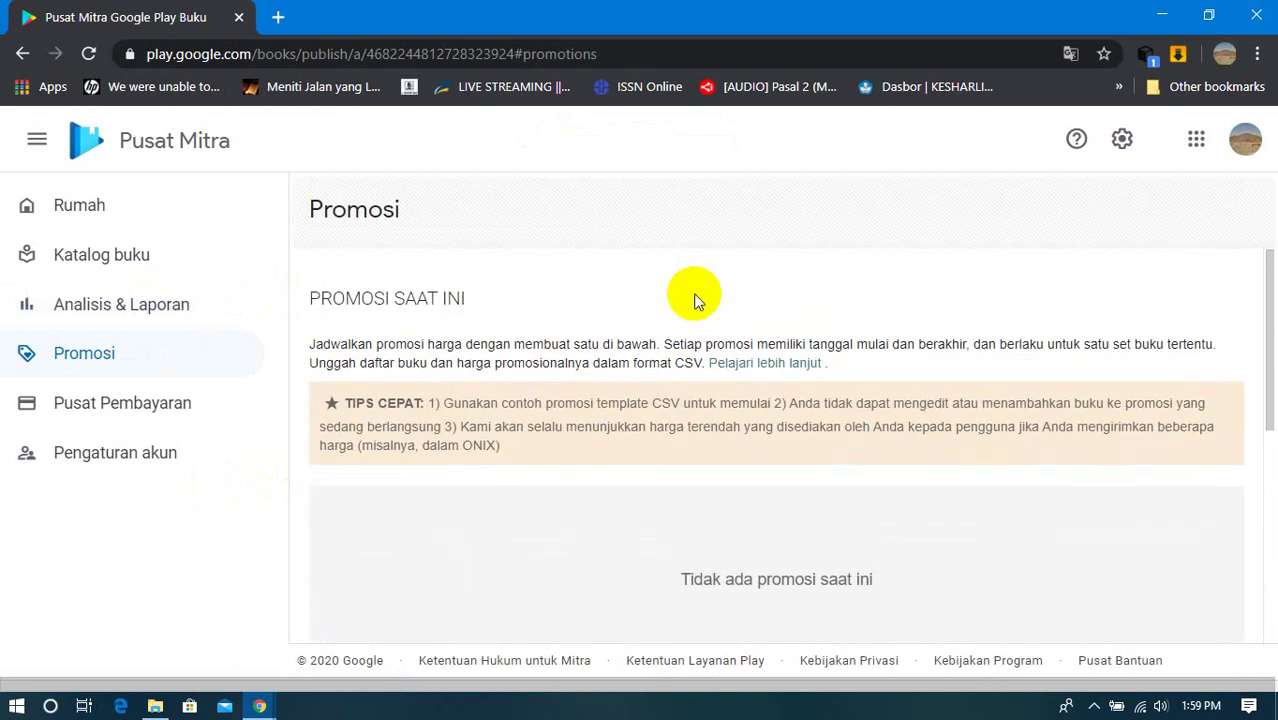
pyautogui.click(129, 412)
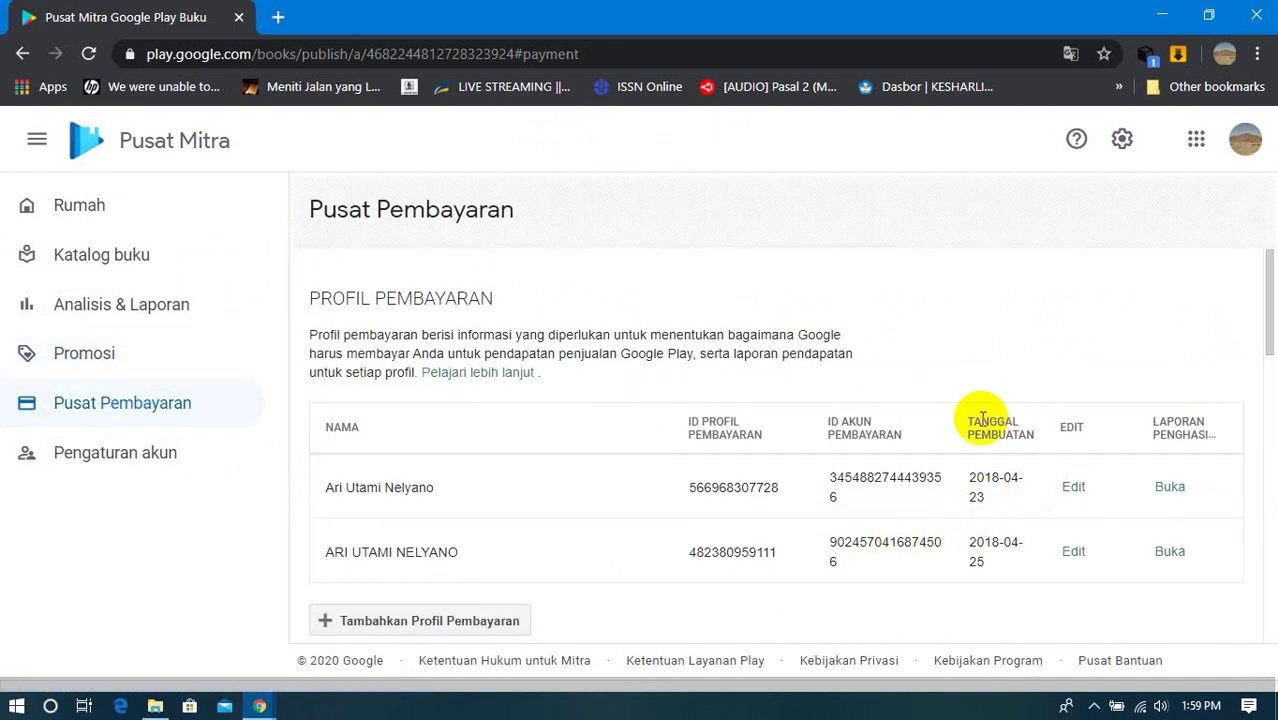
# Step: Download the first payment profile's June 2018 earnings report
pyautogui.click(1167, 487)
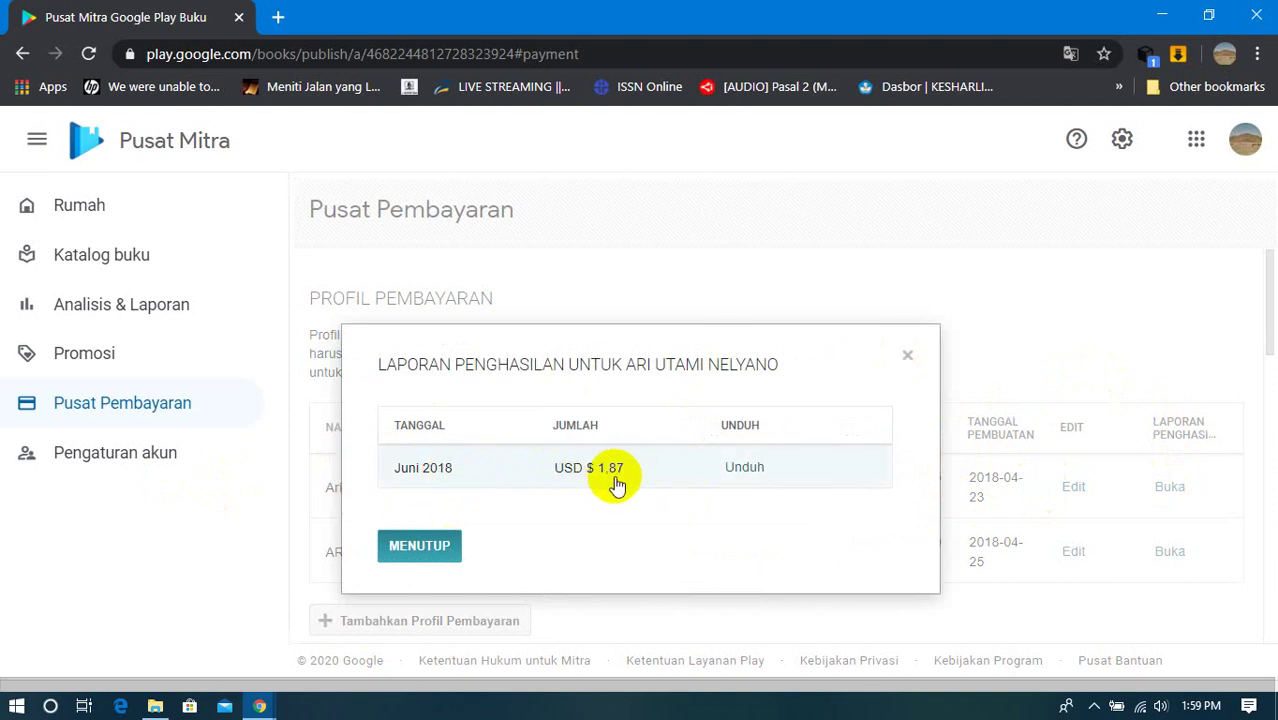
pyautogui.click(740, 468)
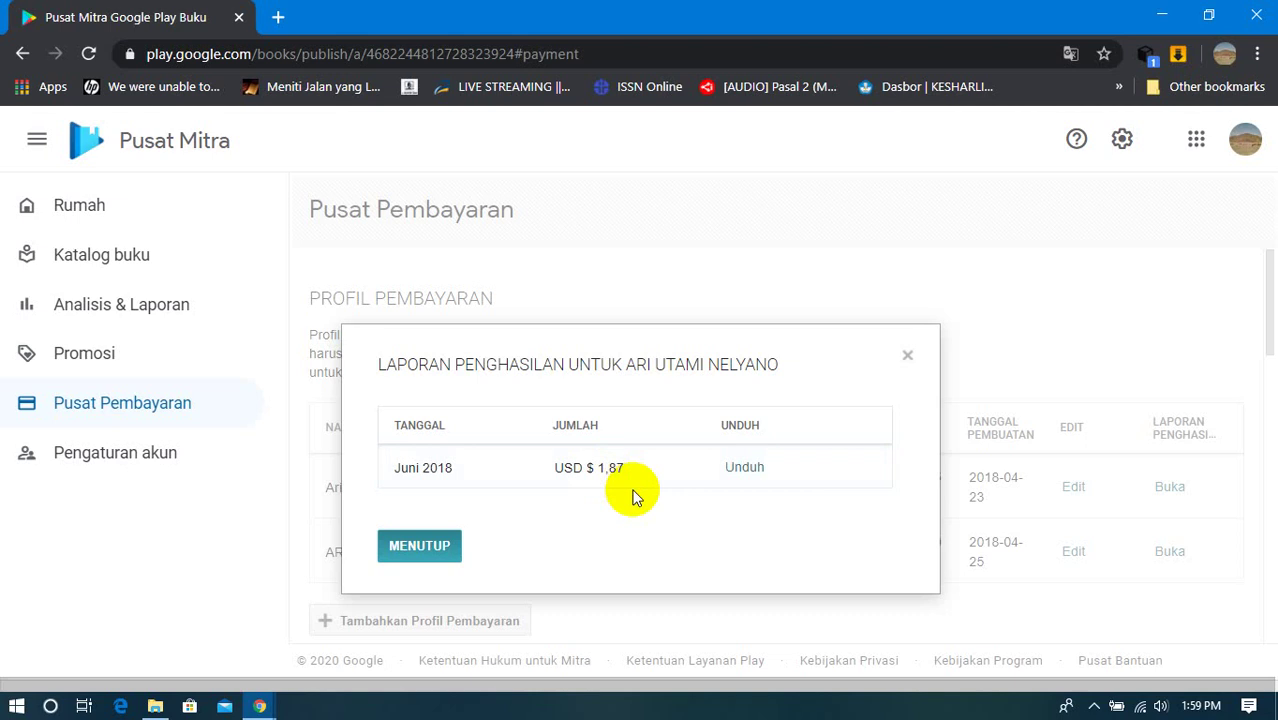
pyautogui.click(907, 356)
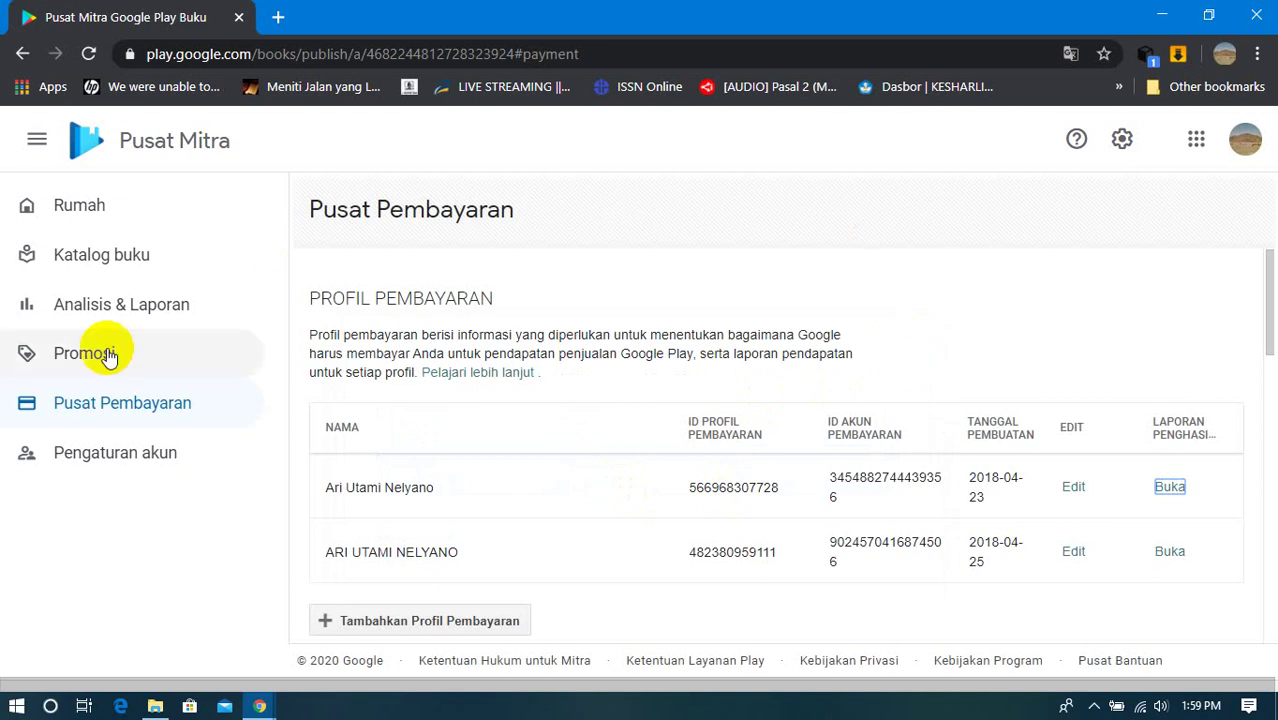
pyautogui.scroll(-5, 700, 400)
pyautogui.scroll(5, 700, 410)
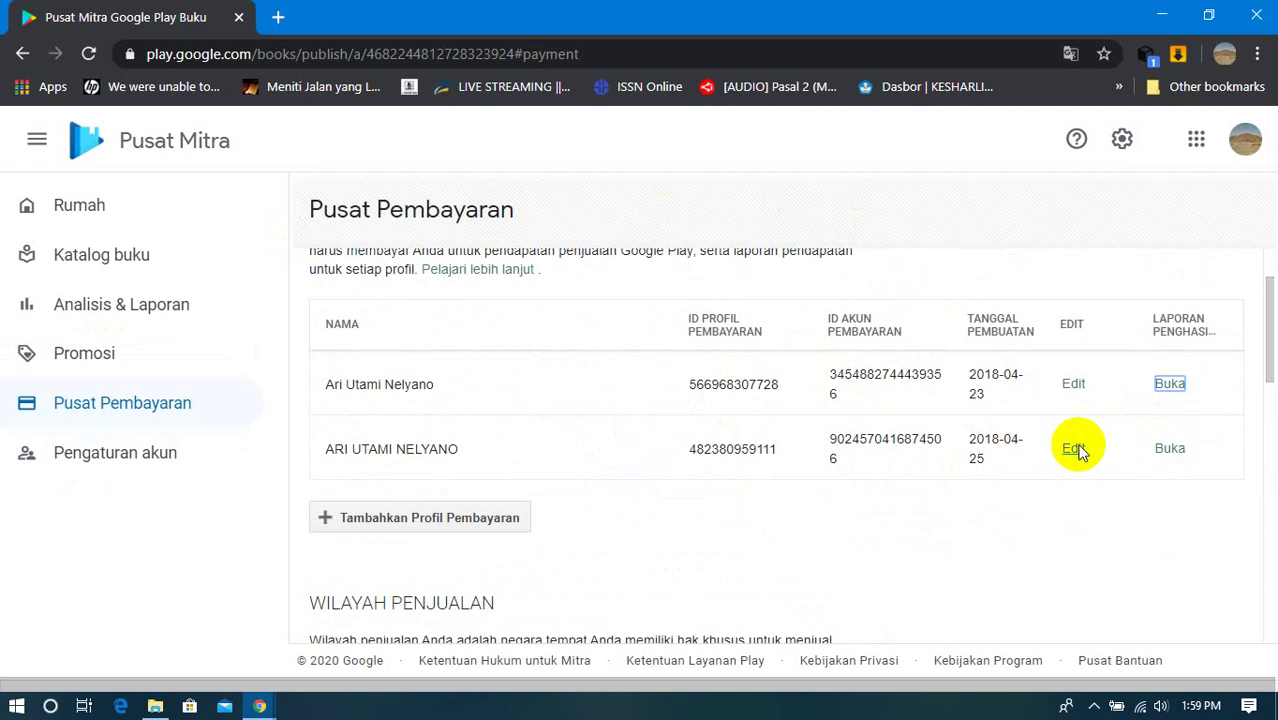
# Step: Check the second payment profile's earnings reports, find none, and return to the profiles list
pyautogui.click(1172, 448)
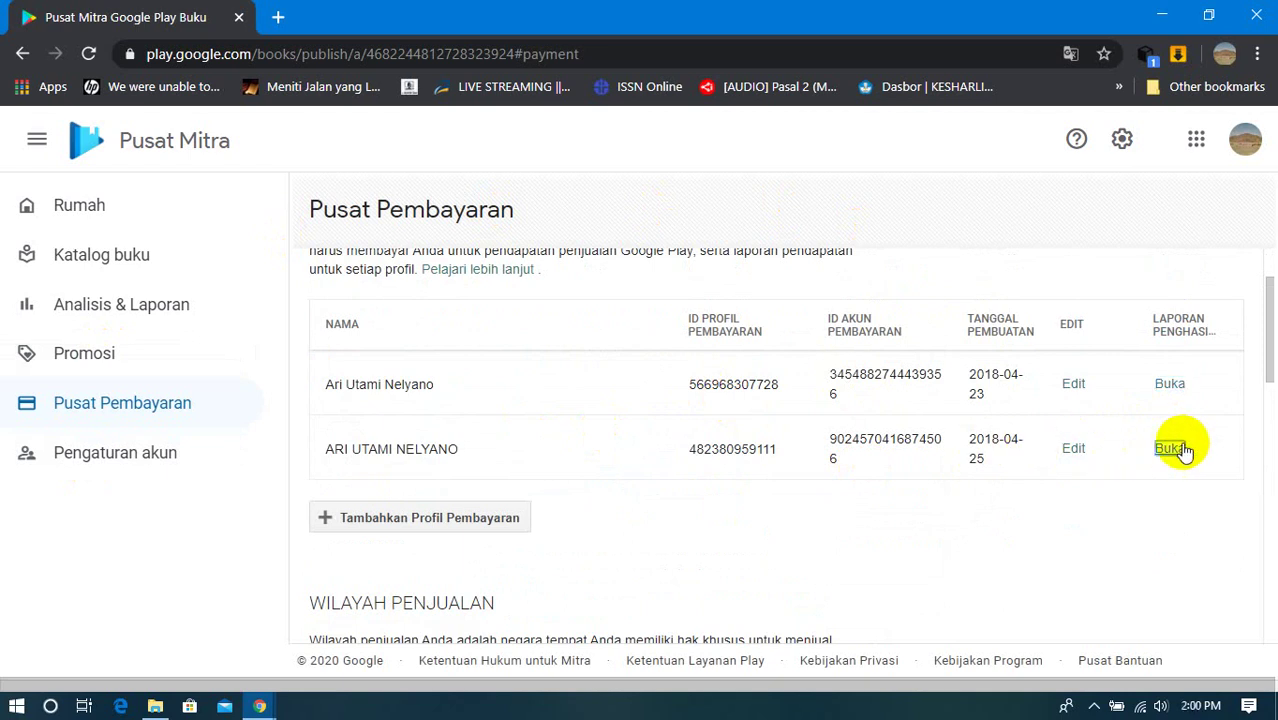
pyautogui.click(1077, 449)
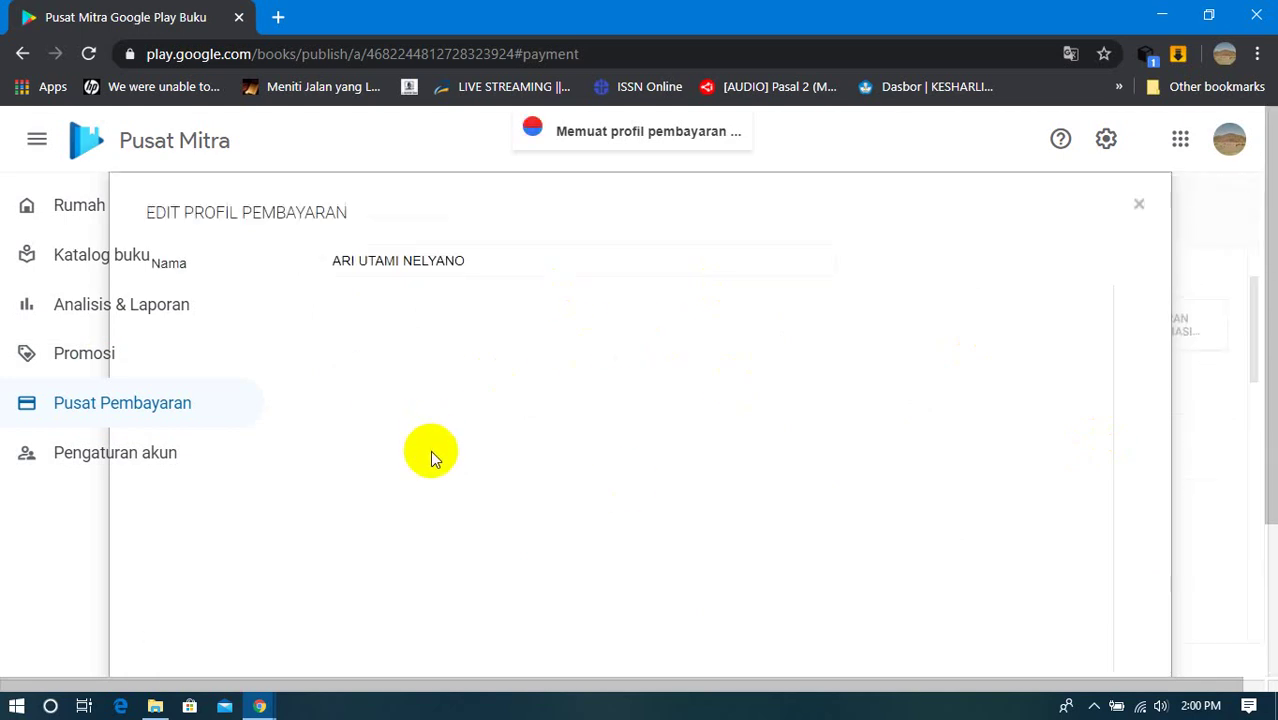
pyautogui.click(1136, 208)
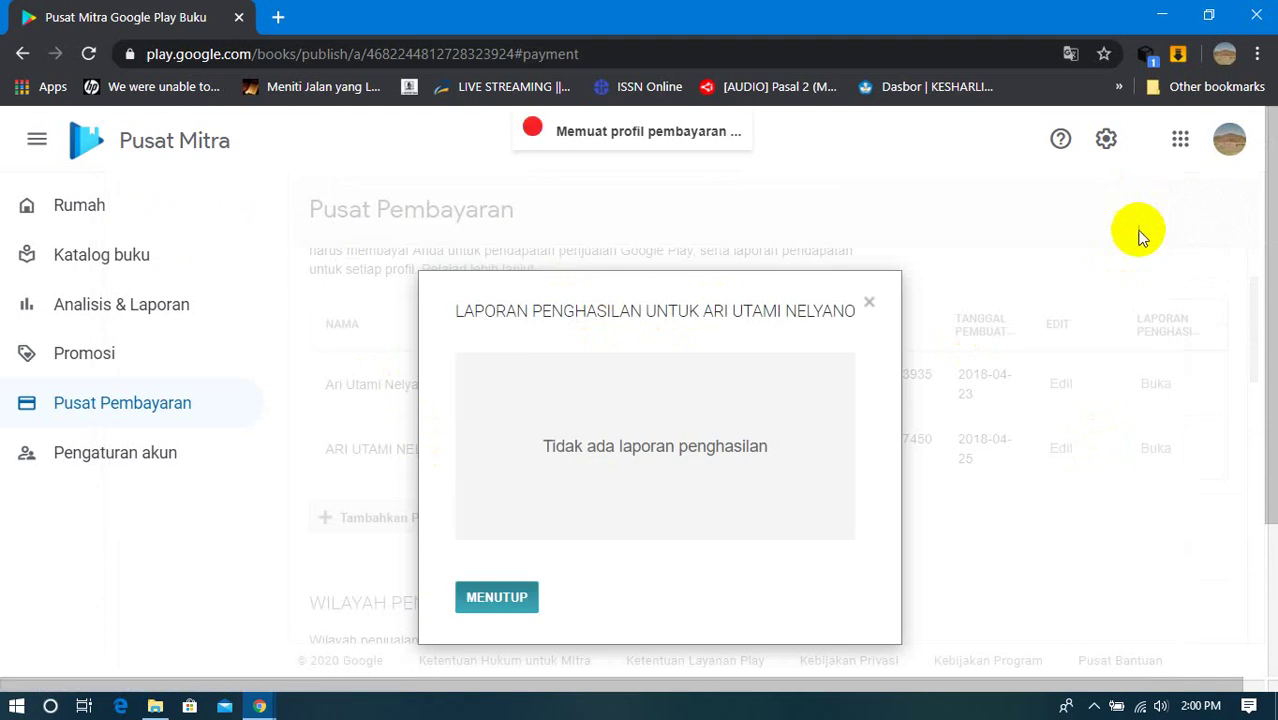
pyautogui.click(867, 302)
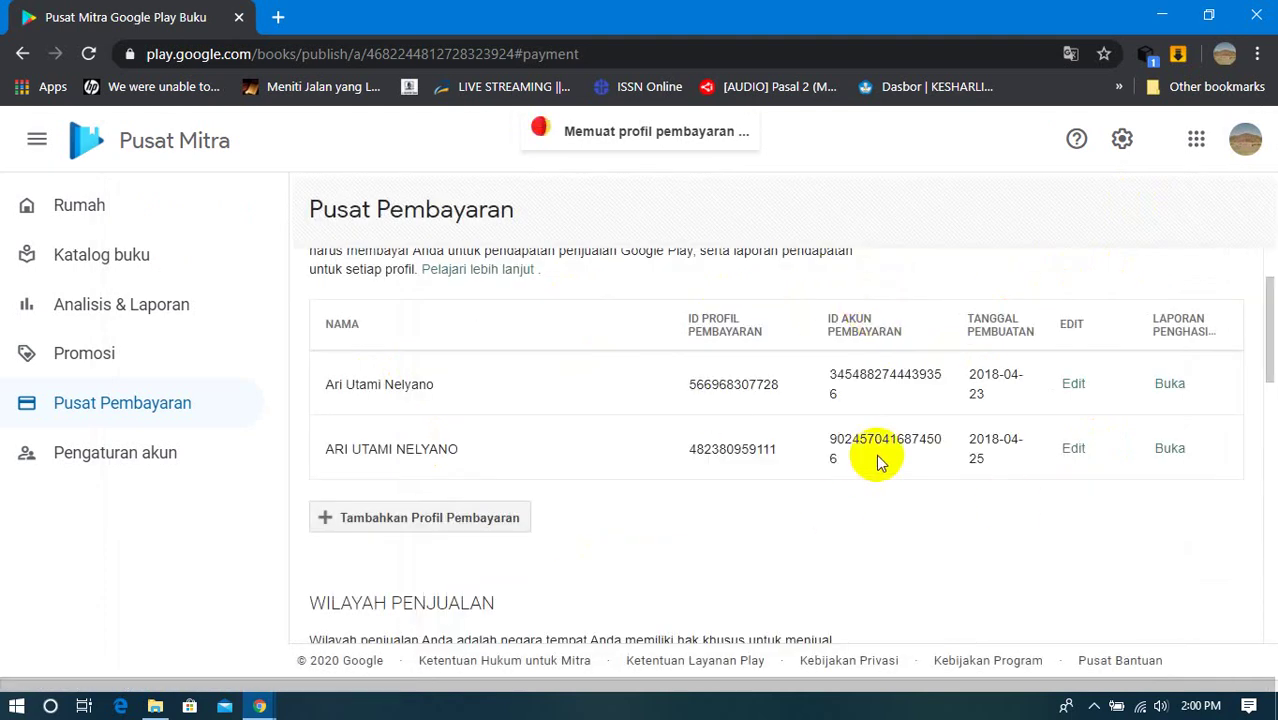
pyautogui.scroll(-3, 876, 454)
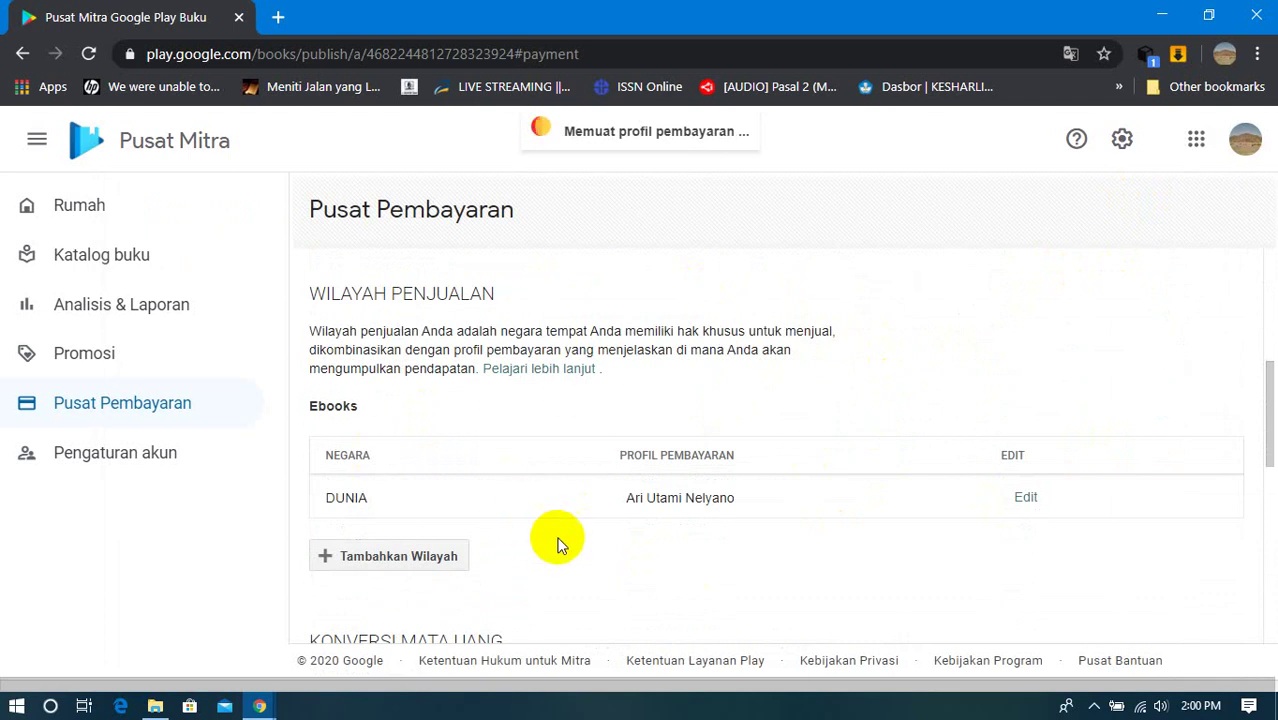
# Step: Refresh the Konversi Mata Uang exchange rates to 17/4/2020, then go to Pengaturan akun
pyautogui.scroll(-3, 557, 543)
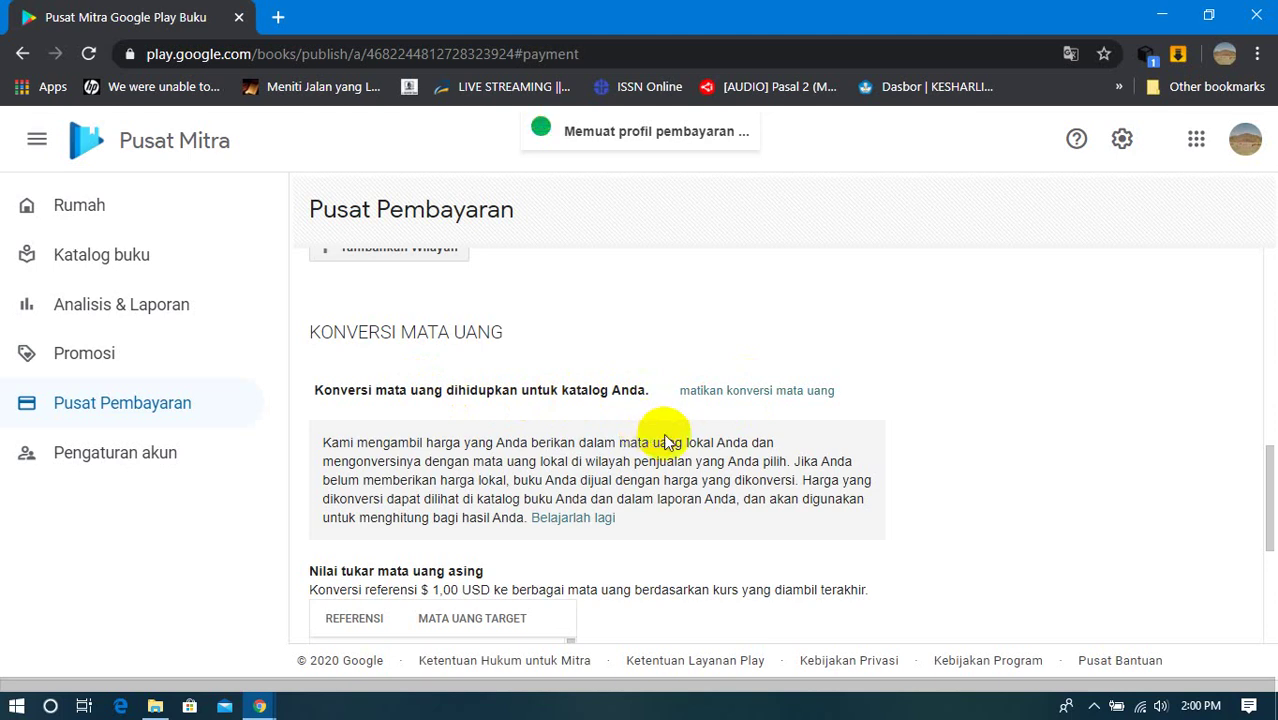
pyautogui.scroll(-2, 597, 405)
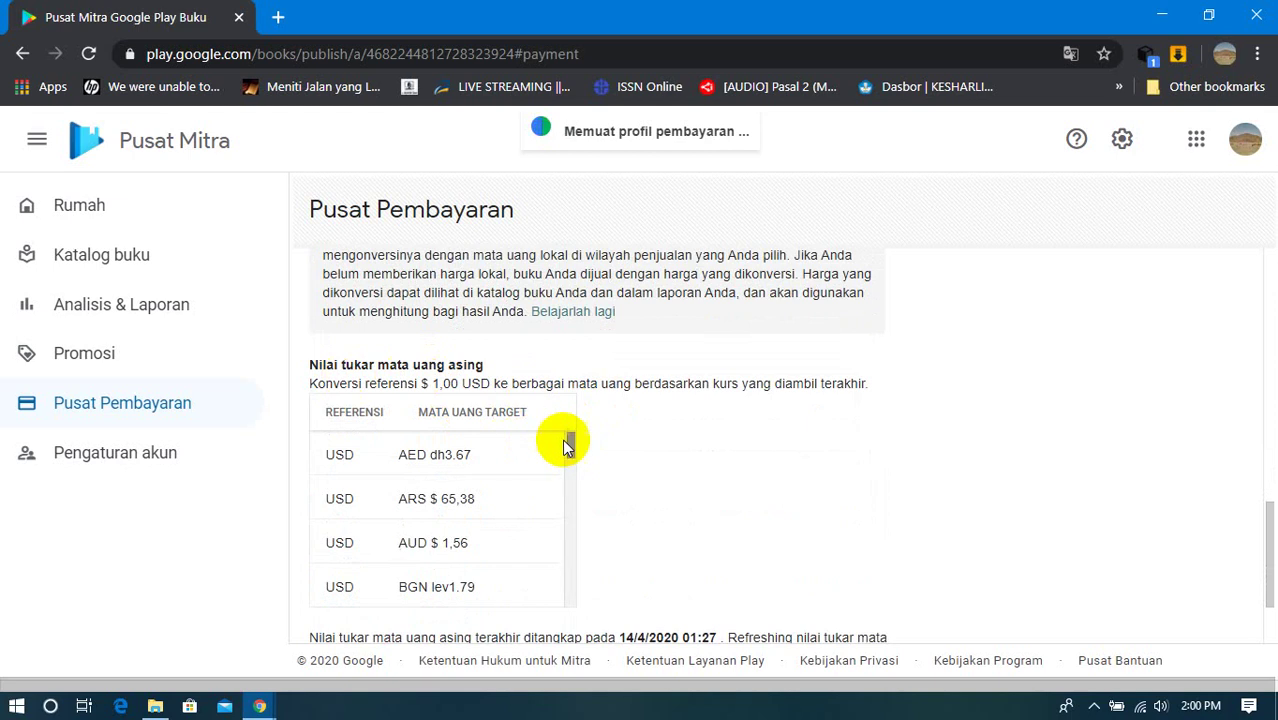
pyautogui.moveTo(565, 441); pyautogui.dragTo(584, 603)
pyautogui.scroll(-2, 660, 457)
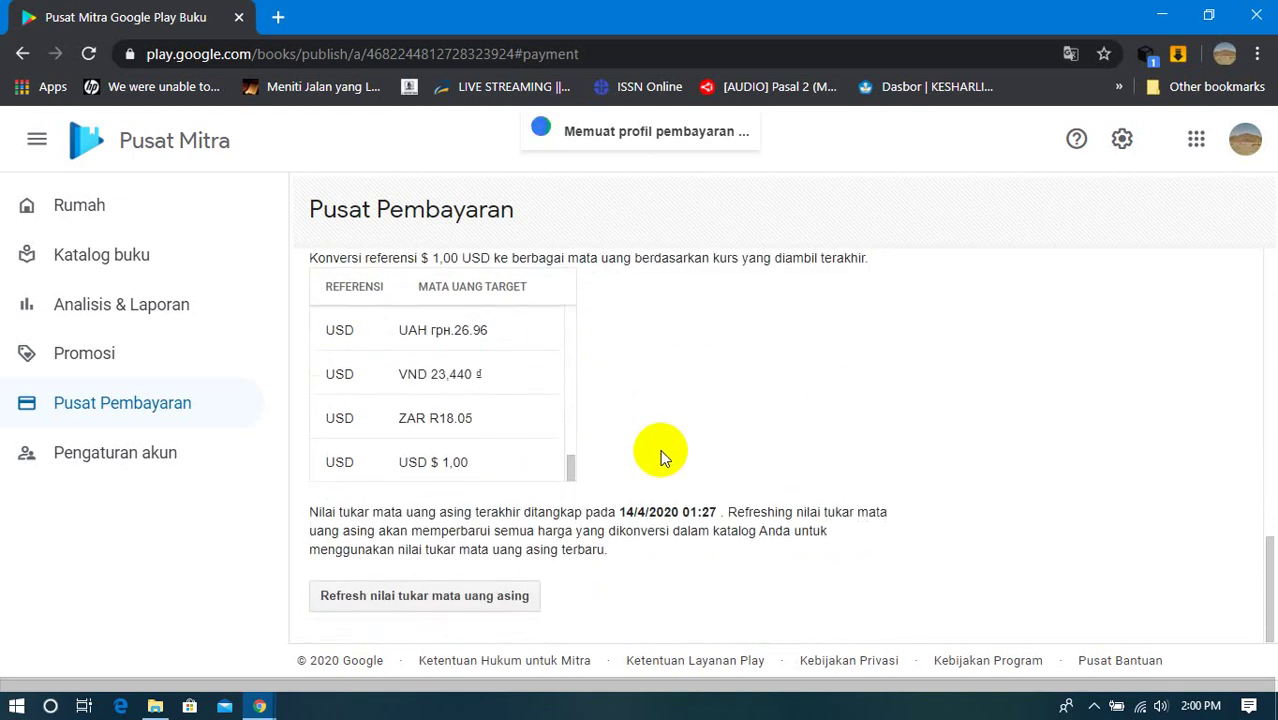
pyautogui.click(450, 598)
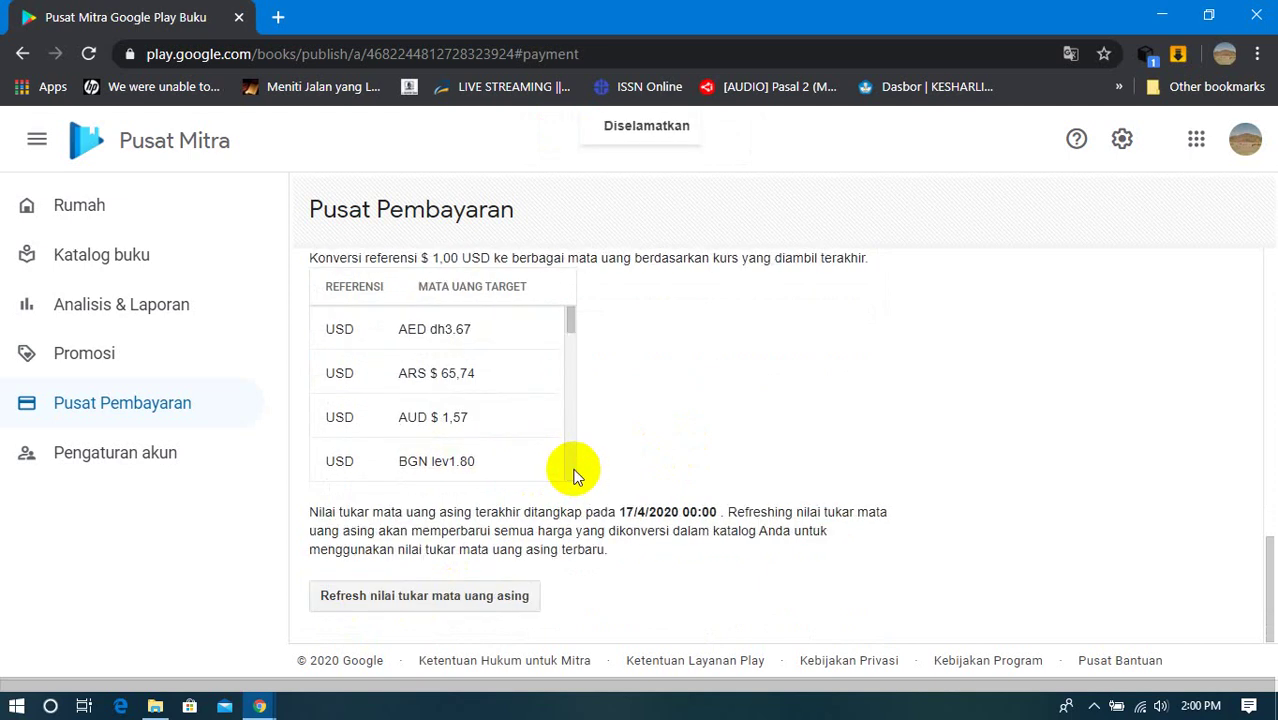
pyautogui.scroll(-4, 575, 475)
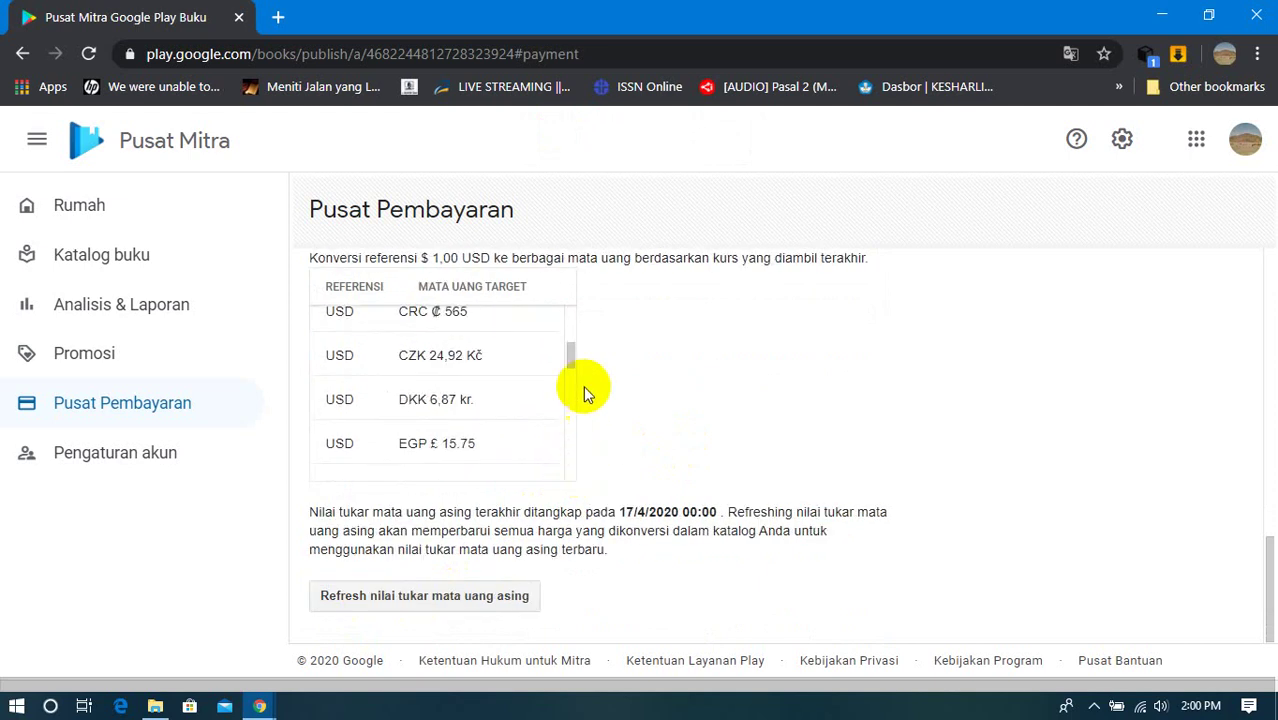
pyautogui.moveTo(571, 360); pyautogui.dragTo(571, 308)
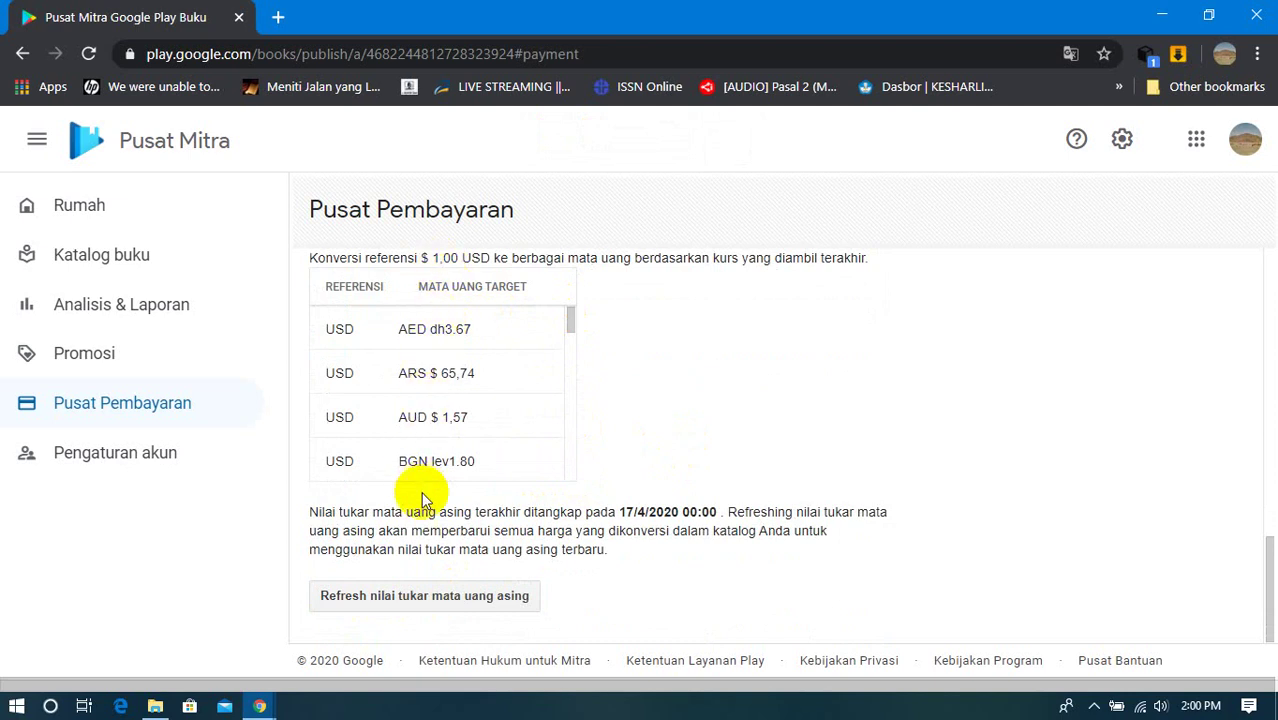
pyautogui.click(143, 452)
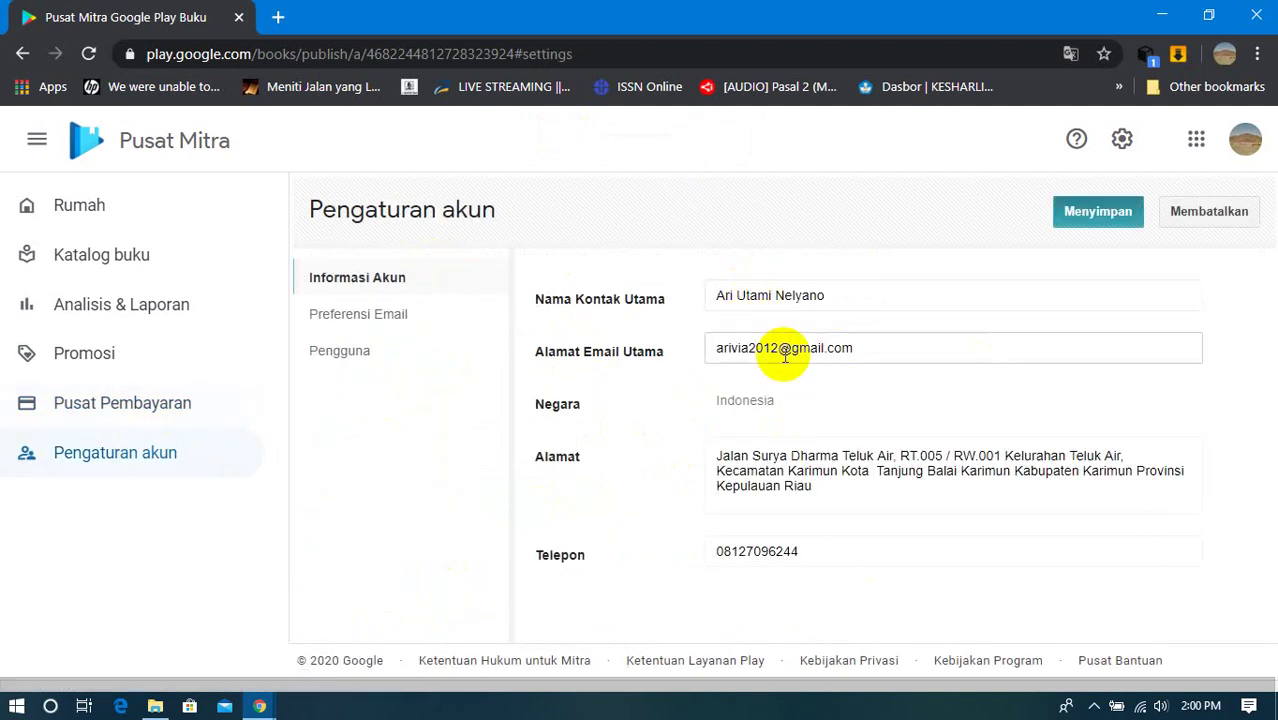
# Step: Return to the Beranda Mitra home page showing 100% and 9 books live on Google Play
pyautogui.click(80, 205)
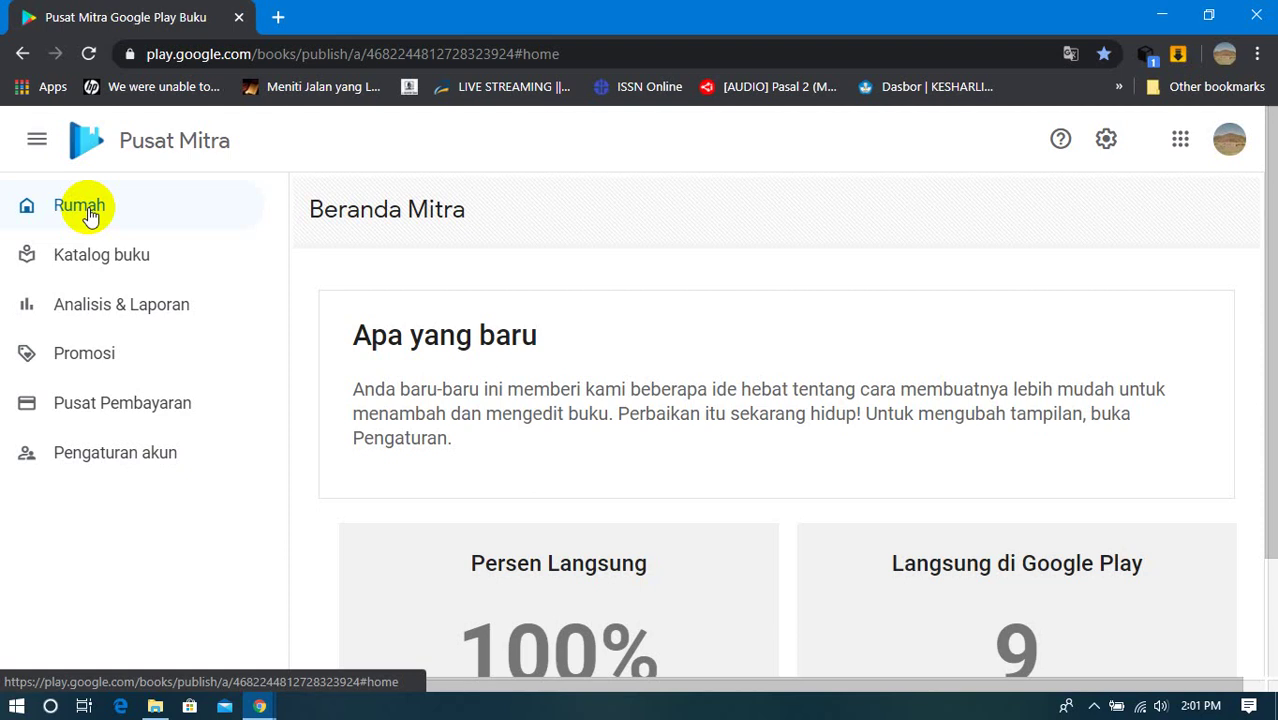
pyautogui.click(106, 312)
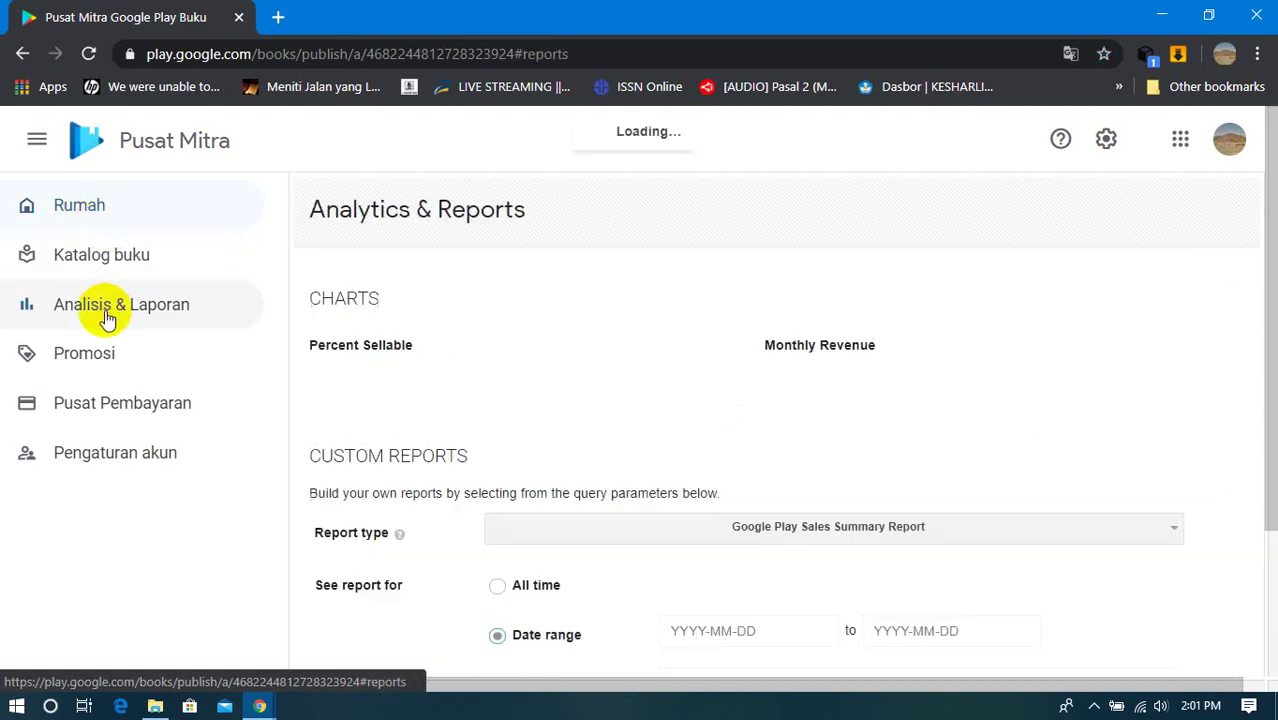
pyautogui.click(118, 355)
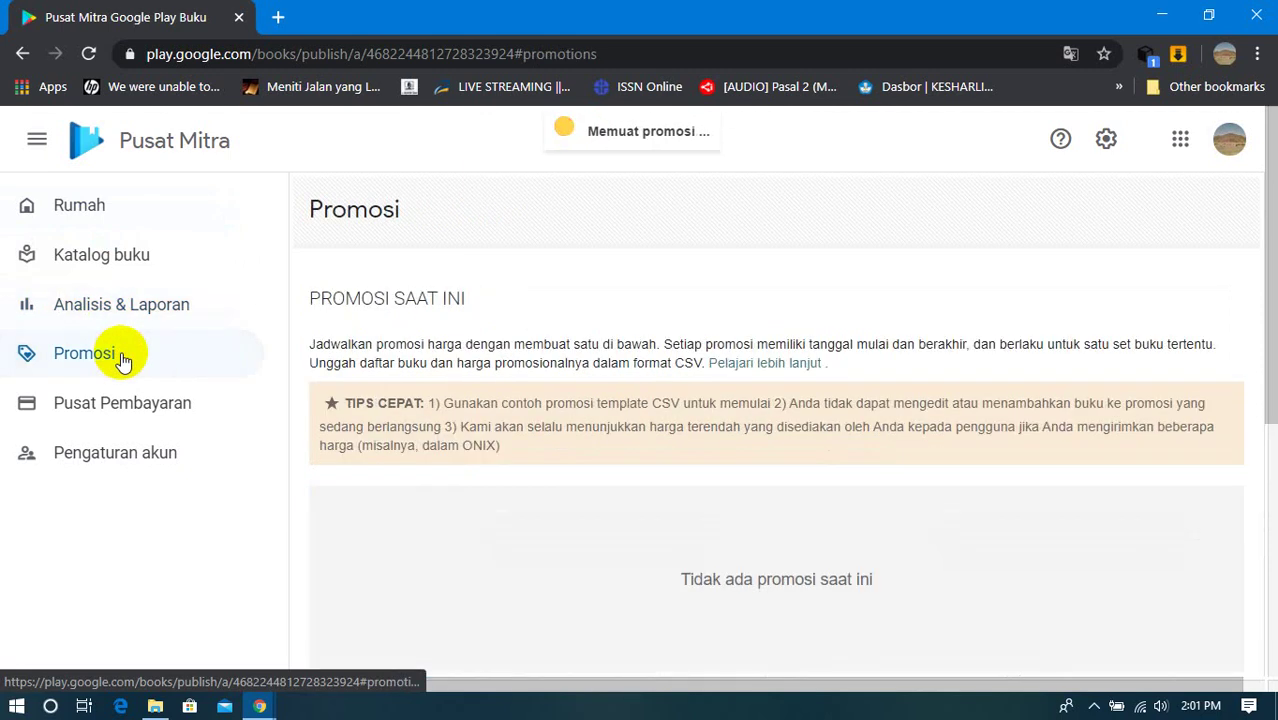
pyautogui.click(145, 405)
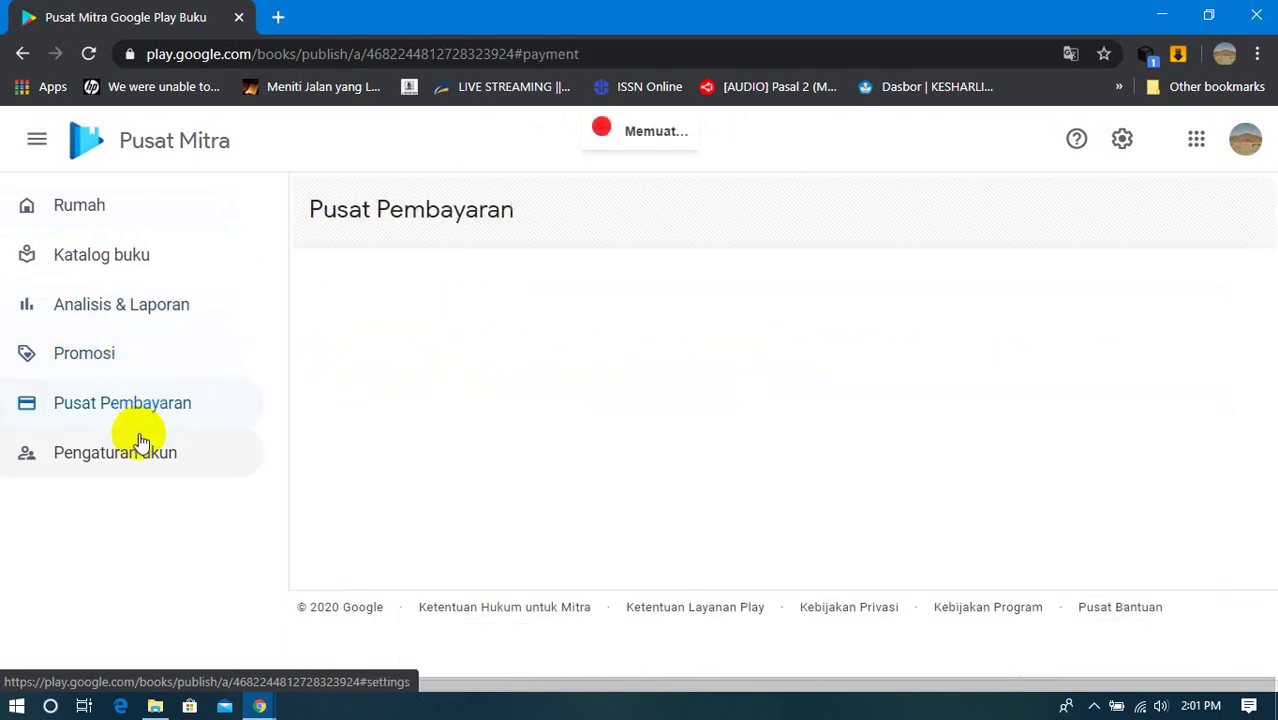
pyautogui.click(133, 455)
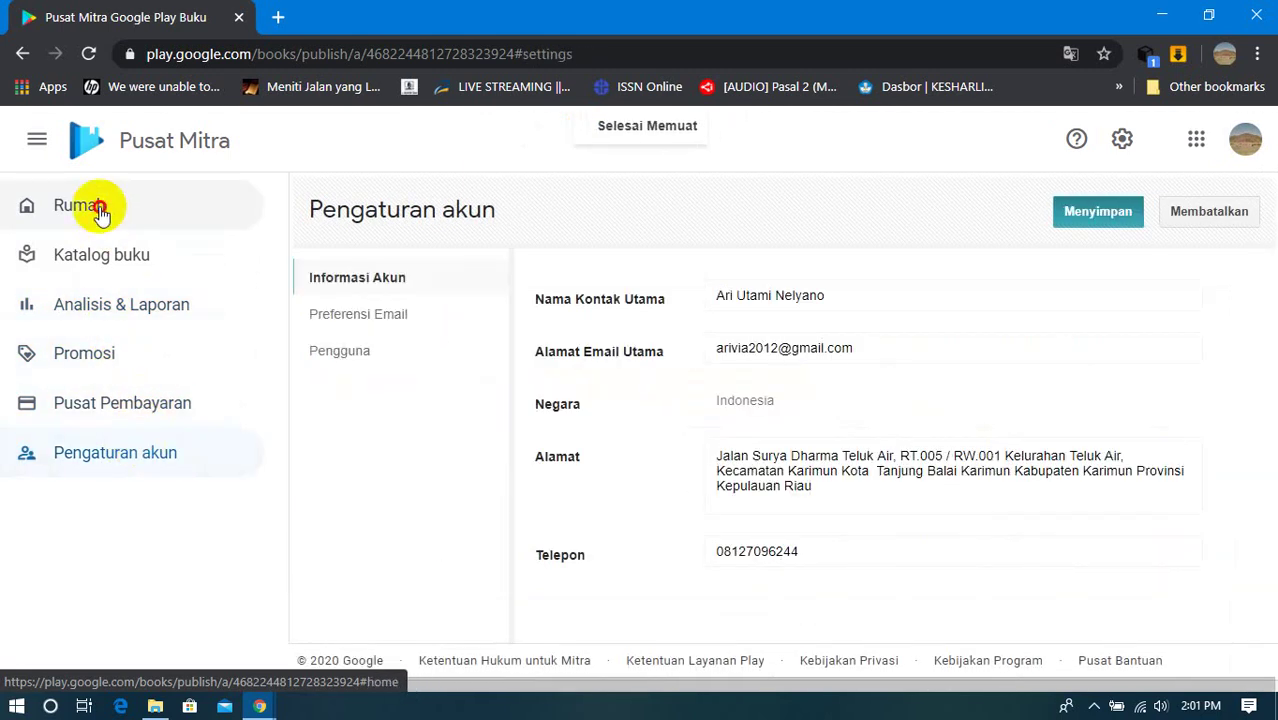
pyautogui.click(95, 207)
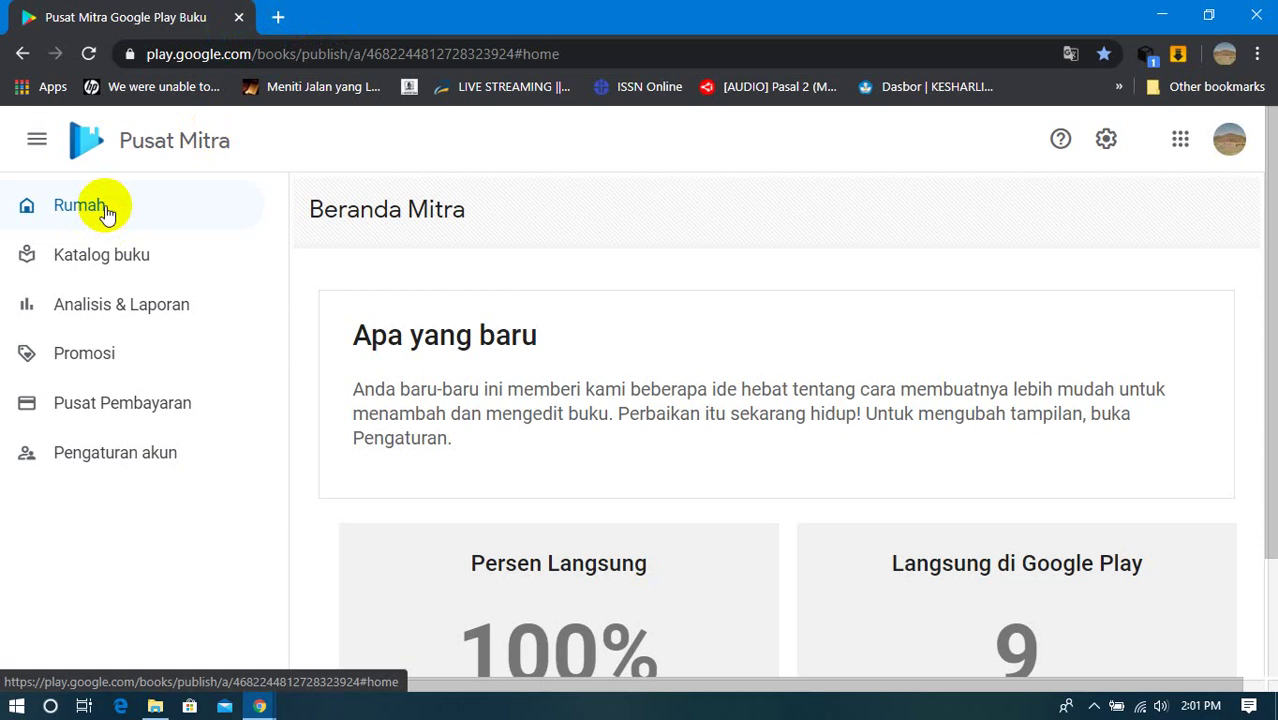
# Step: In Pengaturan akun's Pengguna tab, confirm the single user has Akses Administratif
pyautogui.click(92, 456)
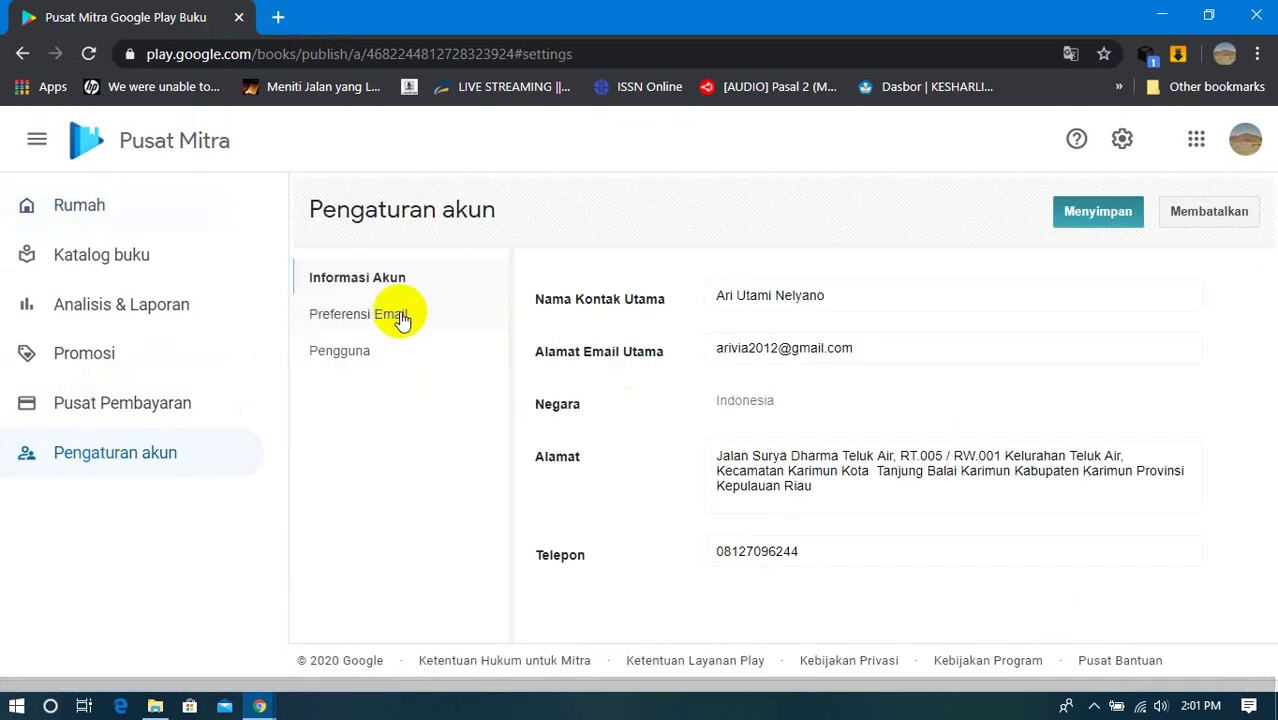
pyautogui.click(352, 350)
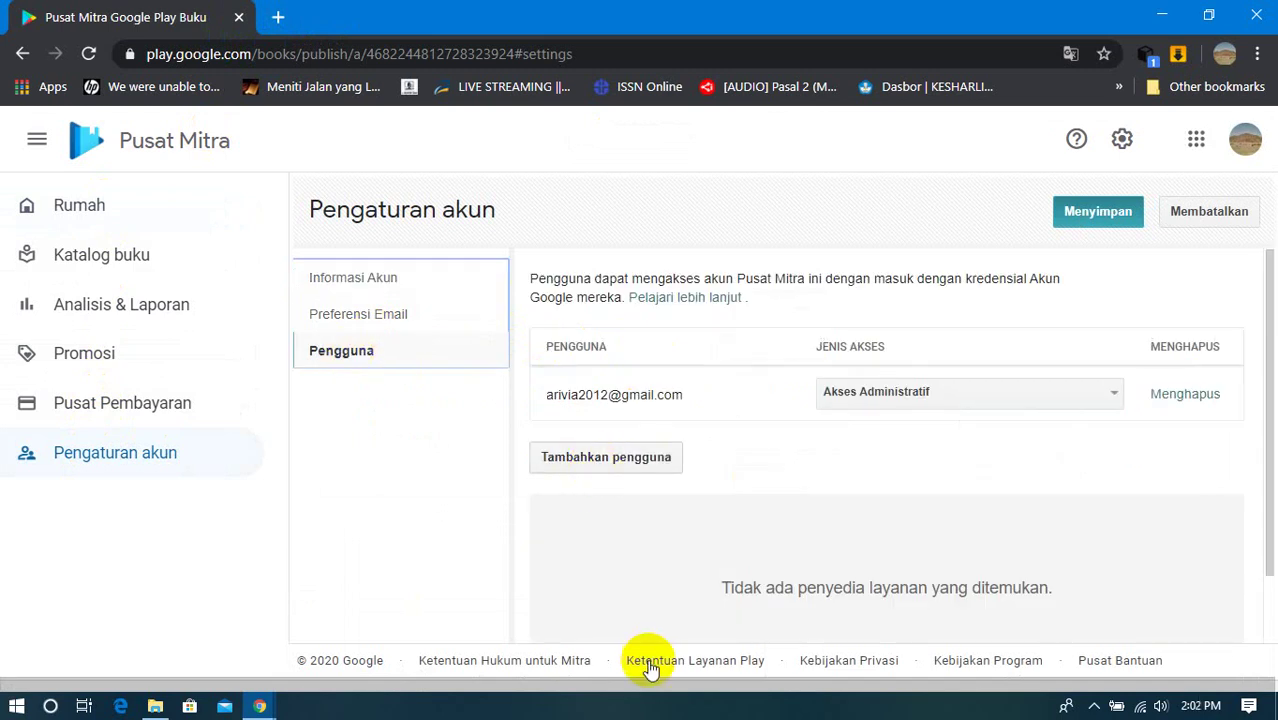
pyautogui.click(1025, 394)
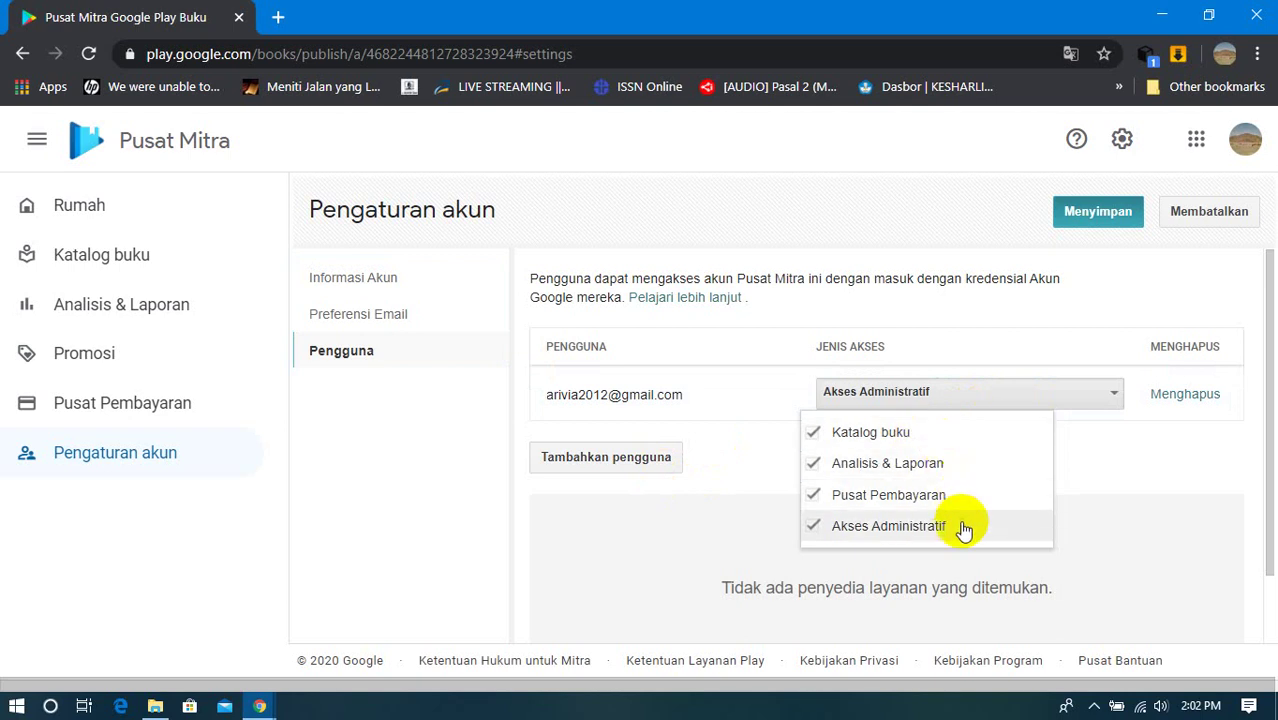
pyautogui.click(787, 208)
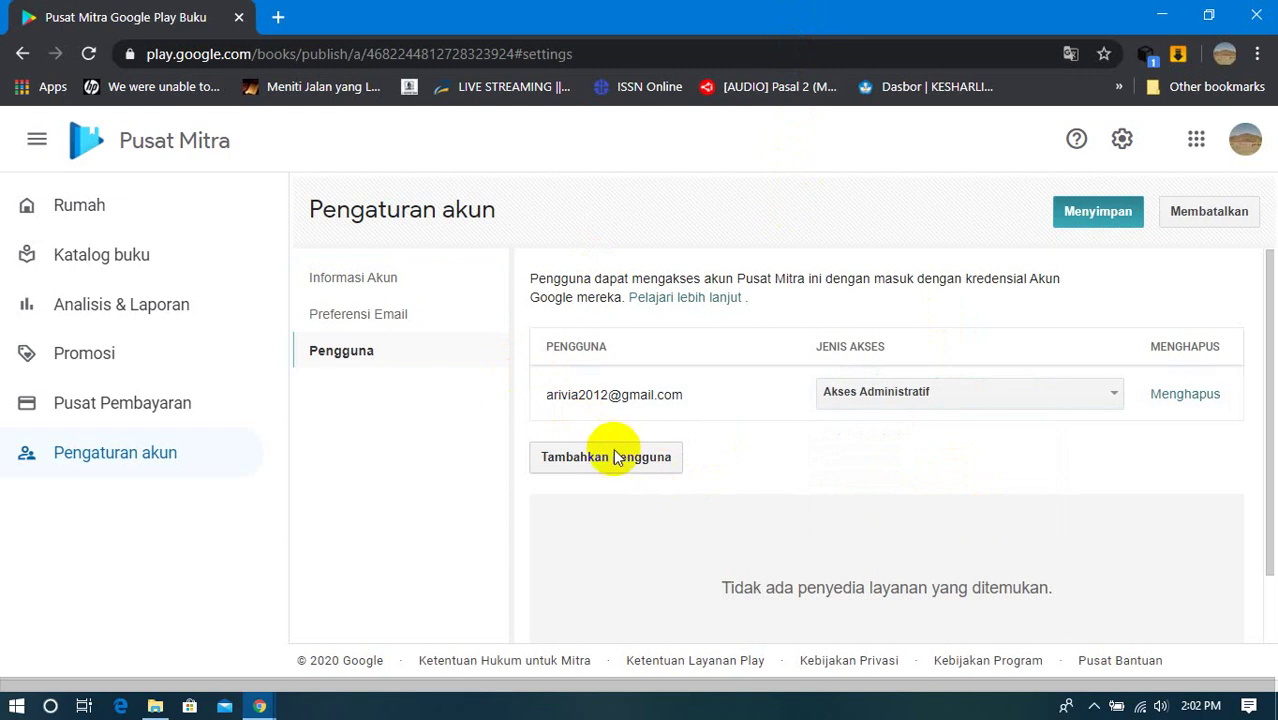
pyautogui.click(946, 402)
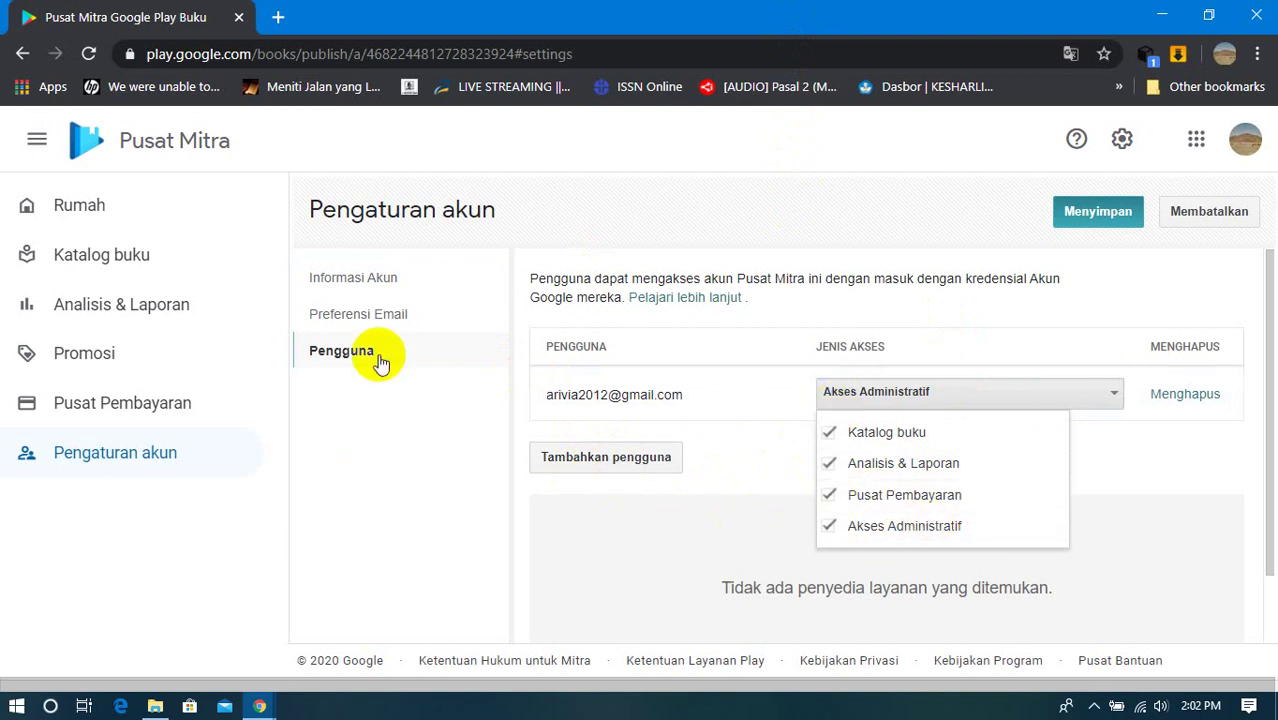
pyautogui.click(417, 414)
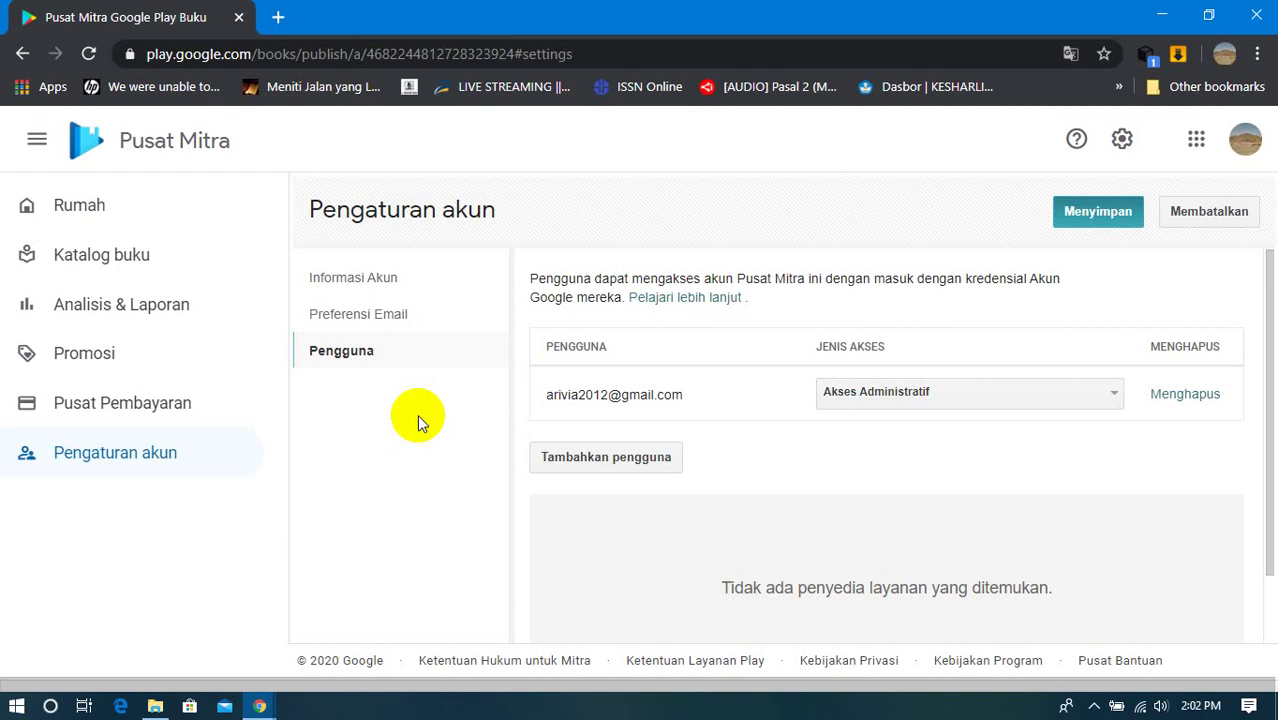